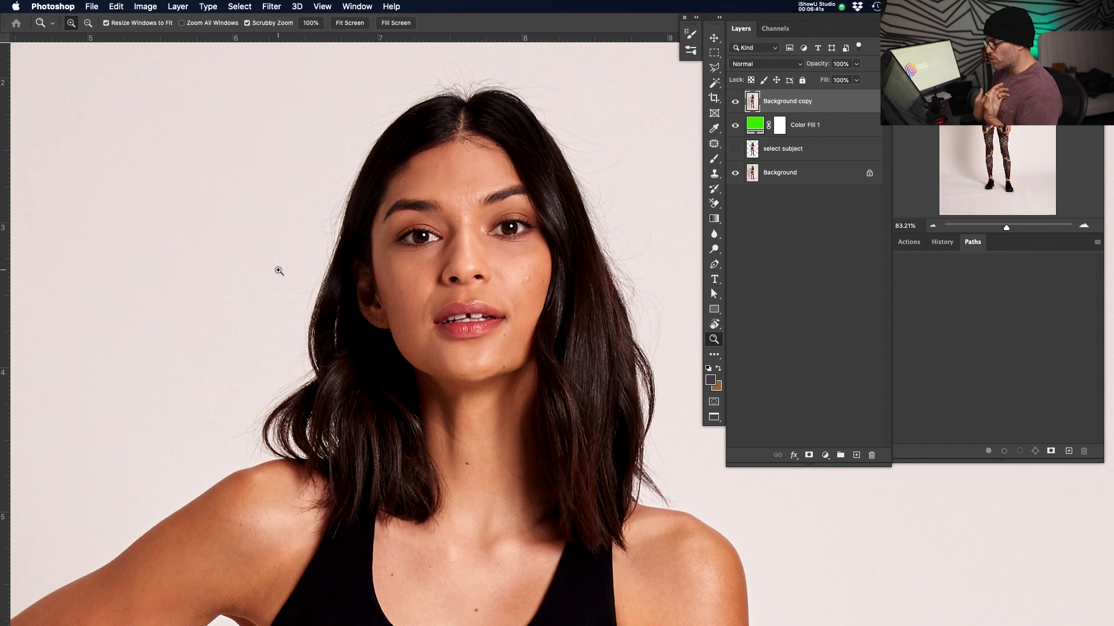
Examine the model's hair and flyaway strands against the plain backdrop at several zoom levels
drag(387, 253, 352, 293)
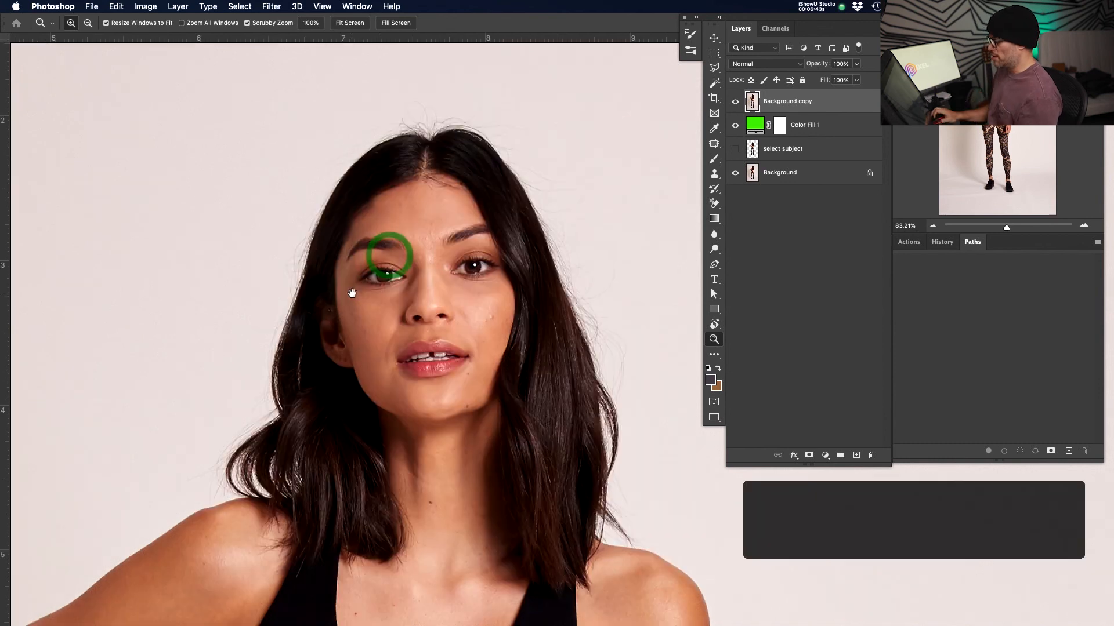
key(z)
drag(447, 242, 358, 309)
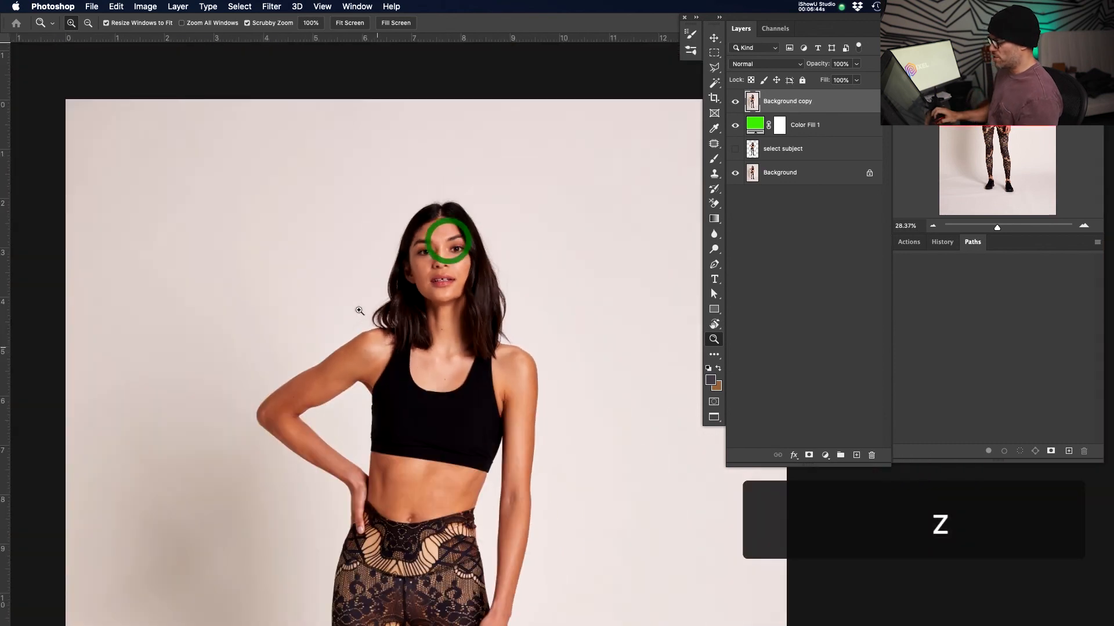
drag(444, 359, 436, 294)
key(super+0)
drag(572, 149, 534, 255)
drag(521, 206, 545, 196)
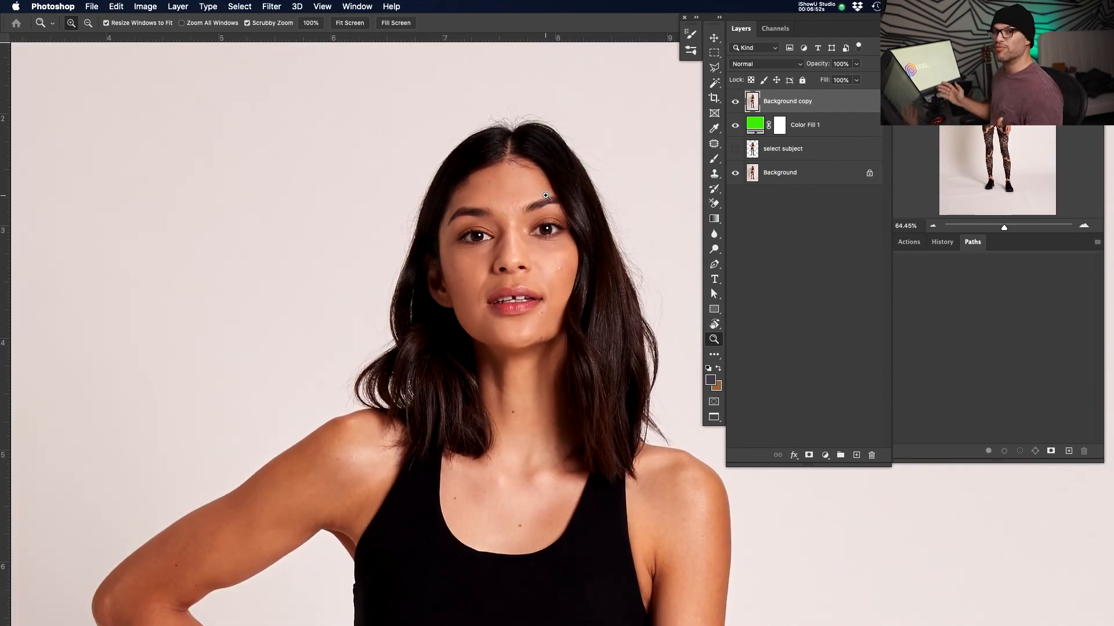
drag(503, 236, 424, 250)
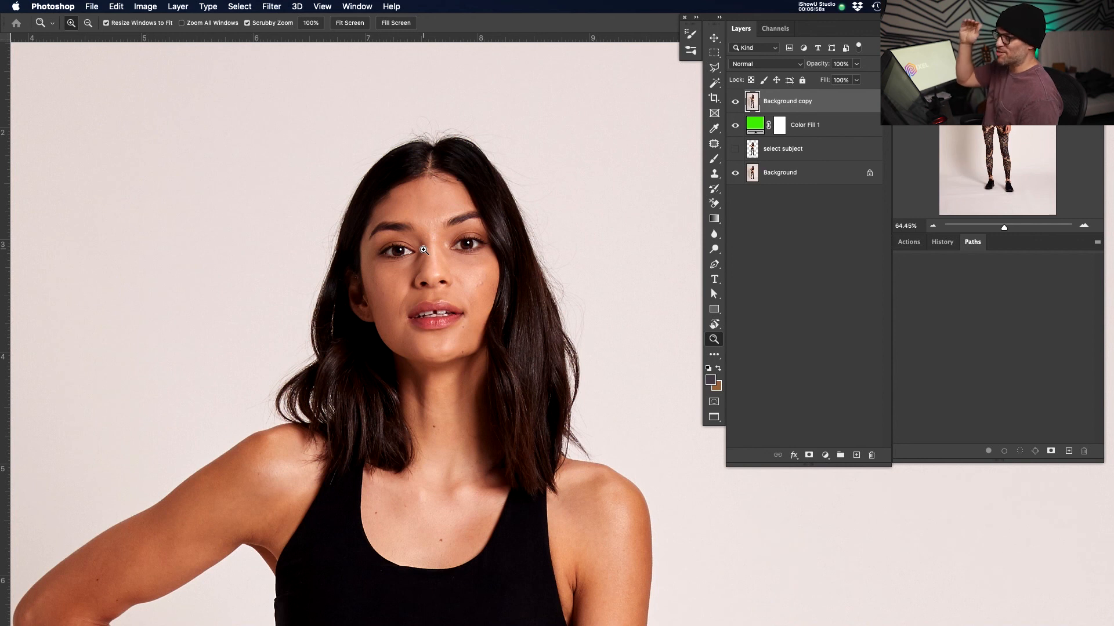
drag(385, 261, 393, 274)
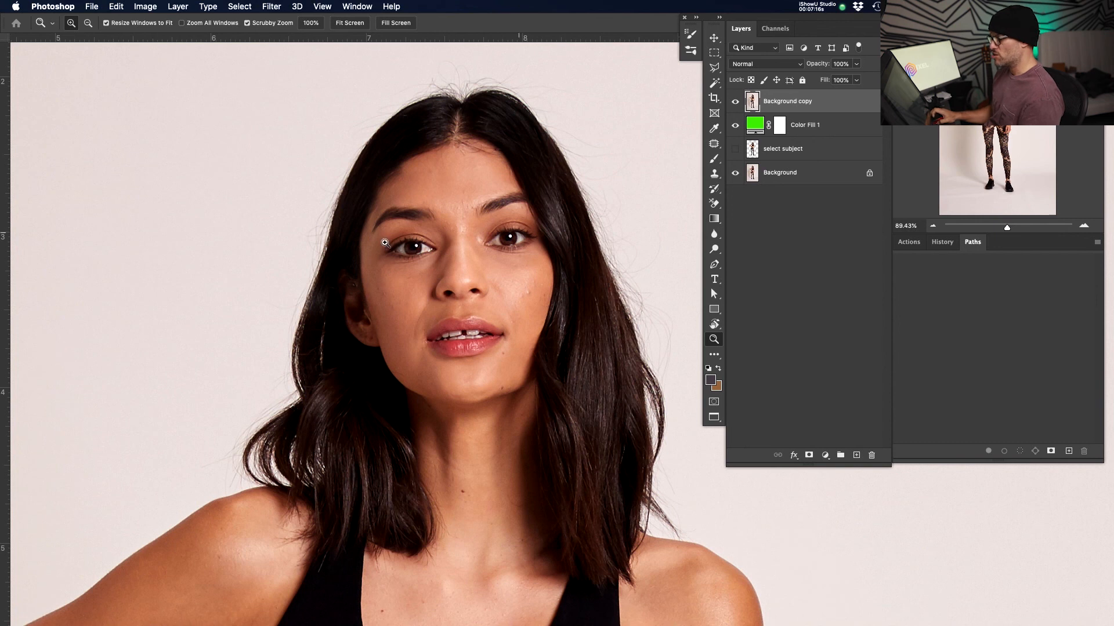
Try the Background Eraser with Find Edges limits and 50% tolerance across the backdrop, face and hair
click(718, 209)
drag(296, 241, 193, 269)
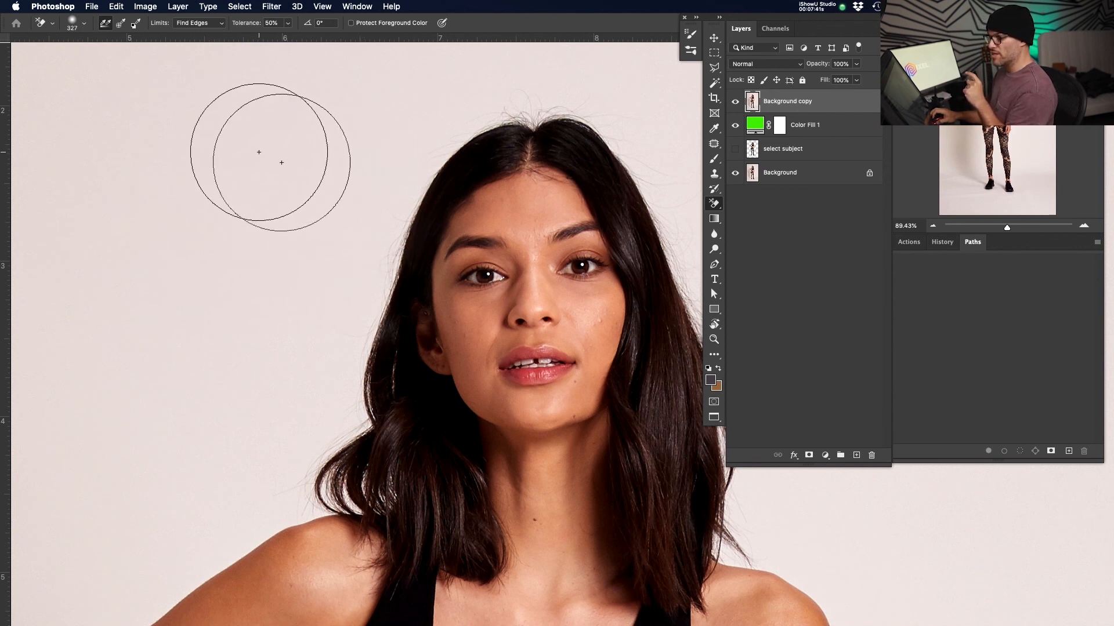
drag(519, 262, 407, 263)
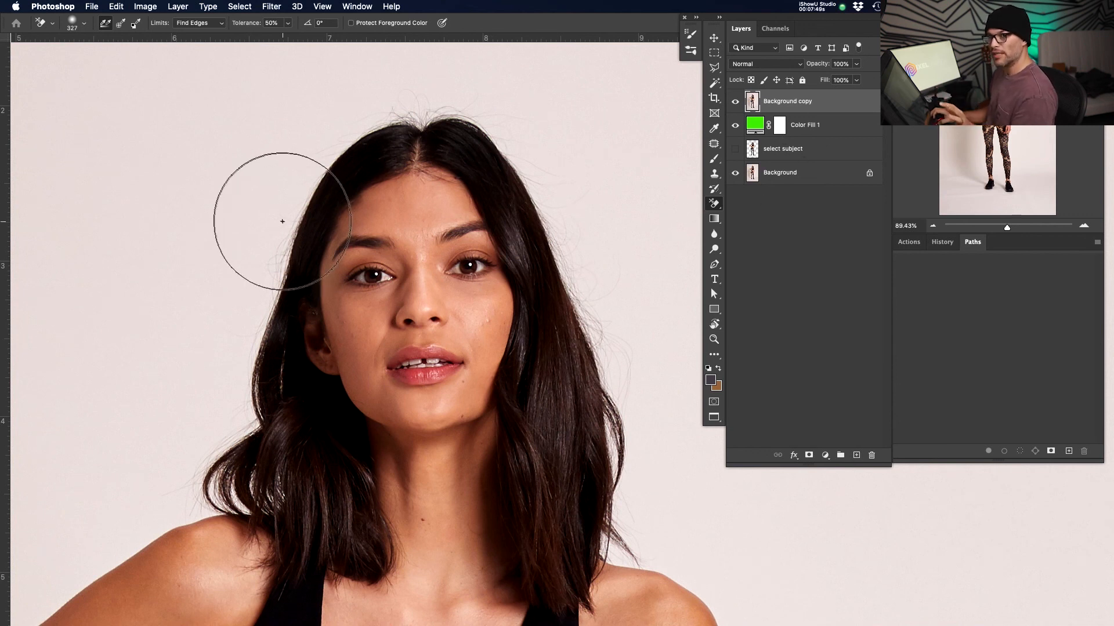
click(206, 181)
mouse_move(227, 195)
mouse_down()
mouse_move(465, 295)
mouse_move(639, 317)
mouse_up()
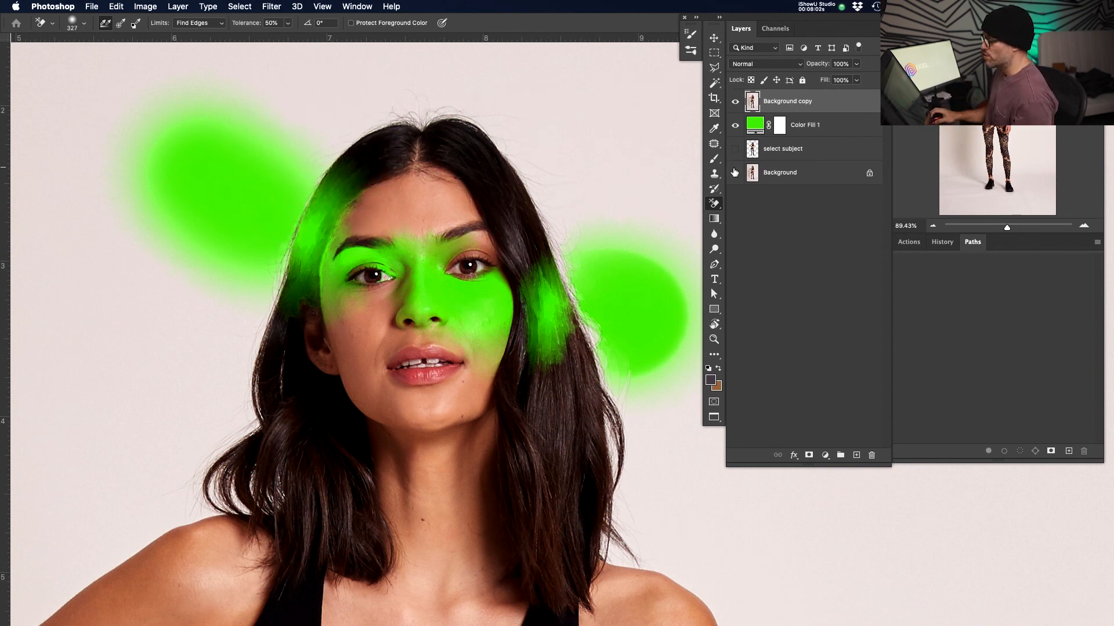
mouse_move(342, 116)
mouse_down()
mouse_move(272, 275)
mouse_move(203, 250)
mouse_up()
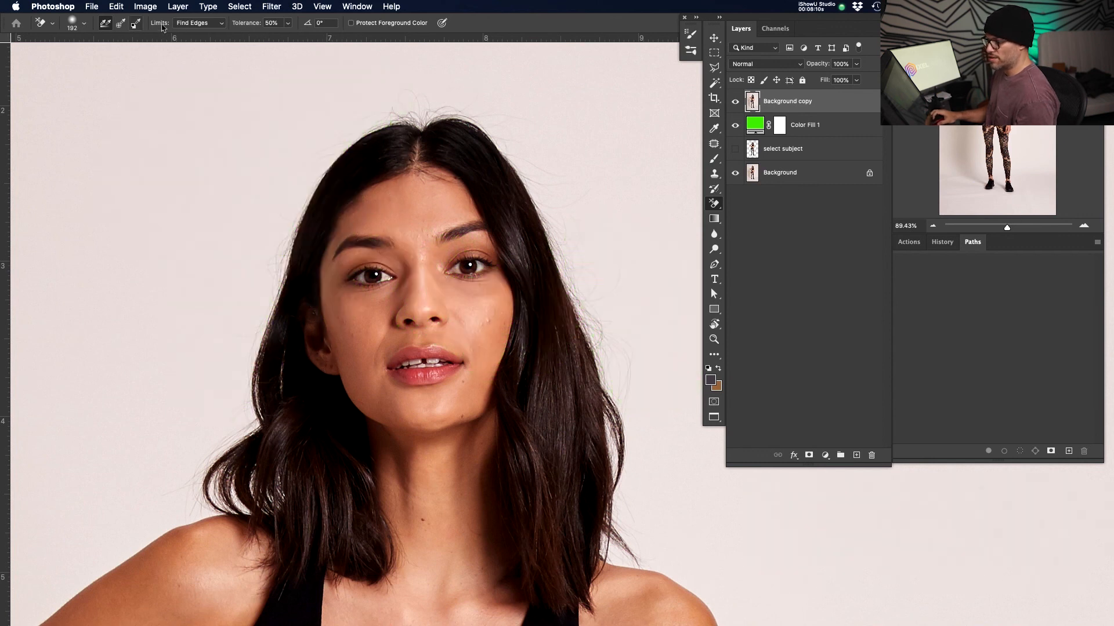
Set the Background Eraser limits to Discontiguous, test a stroke from the backdrop across the face, and undo it
click(191, 26)
click(192, 33)
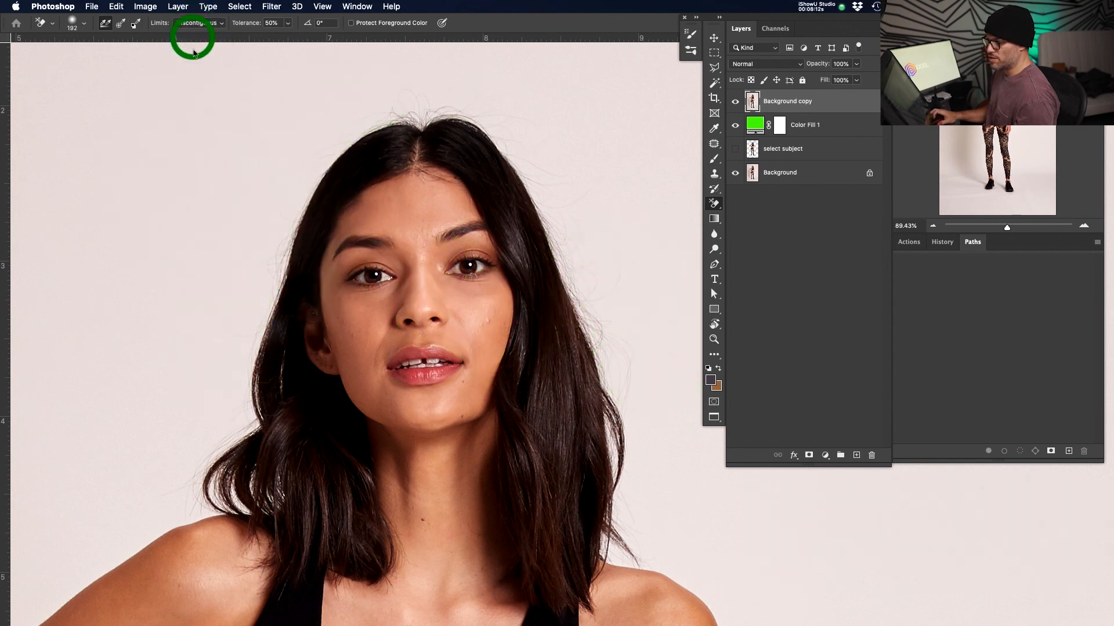
click(244, 208)
mouse_move(245, 208)
mouse_down()
mouse_move(391, 101)
mouse_move(460, 105)
mouse_move(534, 162)
mouse_move(572, 211)
mouse_move(629, 359)
mouse_move(577, 223)
mouse_move(571, 248)
mouse_move(541, 263)
mouse_move(532, 256)
mouse_move(512, 284)
mouse_up()
key(super+z)
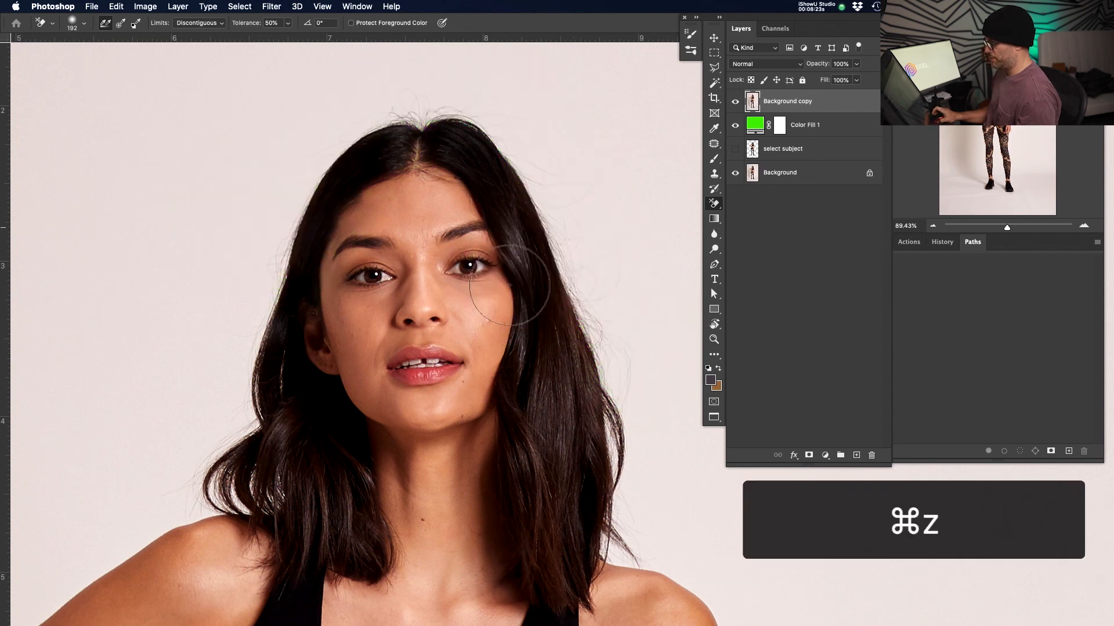
Switch the eraser sampling to Once, sample the backdrop as foreground colour, and try erasing all around the hair
click(122, 25)
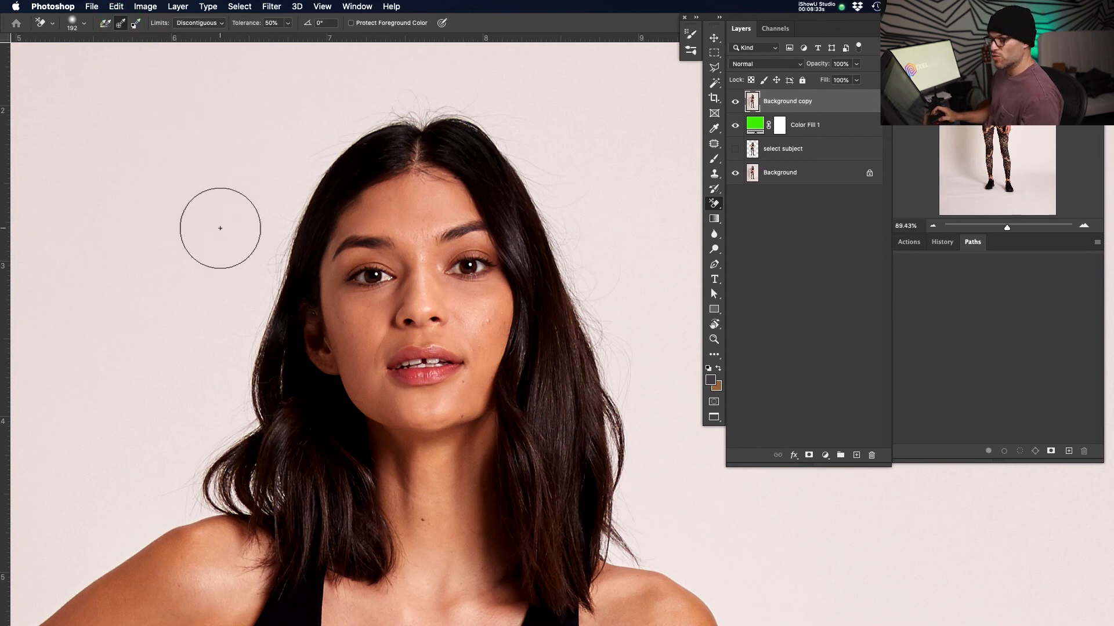
alt+click(200, 174)
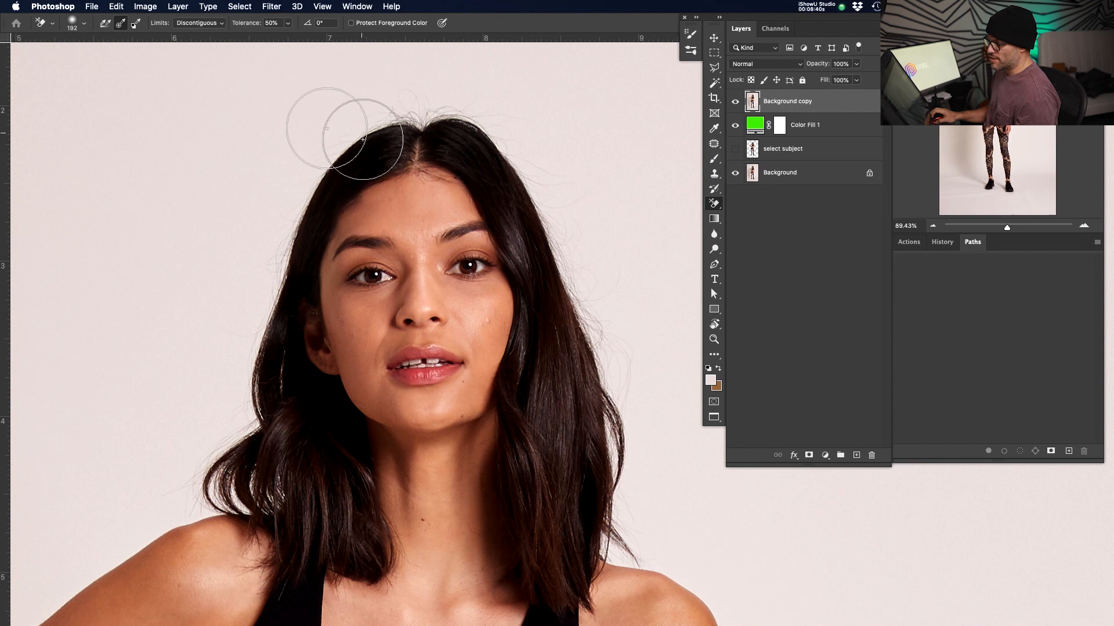
mouse_move(368, 129)
mouse_down()
mouse_move(300, 237)
mouse_move(213, 459)
mouse_move(213, 480)
mouse_move(243, 499)
mouse_move(177, 511)
mouse_move(202, 504)
mouse_up()
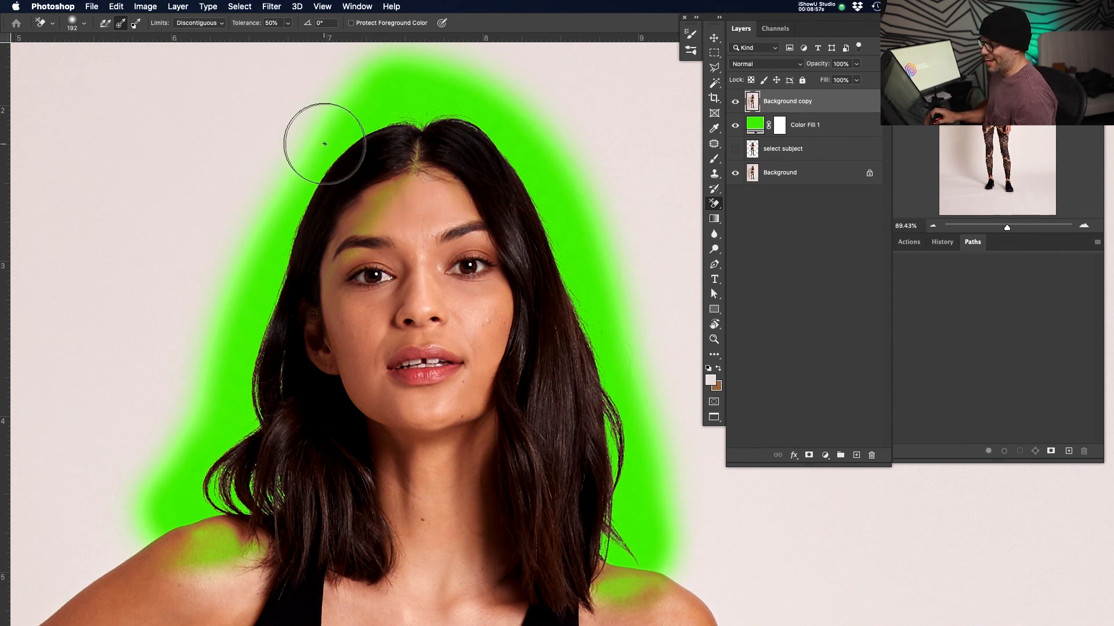
Test how single sampling erases by starting one stroke on the dark hair, undoing it, and starting another on the forehead
drag(340, 149, 467, 270)
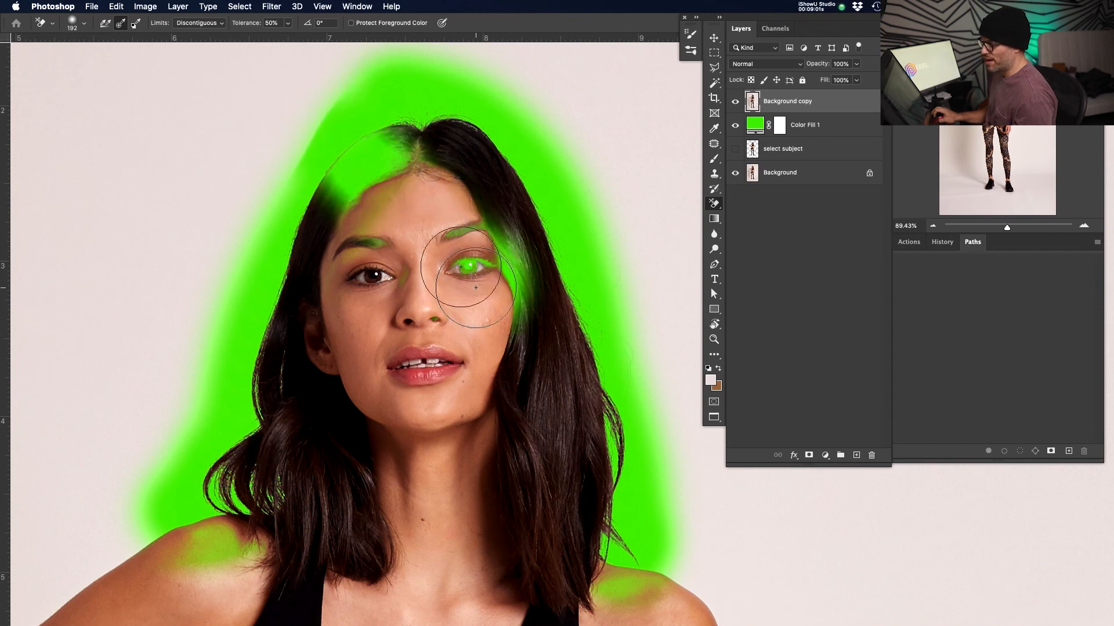
key(super+z)
click(407, 213)
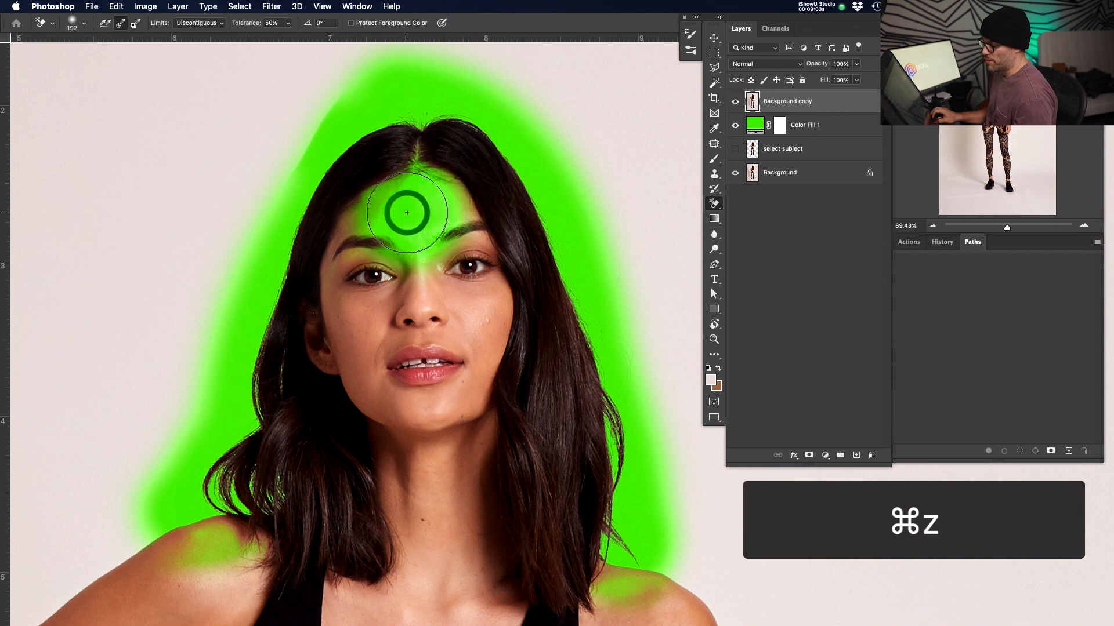
mouse_move(408, 213)
mouse_down()
mouse_move(458, 212)
mouse_move(479, 313)
mouse_up()
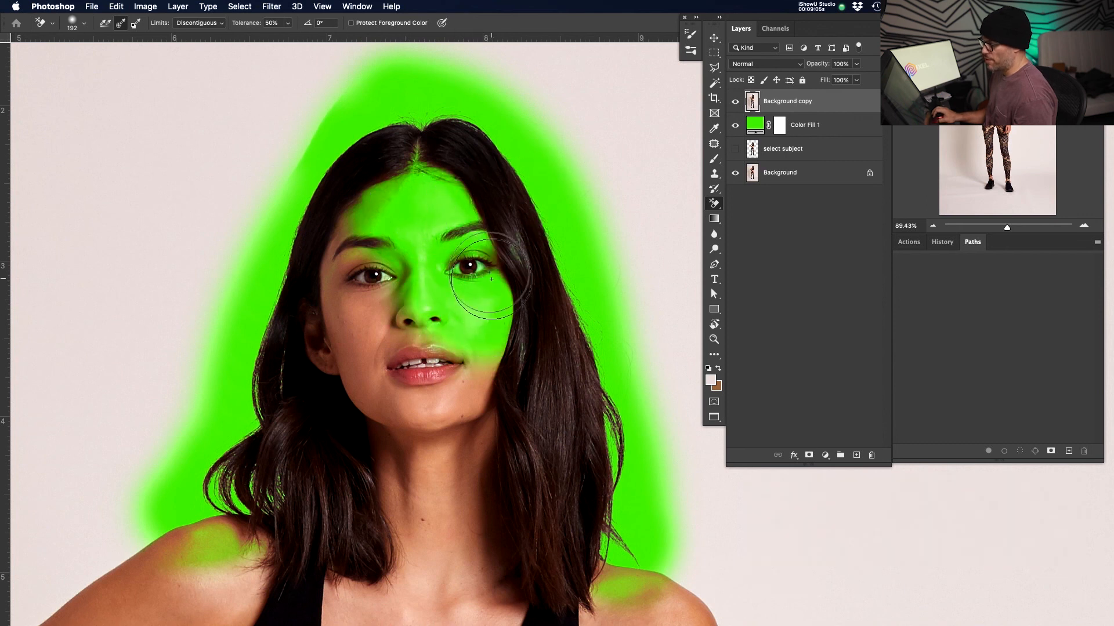
Undo the eraser strokes on the face and around the hair
key(super+z)
key(super+z)
key(super+z)
key(super+z)
key(super+z)
Set the Background Eraser sampling to Once and erase the backdrop along the left edge of the hair down to the shoulder
click(137, 26)
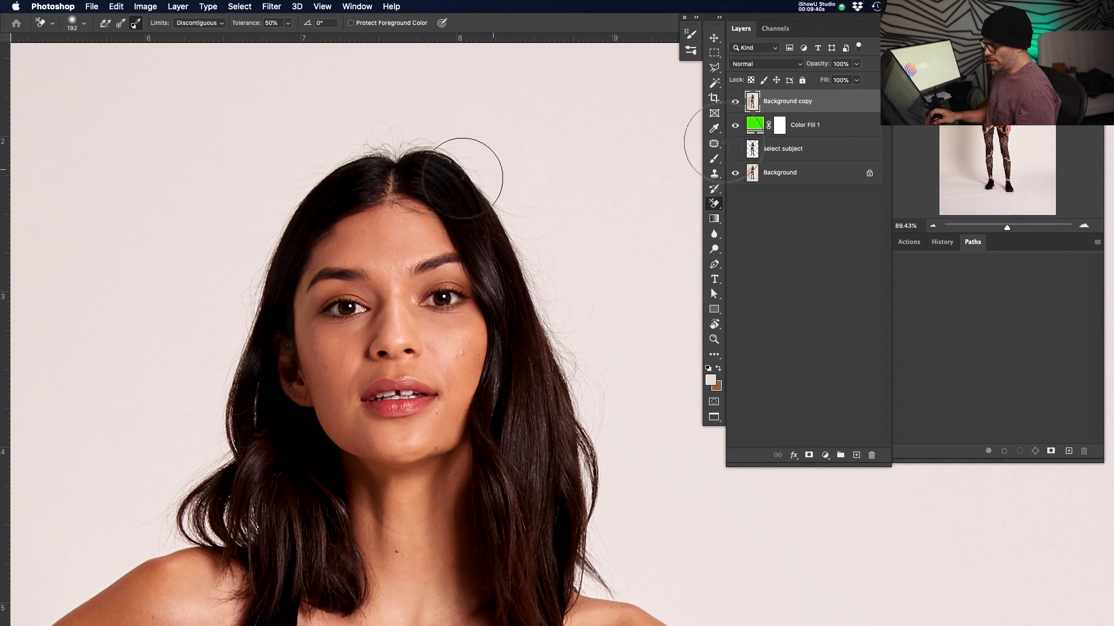
click(120, 24)
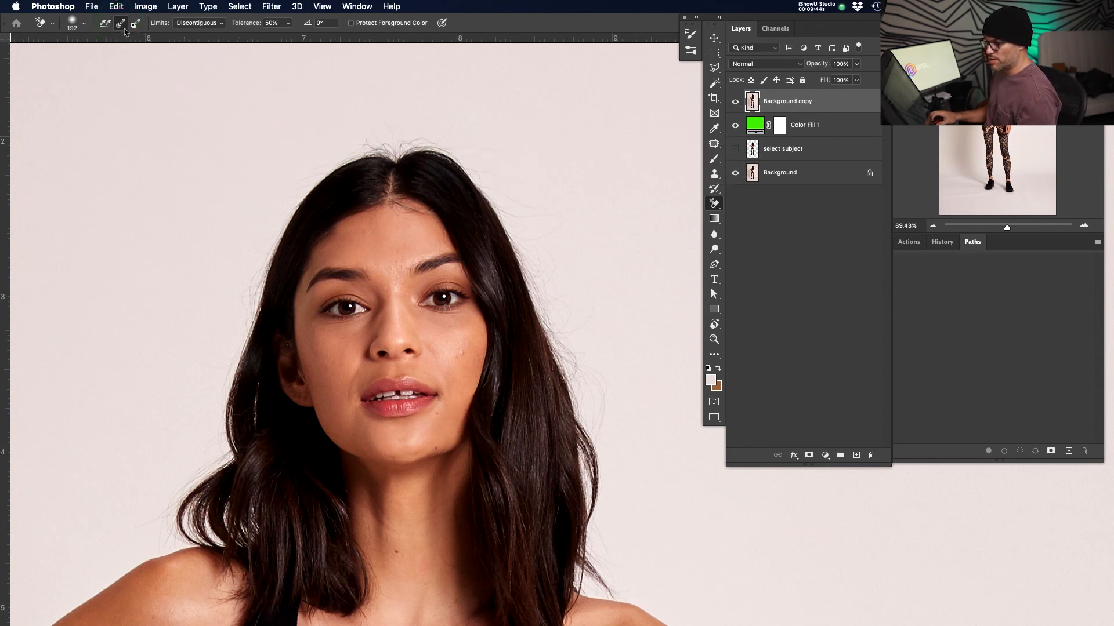
mouse_move(268, 169)
mouse_down()
mouse_move(214, 380)
mouse_move(228, 424)
mouse_move(191, 512)
mouse_move(232, 511)
mouse_up()
Examine the erased hair edge and the flyaway strands up to the crown at high magnification
key(z)
click(308, 327)
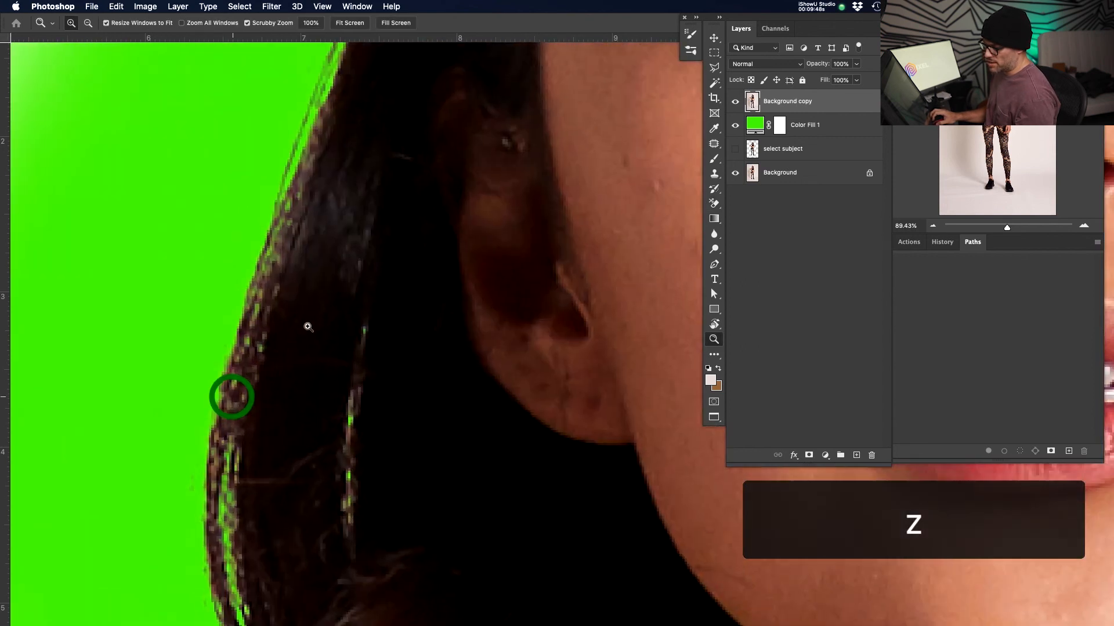
click(298, 253)
click(377, 303)
key(super)
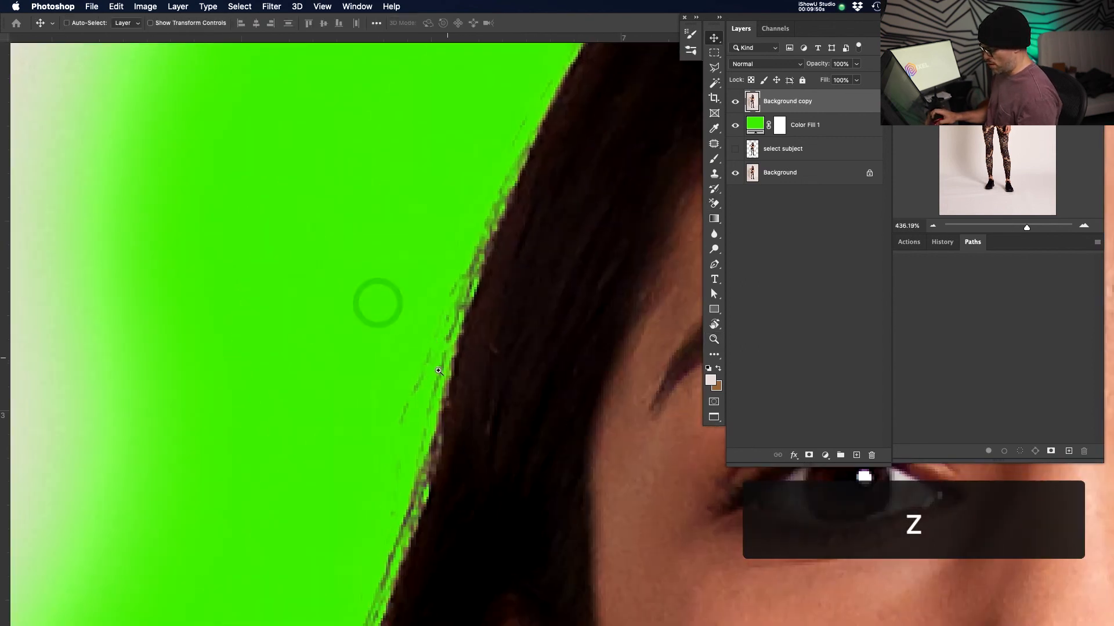
key(v)
drag(440, 301, 397, 419)
drag(493, 258, 420, 505)
drag(563, 348, 376, 479)
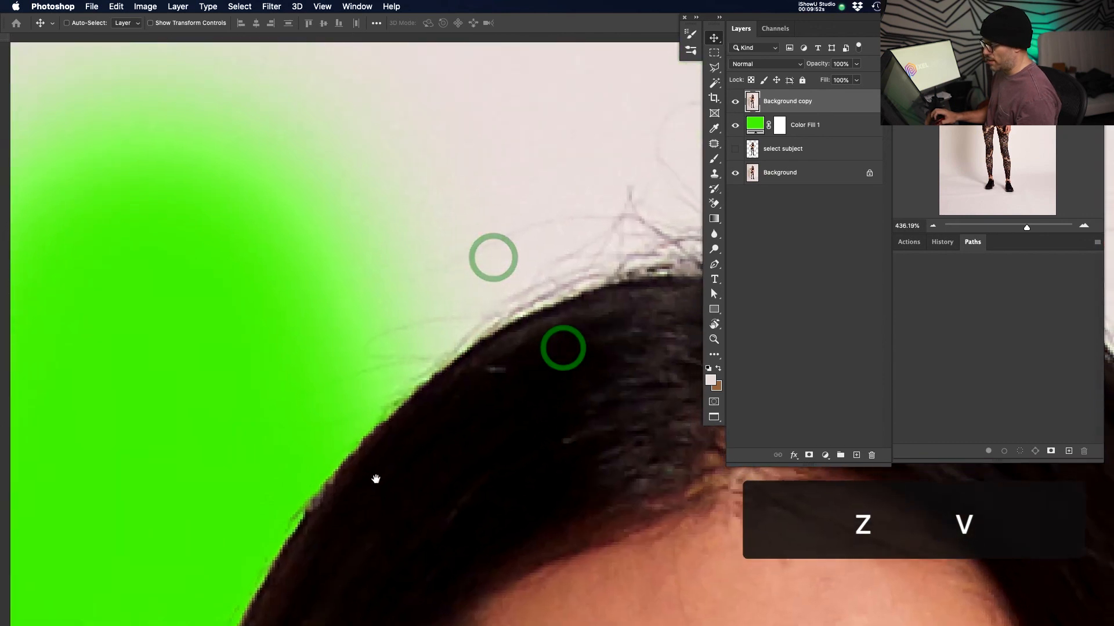
drag(518, 342, 396, 399)
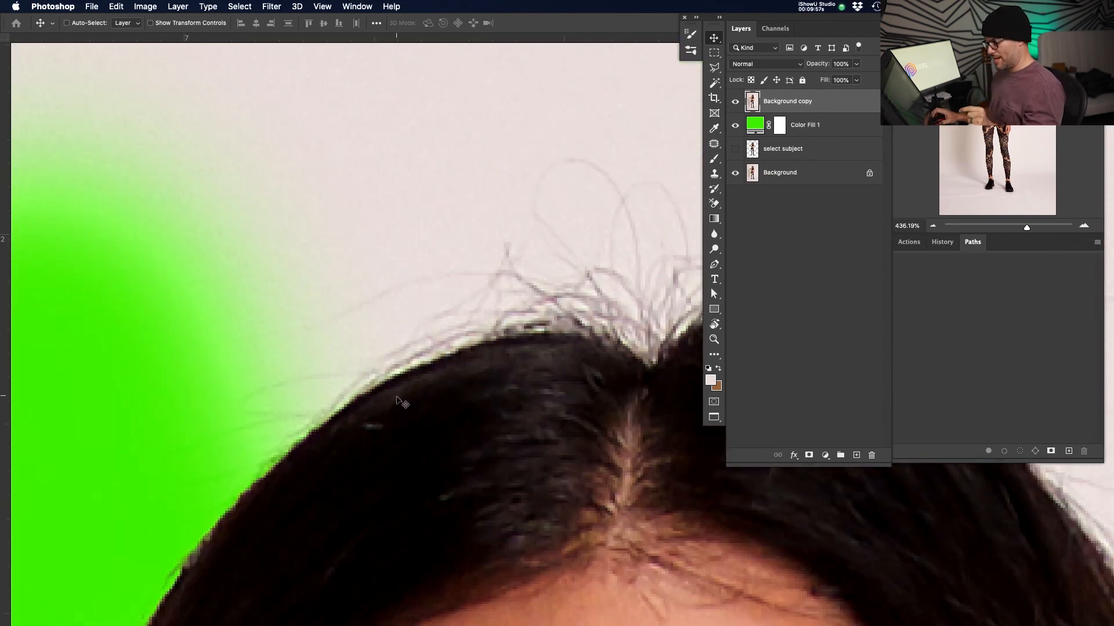
key(z)
drag(568, 323, 493, 333)
drag(579, 351, 569, 283)
drag(334, 429, 385, 350)
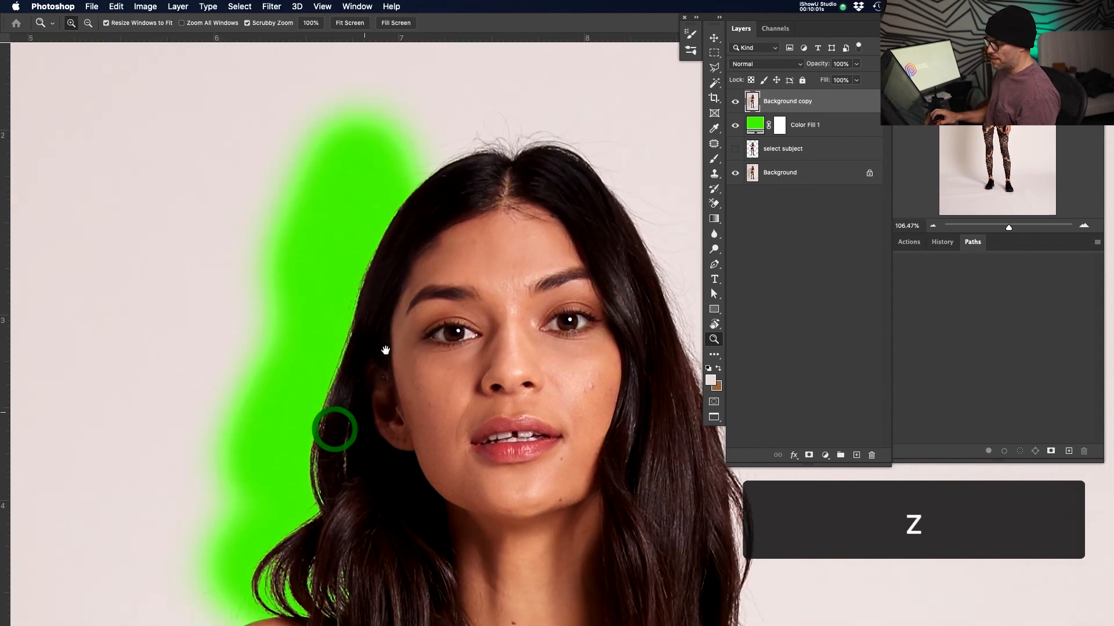
Hide the Color Fill 1 and Background layers and inspect the hair edge against transparency
click(735, 125)
click(736, 173)
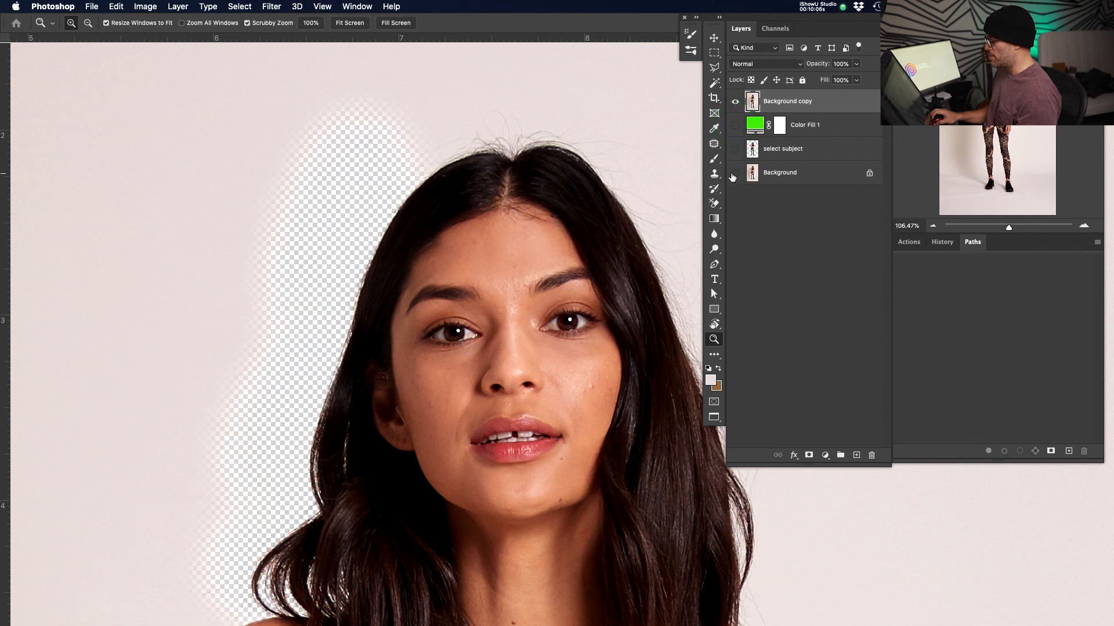
key(z)
click(380, 259)
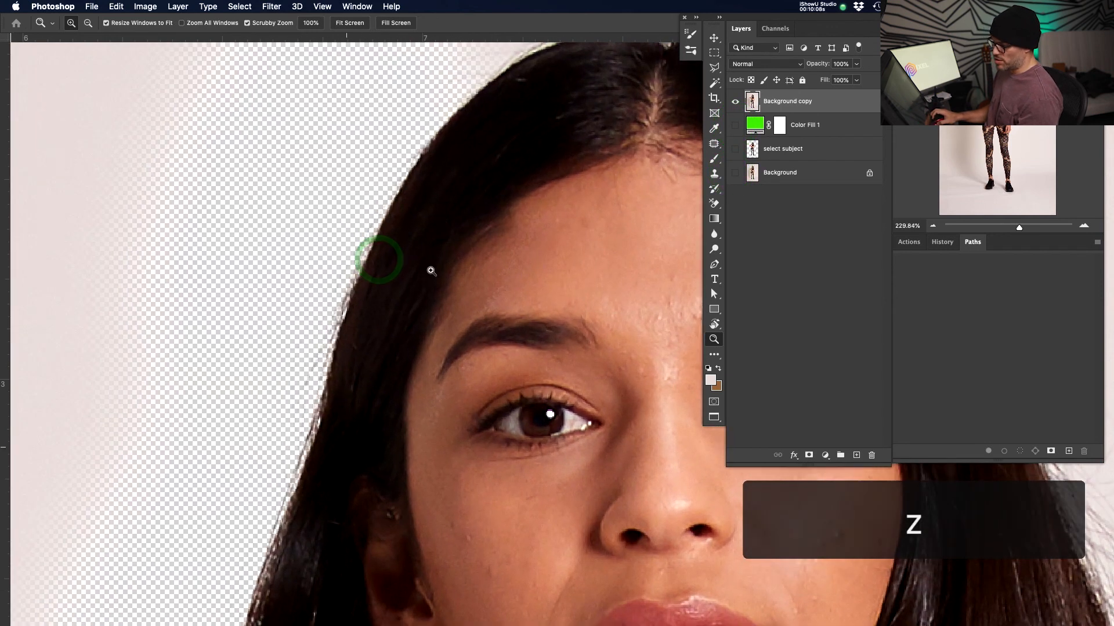
click(398, 270)
drag(621, 292, 483, 295)
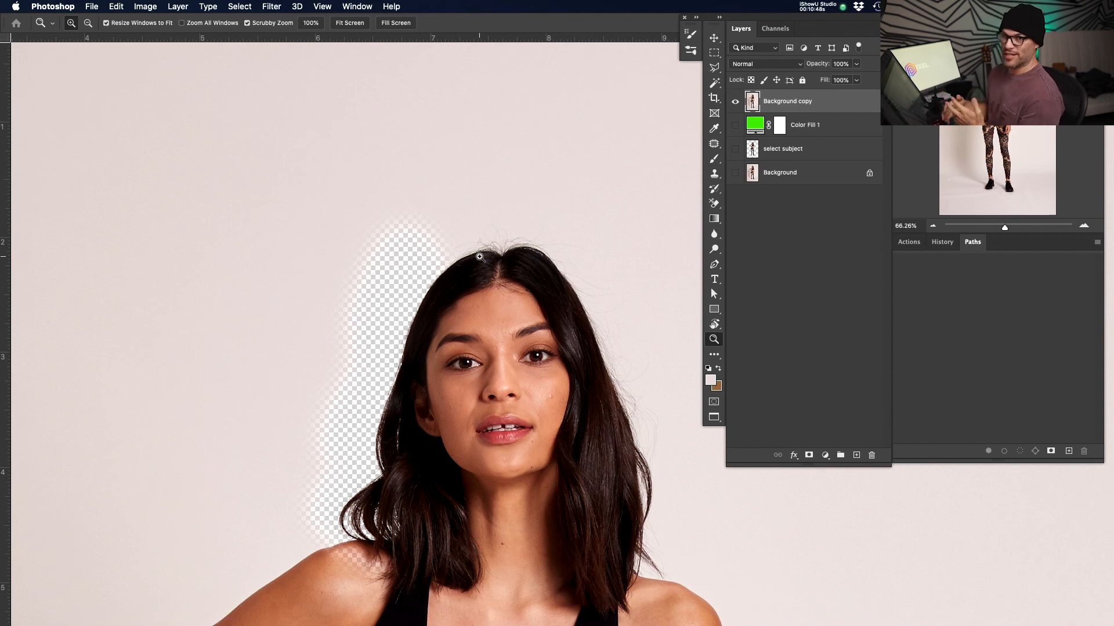
Erase the backdrop over the crown and along the right edge of the hair down to the shoulder with the Background Eraser
drag(479, 256, 556, 248)
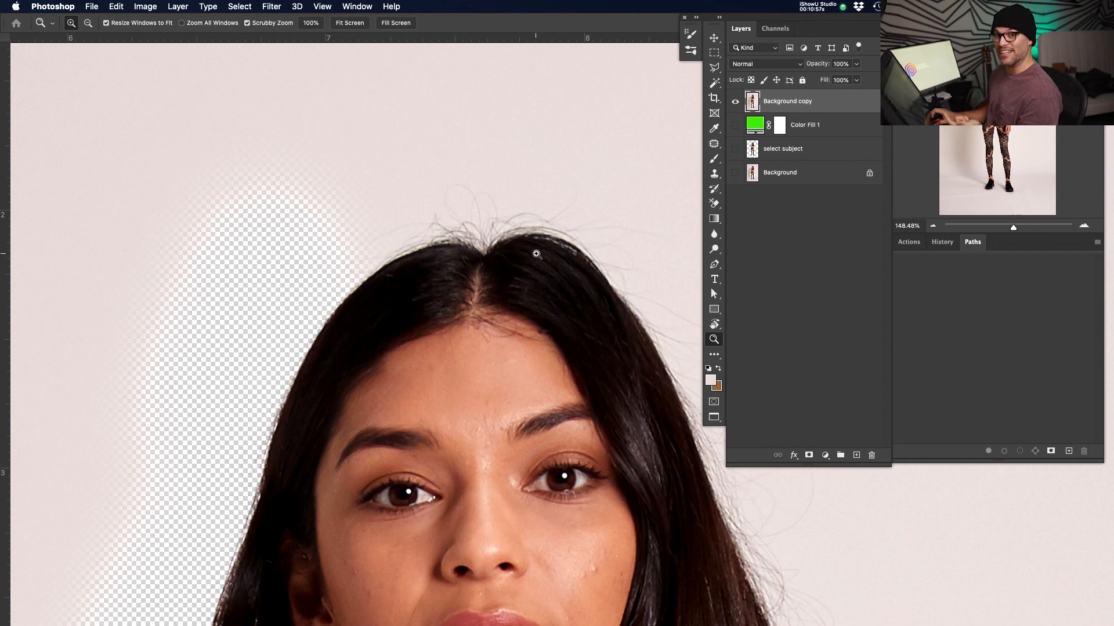
drag(534, 253, 508, 309)
drag(574, 211, 667, 190)
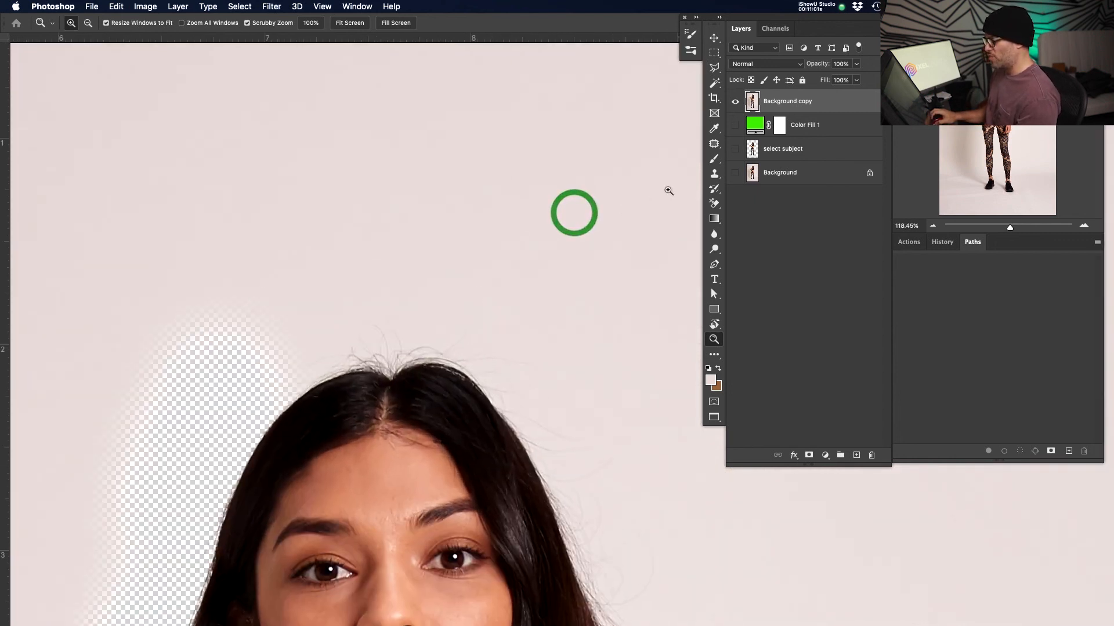
key(space)
drag(443, 457, 489, 306)
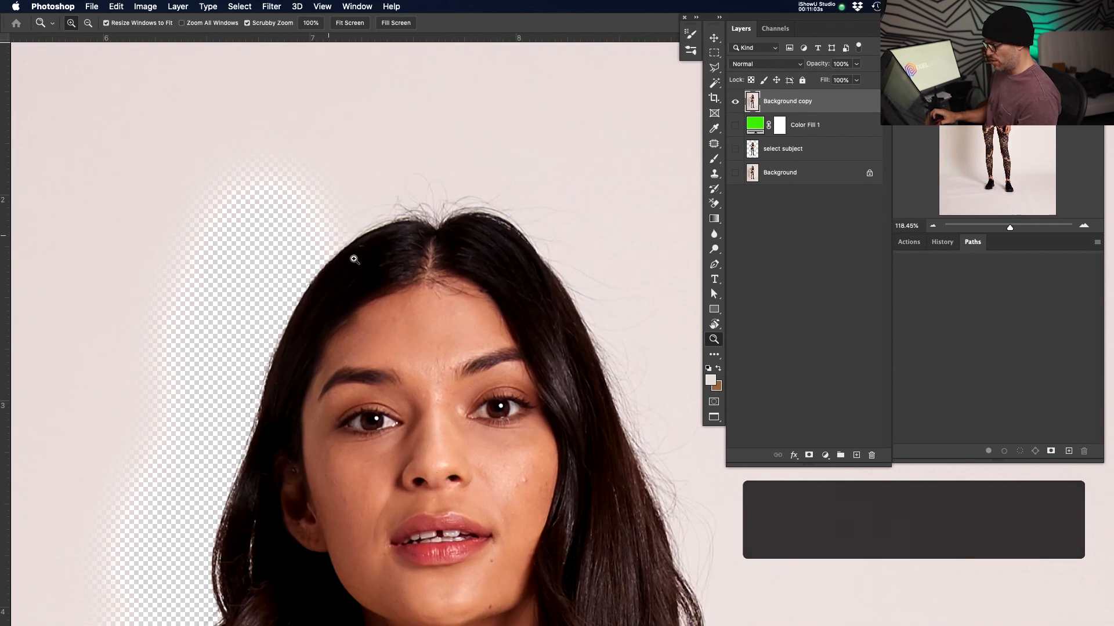
key(e)
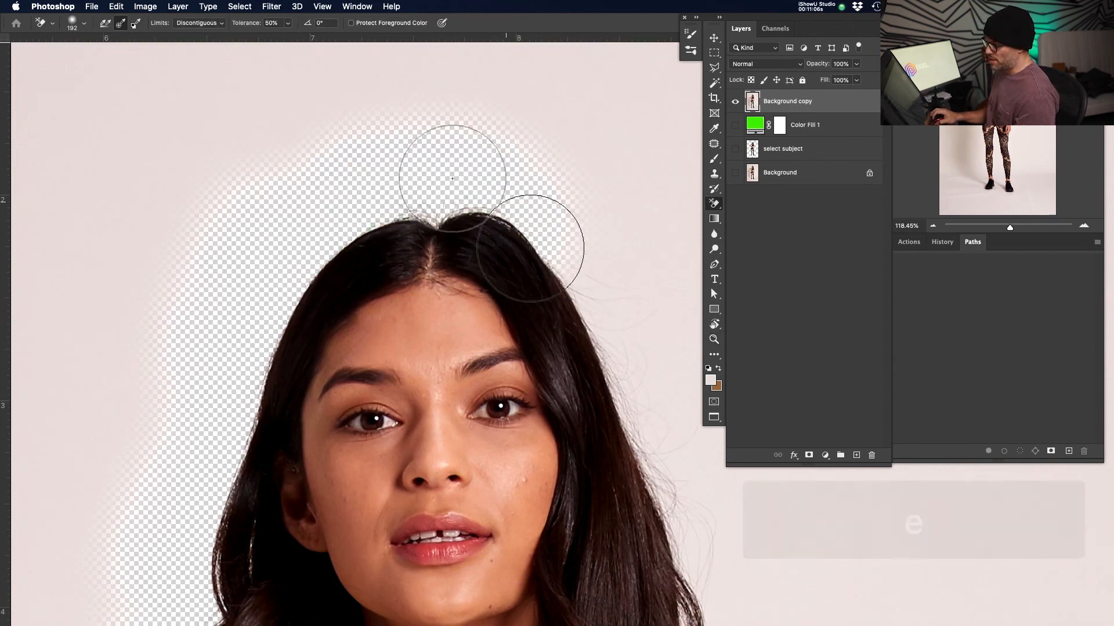
key(space)
drag(685, 503, 457, 243)
mouse_move(512, 497)
mouse_down()
mouse_move(465, 505)
mouse_move(489, 474)
mouse_up()
key(space)
drag(553, 514, 500, 381)
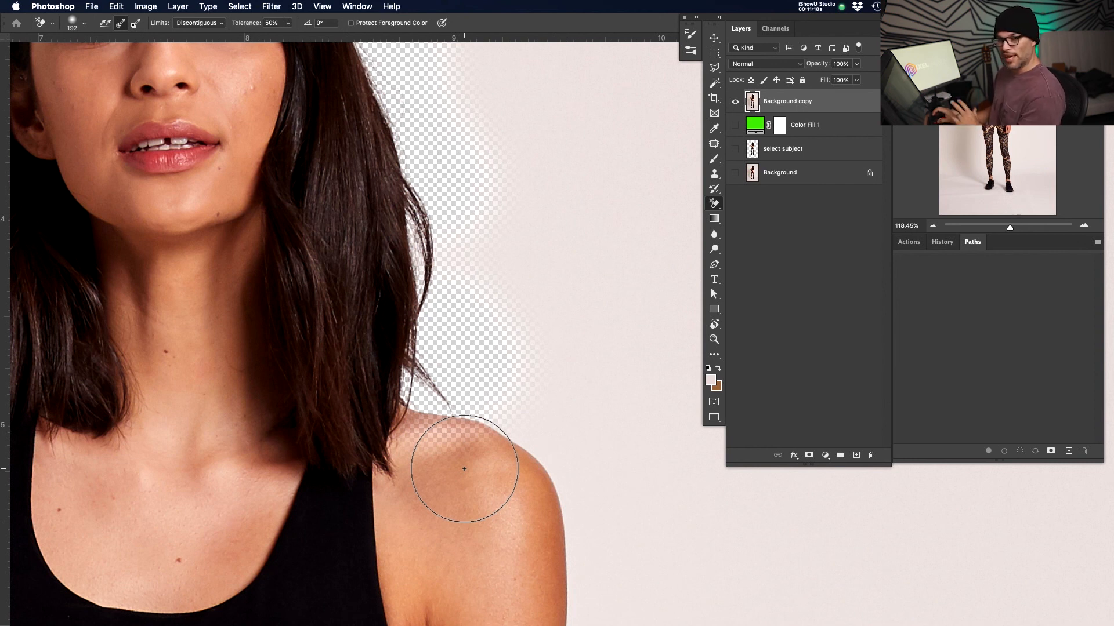
View the full-length model photo with the erased area around the hair, cycling through the screen modes
key(f)
key(f)
key(super+minus)
key(super+minus)
key(super+minus)
key(super+minus)
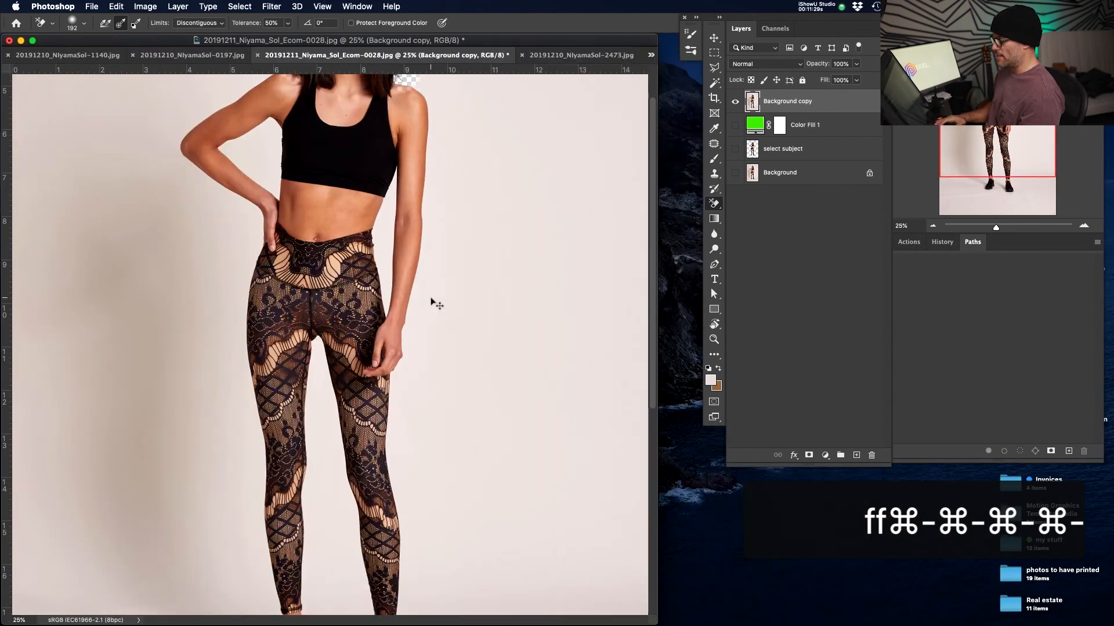
key(super+minus)
key(super+minus)
key(f)
key(f)
key(f)
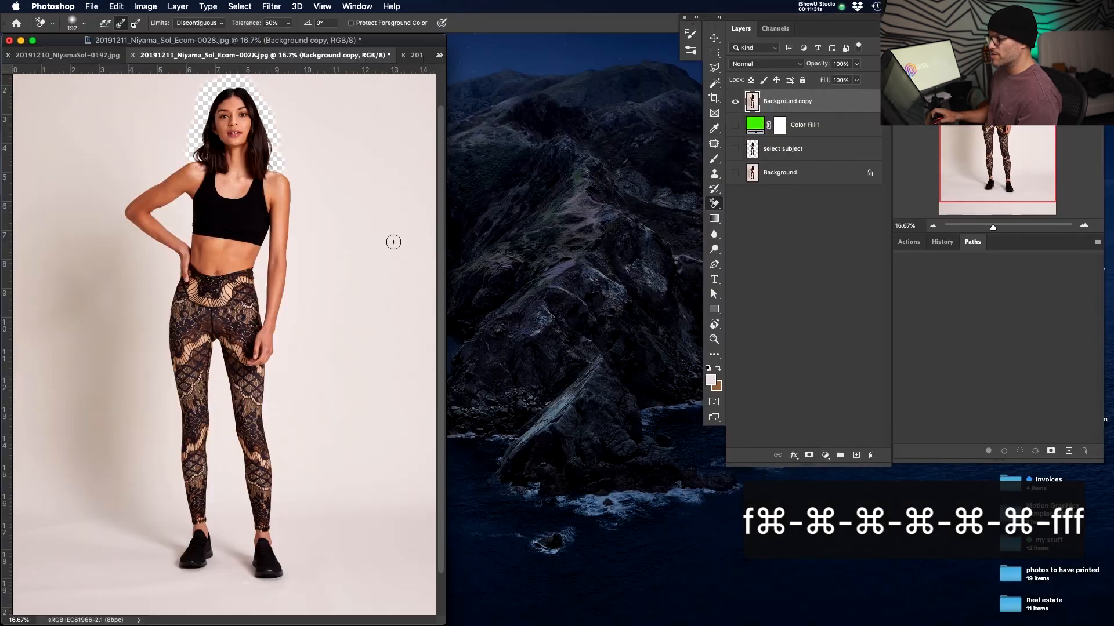
key(f)
Switch to the open wooden bench document and zoom in on the bench
key(super+grave)
drag(573, 286, 557, 290)
key(z)
drag(415, 273, 385, 288)
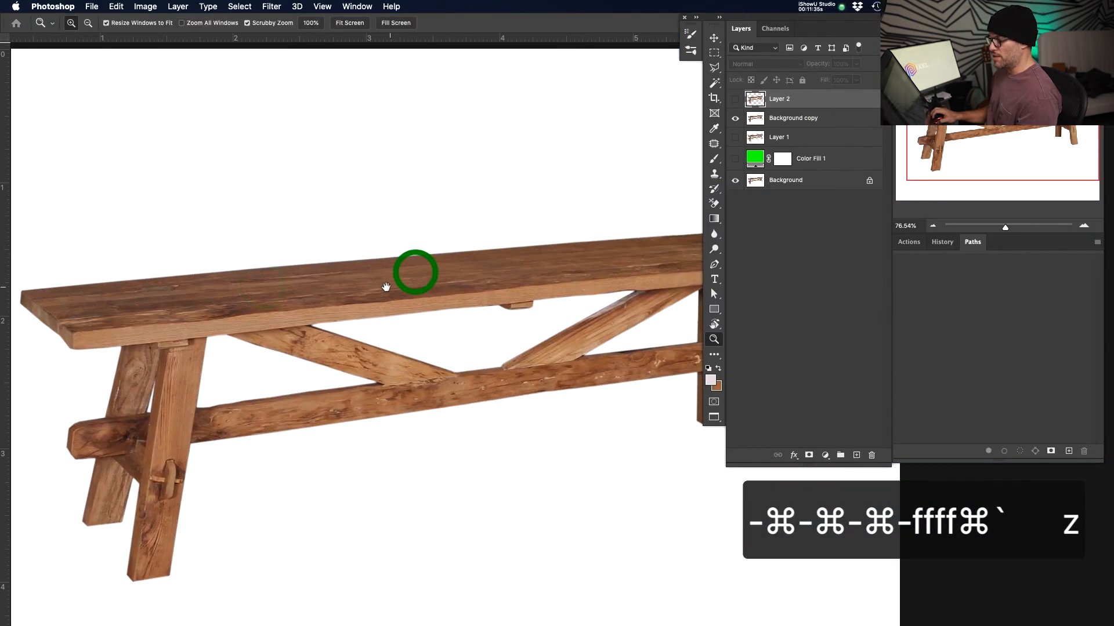
Select the Background copy layer and erase the white around the whole bench with the Background Eraser, showing the green fill layer underneath
drag(245, 281, 373, 278)
click(804, 112)
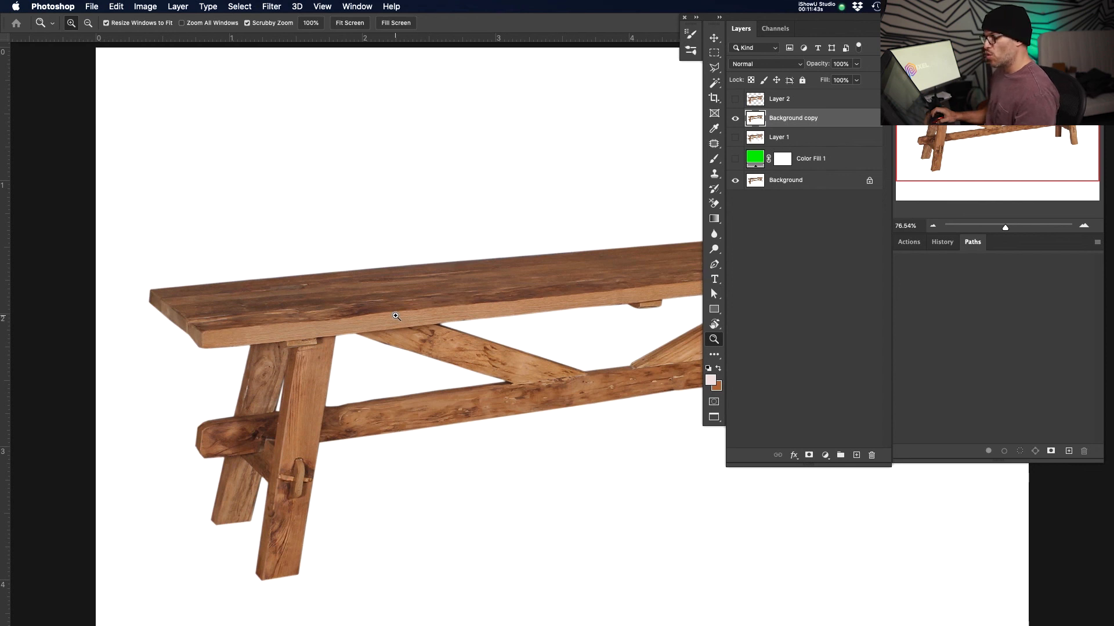
key(space)
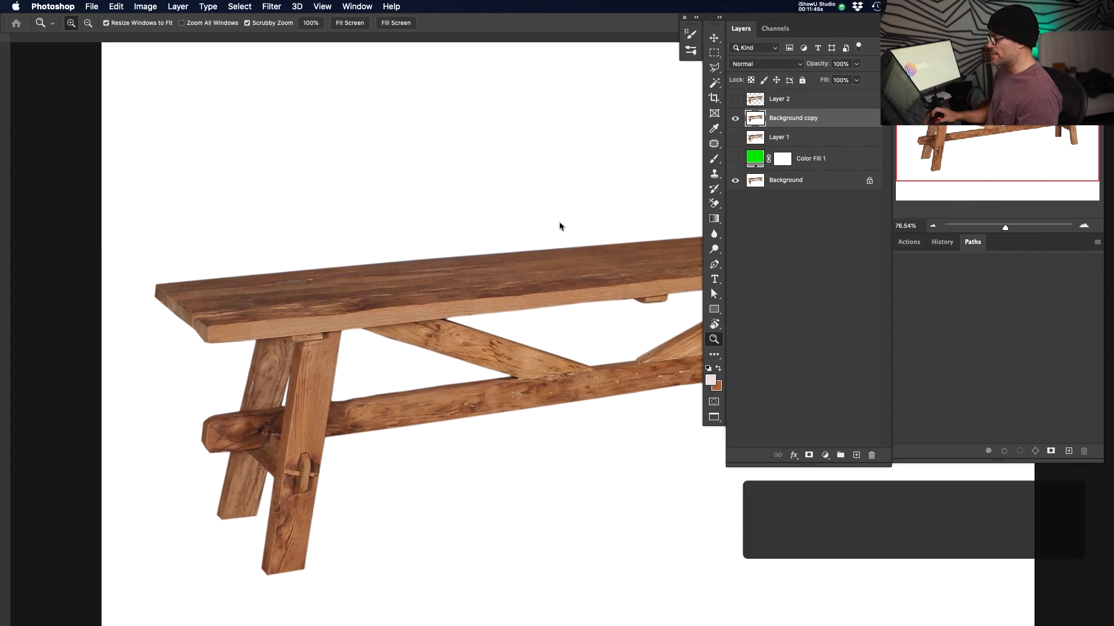
drag(511, 219, 539, 172)
key(e)
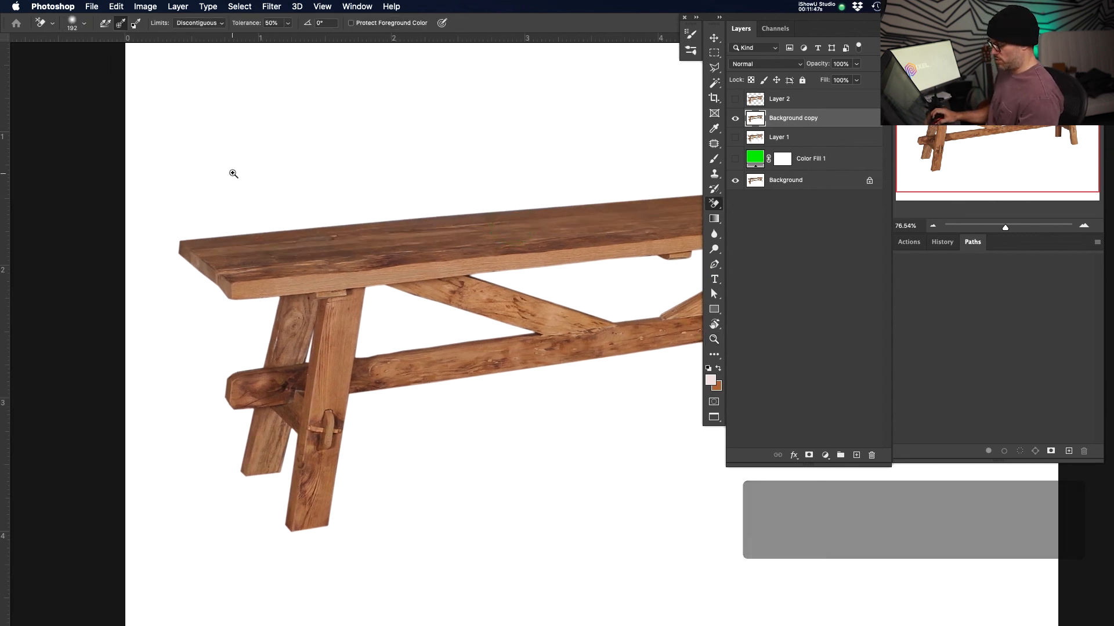
key(super+z)
key(super+z)
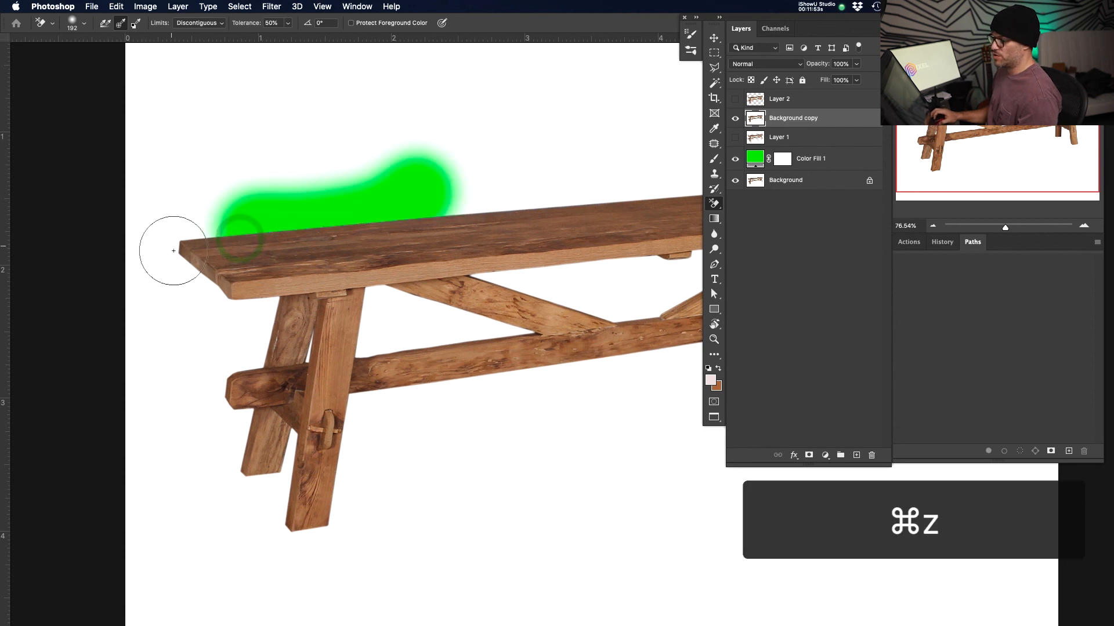
mouse_move(176, 201)
mouse_down()
mouse_move(289, 431)
mouse_move(306, 528)
mouse_move(337, 499)
mouse_move(369, 404)
mouse_move(596, 383)
mouse_move(606, 371)
mouse_move(404, 376)
mouse_move(632, 371)
mouse_move(662, 406)
mouse_move(647, 287)
mouse_move(615, 273)
mouse_move(407, 296)
mouse_move(463, 262)
mouse_move(214, 291)
mouse_move(269, 284)
mouse_move(177, 336)
mouse_move(69, 300)
mouse_up()
mouse_move(143, 203)
mouse_down()
mouse_move(664, 193)
mouse_move(679, 225)
mouse_up()
mouse_move(609, 230)
mouse_down()
mouse_move(487, 229)
mouse_move(533, 229)
mouse_up()
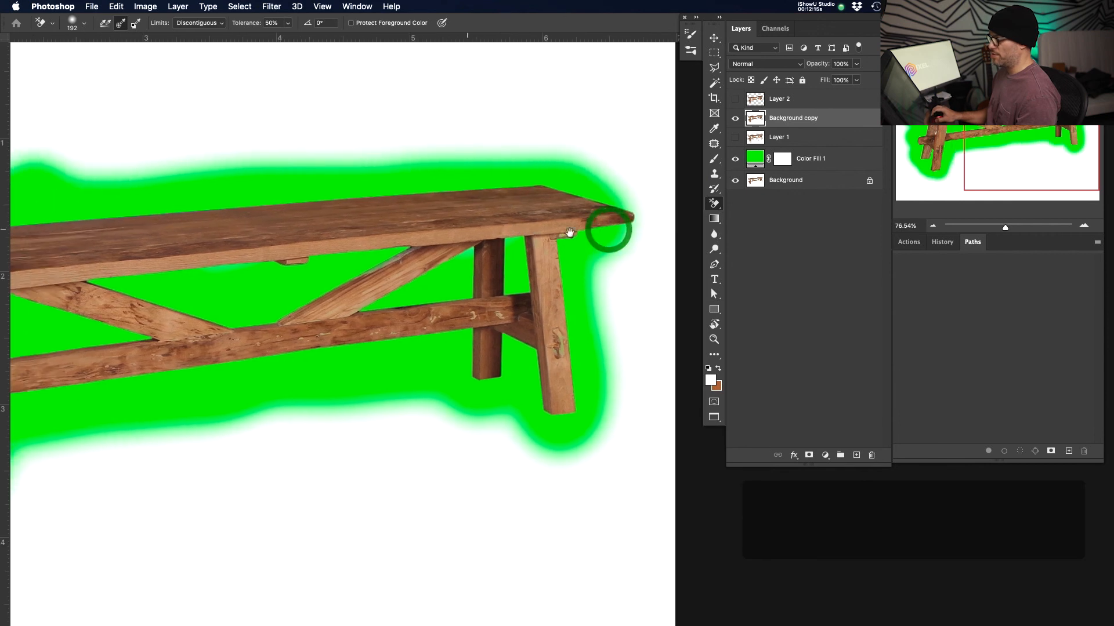
Delete the leftover white above the bench and in the lower-right part of the image using rectangular marquee selections, and deselect
key(m)
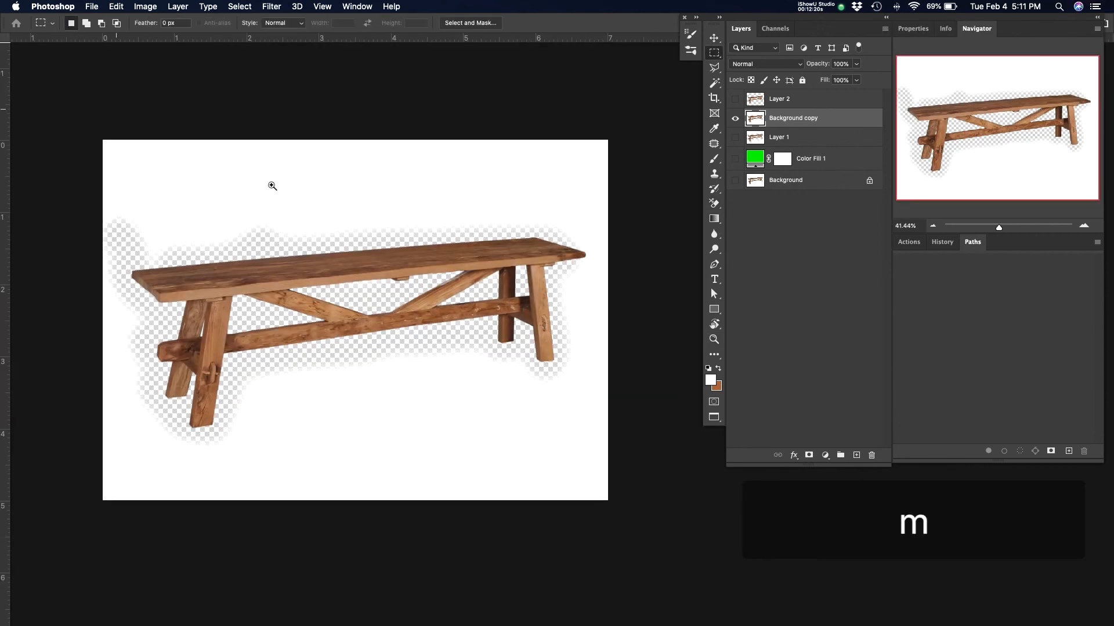
drag(66, 97, 735, 231)
key(Delete)
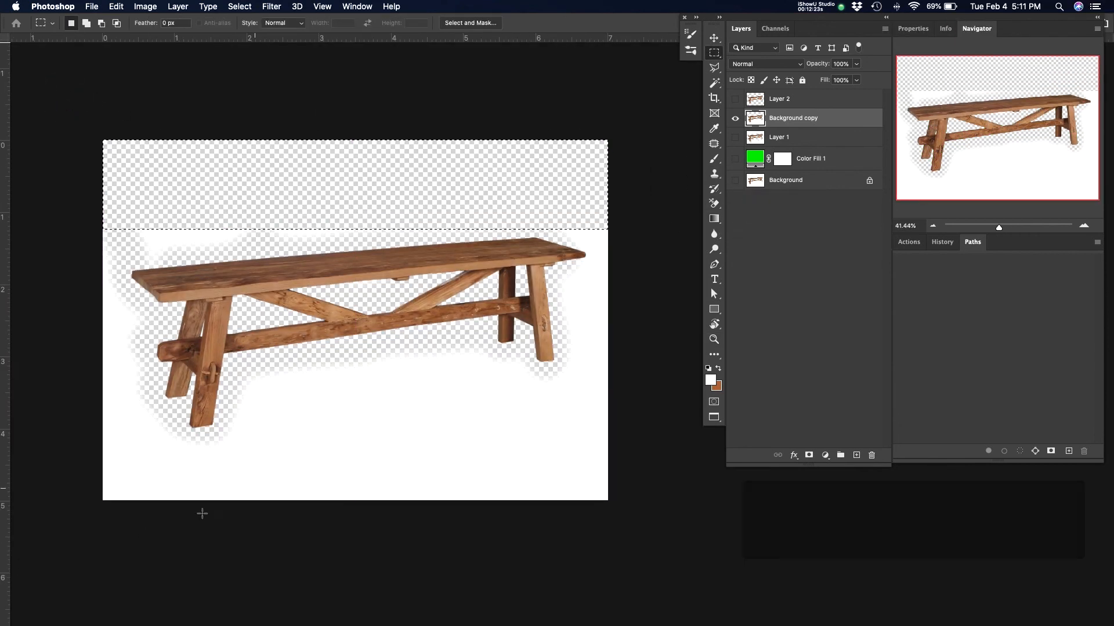
drag(249, 375, 667, 606)
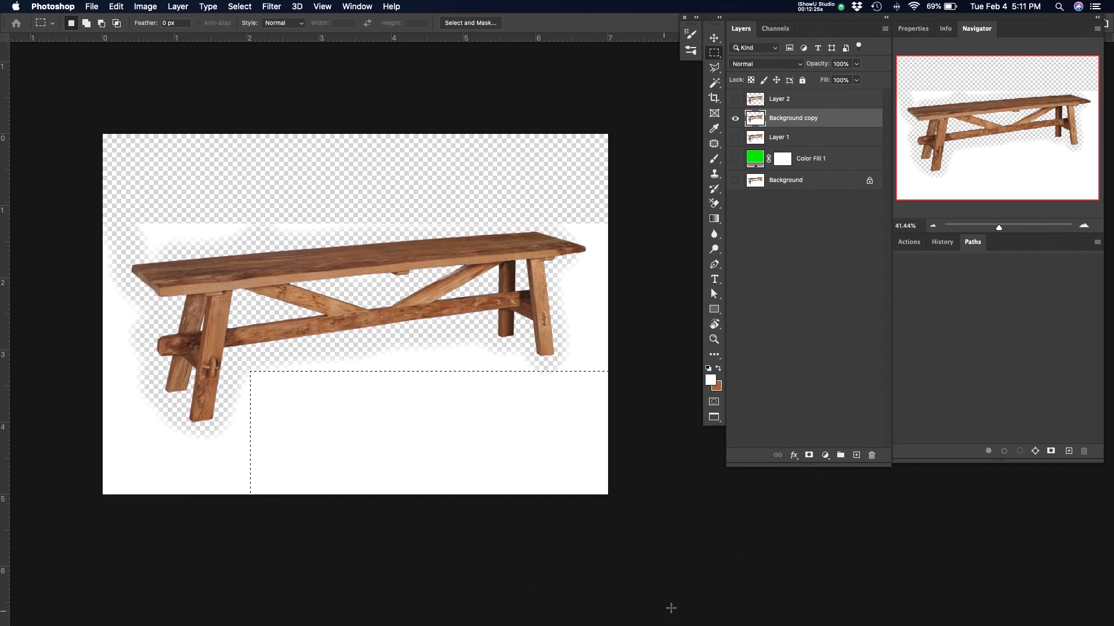
key(Delete)
key(super+d)
Remove the leftover white below the bench, beside its left legs and around its right legs with the regular Eraser
key(e)
key(e)
key(e)
key(e)
key(e)
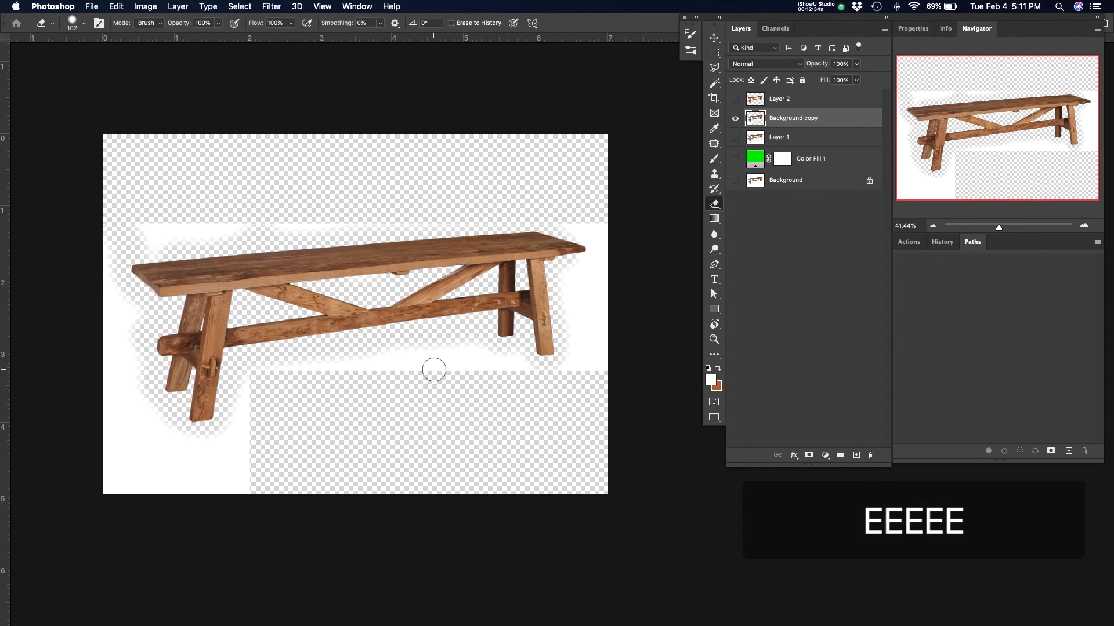
mouse_move(411, 368)
mouse_down()
mouse_move(446, 369)
mouse_move(325, 383)
mouse_move(274, 407)
mouse_move(251, 479)
mouse_move(174, 468)
mouse_move(107, 377)
mouse_move(129, 285)
mouse_up()
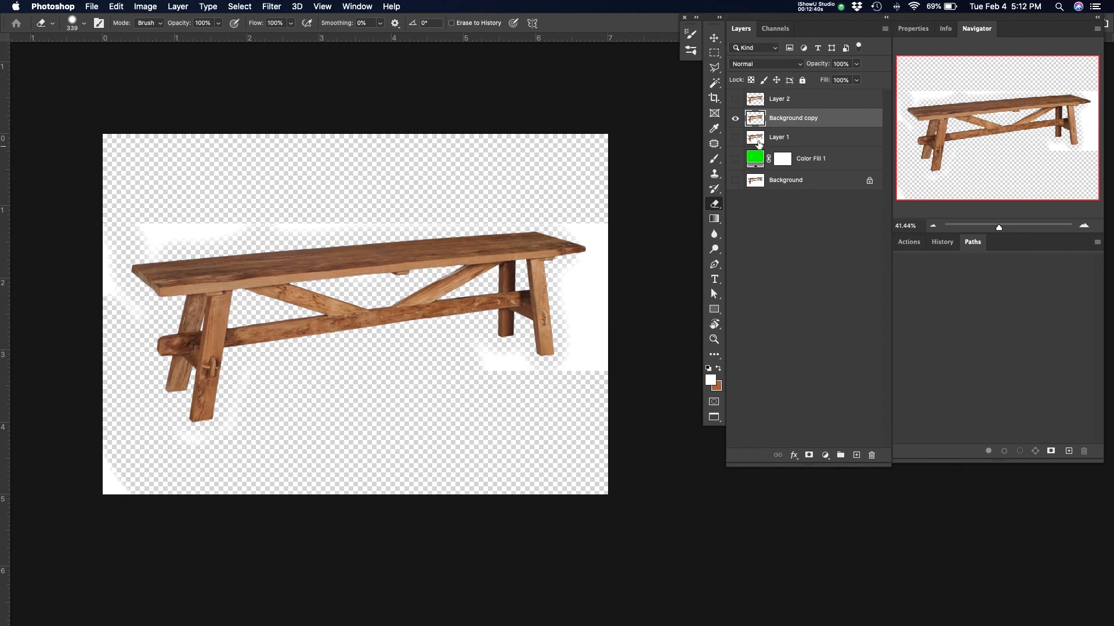
mouse_move(651, 269)
mouse_down()
mouse_move(500, 390)
mouse_move(484, 378)
mouse_up()
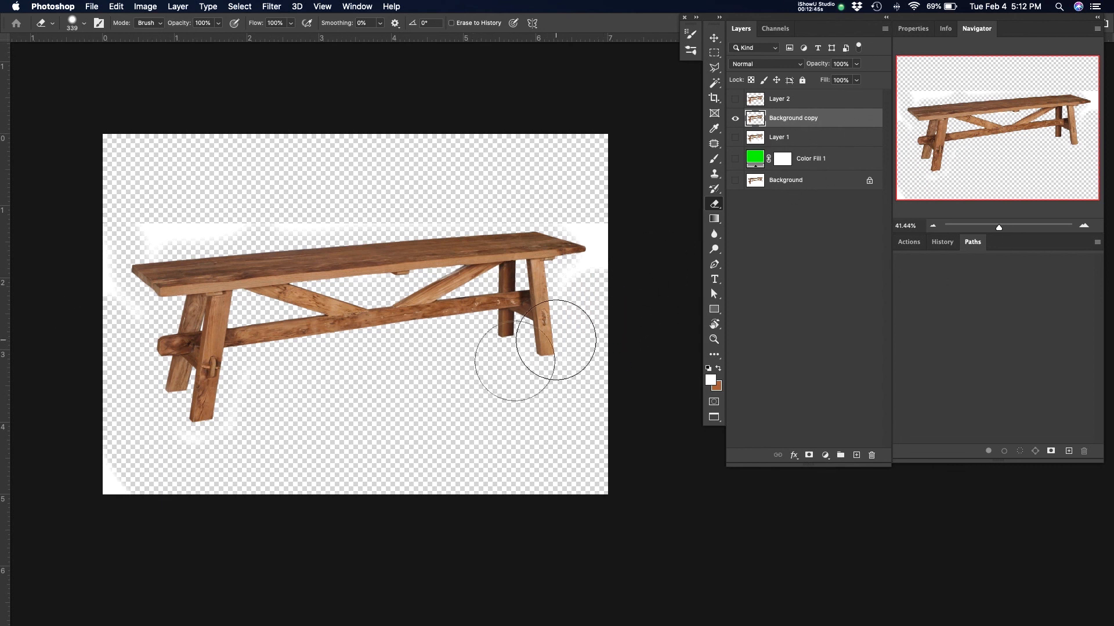
Erase the remaining white above the benchtop, at both ends of the bench and in the image's lower-left corner with the regular Eraser
drag(483, 209, 446, 216)
click(119, 218)
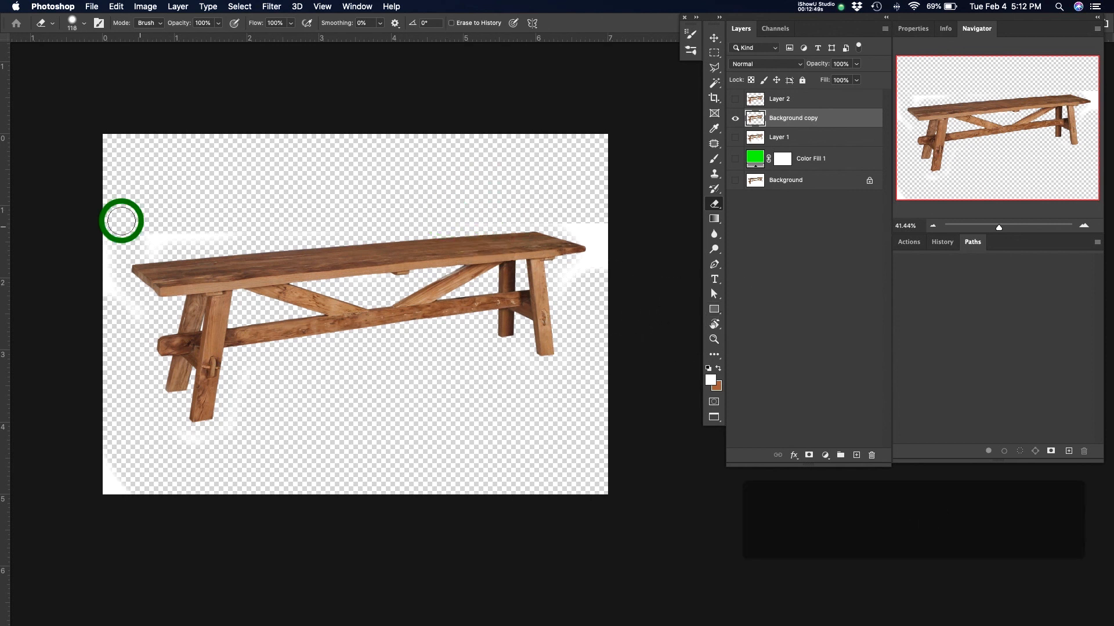
drag(129, 245, 350, 222)
mouse_move(351, 222)
mouse_down()
mouse_move(109, 255)
mouse_move(103, 330)
mouse_move(114, 304)
mouse_up()
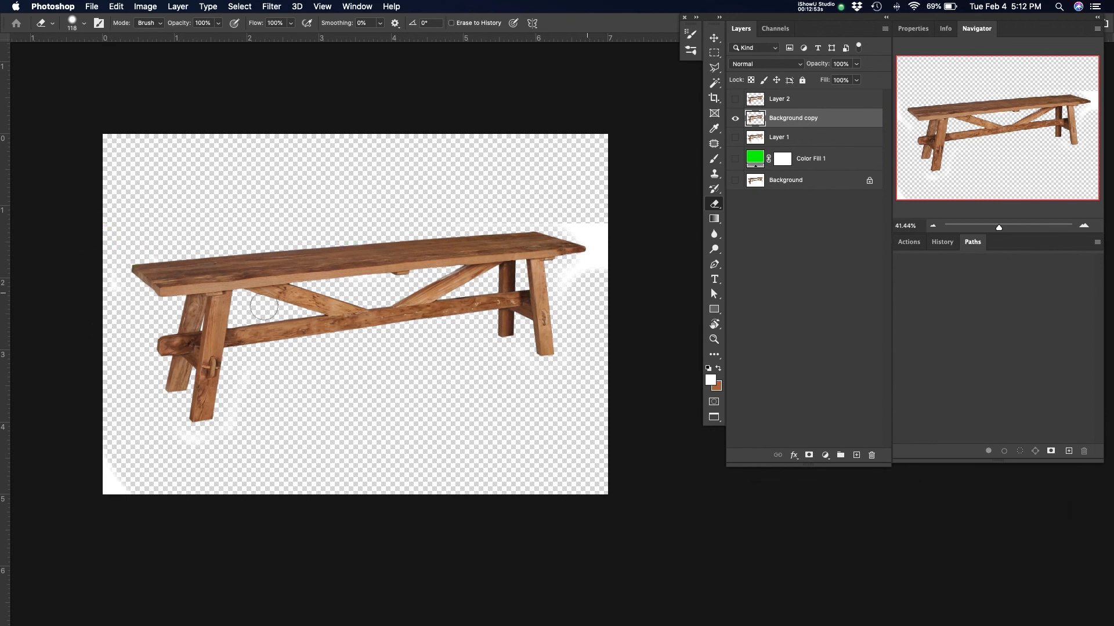
mouse_move(568, 281)
mouse_down()
mouse_move(605, 257)
mouse_move(588, 228)
mouse_up()
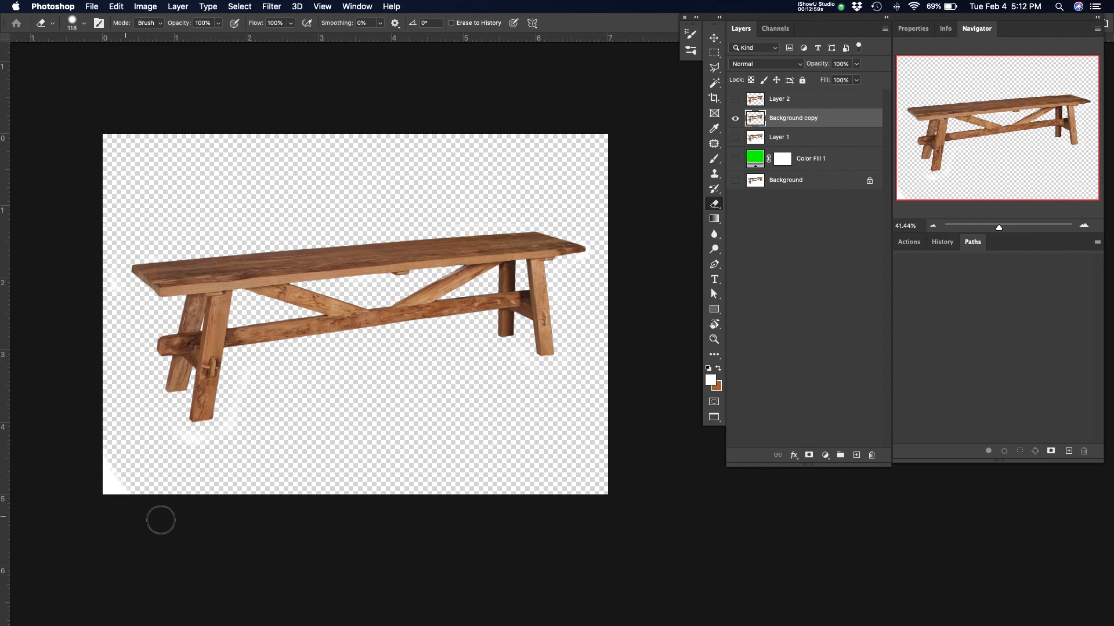
drag(120, 473, 100, 432)
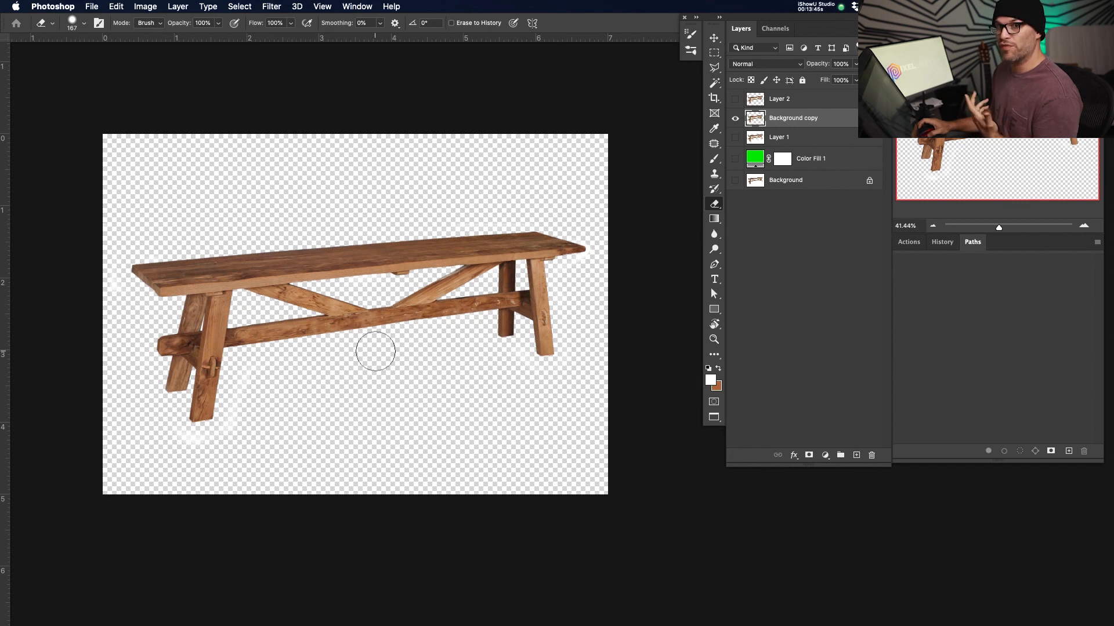
Switch to the open document with the two dark bowls and zoom in on the bowls
key(super+grave)
key(super+grave)
key(super+grave)
key(super+grave)
key(super+grave)
key(super+grave)
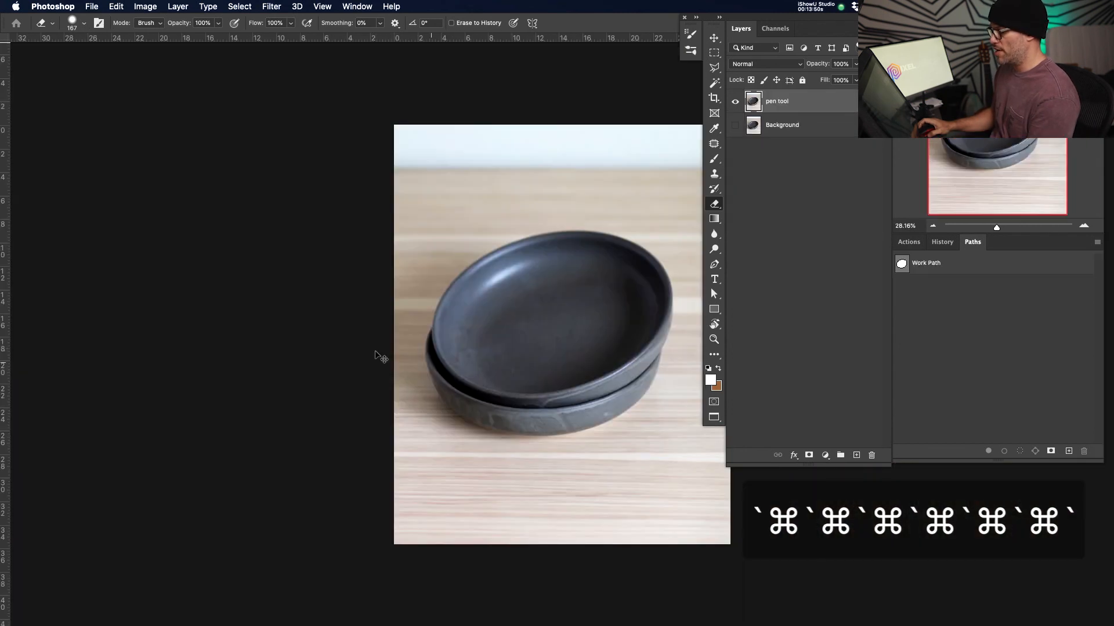
drag(526, 345, 561, 373)
key(z)
mouse_move(562, 376)
mouse_down()
mouse_move(566, 334)
mouse_move(584, 374)
mouse_up()
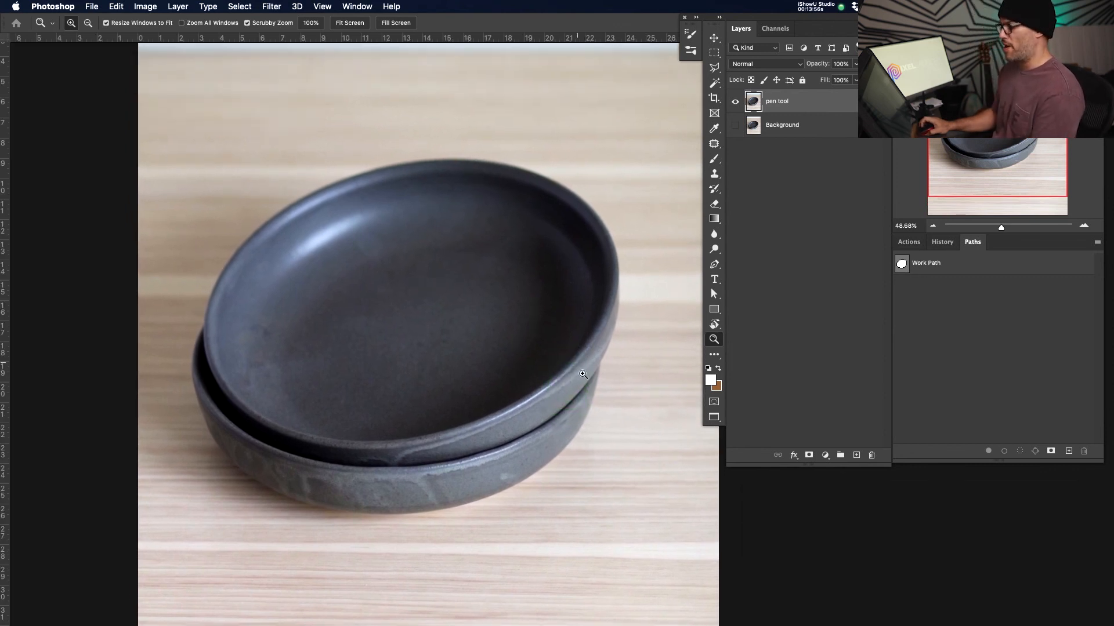
drag(475, 267, 485, 280)
Try erasing the wood along the bowls' left side using the Background Eraser with continuous sampling, and undo the stroke
key(e)
key(shift+e)
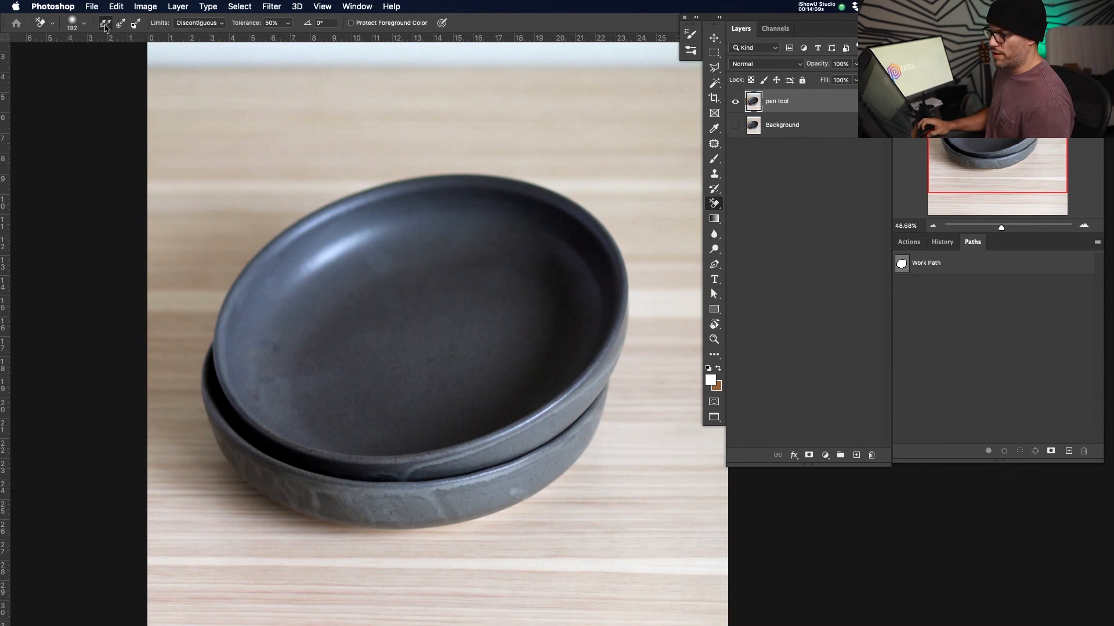
key(alt)
alt+click(235, 194)
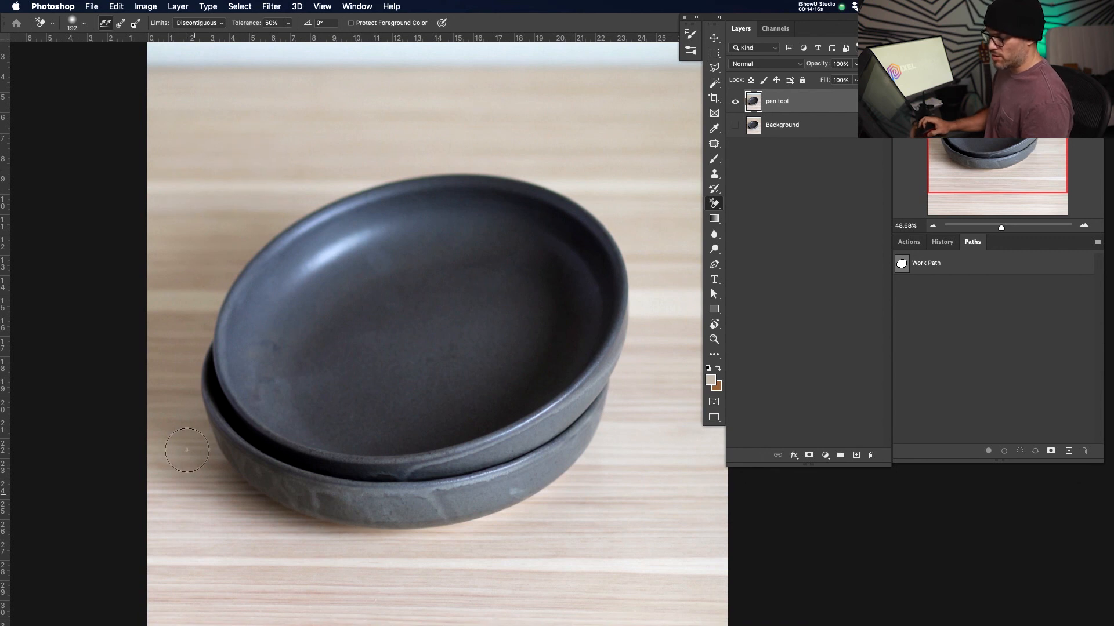
key(v)
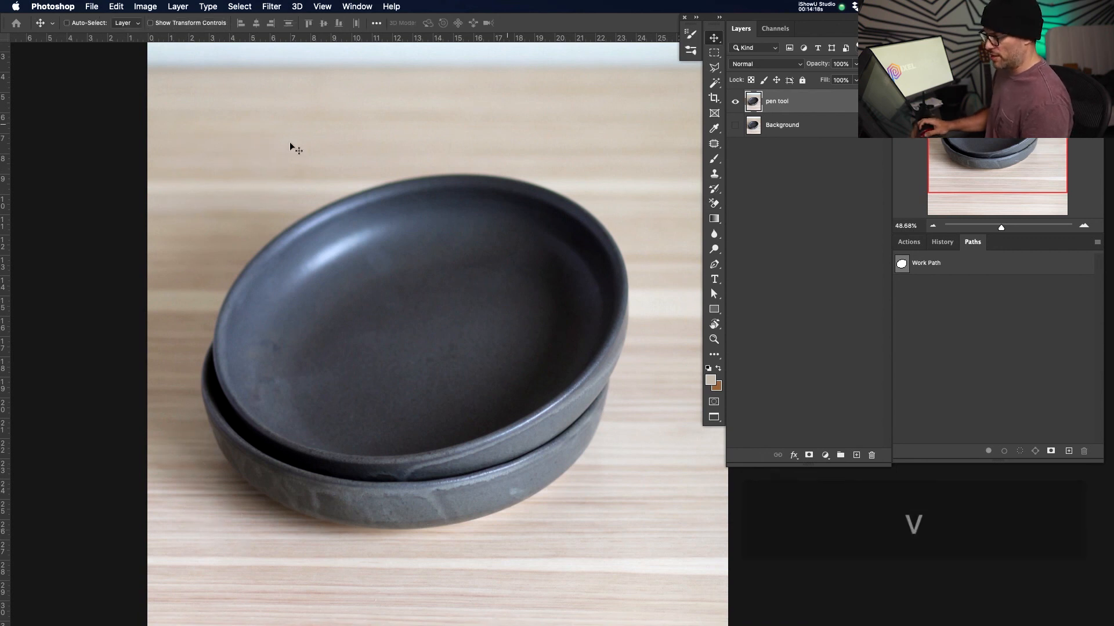
drag(625, 215, 524, 217)
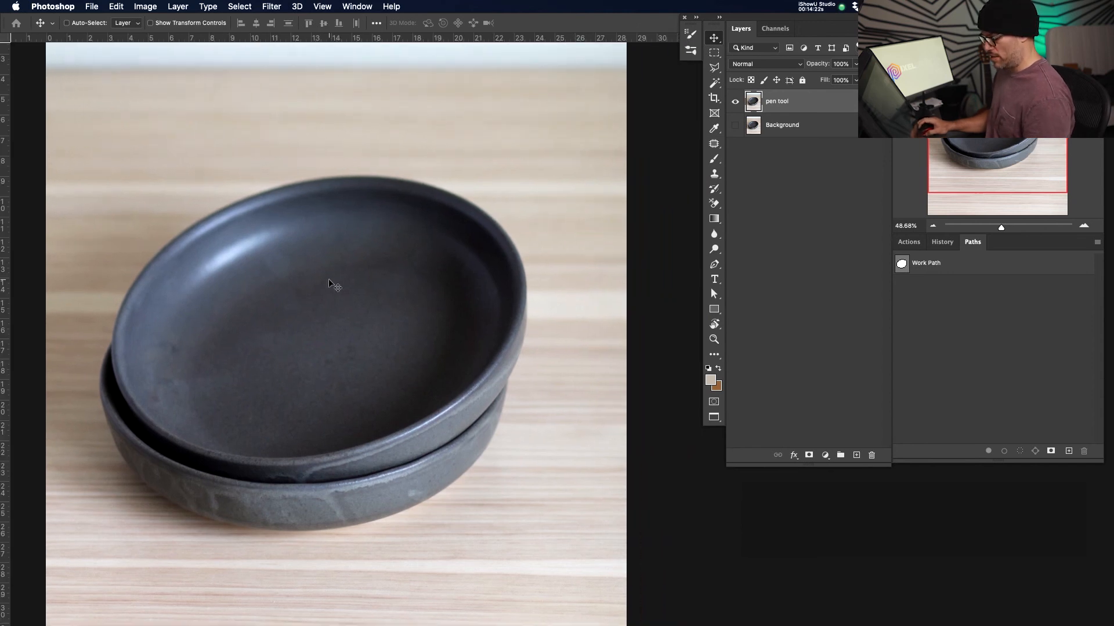
key(s)
key(e)
mouse_move(145, 191)
mouse_down()
mouse_move(145, 226)
mouse_move(165, 234)
mouse_move(211, 191)
mouse_move(364, 168)
mouse_move(448, 183)
mouse_move(529, 261)
mouse_move(540, 320)
mouse_move(501, 460)
mouse_move(479, 486)
mouse_move(336, 545)
mouse_move(179, 540)
mouse_up()
key(super+z)
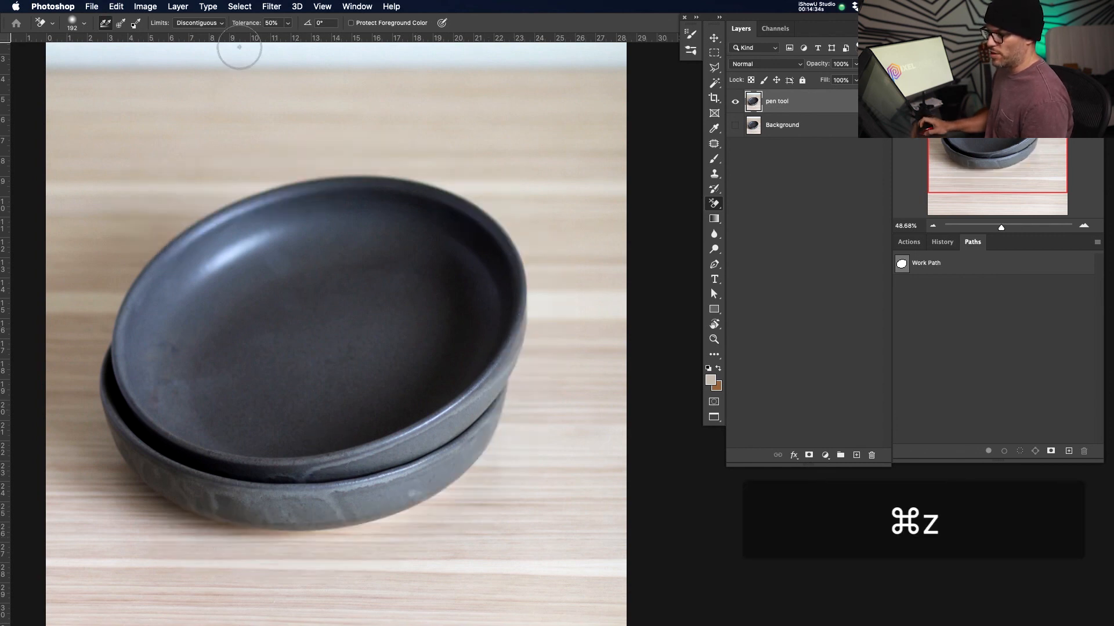
Set the Background Eraser to sample once and erase the wood all around the bowls on the pen tool layer
click(120, 24)
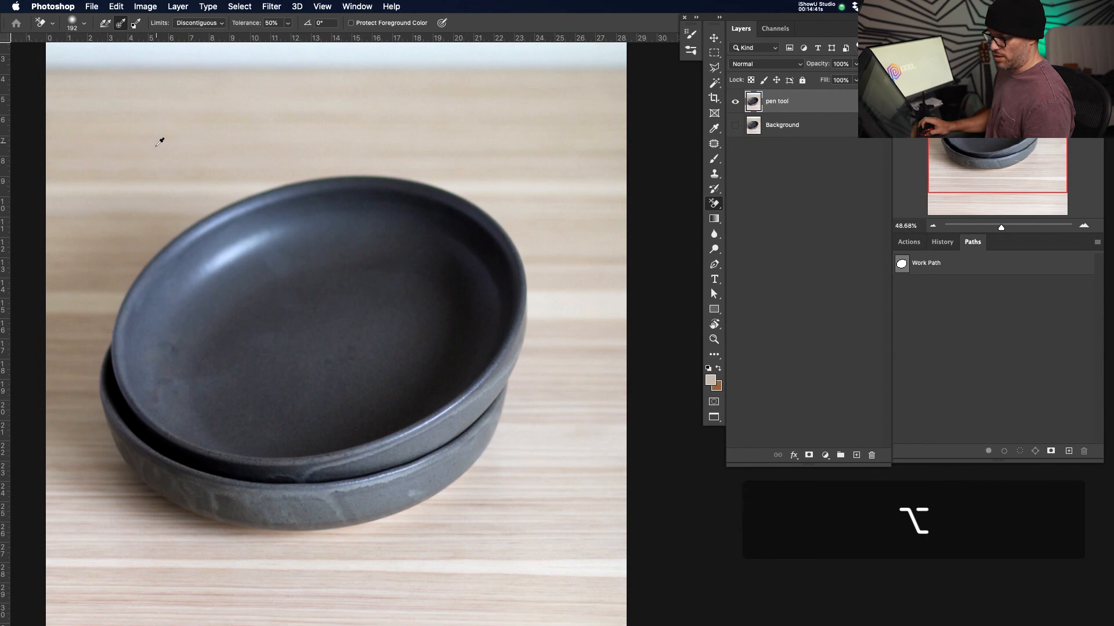
key(alt)
alt+click(113, 167)
click(191, 212)
mouse_move(189, 216)
mouse_down()
mouse_move(121, 279)
mouse_move(92, 367)
mouse_move(95, 420)
mouse_move(135, 488)
mouse_move(200, 526)
mouse_move(307, 544)
mouse_move(374, 539)
mouse_move(460, 484)
mouse_move(501, 423)
mouse_move(534, 311)
mouse_move(531, 272)
mouse_move(497, 206)
mouse_move(413, 167)
mouse_move(335, 163)
mouse_move(260, 173)
mouse_move(195, 200)
mouse_up()
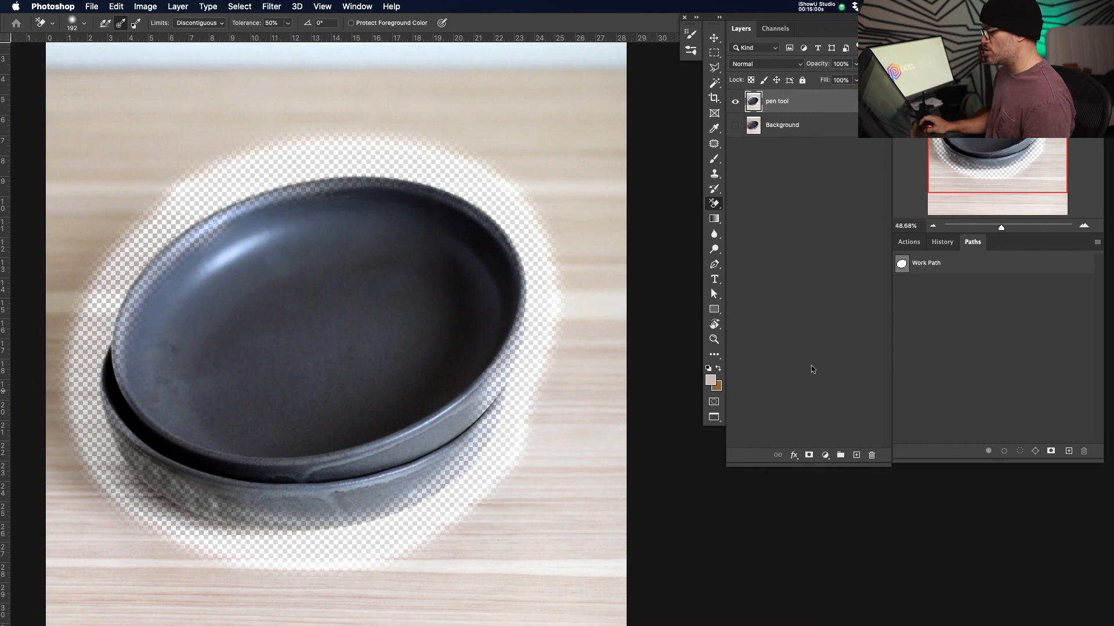
Add a bright yellow-green (baff00) solid color fill layer and move it beneath the pen tool layer
click(836, 456)
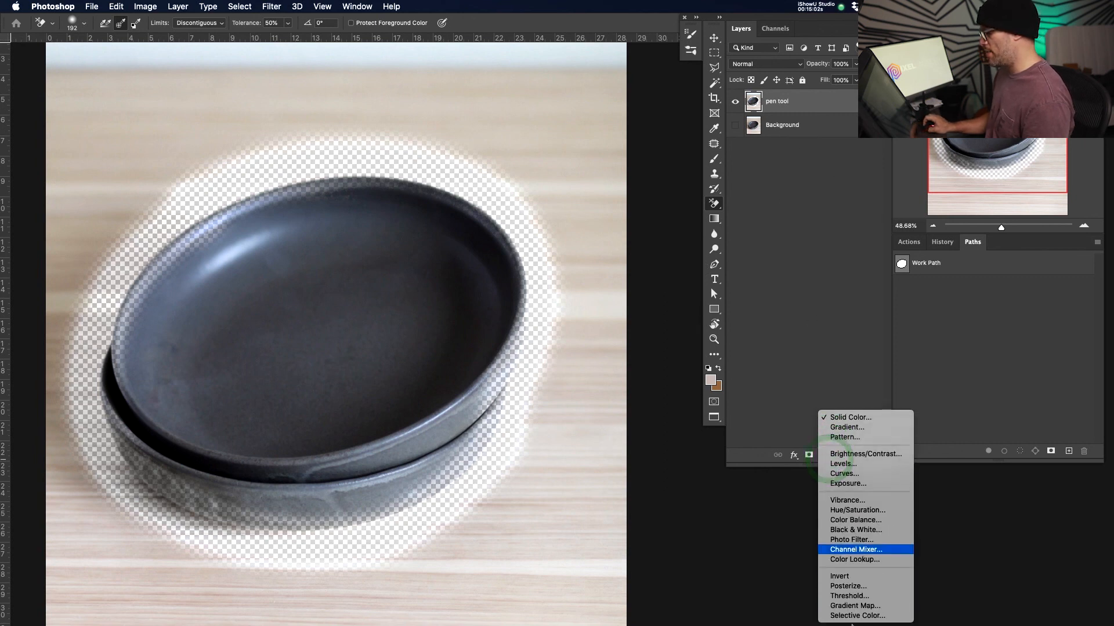
click(850, 418)
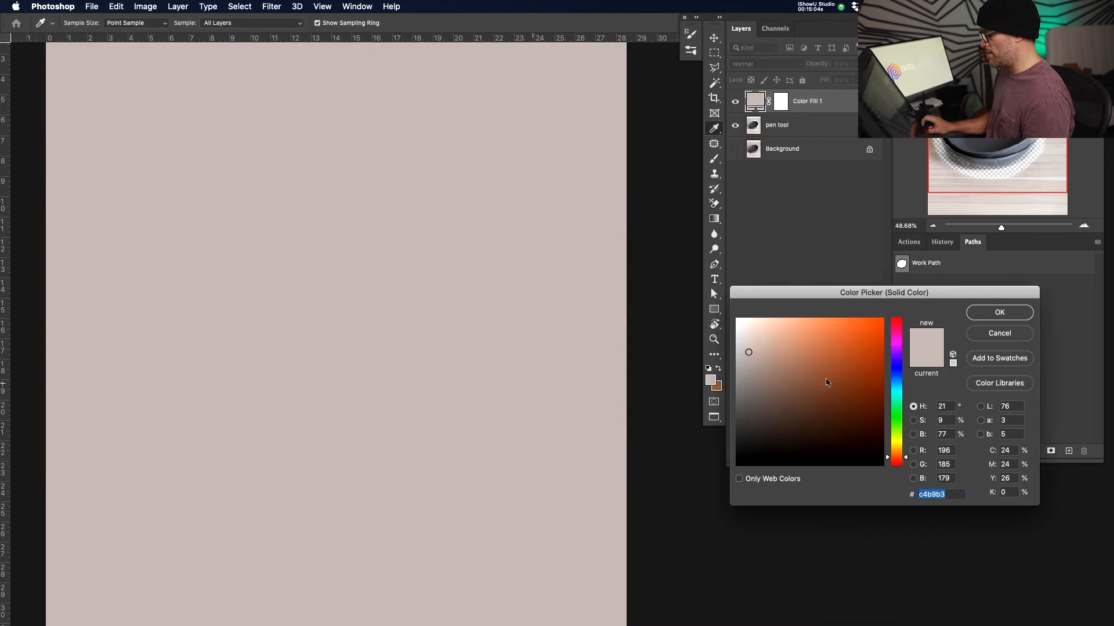
drag(899, 418, 898, 435)
drag(844, 376, 884, 317)
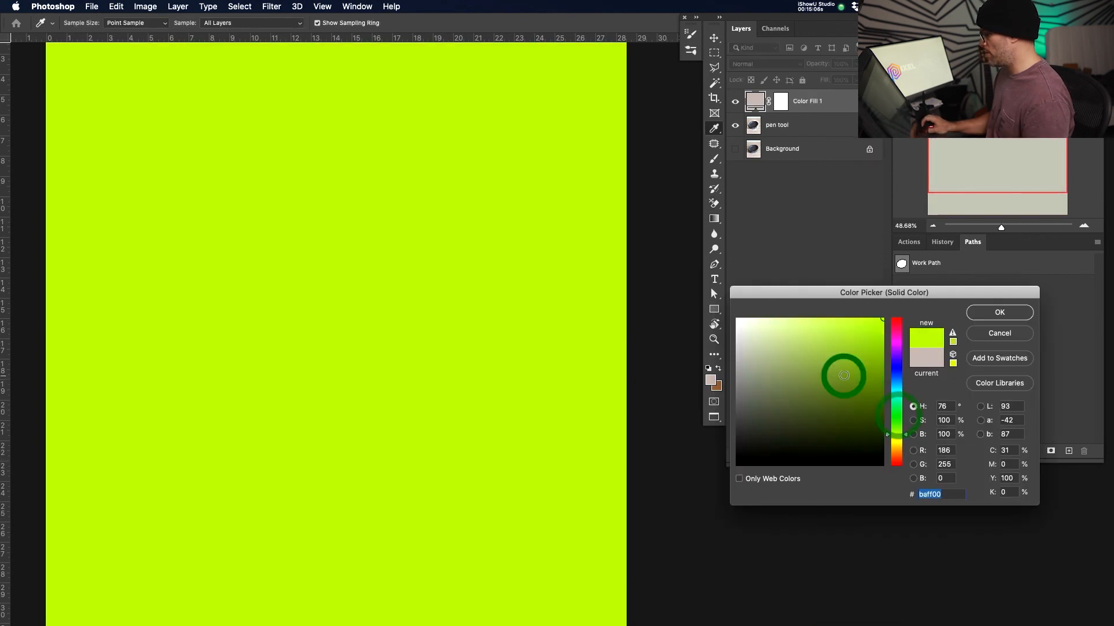
key(Return)
drag(820, 114, 819, 138)
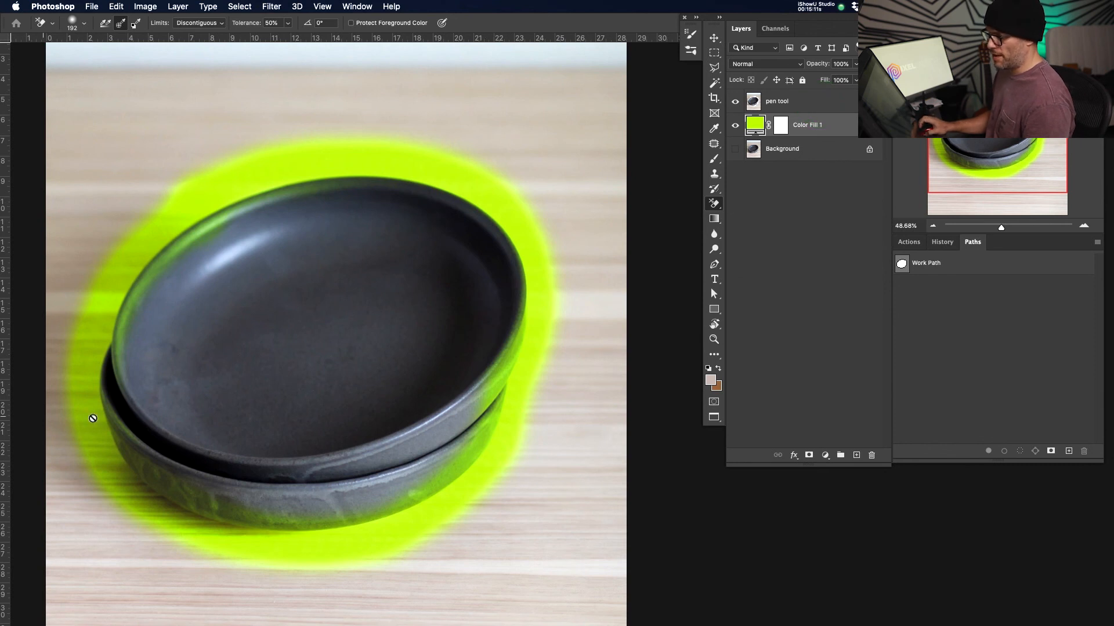
Switch to the document with the green and orange stripes, with the Background Eraser active, and bring the stripes into view
key(v)
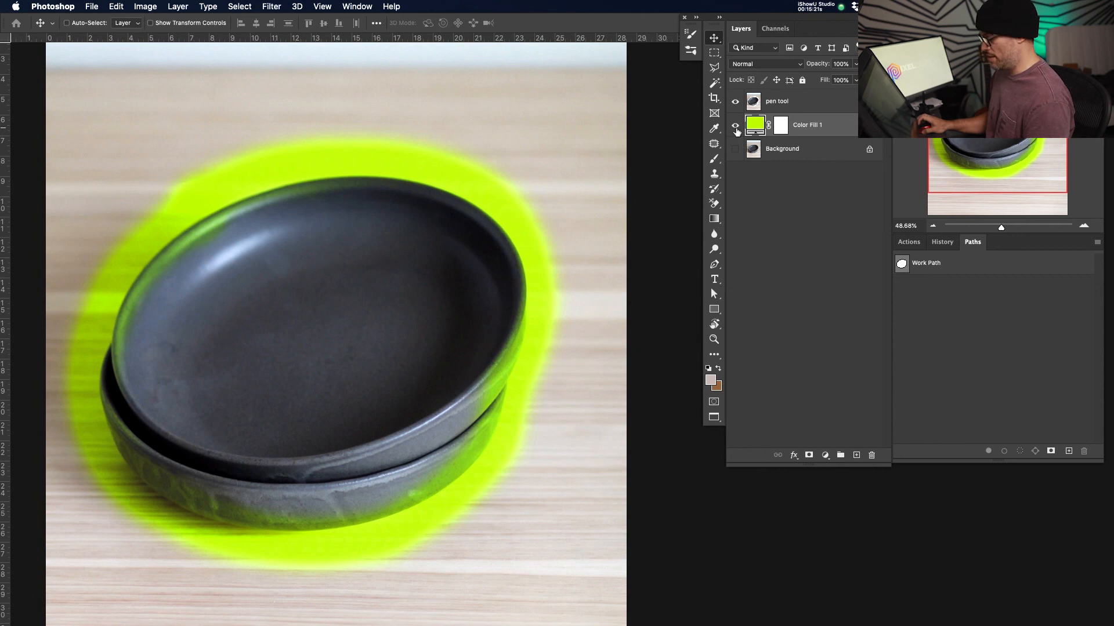
key(e)
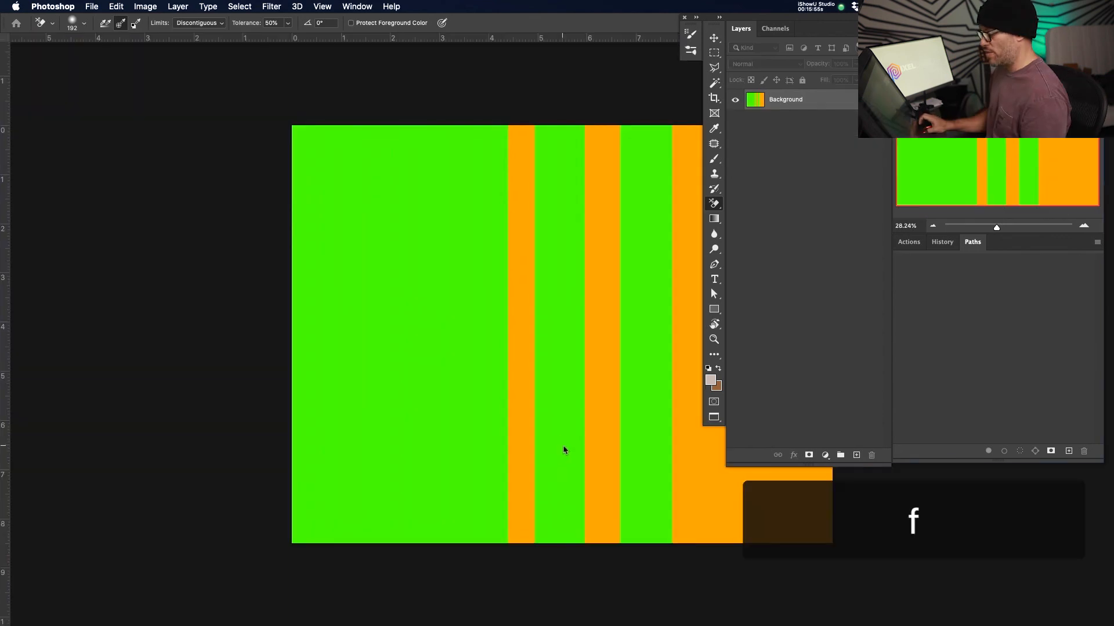
drag(492, 259, 386, 262)
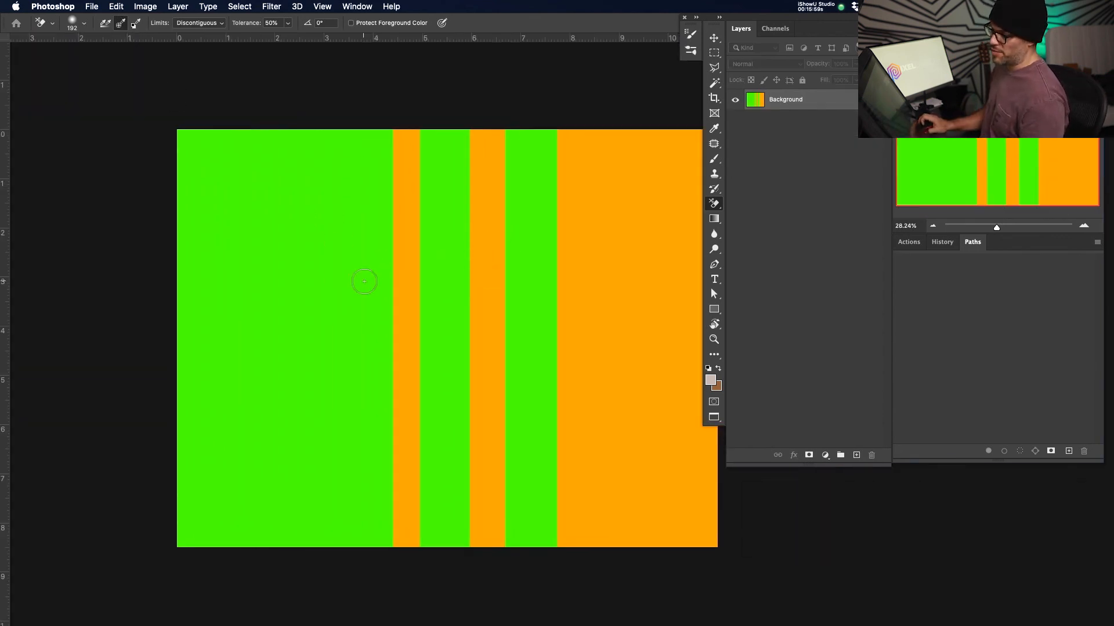
Try Background Eraser strokes over the green beside the first orange stripe, and undo them
drag(354, 242, 372, 240)
mouse_move(384, 153)
mouse_down()
mouse_move(382, 230)
mouse_move(363, 255)
mouse_up()
key(super+z)
key(super+z)
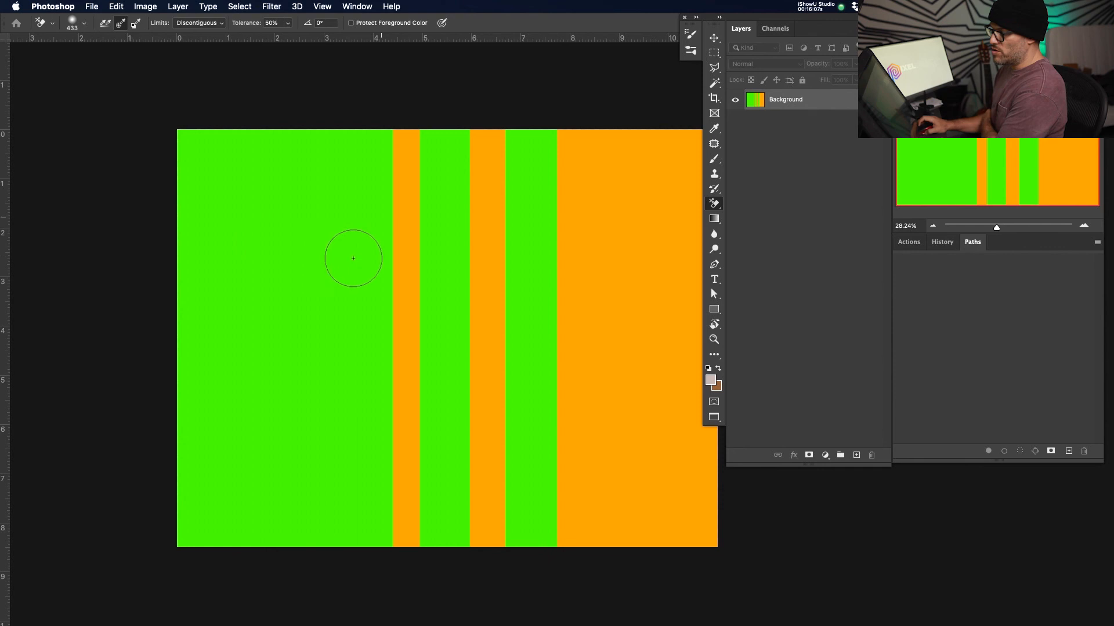
alt+click(328, 234)
key(super+z)
mouse_move(370, 166)
mouse_down()
mouse_move(370, 130)
mouse_move(367, 174)
mouse_move(388, 233)
mouse_up()
key(super+z)
Enlarge the Background Eraser brush to 800 px and erase the green beside and between the orange stripes with discontiguous limits
key(bracketright)
key(bracketright)
key(bracketright)
key(bracketright)
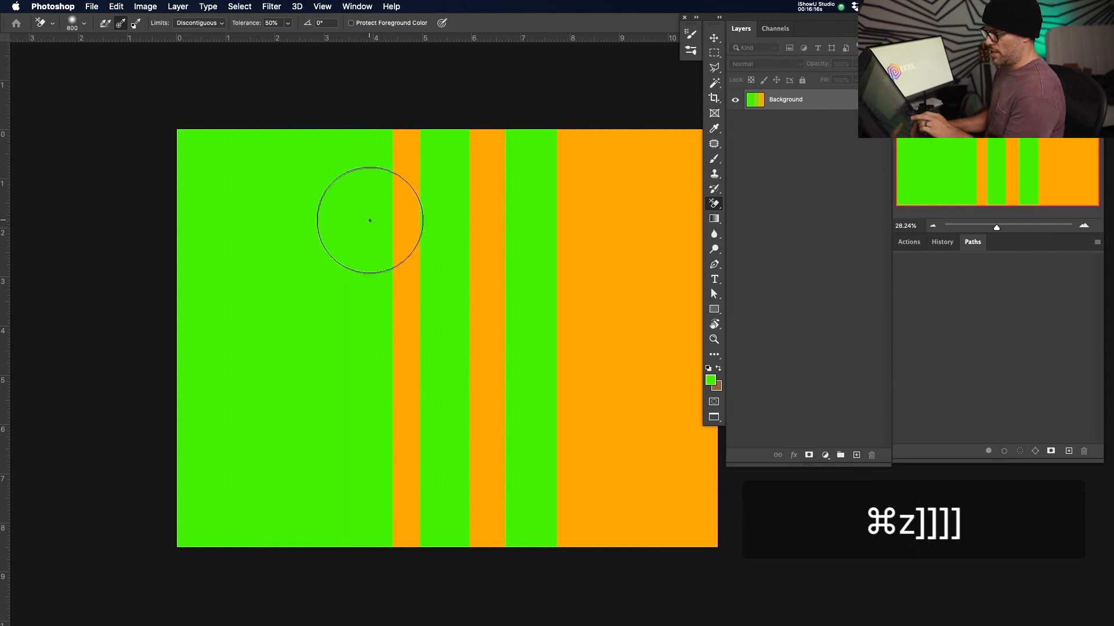
key(v)
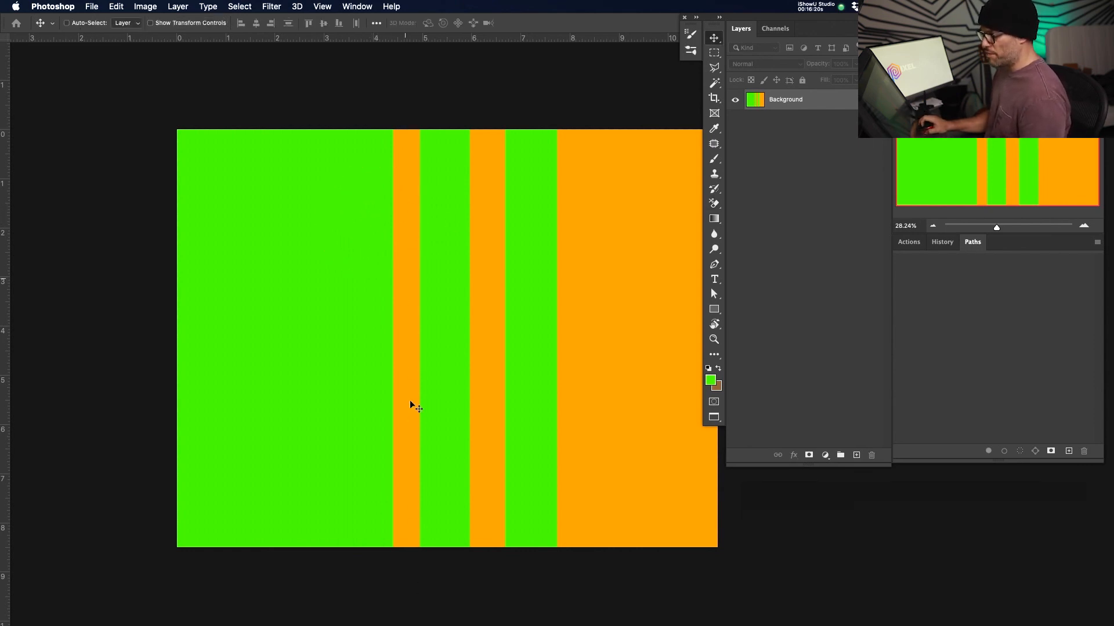
key(e)
mouse_move(348, 168)
mouse_down()
mouse_move(350, 447)
mouse_move(380, 525)
mouse_move(427, 412)
mouse_move(428, 427)
mouse_move(430, 249)
mouse_move(415, 87)
mouse_move(378, 397)
mouse_move(331, 497)
mouse_move(305, 168)
mouse_move(388, 136)
mouse_move(517, 129)
mouse_move(460, 348)
mouse_up()
key(v)
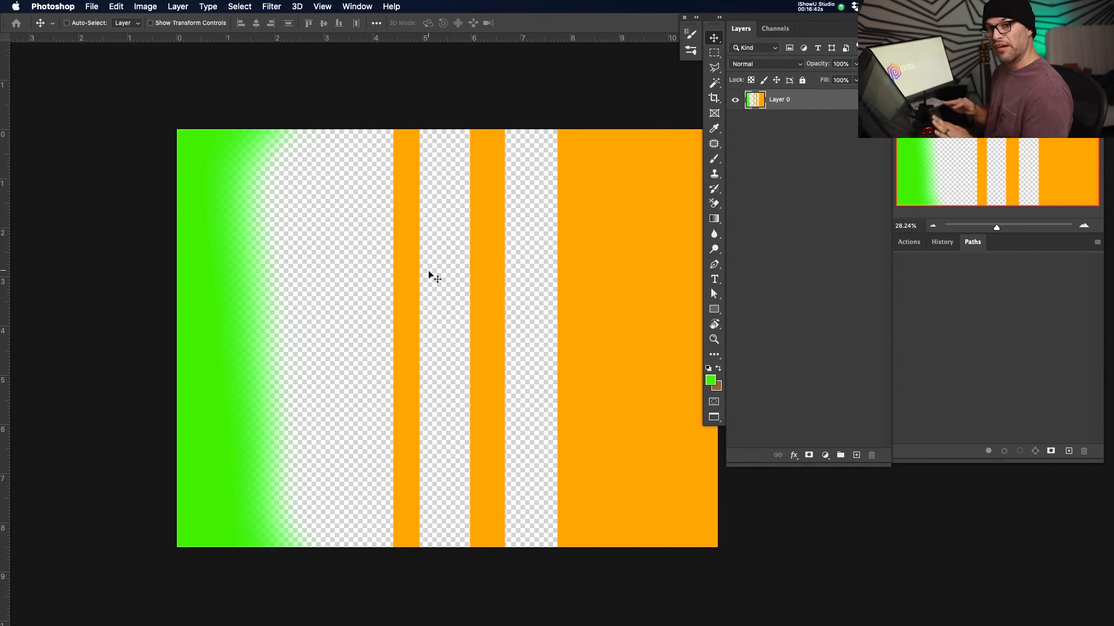
Undo the erasing on the green and orange stripes and set the Background Eraser limits to Contiguous
key(super+z)
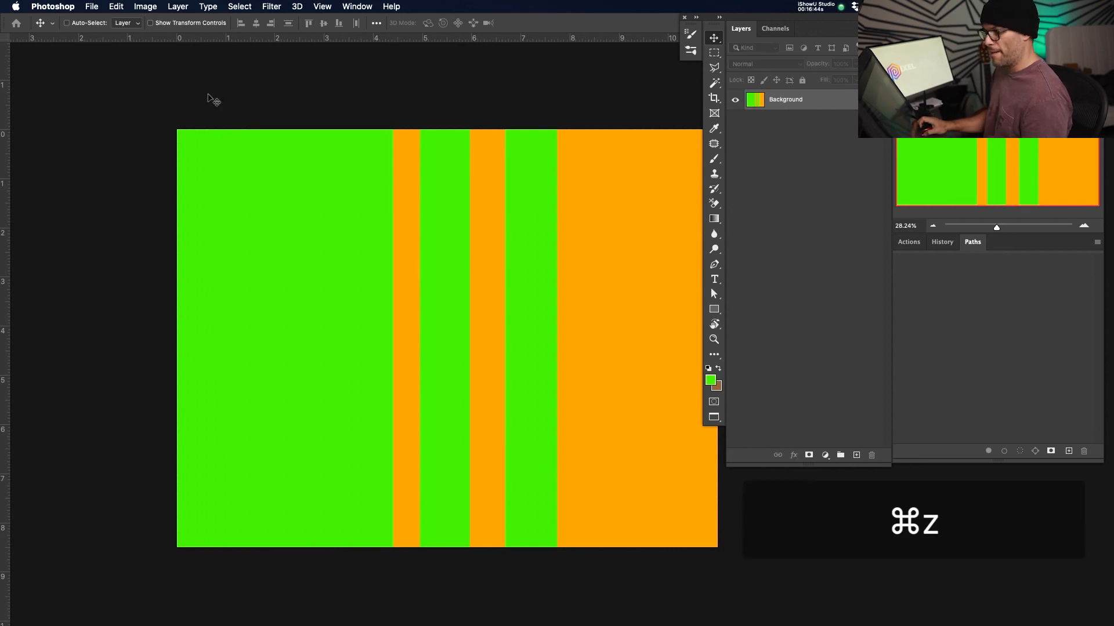
key(e)
click(185, 23)
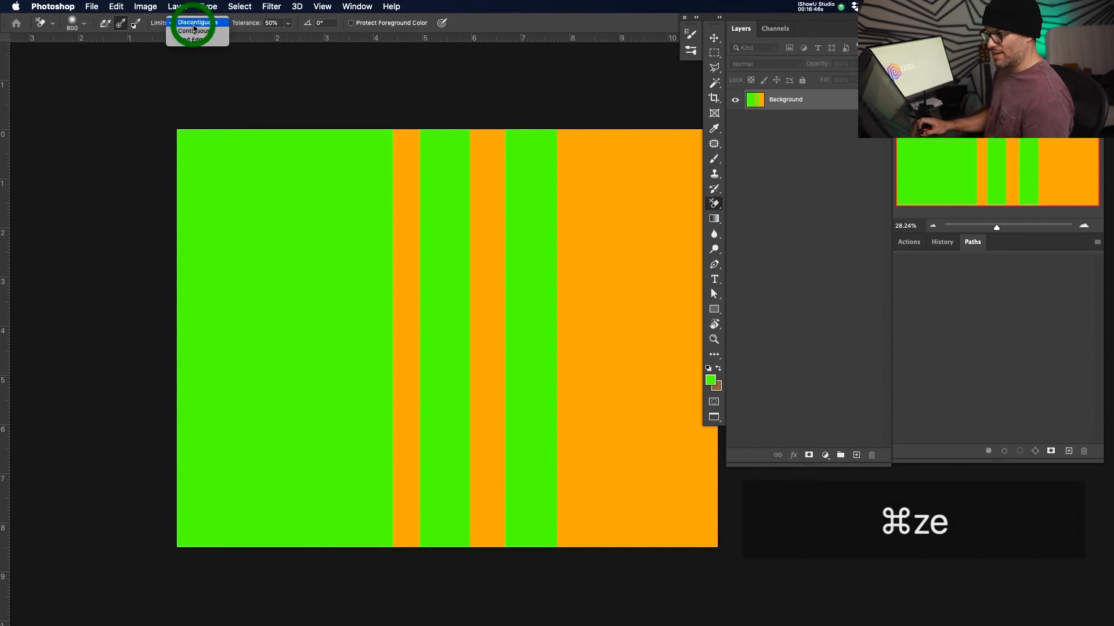
click(415, 69)
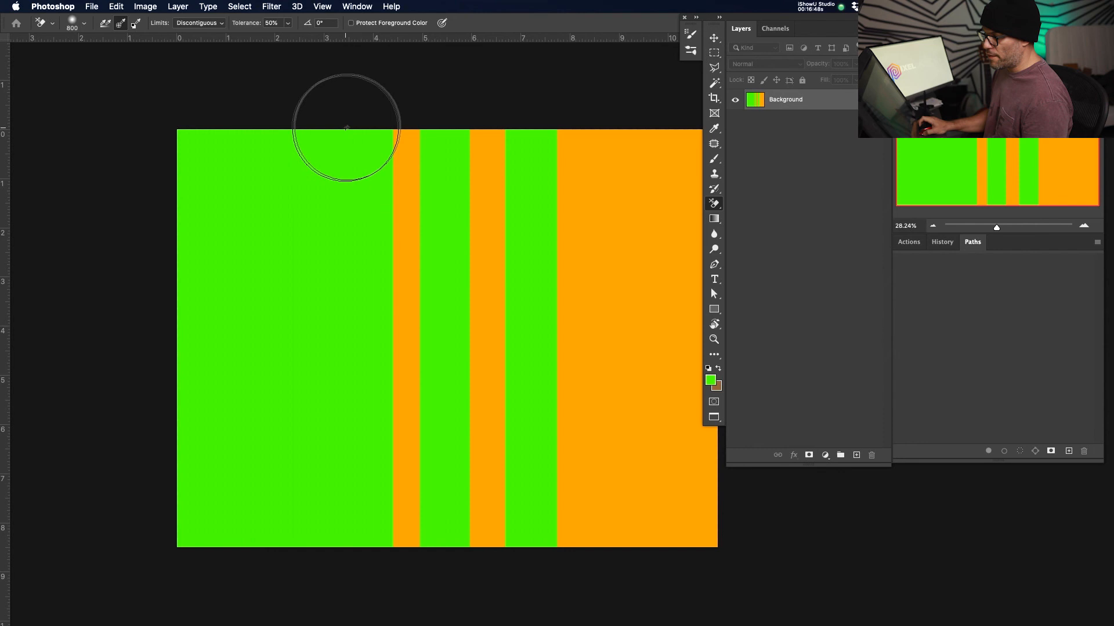
key(v)
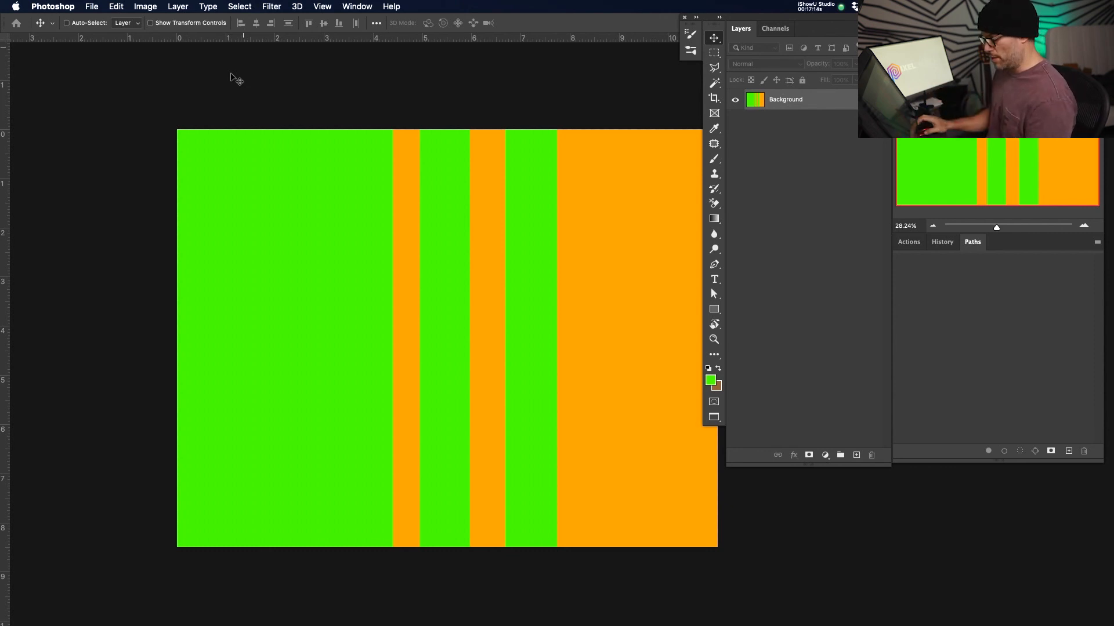
key(e)
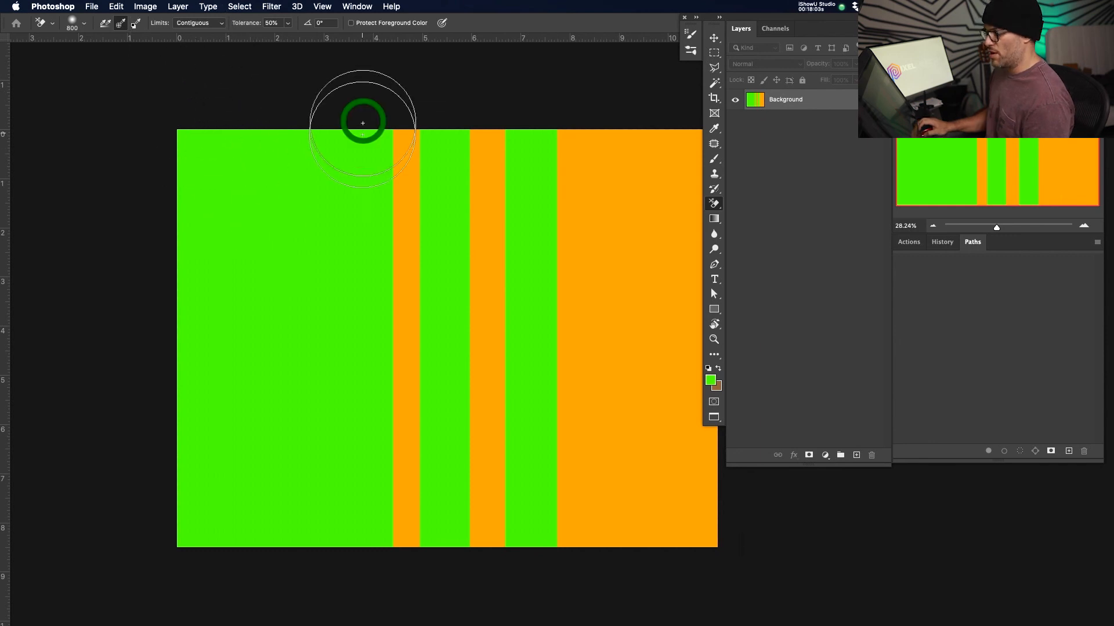
Try Background Eraser strokes with contiguous limits over the green beside the first orange stripe, and undo them
click(363, 139)
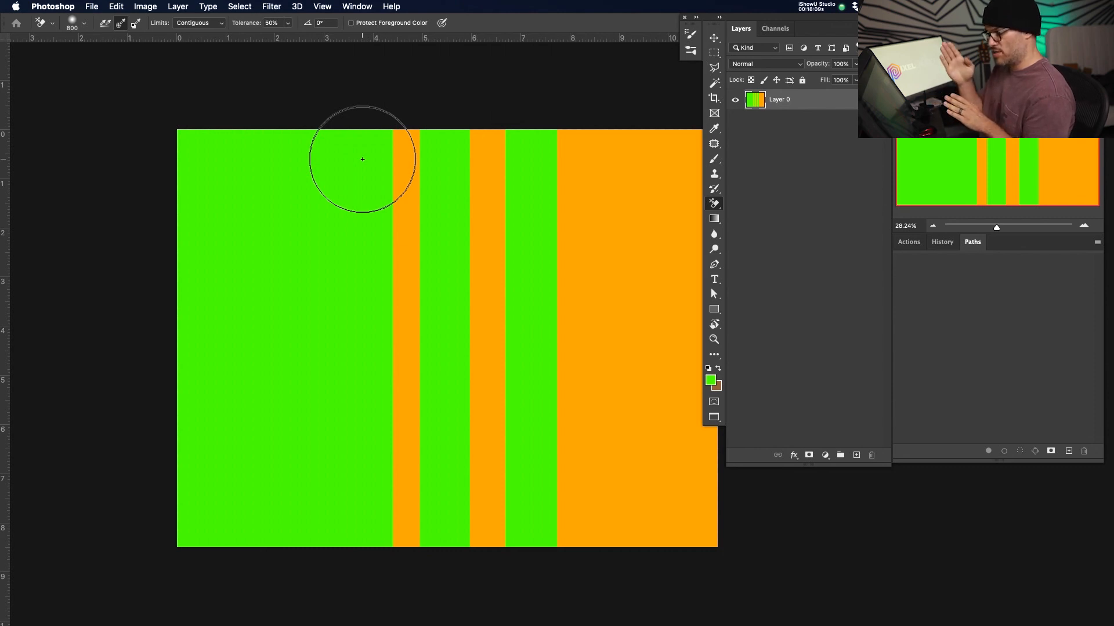
mouse_move(363, 159)
mouse_down()
mouse_move(362, 507)
mouse_move(380, 178)
mouse_move(387, 551)
mouse_move(385, 500)
mouse_up()
drag(362, 452, 482, 431)
mouse_move(332, 395)
mouse_down()
mouse_move(547, 339)
mouse_move(491, 327)
mouse_move(298, 334)
mouse_move(464, 331)
mouse_move(403, 318)
mouse_move(236, 323)
mouse_move(373, 303)
mouse_up()
key(super+z)
key(super+z)
key(super+z)
key(super+z)
key(super+z)
key(super+z)
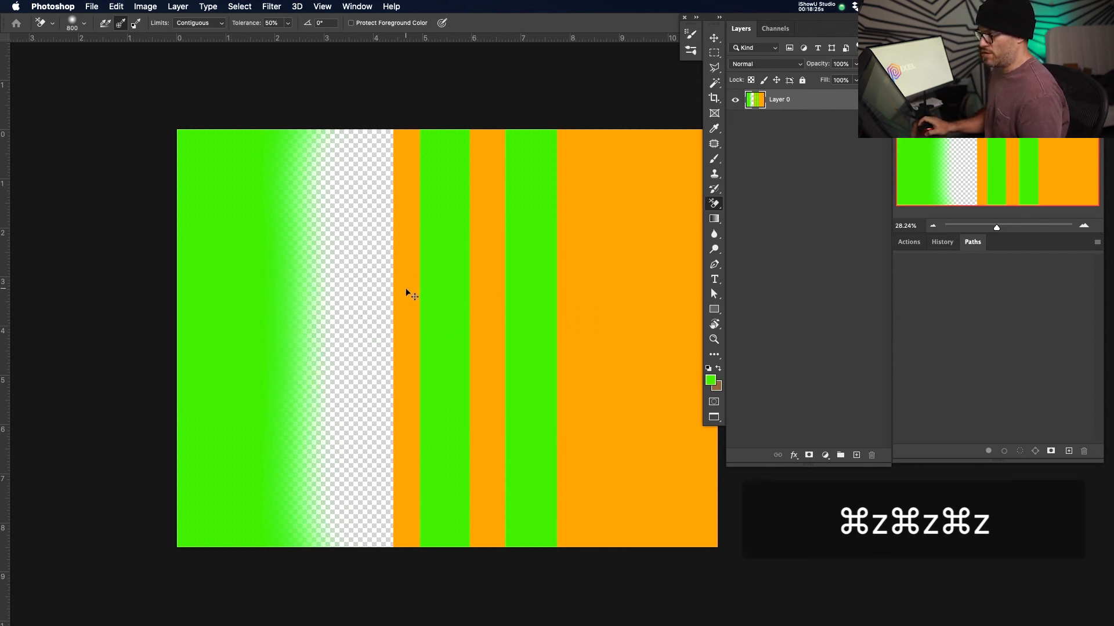
Try 800 px horizontal eraser strokes from the wide green area across the orange stripes, undoing each one
mouse_move(349, 202)
mouse_down()
mouse_move(629, 194)
mouse_move(629, 209)
mouse_up()
key(super+z)
drag(311, 354, 575, 348)
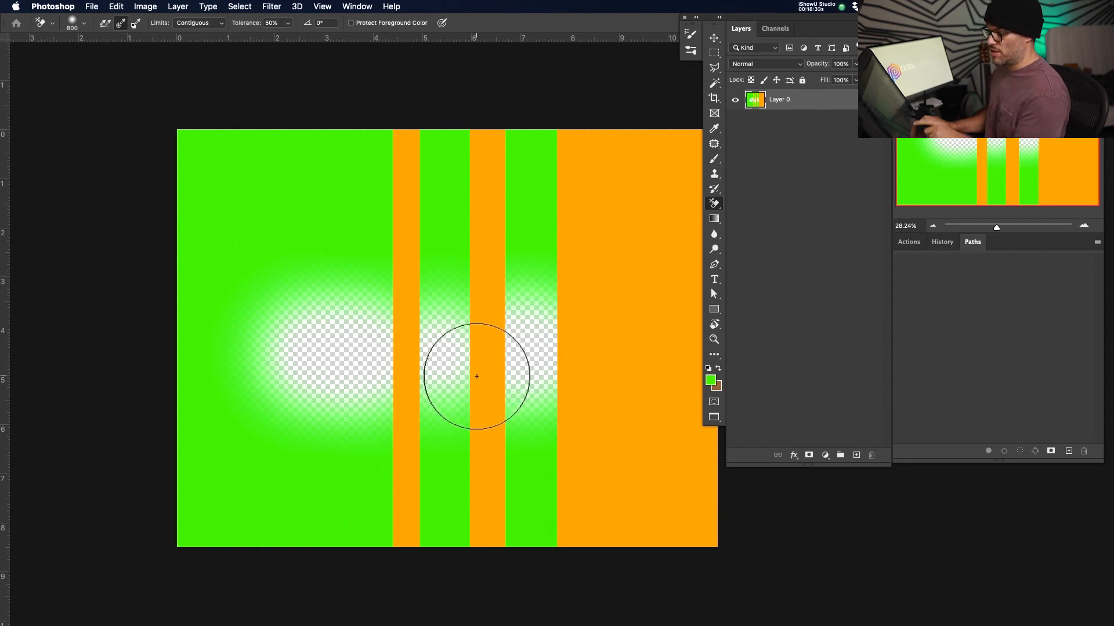
key(v)
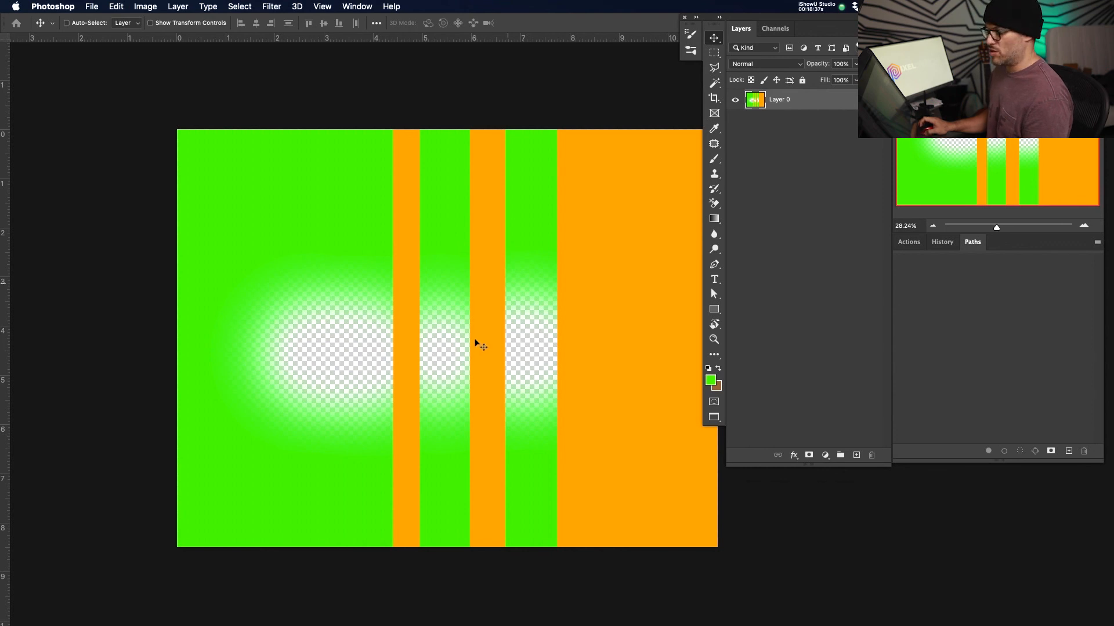
key(super+z)
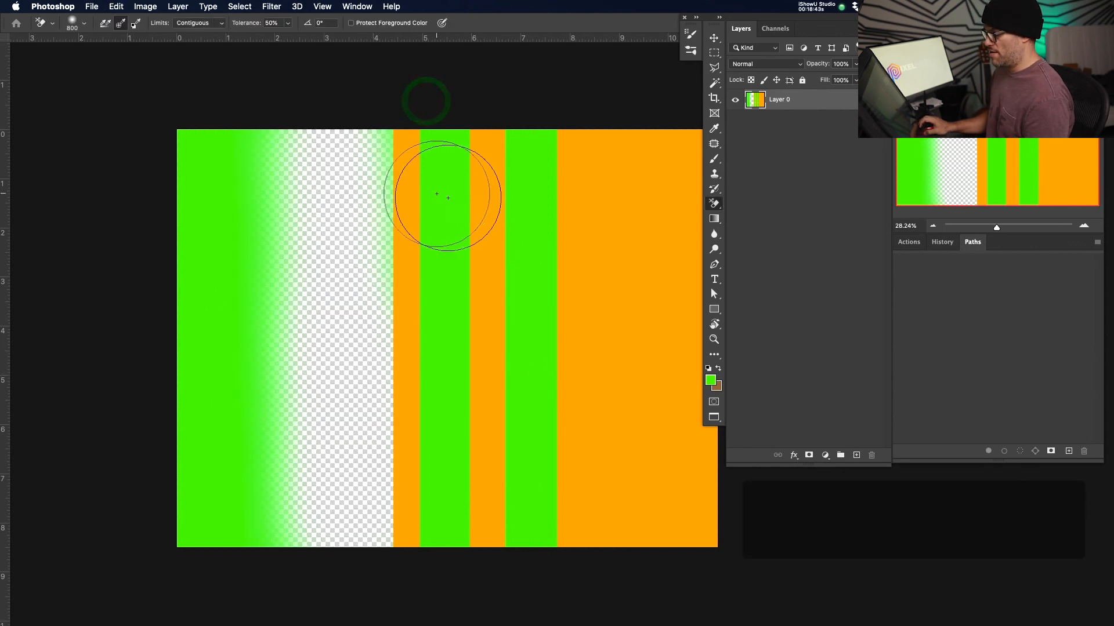
Reduce the Background Eraser brush to 363 px and erase the upper part of the green strip between the first two orange stripes
drag(457, 197, 423, 211)
drag(449, 128, 443, 197)
click(442, 197)
click(439, 167)
click(444, 134)
drag(433, 154, 438, 177)
drag(435, 130, 436, 191)
drag(449, 121, 432, 197)
mouse_move(424, 135)
mouse_down()
mouse_move(432, 207)
mouse_move(400, 265)
mouse_up()
Erase a patch reaching into the upper part of the wide green area before the first orange stripe
drag(366, 116, 366, 187)
drag(369, 155, 365, 191)
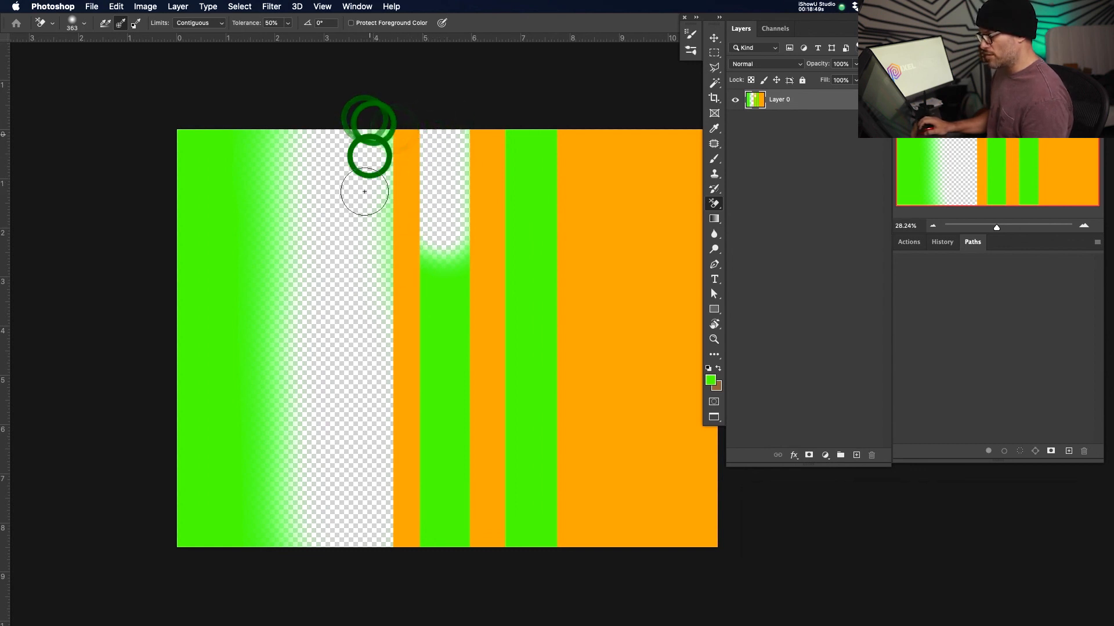
click(263, 189)
click(226, 189)
click(383, 146)
Erase the rest of the green strip between the first two orange stripes down to the canvas's lower edge
click(442, 239)
click(435, 194)
drag(451, 430, 451, 438)
drag(443, 261, 445, 418)
drag(443, 290, 462, 590)
drag(431, 486, 439, 569)
drag(458, 520, 445, 408)
mouse_move(452, 540)
mouse_down()
mouse_move(460, 451)
mouse_move(466, 530)
mouse_up()
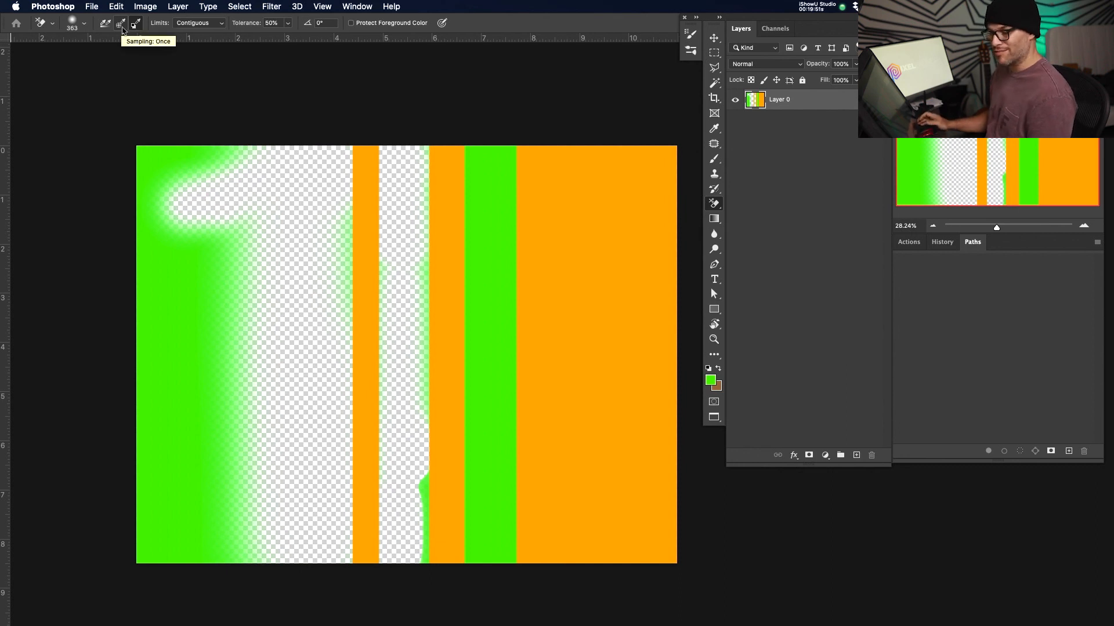
Set the Background Eraser limits to Find Edges and examine the edges of the remaining green stripe up close
click(199, 23)
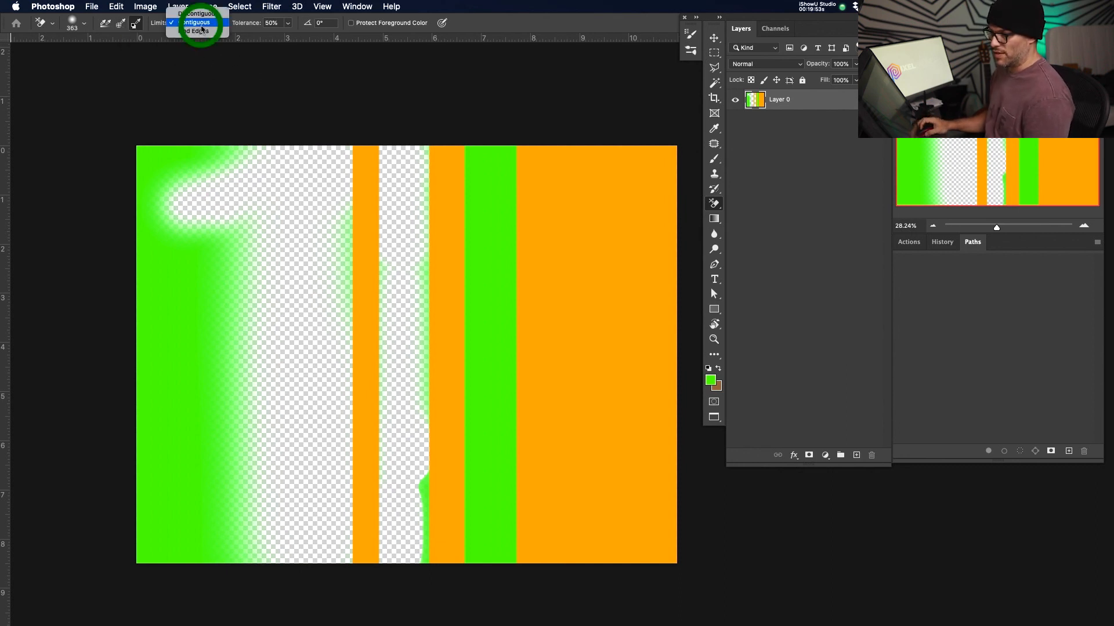
click(203, 36)
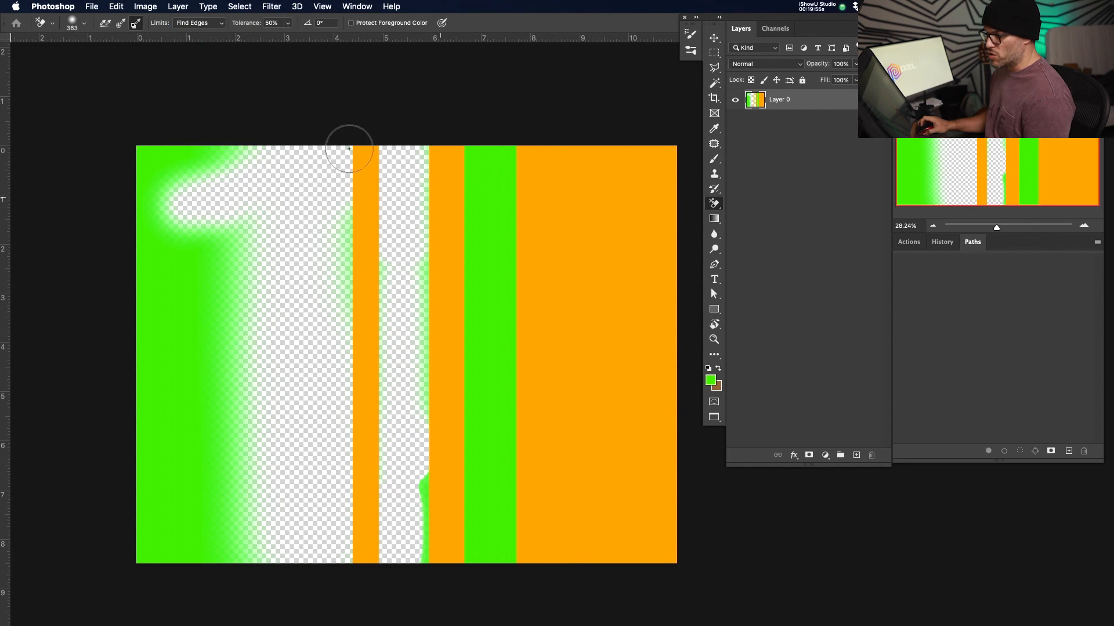
key(z)
drag(480, 184, 487, 224)
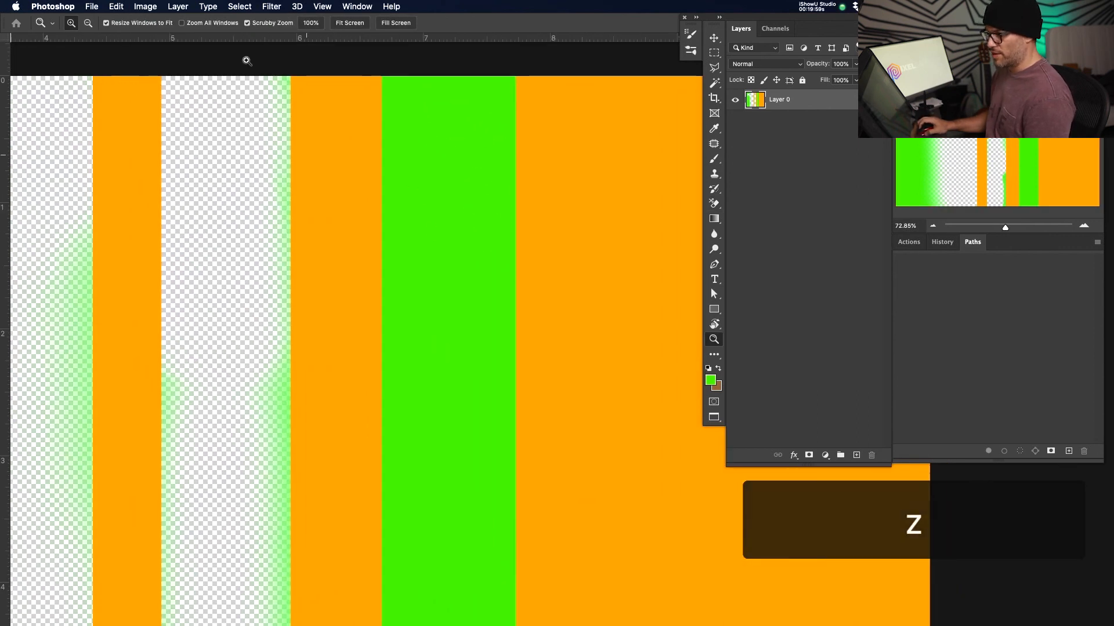
key(e)
scroll(561, 199, right, 5)
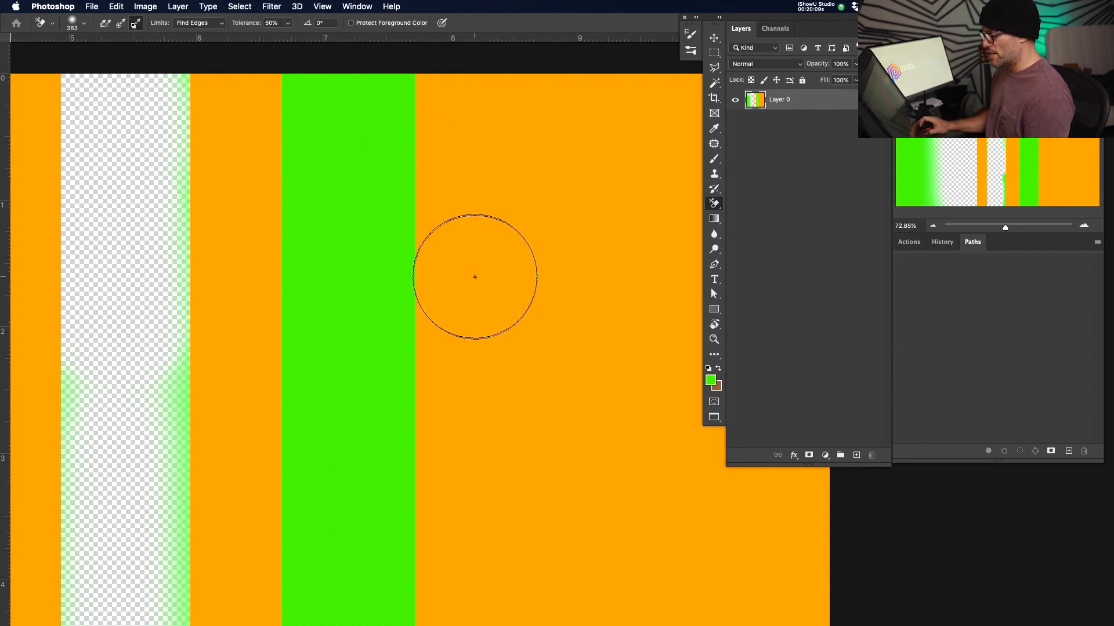
Add a new layer above the stripes and fill it with a horizontal green-to-brown linear gradient
key(w)
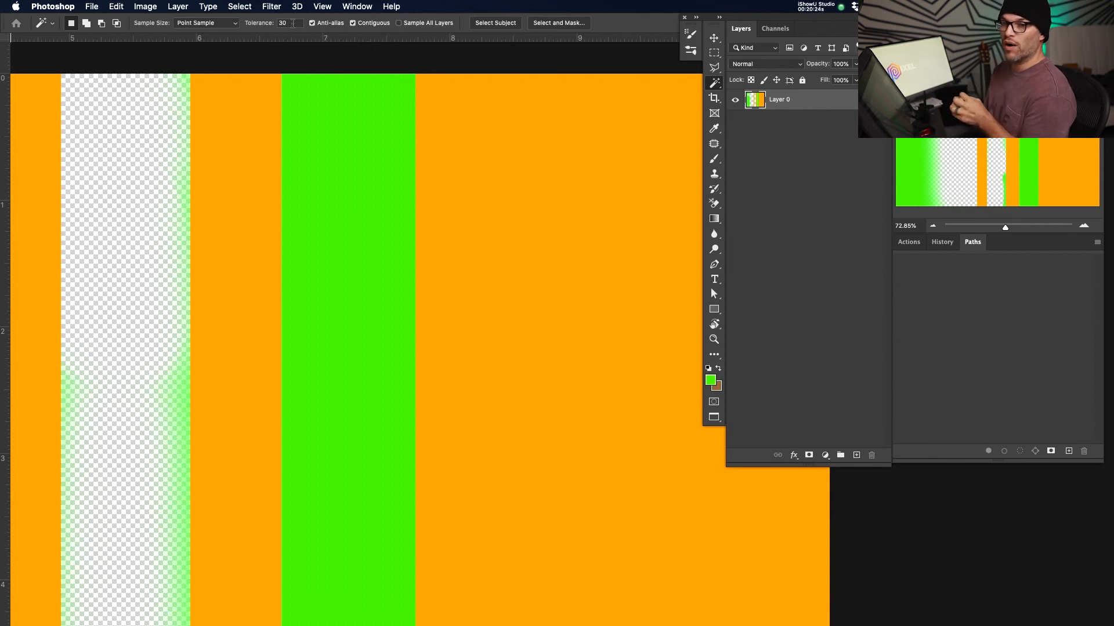
key(super+minus)
key(super+minus)
key(super+minus)
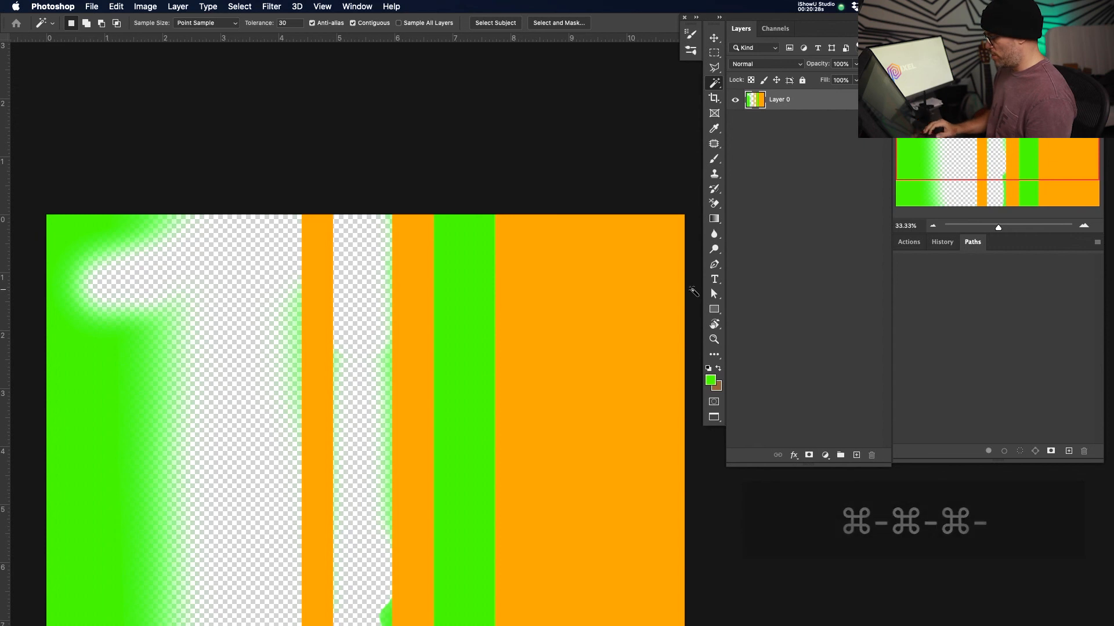
key(super+shift+n)
key(Return)
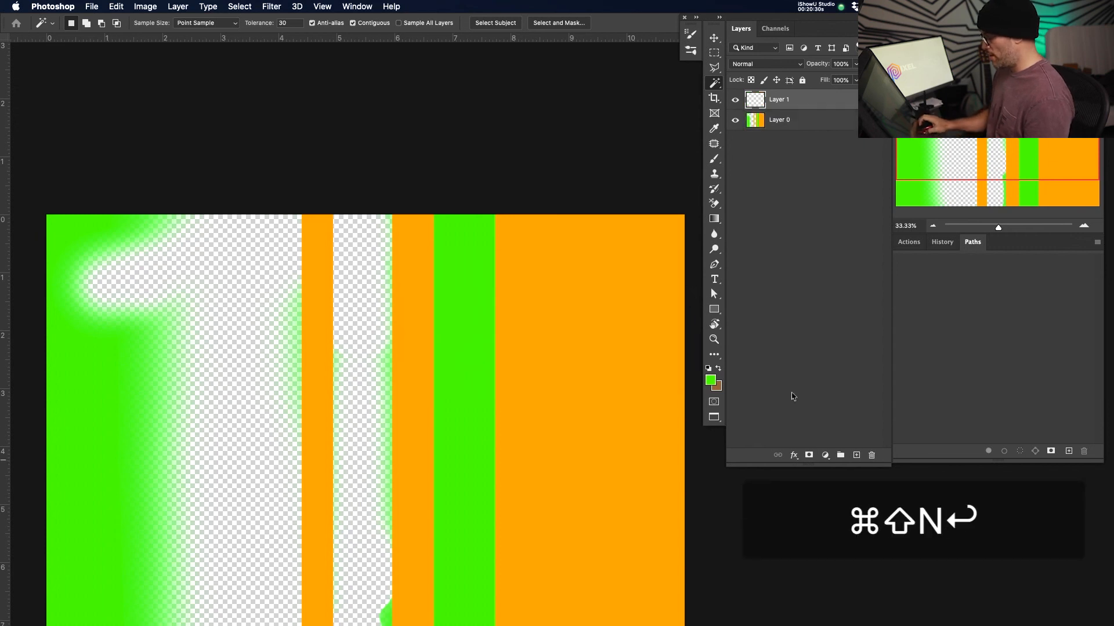
click(824, 455)
key(Escape)
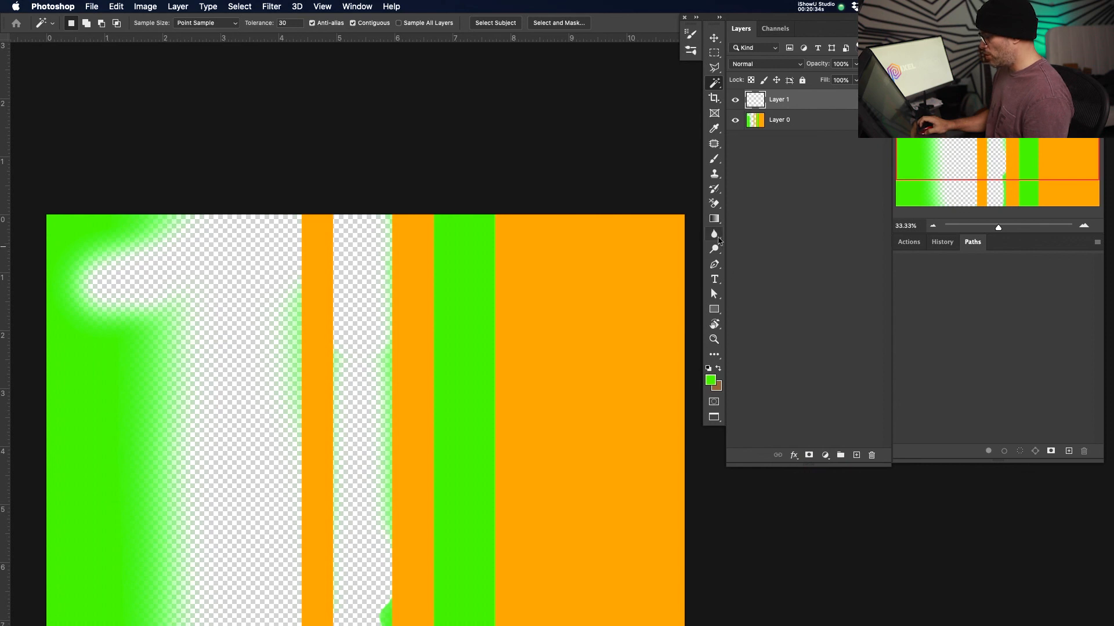
key(g)
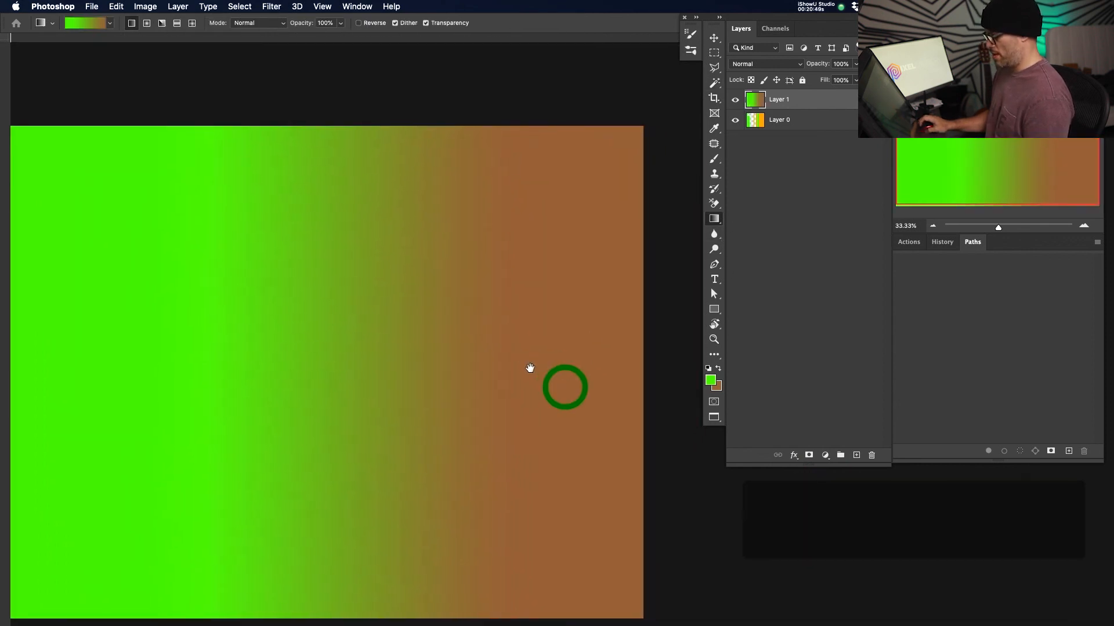
Select the brown end of the gradient with the Magic Wand, first at tolerance 30 and again at tolerance 100
key(w)
click(595, 272)
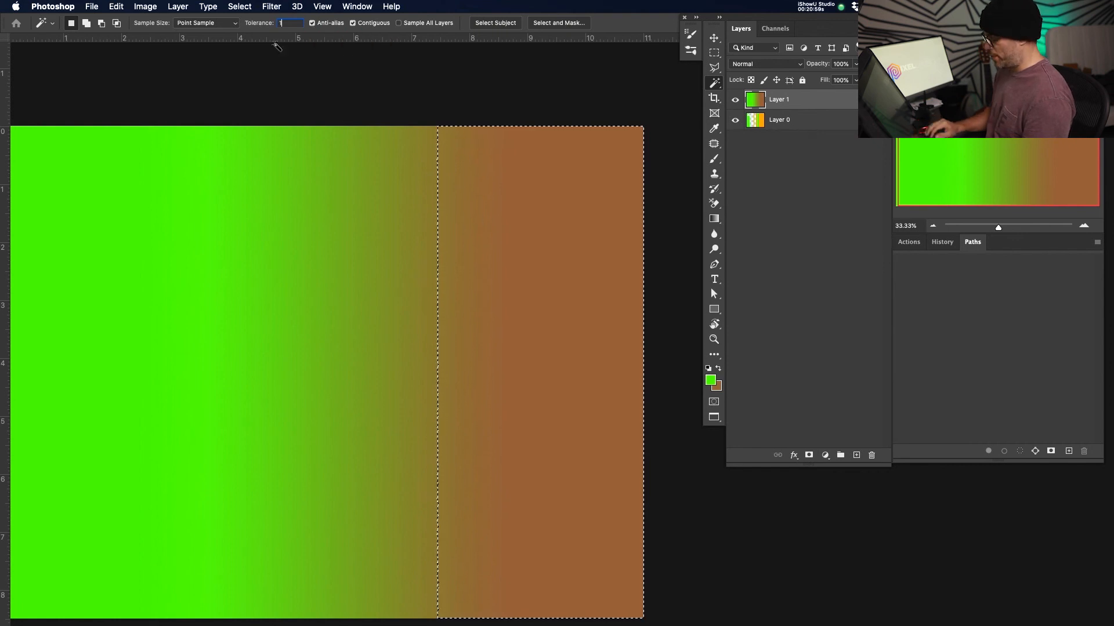
text(100)
click(549, 299)
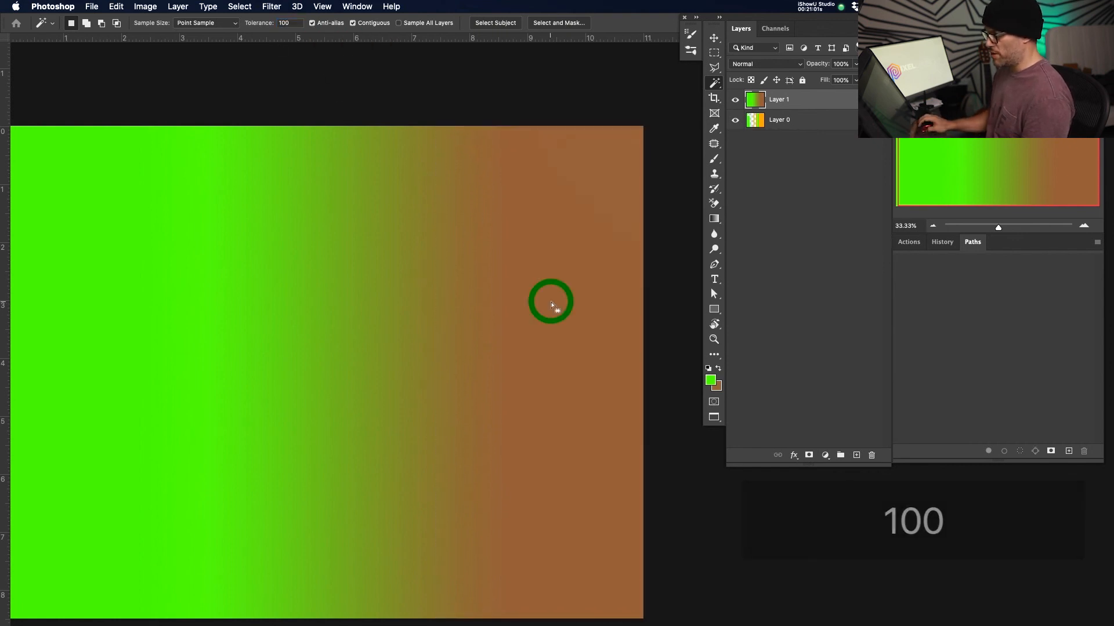
click(535, 321)
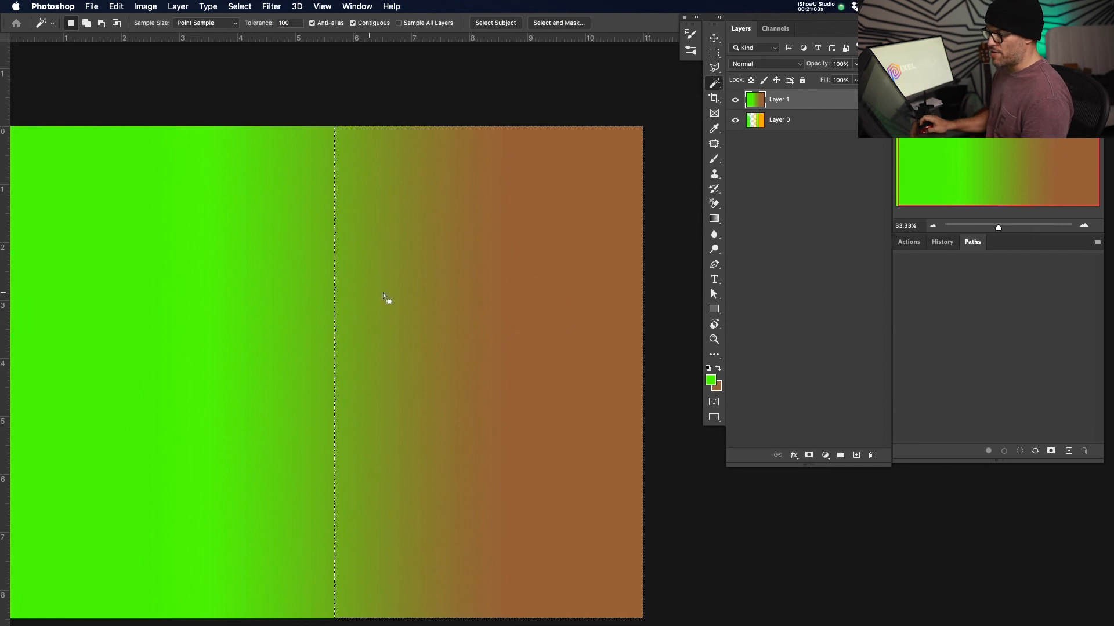
Set the Magic Wand tolerance to 10 and sample several color bands across the gradient from brown to green
click(295, 23)
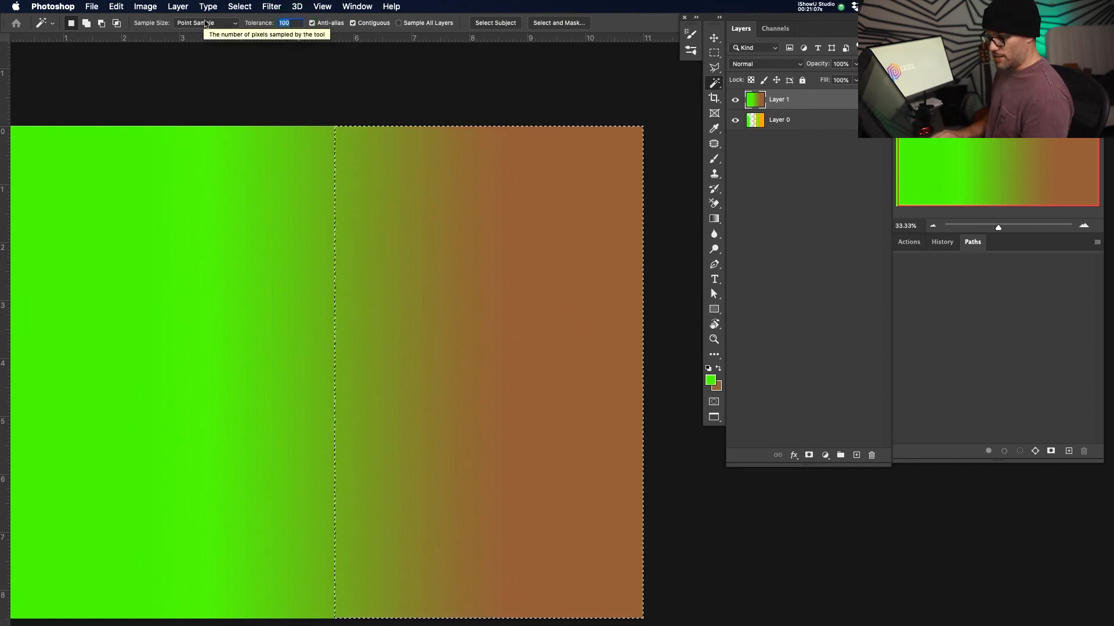
text(10)
click(280, 334)
key(super+d)
click(550, 337)
click(439, 352)
click(399, 366)
click(366, 373)
click(338, 376)
click(305, 377)
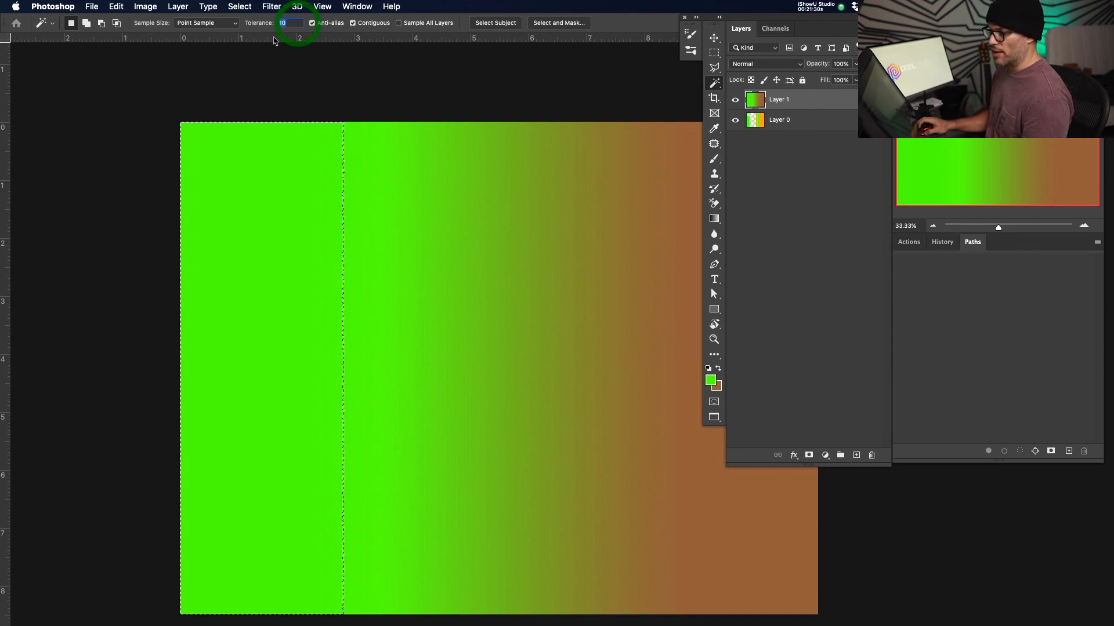
click(412, 283)
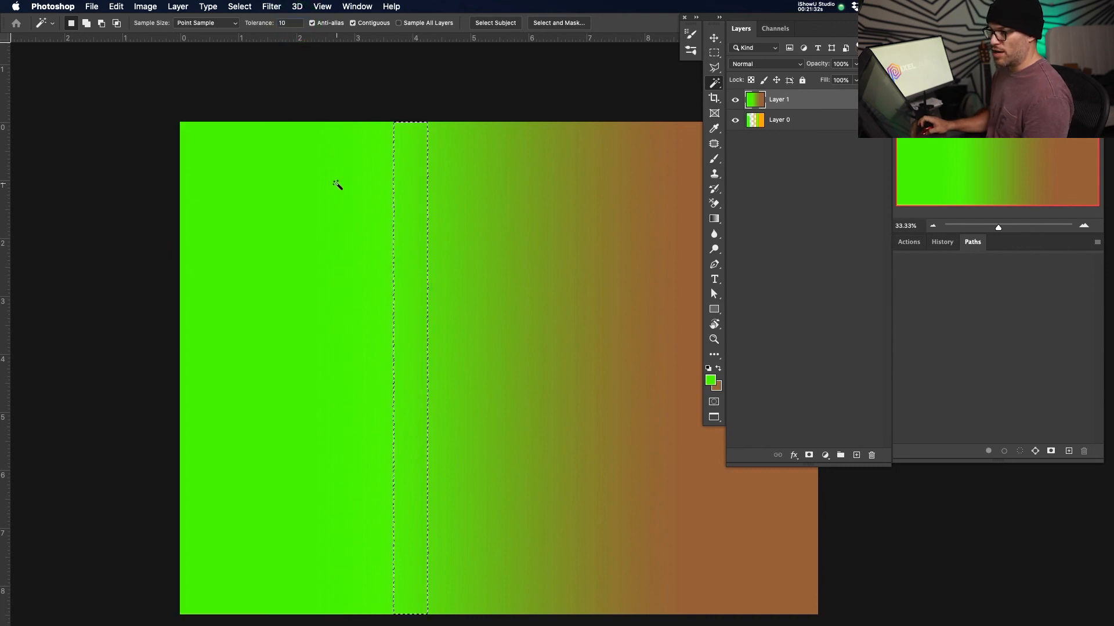
Switch back to the Background Eraser, hide the stripes layer so only the gradient layer shows, and clear the selection
key(e)
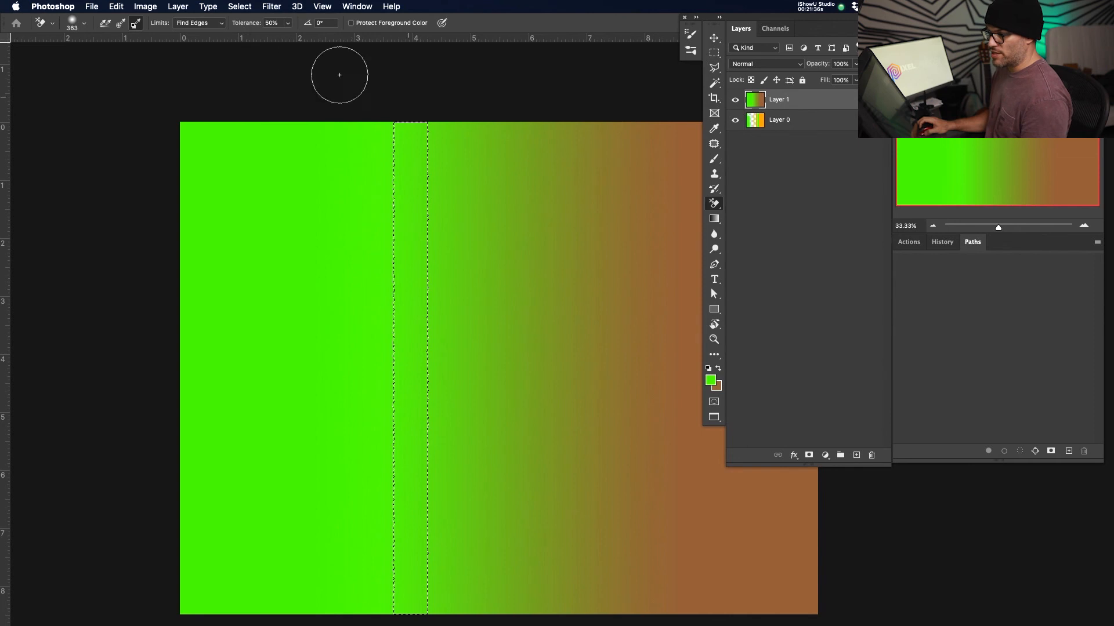
drag(390, 97, 288, 91)
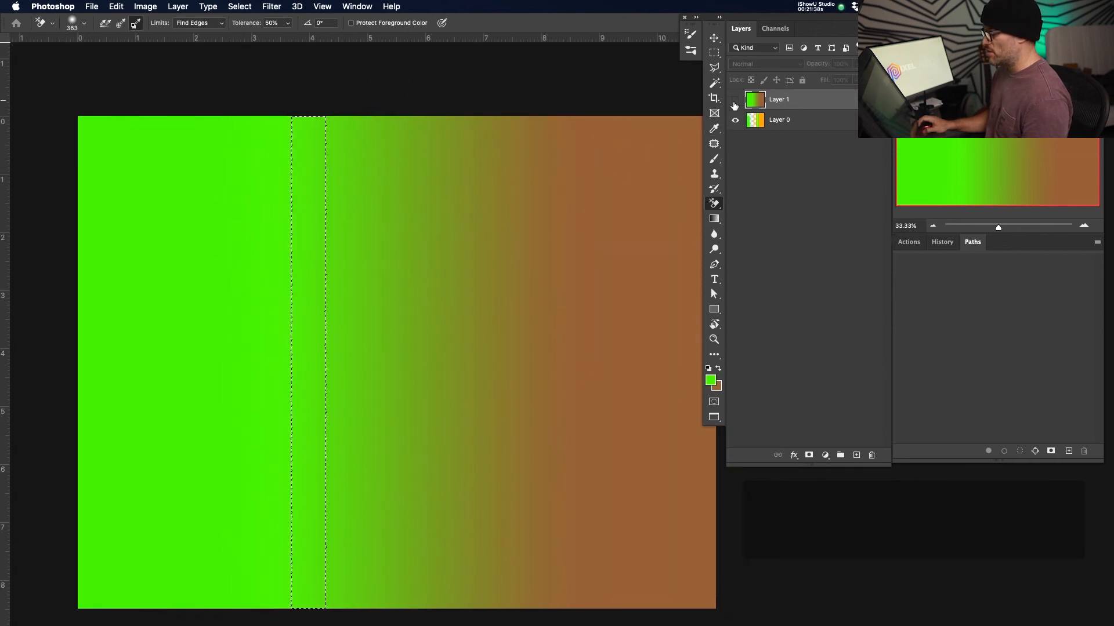
click(735, 100)
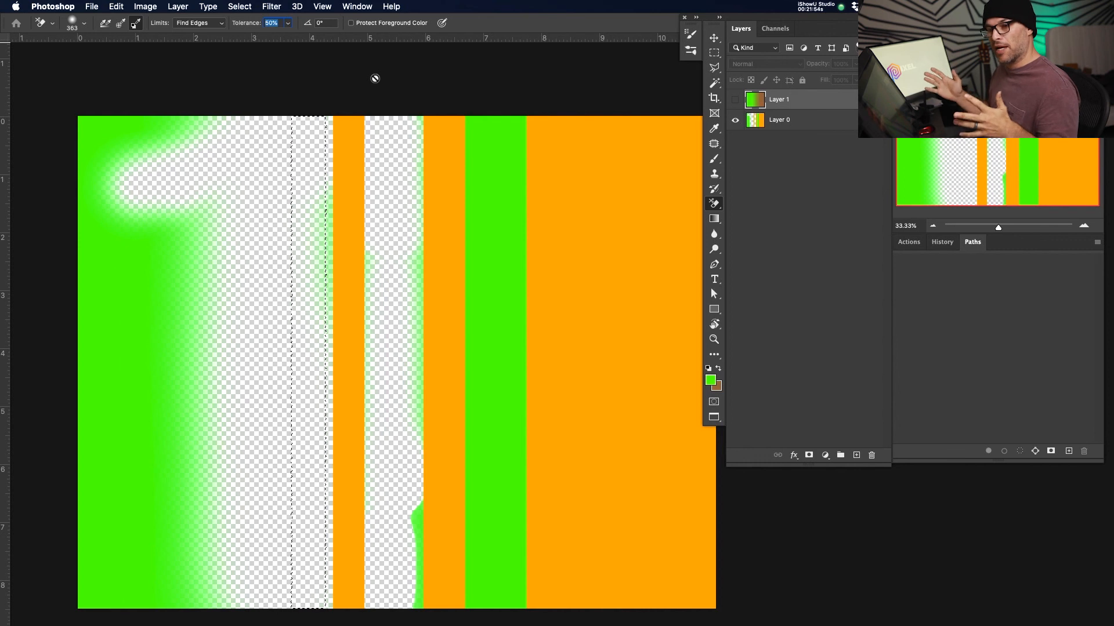
click(735, 120)
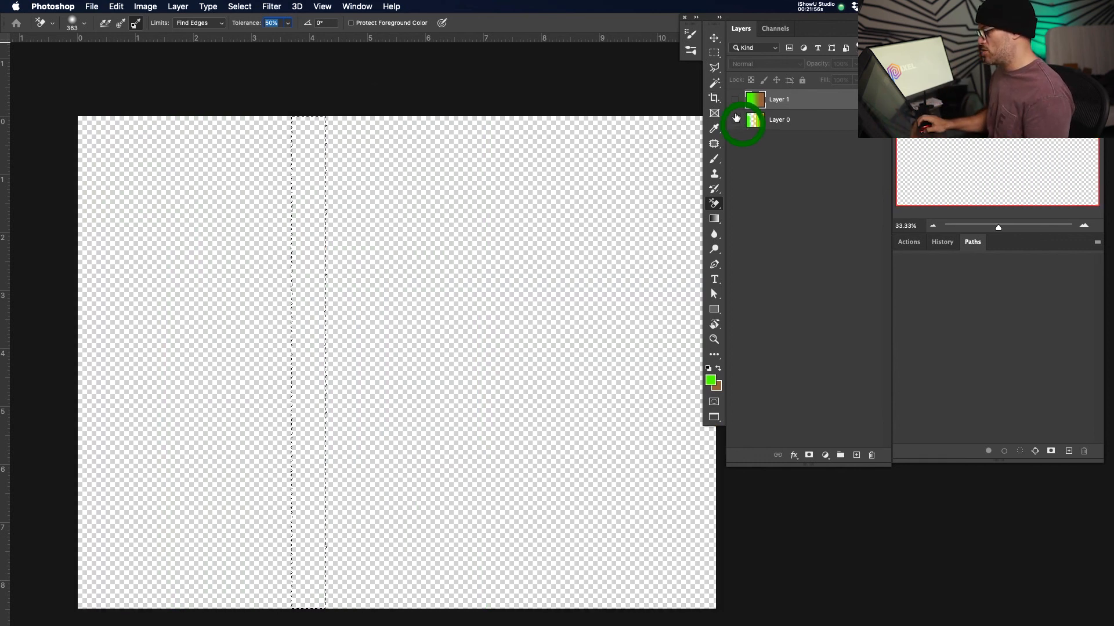
click(735, 100)
key(super+d)
scroll(393, 299, right, 3)
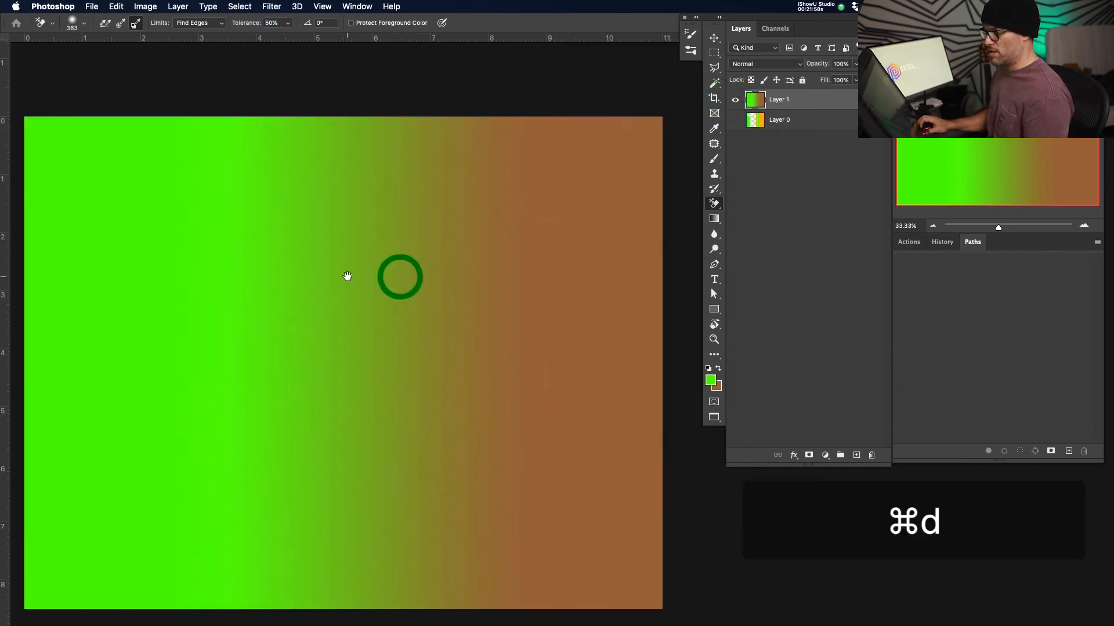
Set the Background Eraser sampling to Once and erase a patch in the middle of the gradient with Find Edges limits
click(251, 185)
click(121, 23)
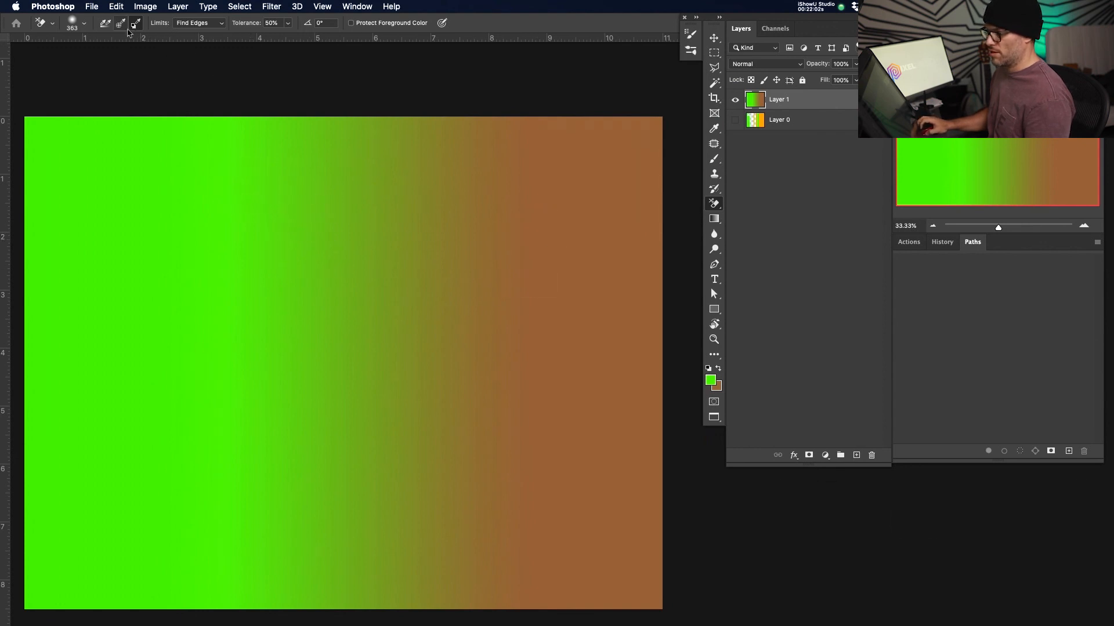
mouse_move(279, 248)
mouse_down()
mouse_move(281, 337)
mouse_move(324, 354)
mouse_move(401, 274)
mouse_up()
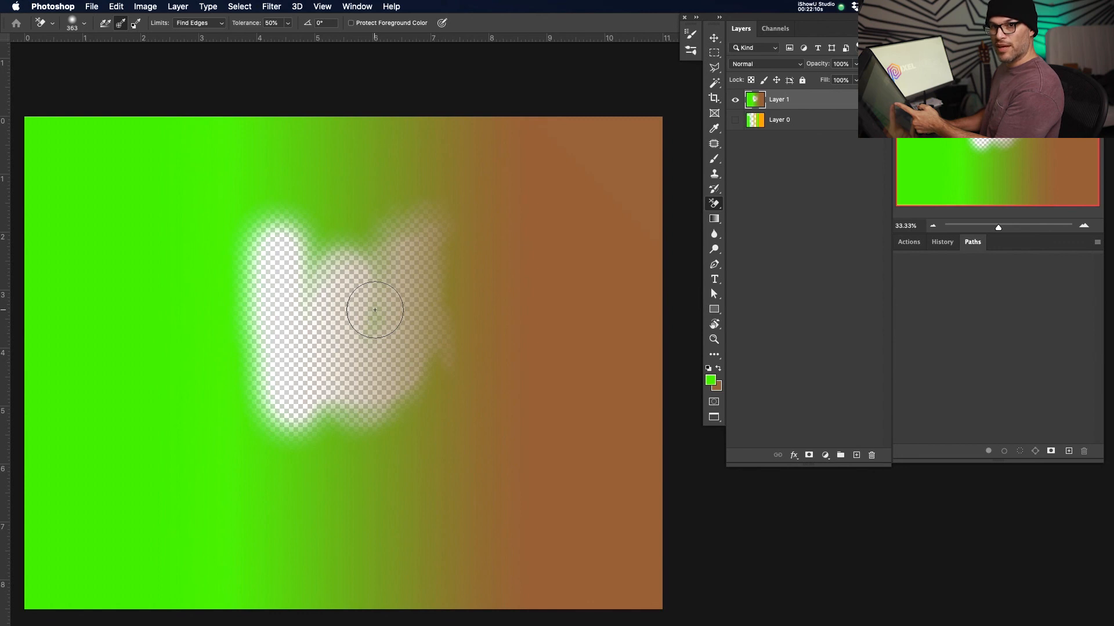
Try erasing from the middle patch into the solid green end of the gradient, and undo those strokes
mouse_move(275, 320)
mouse_down()
mouse_move(217, 251)
mouse_move(208, 426)
mouse_move(115, 258)
mouse_move(99, 278)
mouse_up()
key(super+z)
key(super+z)
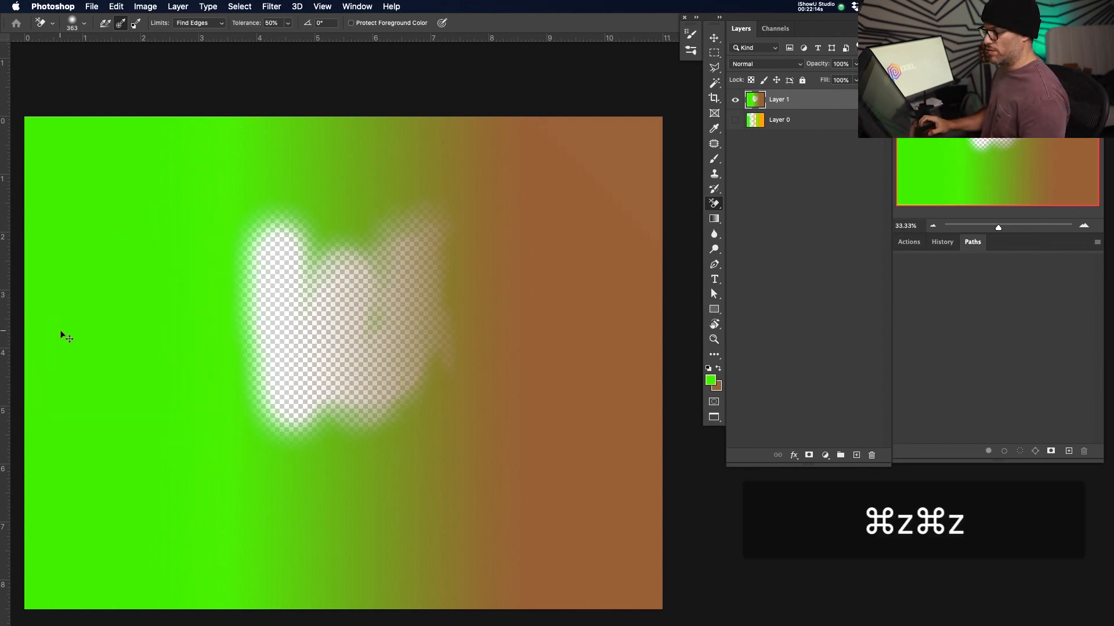
Undo the remaining eraser patch, then try a short Background Eraser stroke in the solid green at 10% tolerance and undo it
key(super+z)
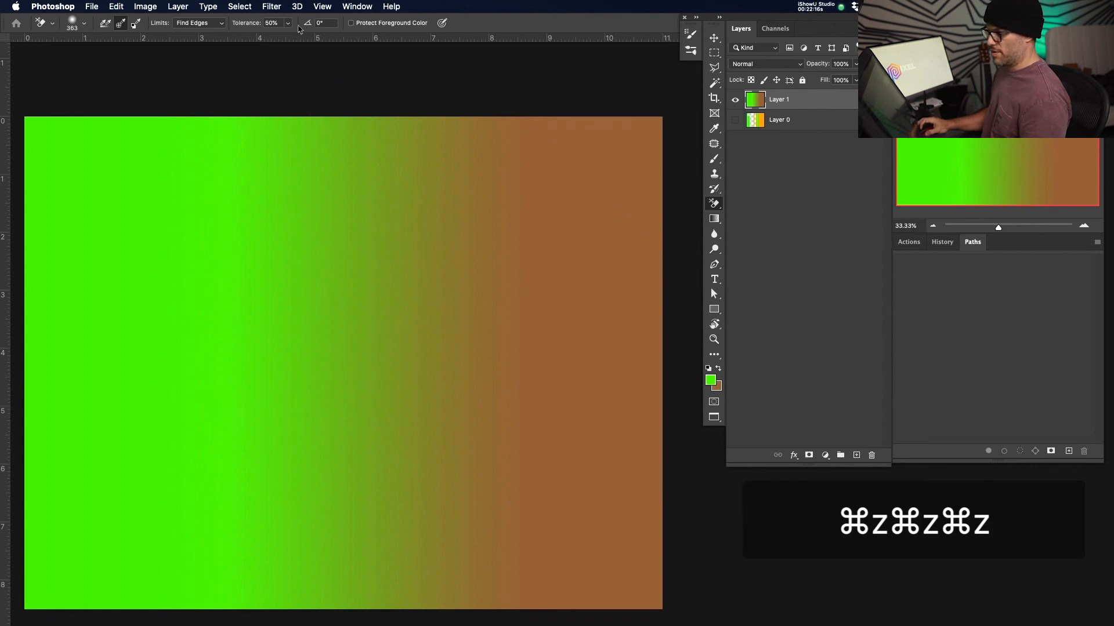
text(10)
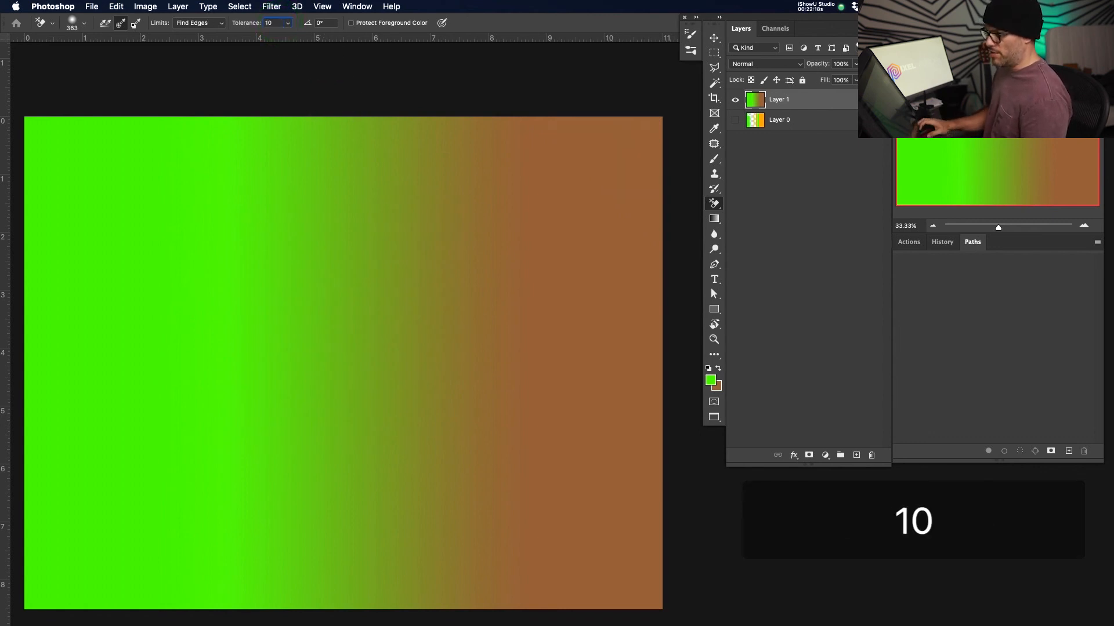
drag(142, 324, 164, 324)
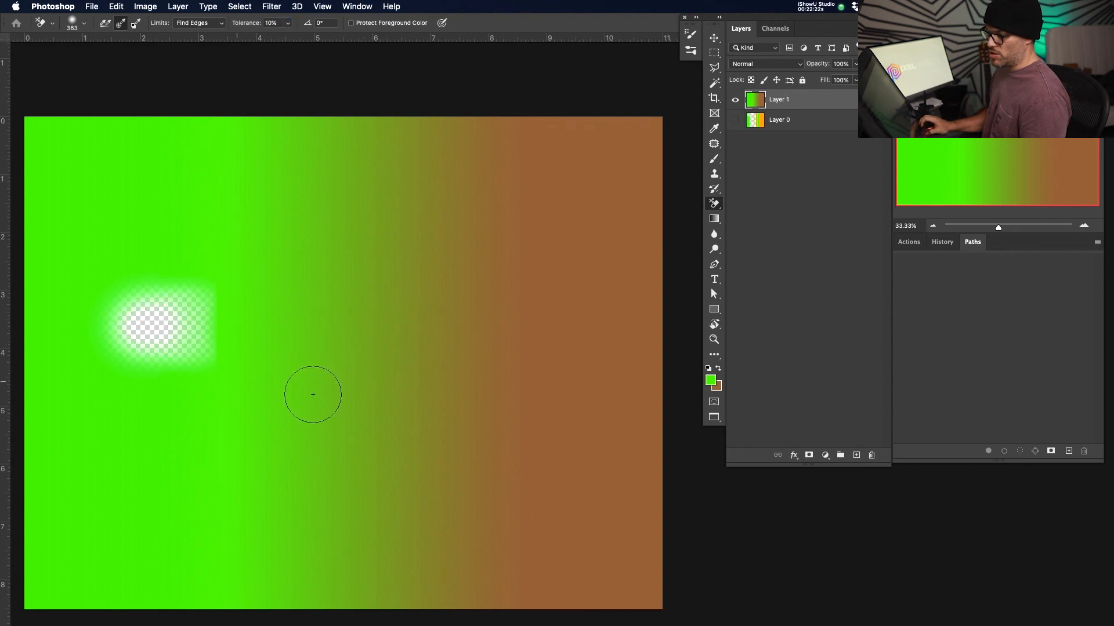
key(v)
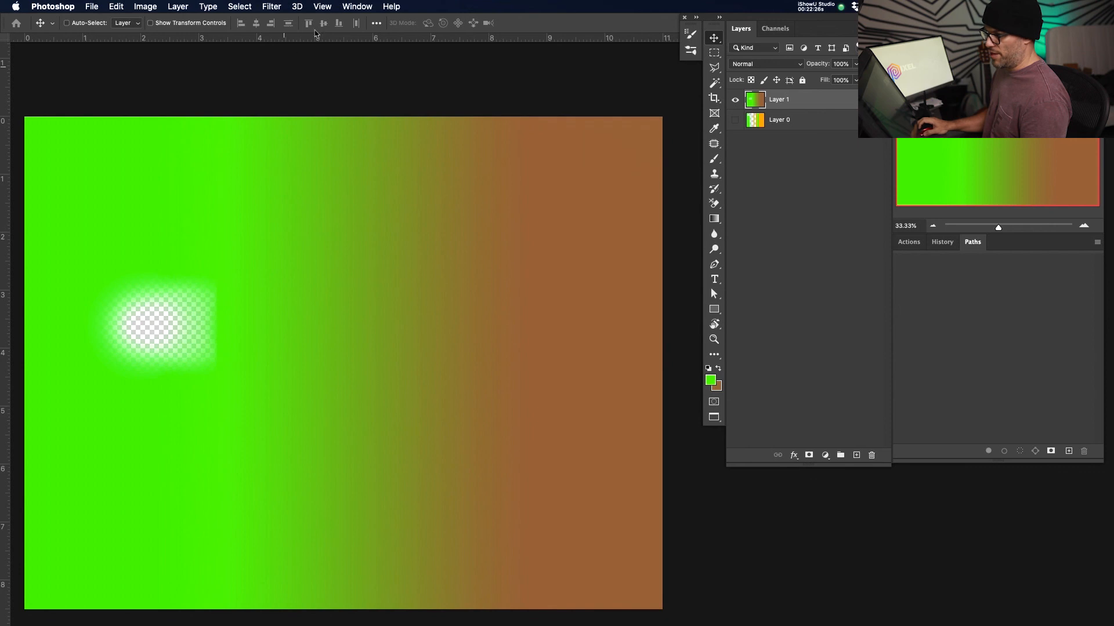
key(super+z)
key(e)
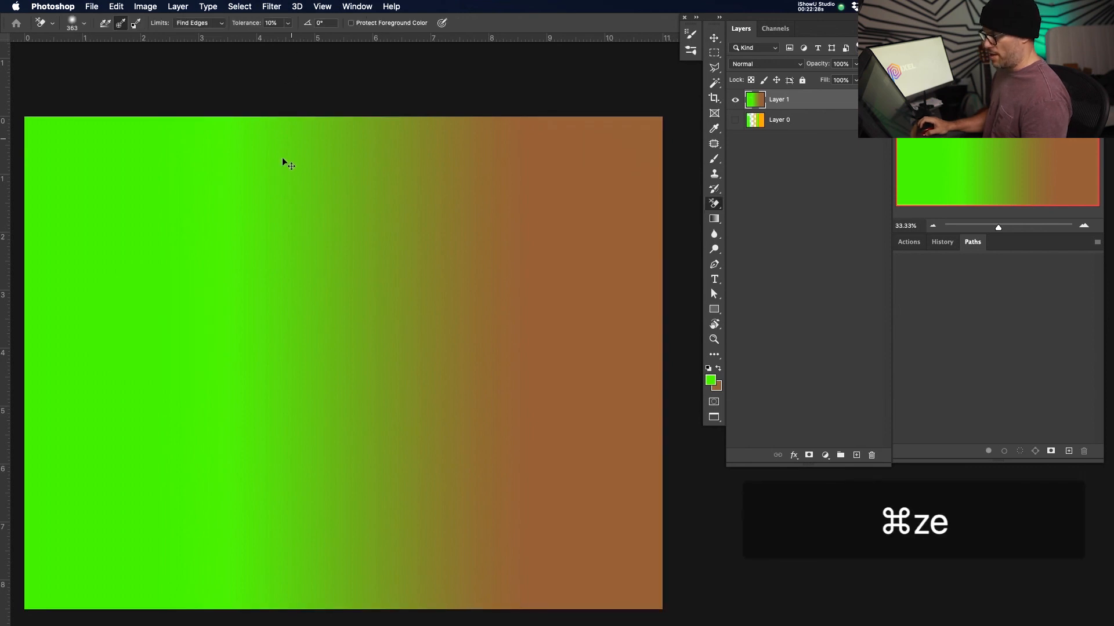
Set the Background Eraser tolerance to 100% and erase across the gradient from the green end to the brown end
click(277, 24)
text(100)
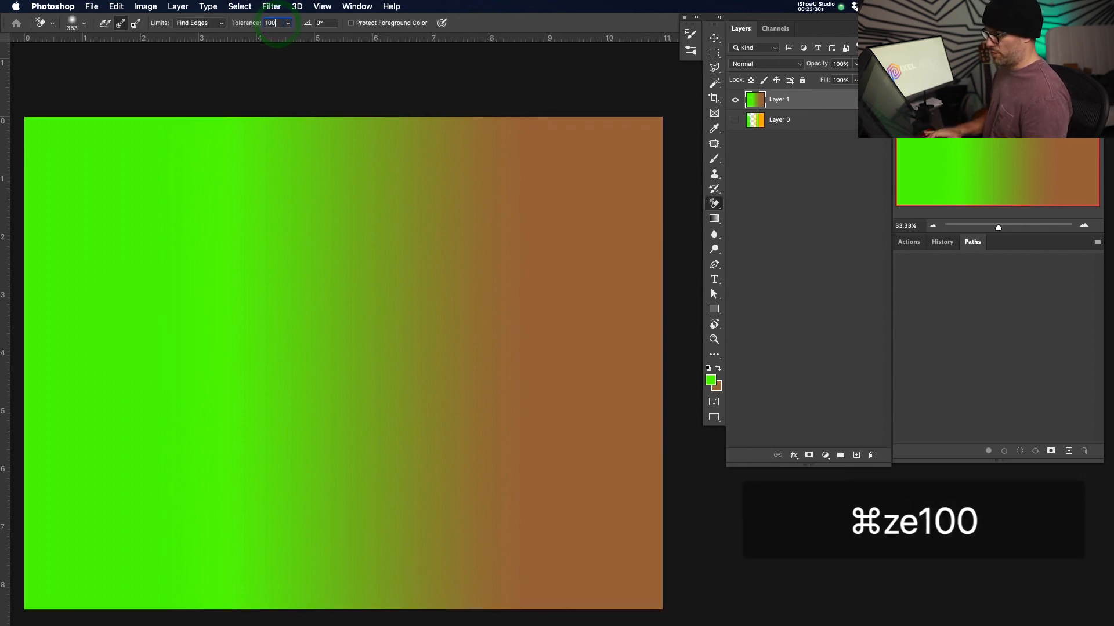
drag(169, 293, 634, 299)
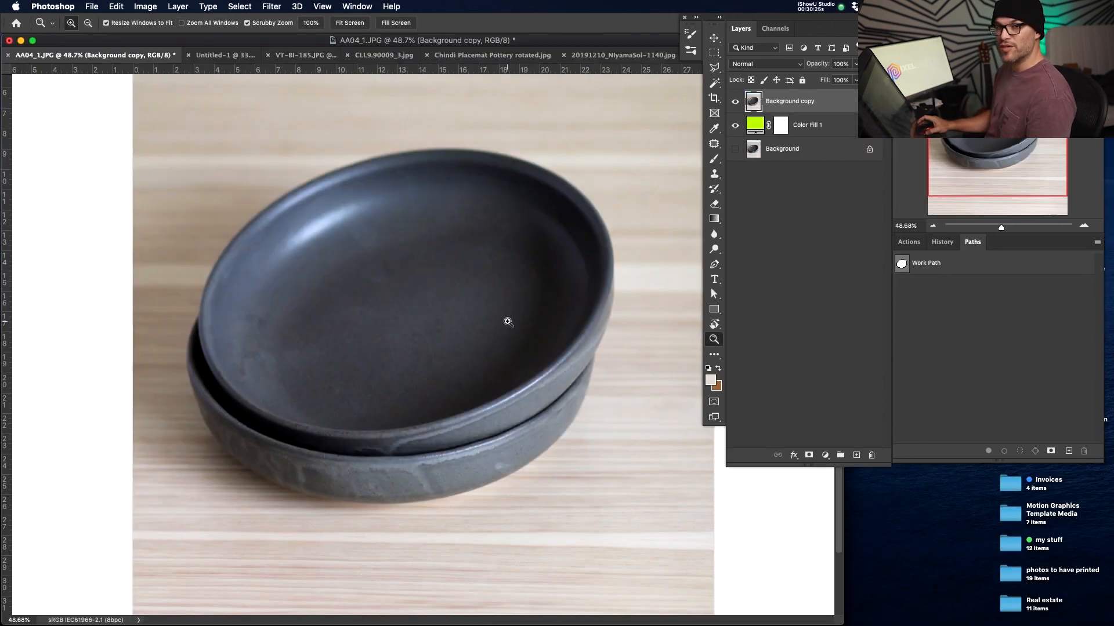
Select the stacked bowls in AA04_1.JPG with Select Subject and copy them to a new layer shown on its own
drag(499, 358, 472, 378)
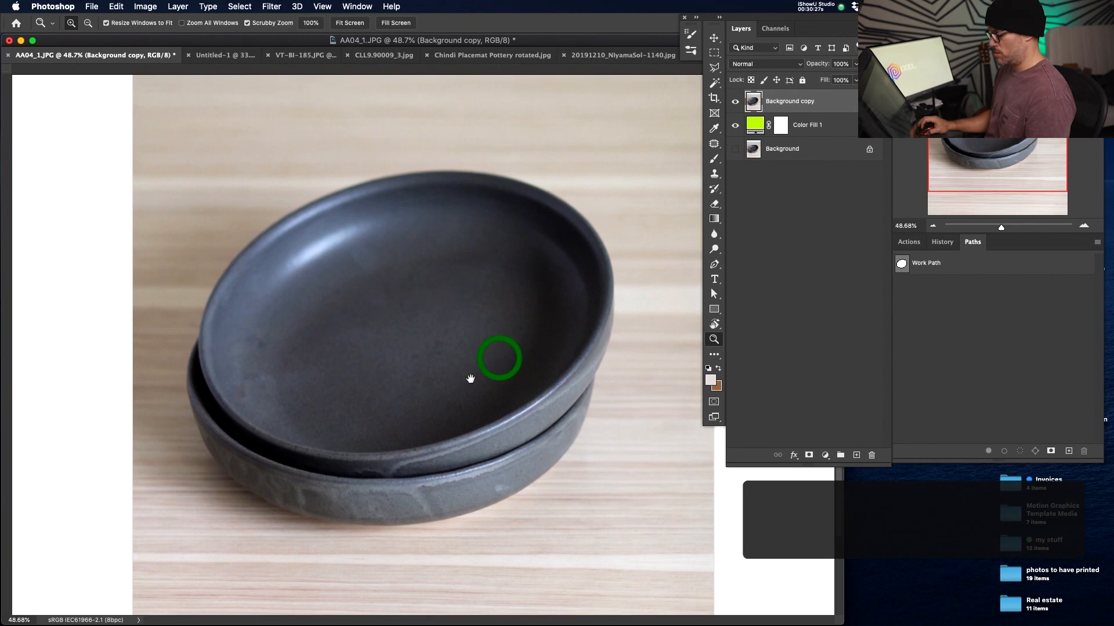
key(p)
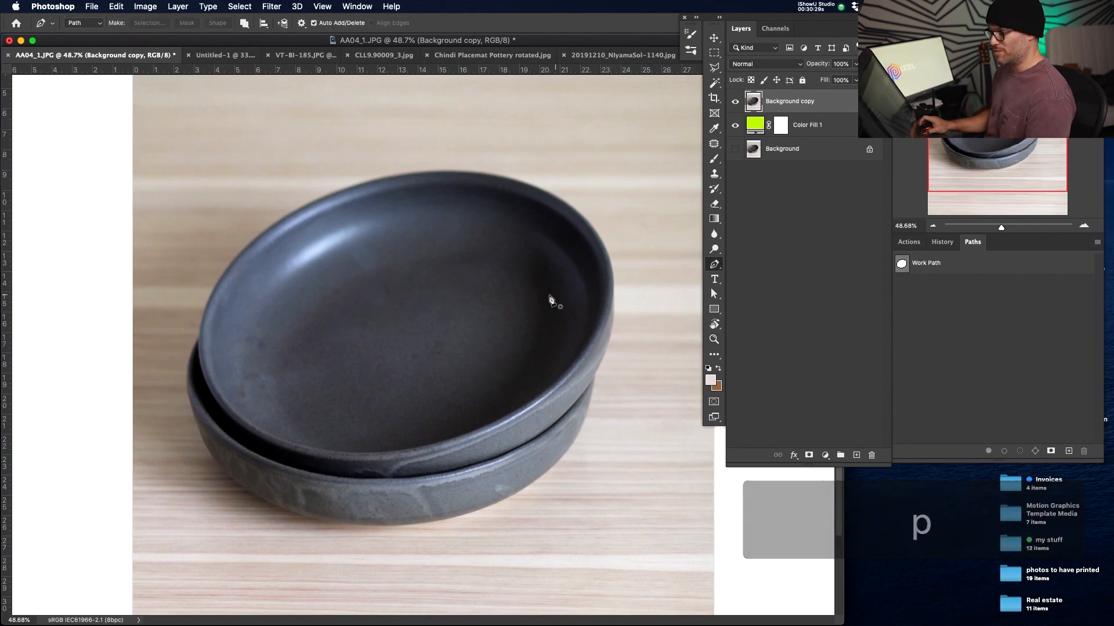
key(w)
click(494, 24)
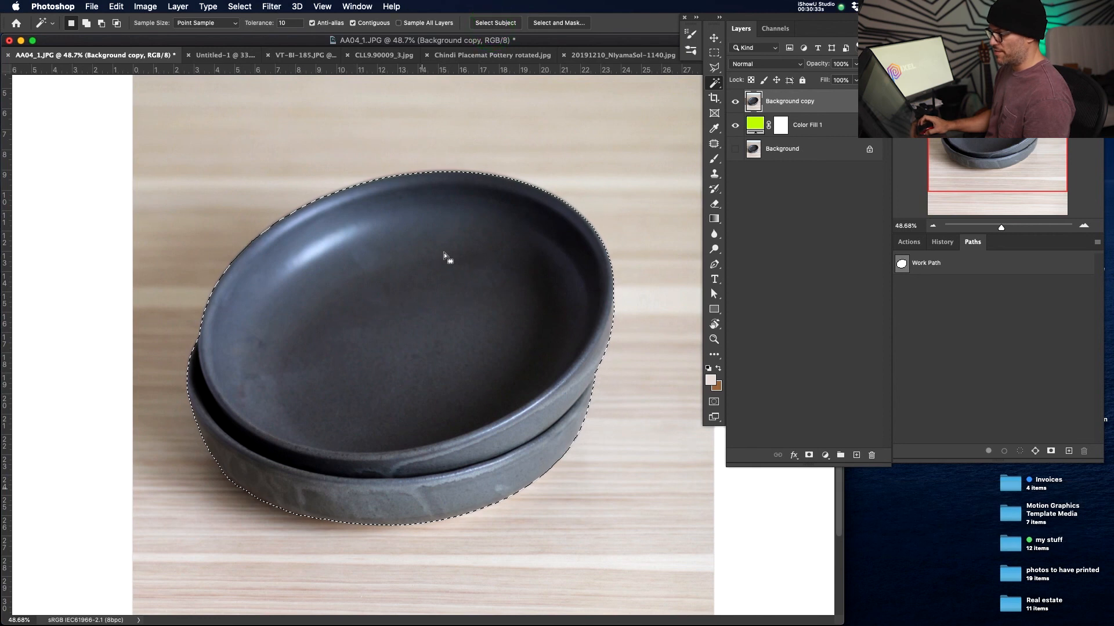
drag(498, 461, 498, 438)
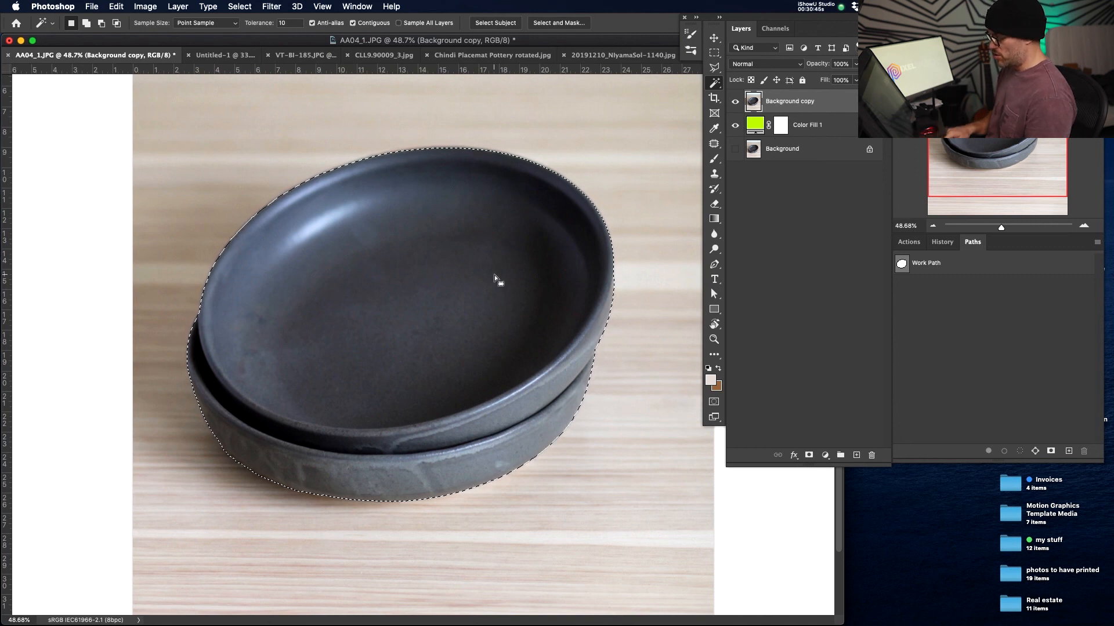
key(super+j)
drag(734, 125, 735, 149)
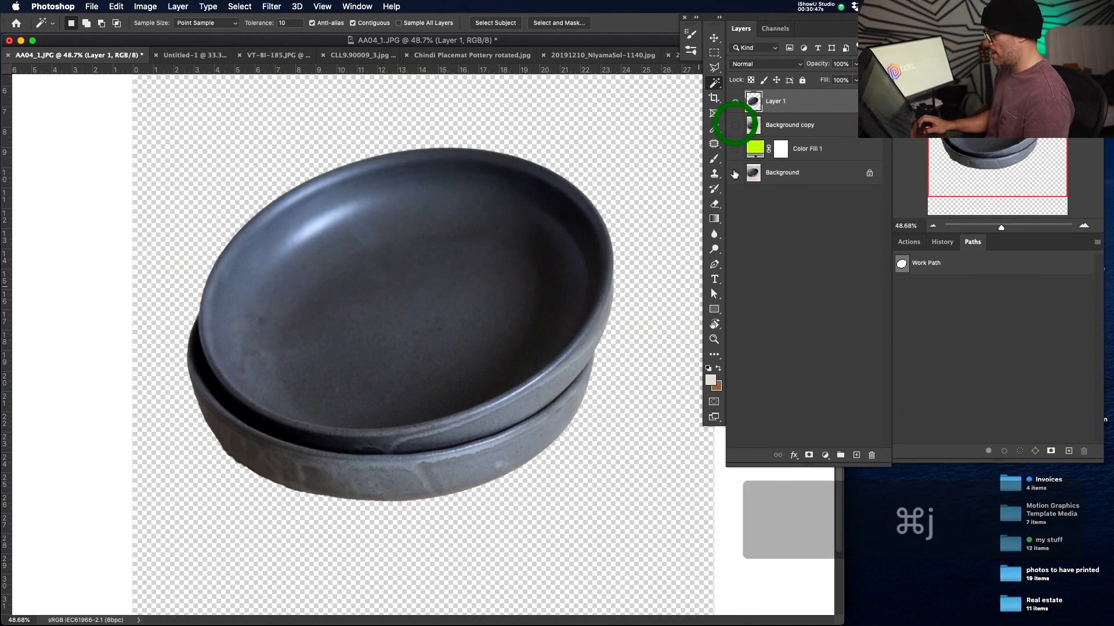
Examine the bowl cutout's outline close up, following the edge of the lower bowl and the rims for roughness
key(z)
drag(179, 415, 321, 328)
drag(398, 470, 301, 367)
drag(467, 424, 500, 440)
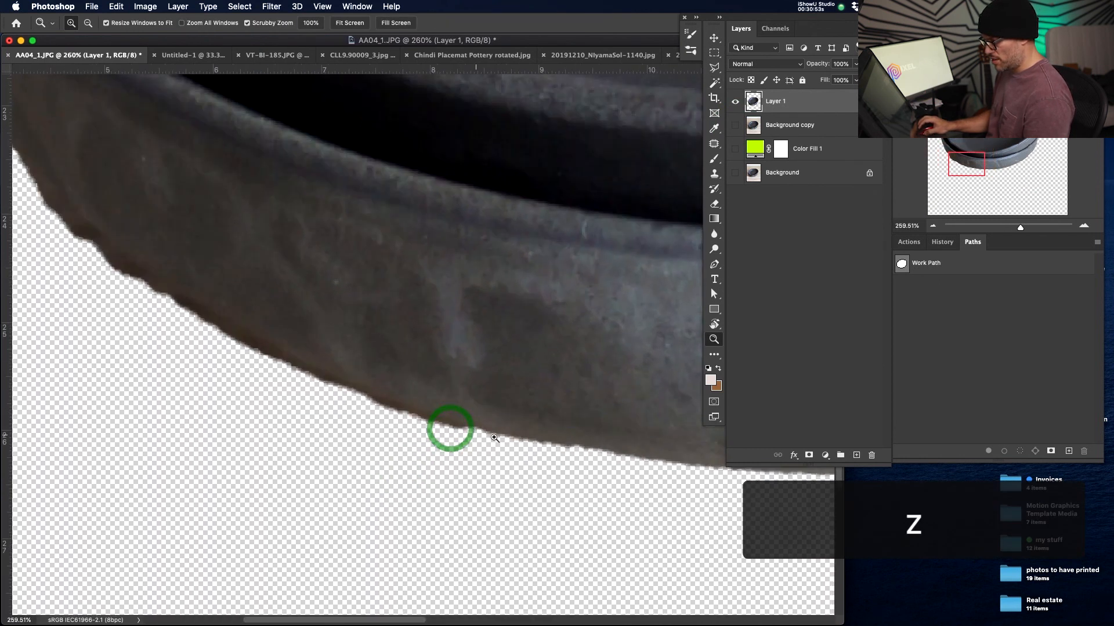
key(v)
drag(636, 469, 261, 477)
drag(460, 445, 190, 500)
drag(430, 395, 232, 586)
drag(497, 355, 397, 514)
drag(490, 336, 468, 493)
drag(492, 341, 485, 551)
drag(497, 301, 496, 477)
drag(534, 306, 551, 574)
drag(477, 365, 589, 505)
drag(523, 330, 444, 365)
Select the bowls on the Background copy layer with Select Subject and convert the selection into a work path
key(ctrl+z)
key(z)
click(734, 103)
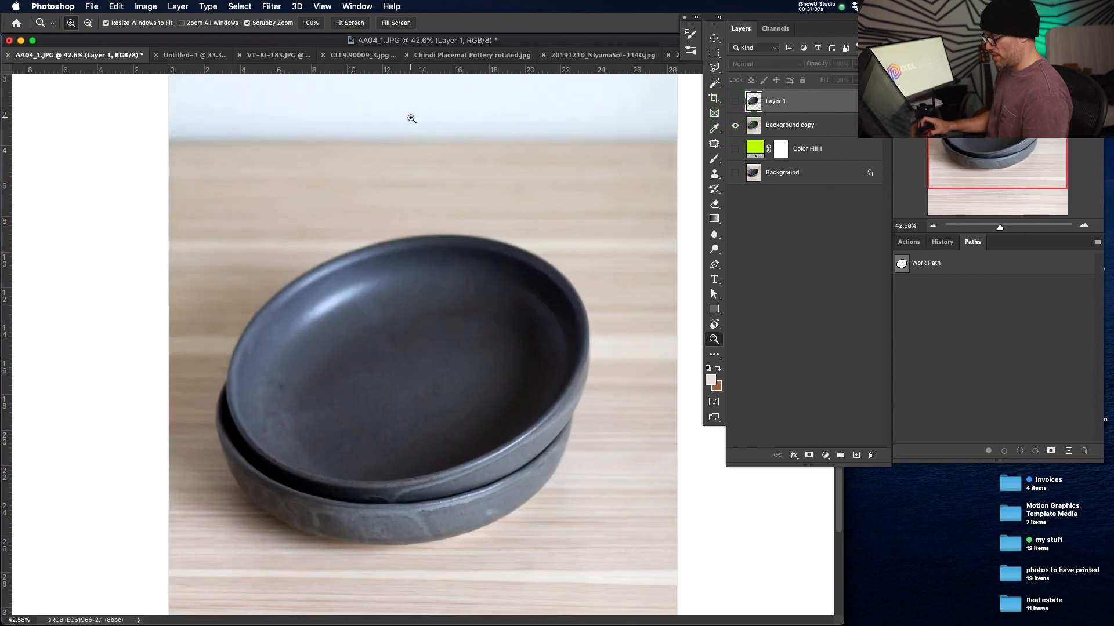
key(w)
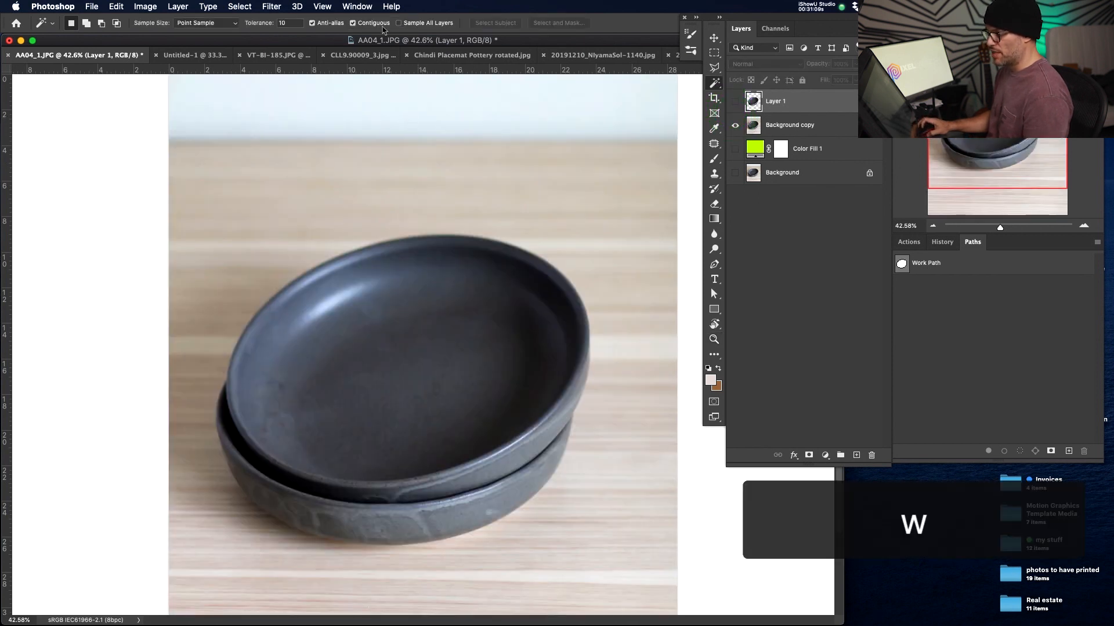
click(504, 22)
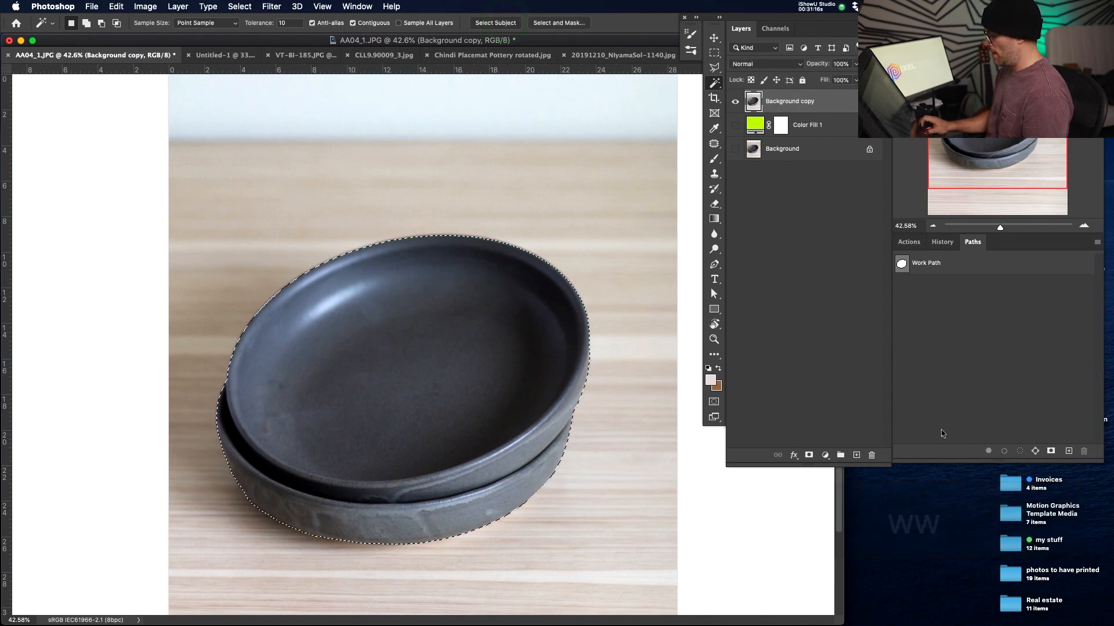
click(1035, 452)
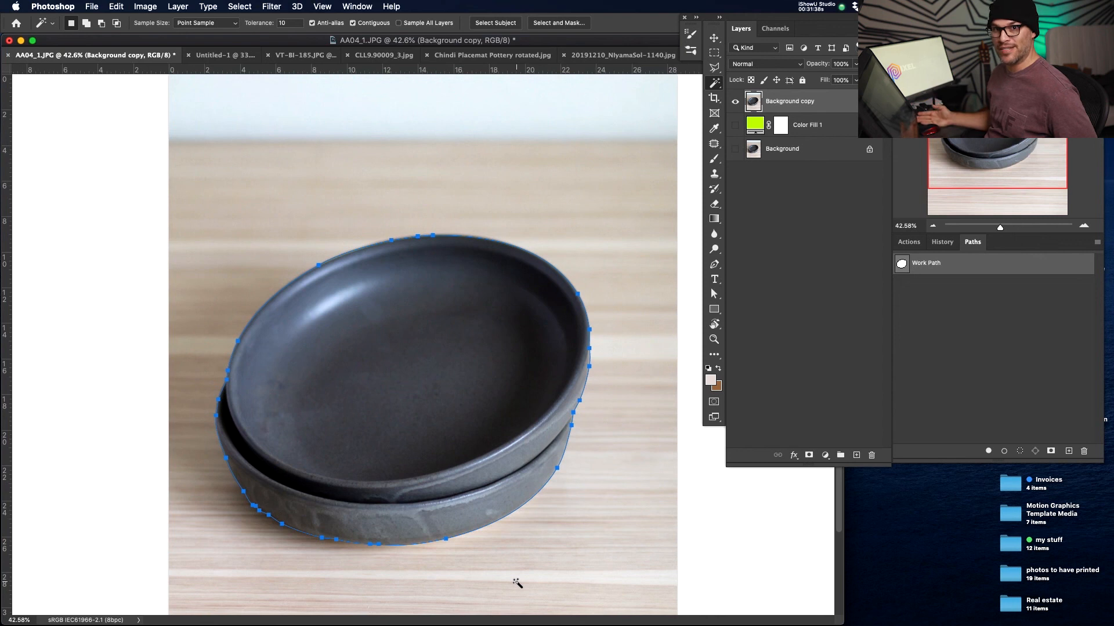
Load the bowls' work path as a selection and copy the selected area to a new layer shown on its own
drag(381, 492, 368, 461)
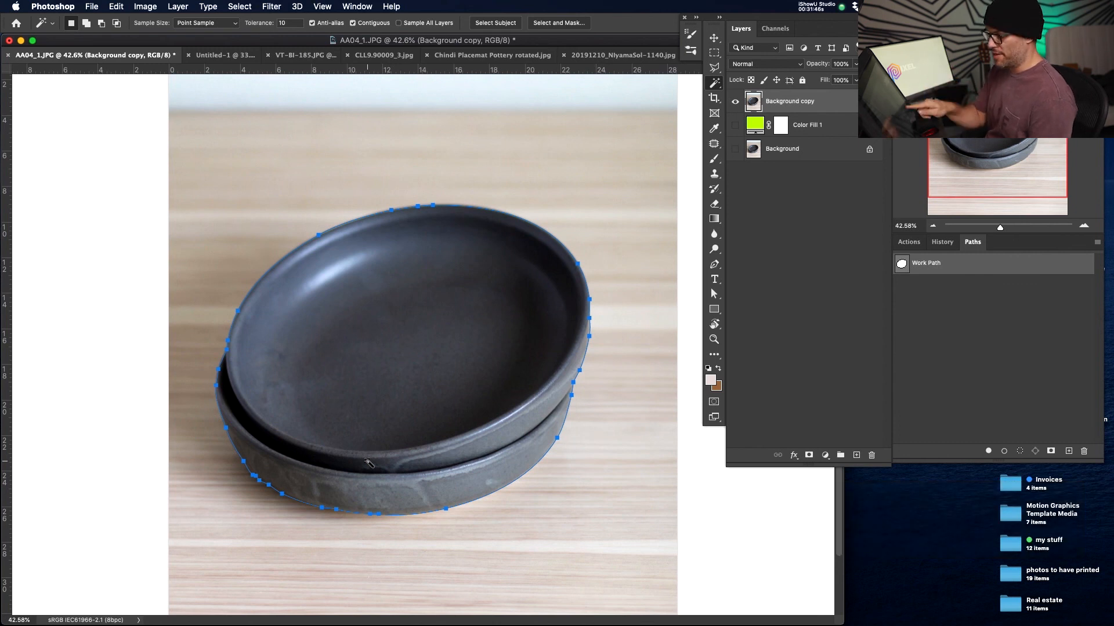
key(super+Return)
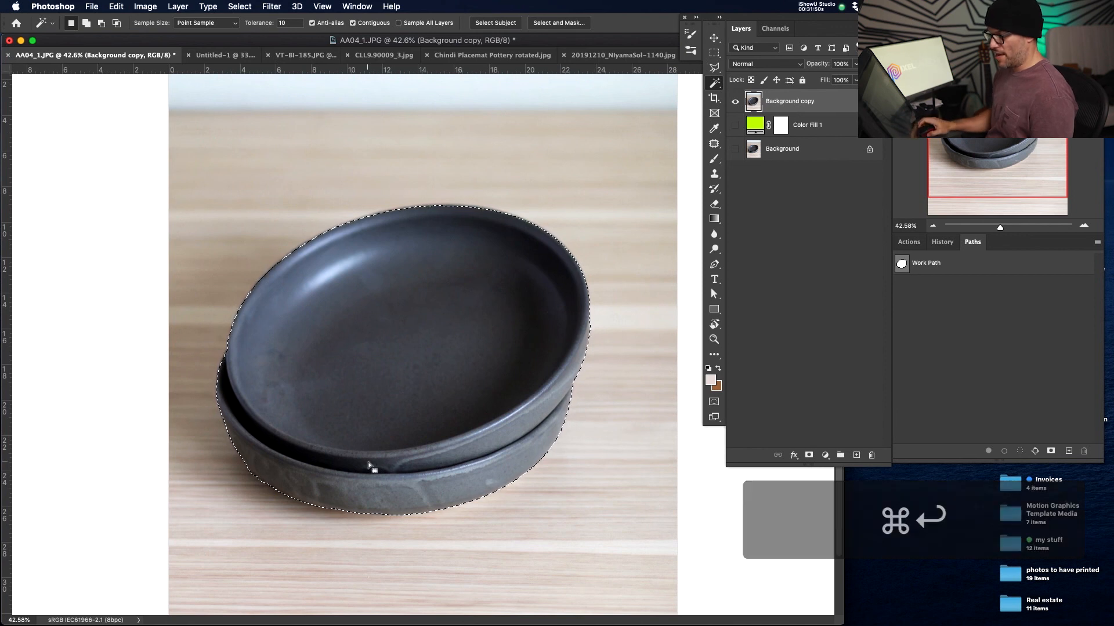
key(z)
drag(239, 464, 319, 434)
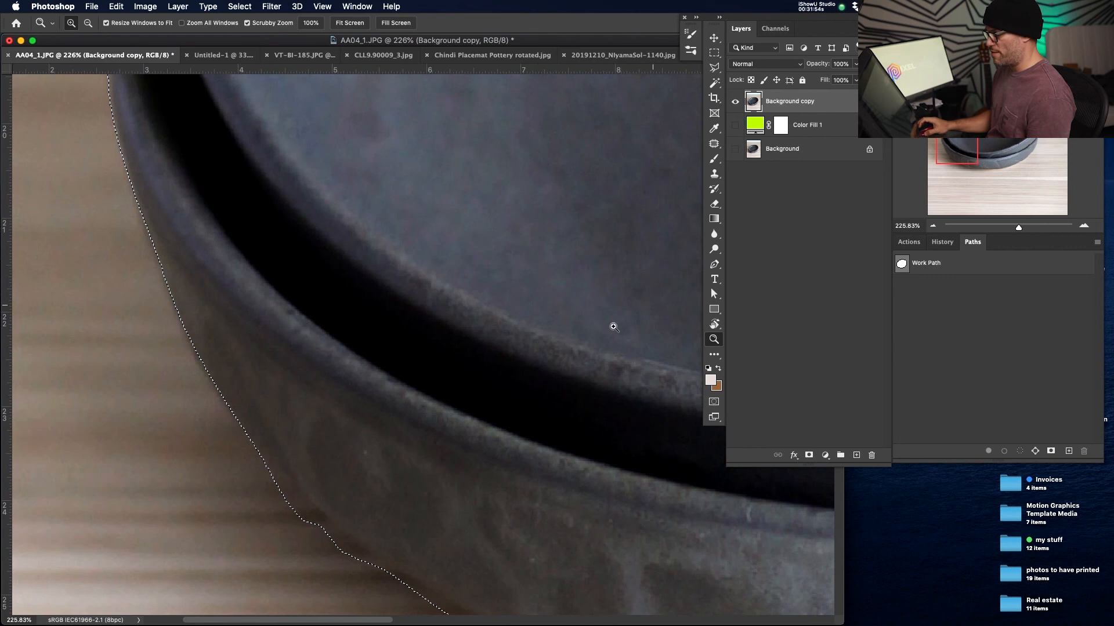
key(super+j)
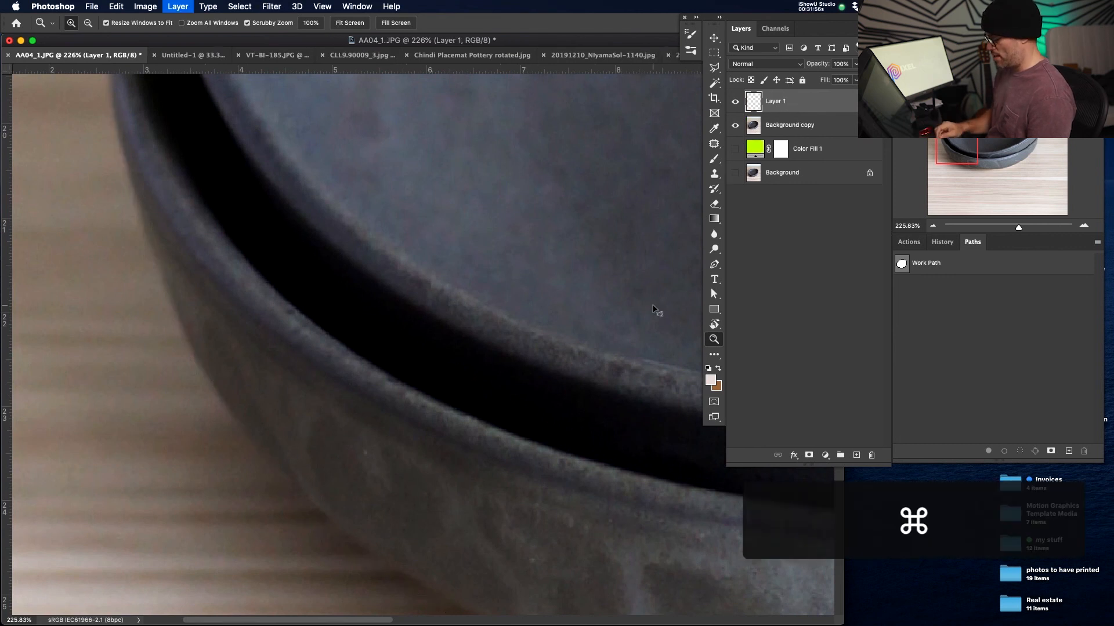
alt+click(735, 102)
drag(343, 472, 344, 378)
key(z)
drag(334, 426, 315, 438)
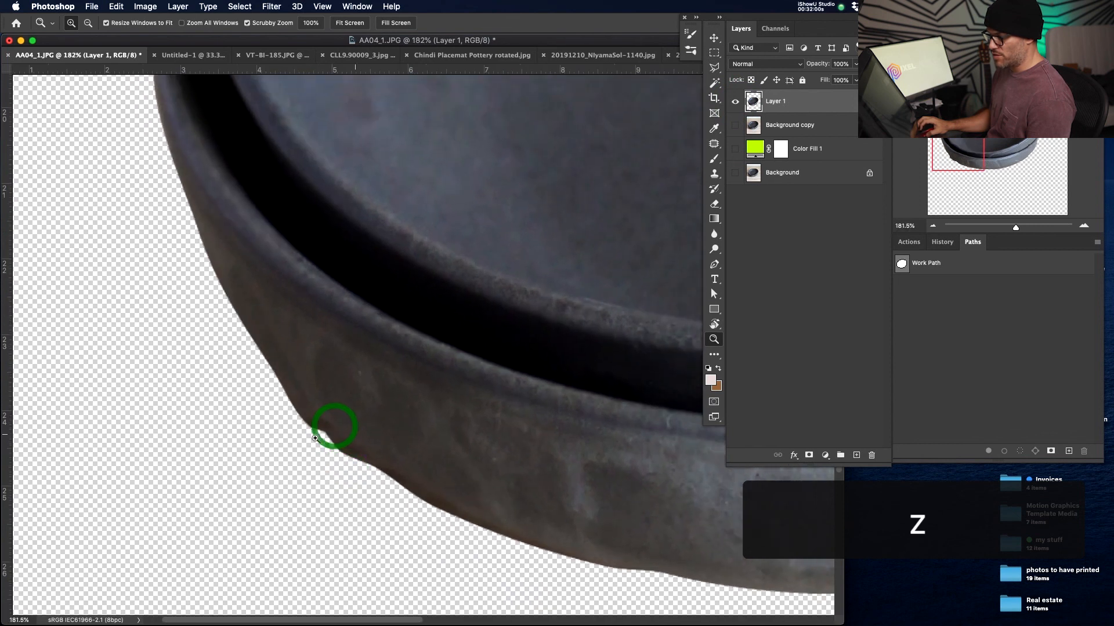
drag(565, 525, 337, 421)
drag(602, 451, 400, 465)
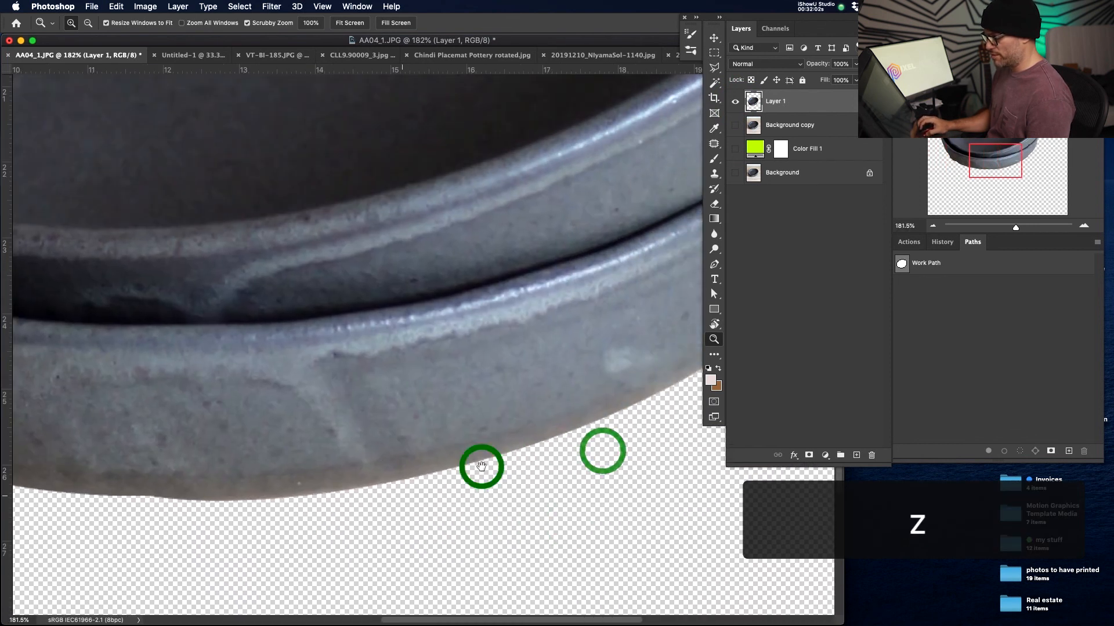
Select the bowls on the Background copy layer directly with Select Subject and copy them to a second cutout layer shown alone
click(735, 101)
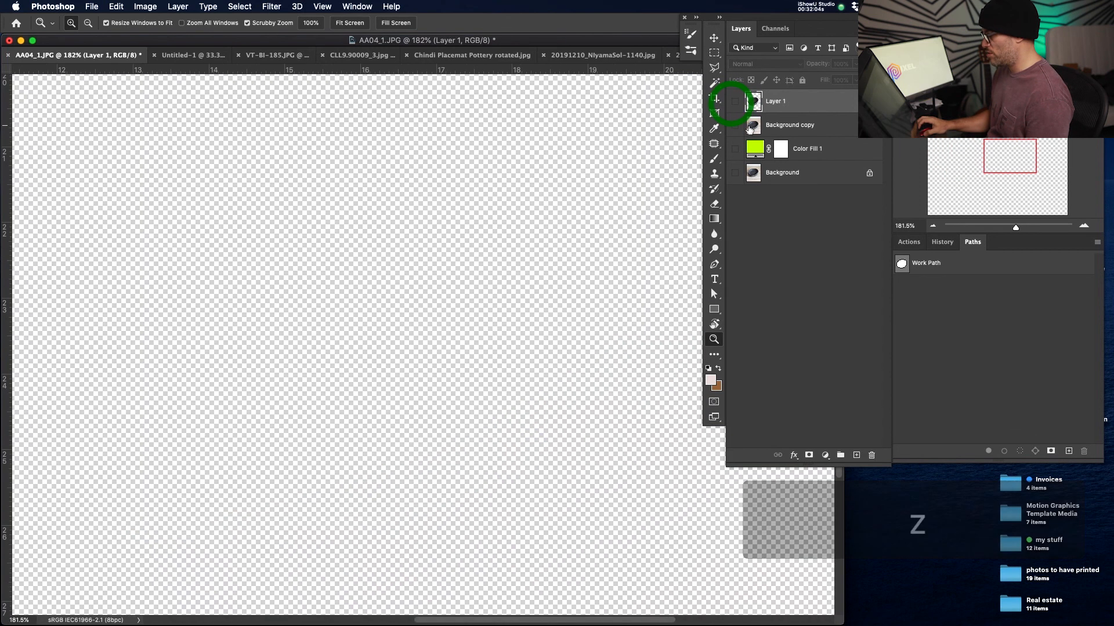
click(735, 125)
click(832, 125)
key(w)
click(494, 23)
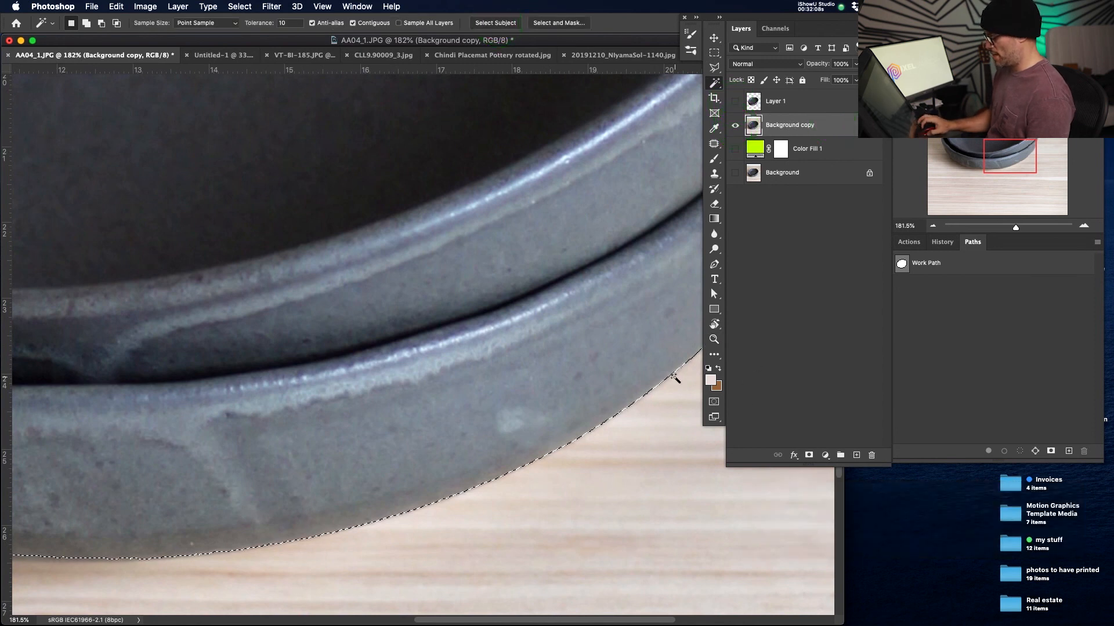
key(z)
drag(562, 274, 495, 321)
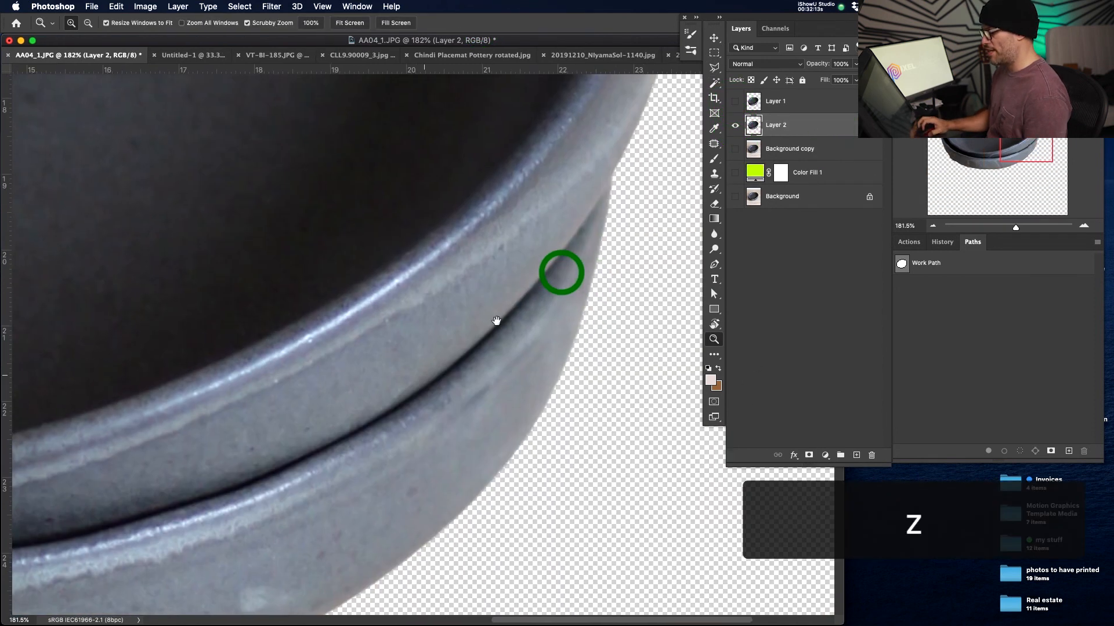
key(z)
drag(582, 338, 552, 368)
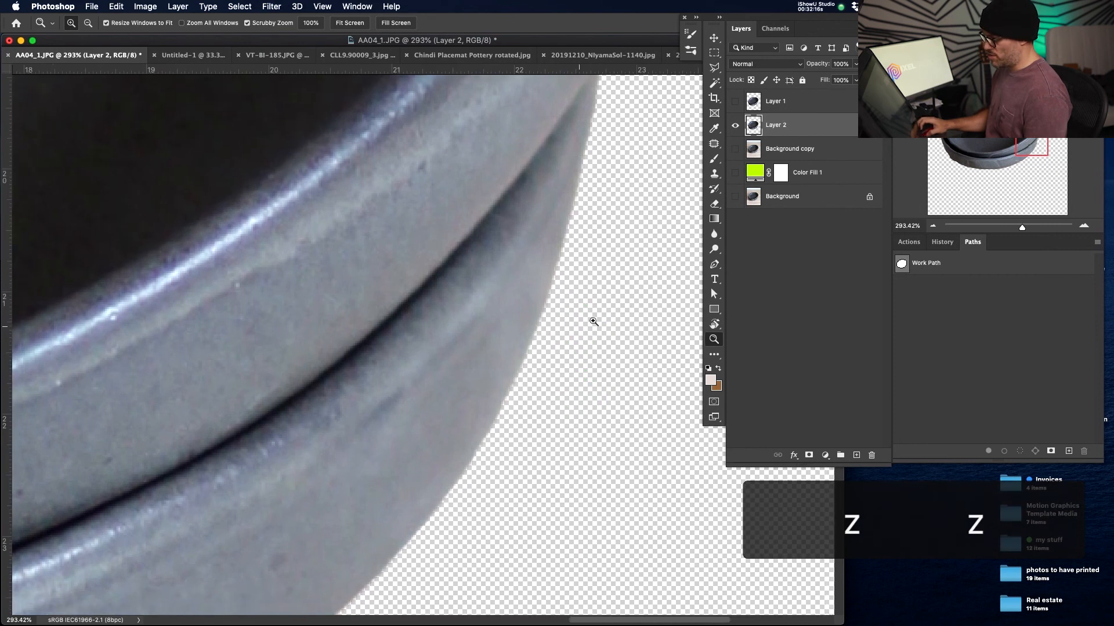
Show the path-based cutout in place of the direct one and examine the edge of the lower bowl close up
key(v)
click(735, 124)
click(735, 101)
drag(442, 541, 533, 413)
key(z)
drag(466, 504, 595, 384)
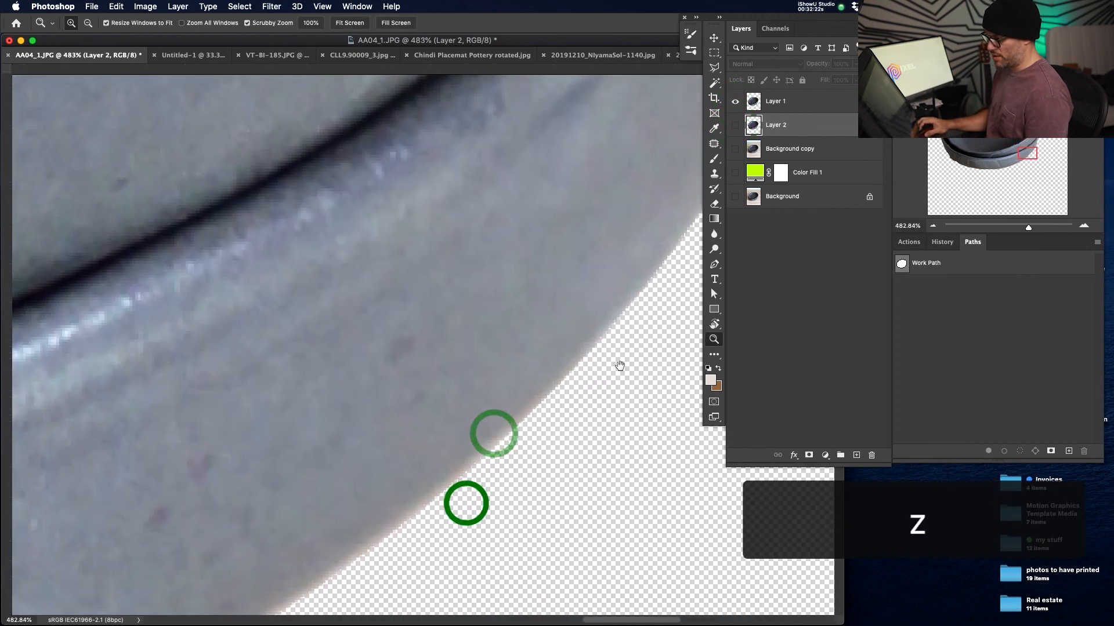
drag(487, 447, 397, 475)
mouse_move(385, 532)
mouse_down()
mouse_move(569, 469)
mouse_move(402, 523)
mouse_up()
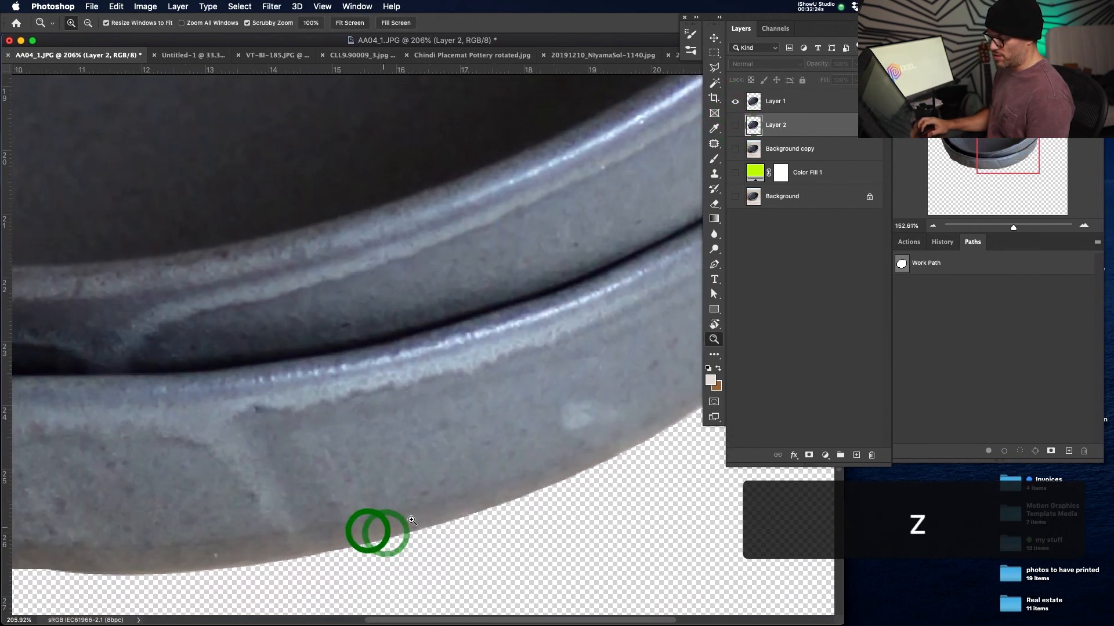
Compare the direct Select Subject cutout with the path-based cutout along the underside and outer edge of the bowls
key(w)
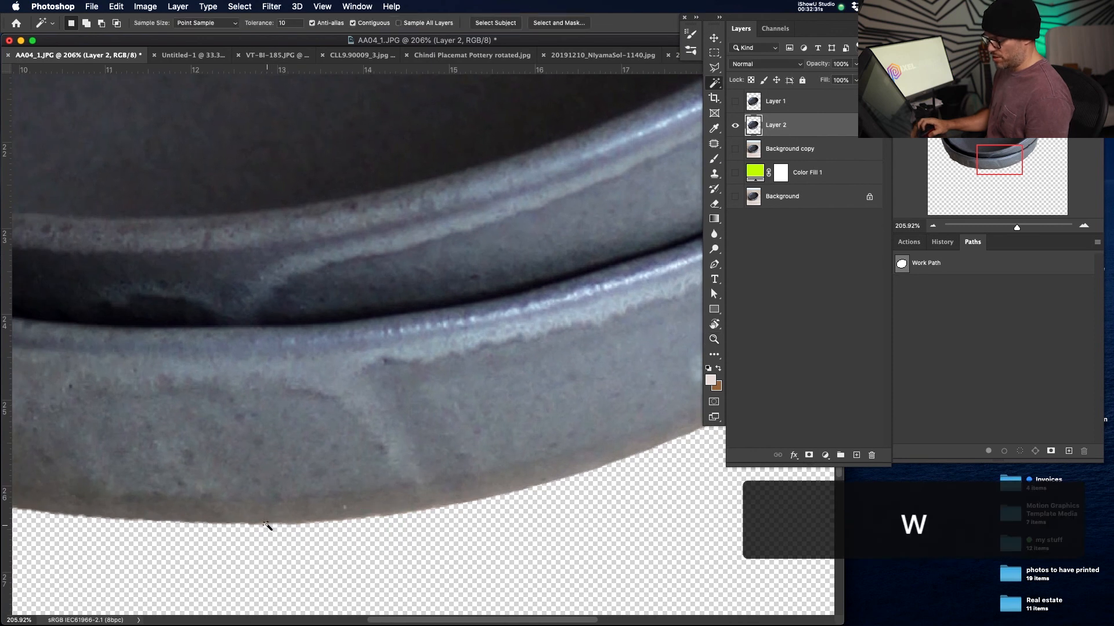
key(v)
click(735, 125)
click(735, 102)
drag(124, 519, 556, 586)
drag(186, 452, 546, 542)
drag(390, 472, 400, 487)
drag(446, 518, 409, 455)
key(z)
drag(513, 431, 387, 493)
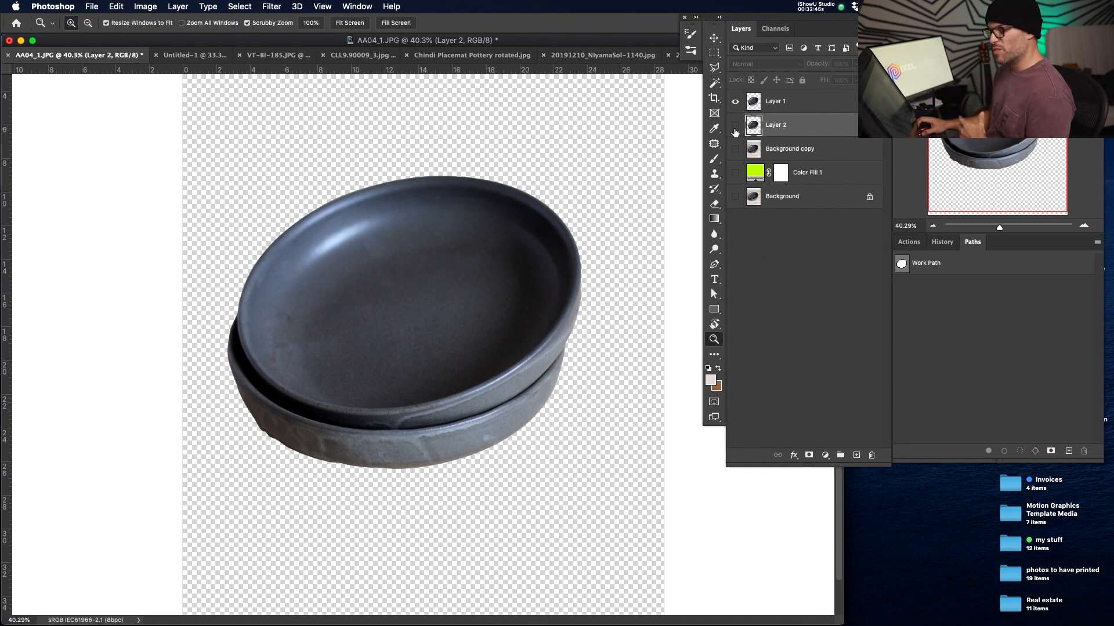
Show only the Background copy layer, make it active, and select the bowls again with Select Subject
click(735, 101)
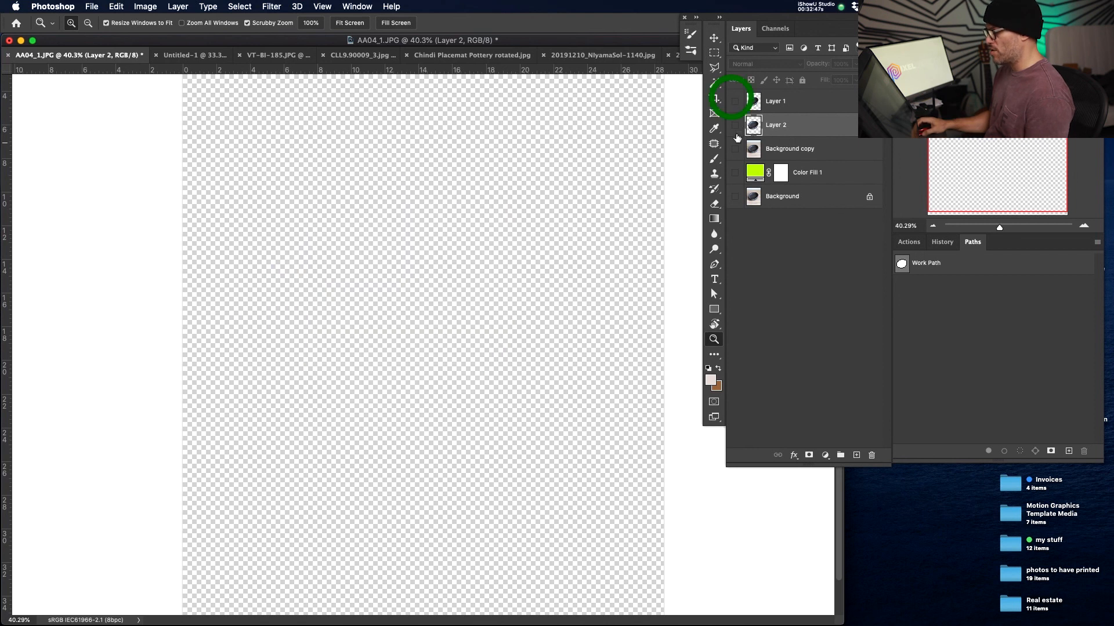
click(735, 149)
click(810, 152)
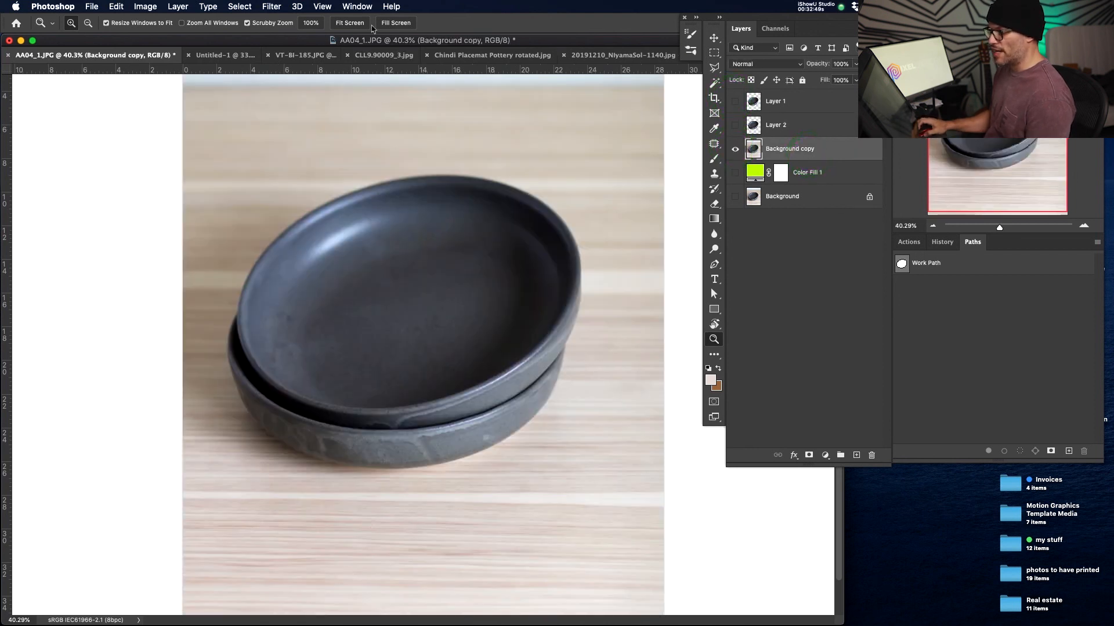
key(w)
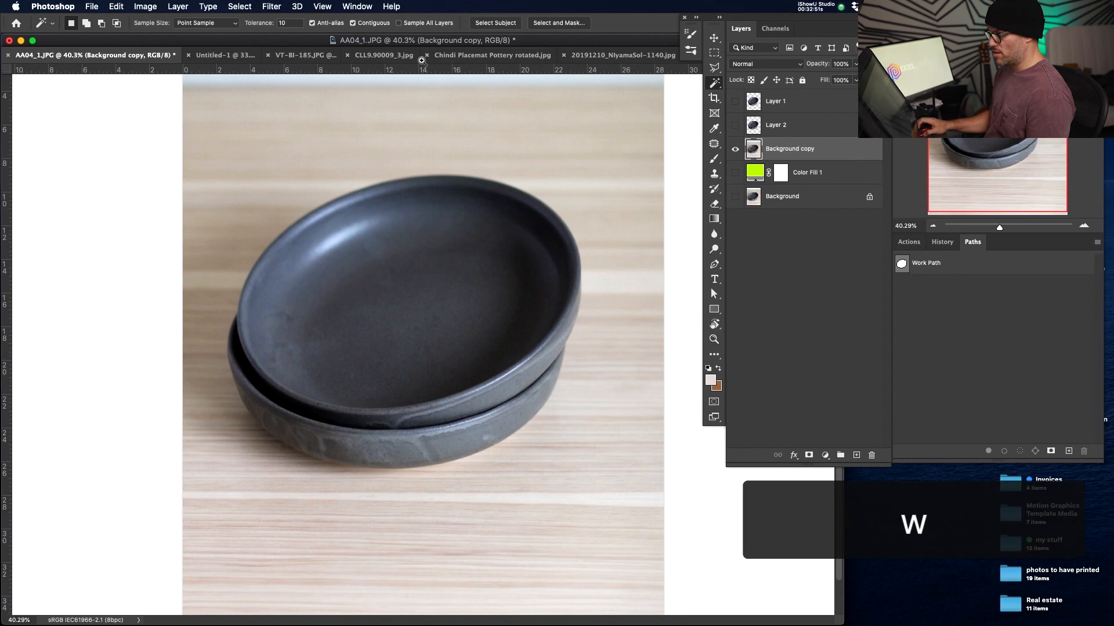
click(486, 26)
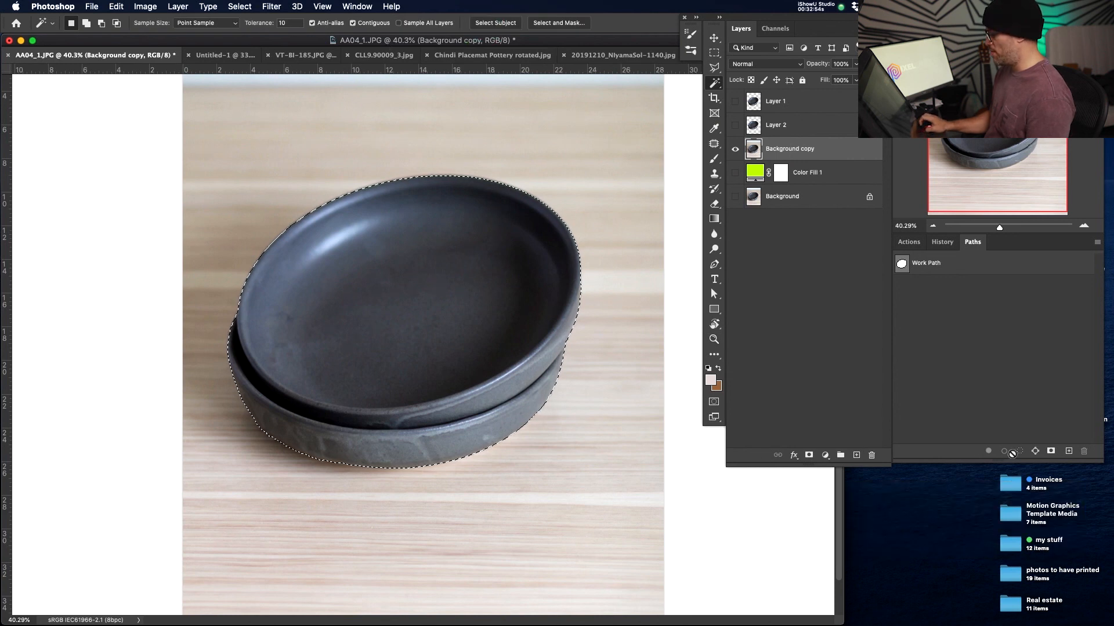
Convert the bowl selection to a work path and reposition two uneven anchor points along the lower bowl's lower-left edge
click(1035, 451)
key(z)
drag(261, 422, 375, 448)
drag(455, 352, 409, 374)
key(a)
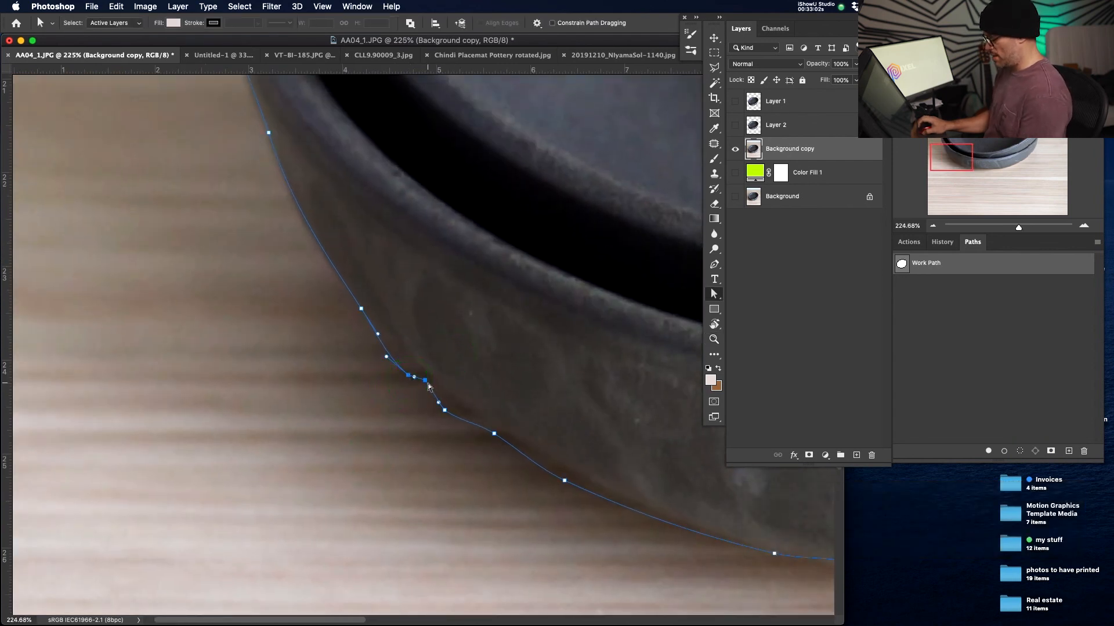
key(p)
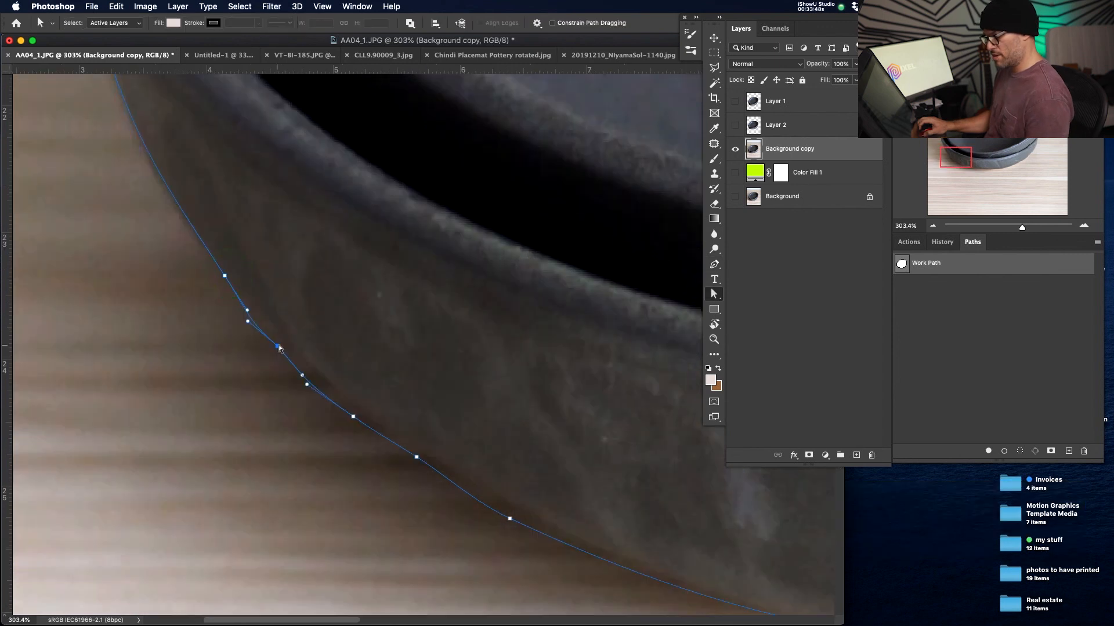
drag(277, 345, 297, 378)
drag(353, 417, 366, 421)
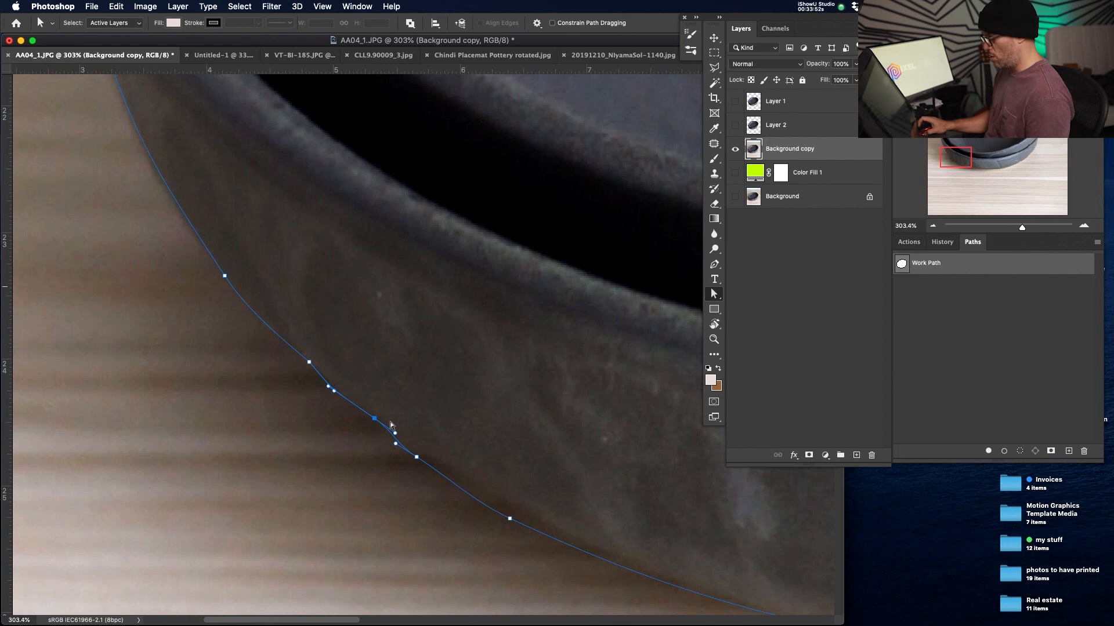
Delete the surplus anchor points from the uneven stretch of path on the lower bowl's lower-left edge
key(p)
drag(714, 265, 752, 308)
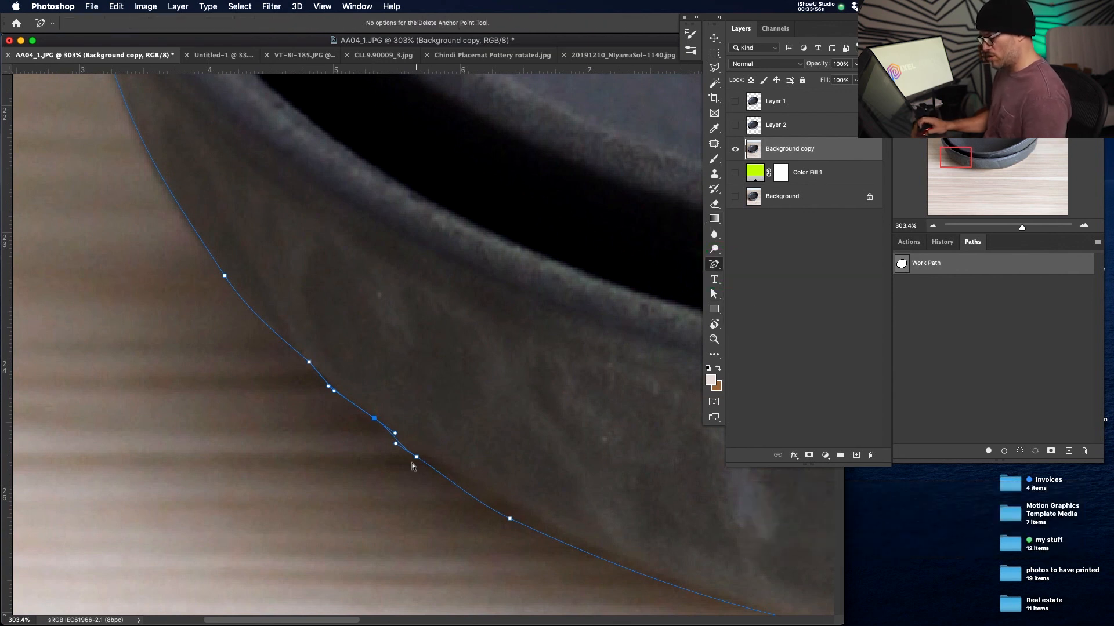
click(310, 365)
click(374, 419)
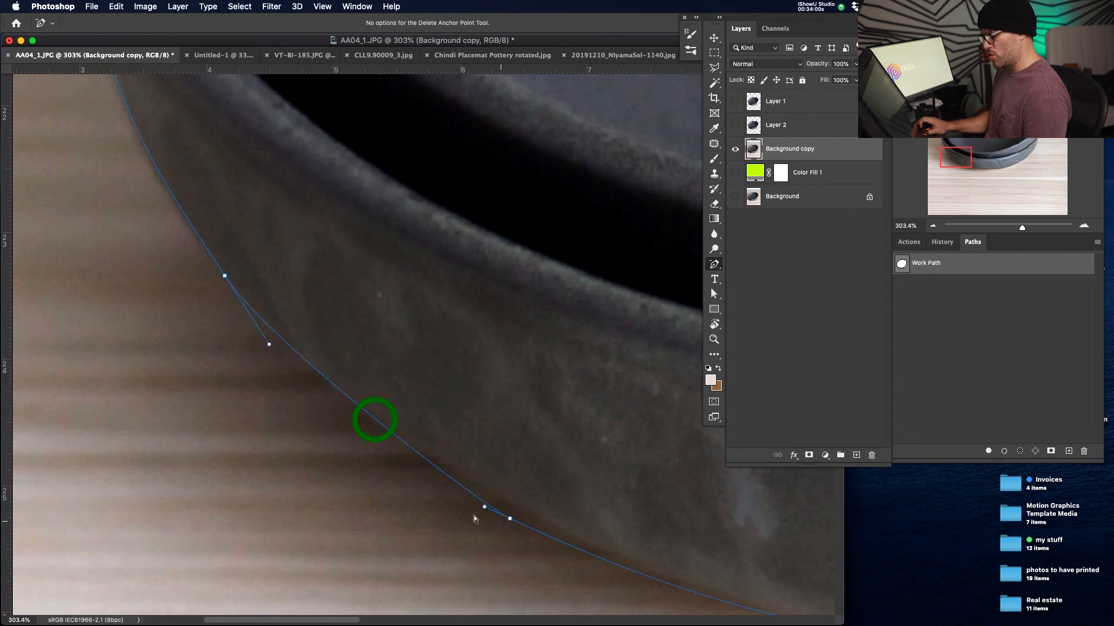
Adjust the remaining anchor points and direction handles so the path follows the lower bowl's lower-left curve smoothly
key(a)
click(510, 520)
drag(484, 507, 423, 482)
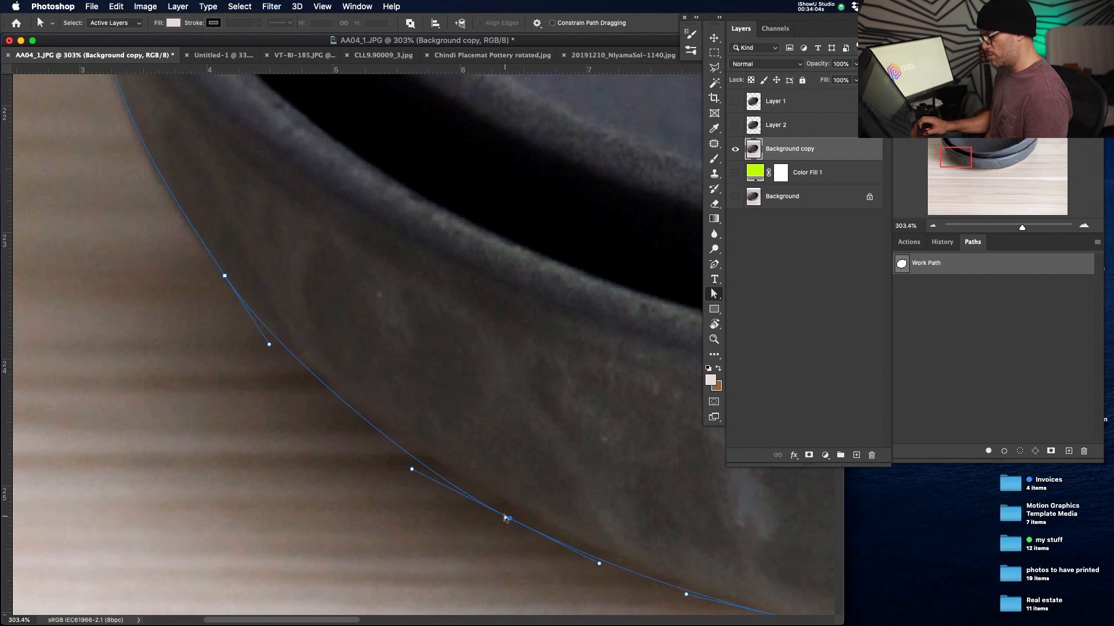
drag(509, 521, 512, 517)
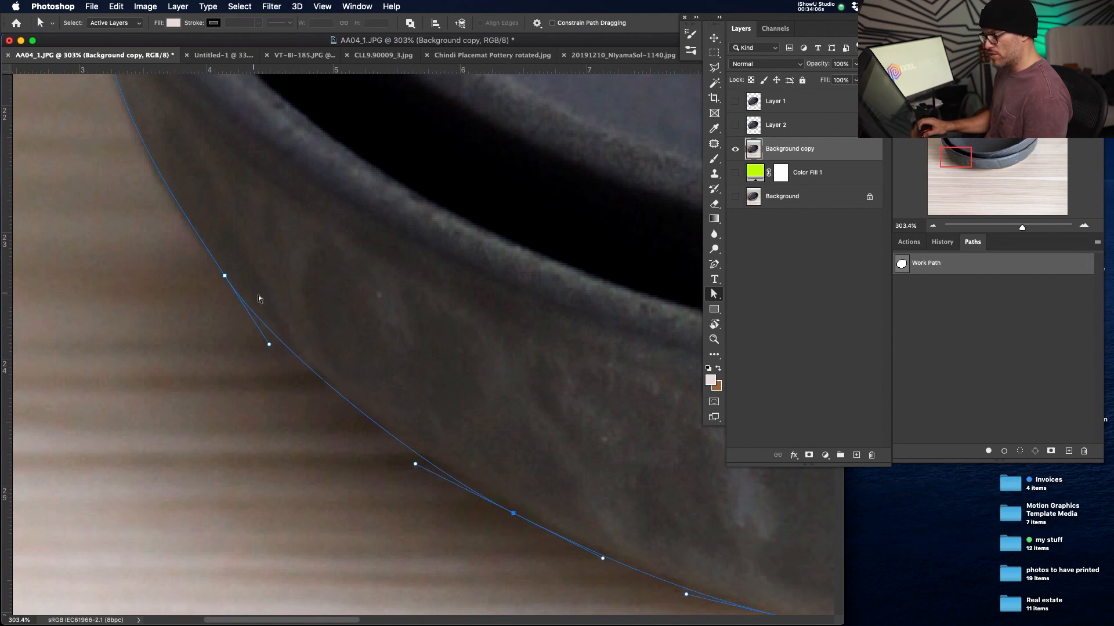
drag(266, 344, 279, 350)
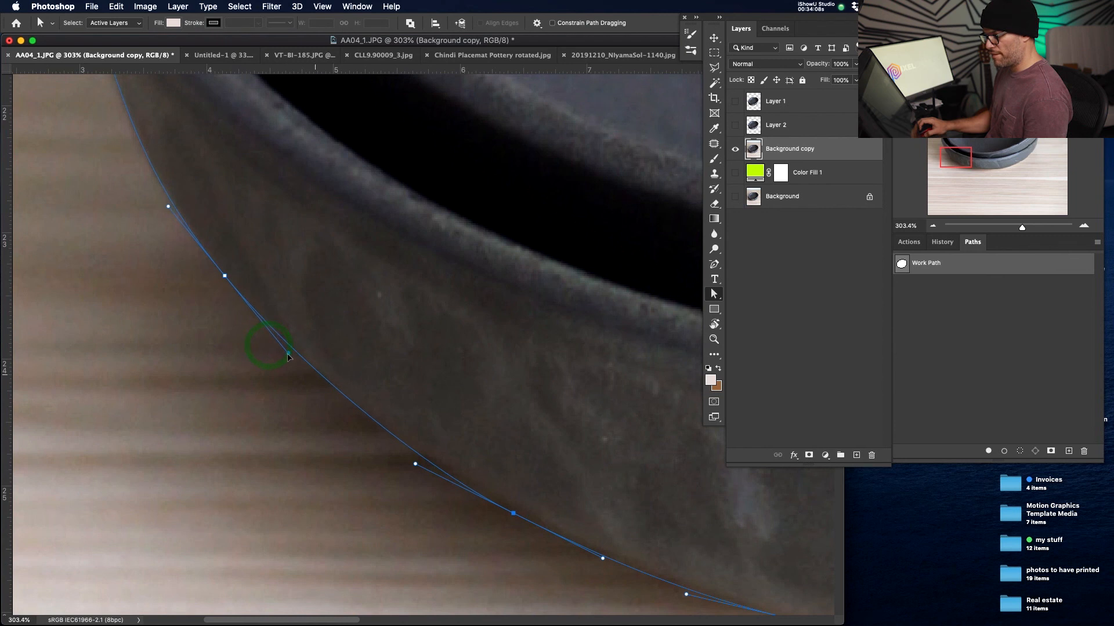
drag(634, 523, 506, 410)
click(662, 504)
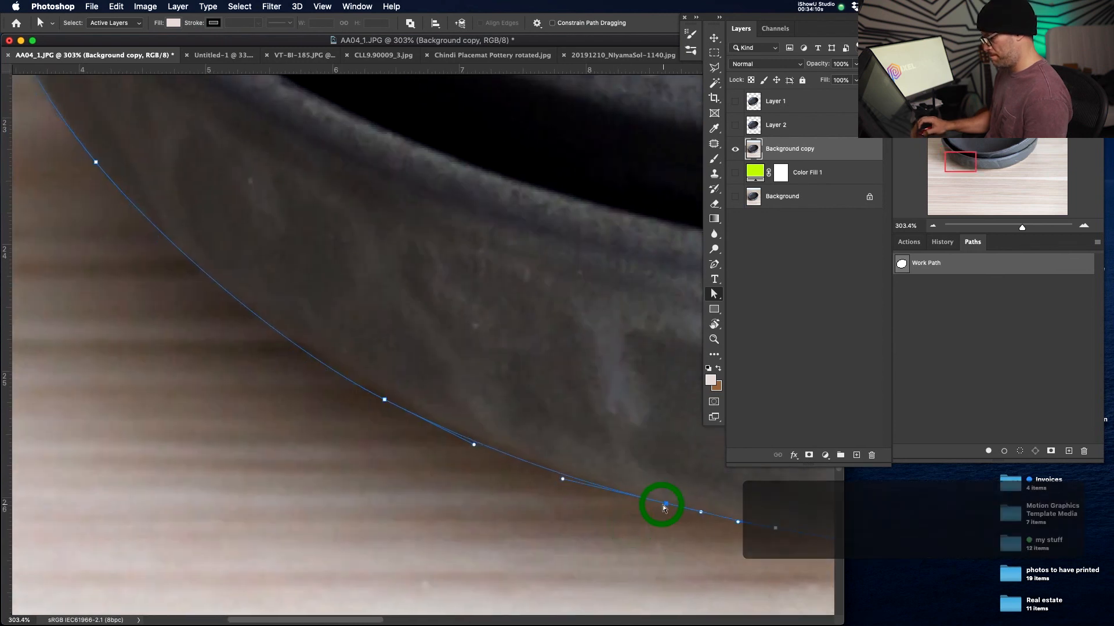
Turn the corrected path into a selection, copy the bowls to a new layer, and show that layer alone
scroll(583, 404, right, 4)
key(z)
drag(580, 402, 435, 438)
drag(485, 410, 488, 513)
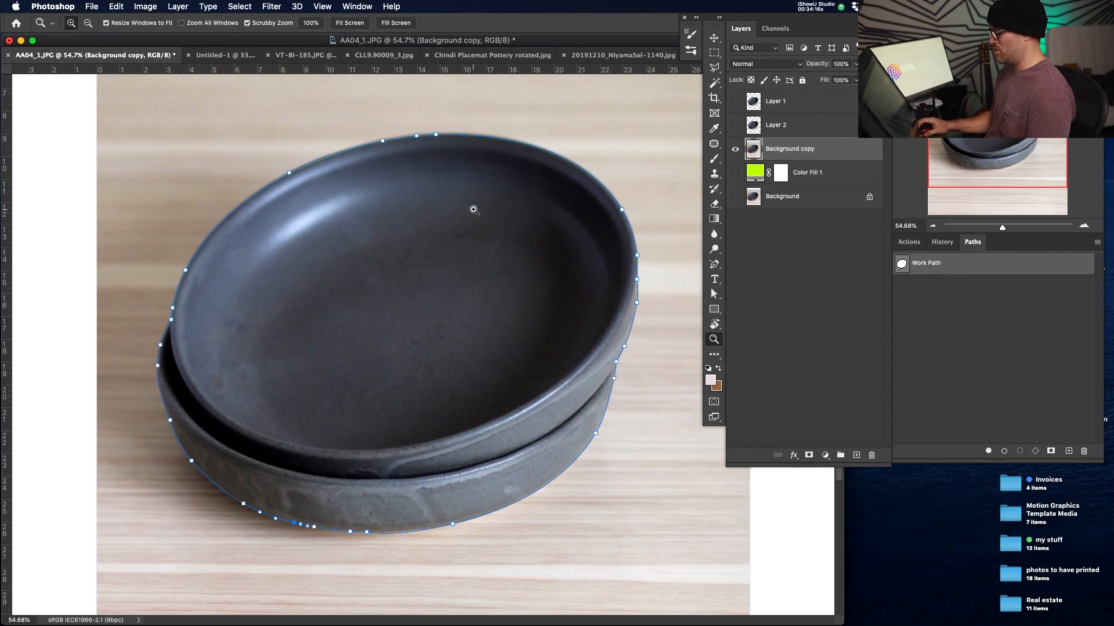
key(ctrl+Return)
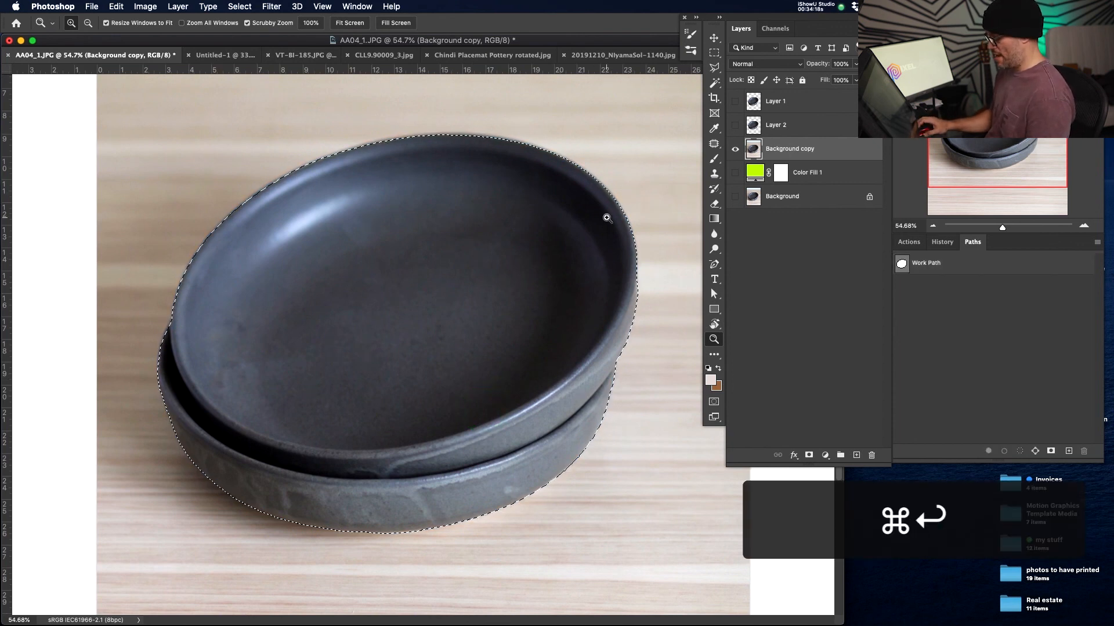
key(ctrl+j)
alt+click(735, 150)
Examine the corrected cutout's edge close up, from the underside of the lower bowl up around the upper rim
key(z)
drag(269, 521, 319, 498)
drag(252, 487, 453, 510)
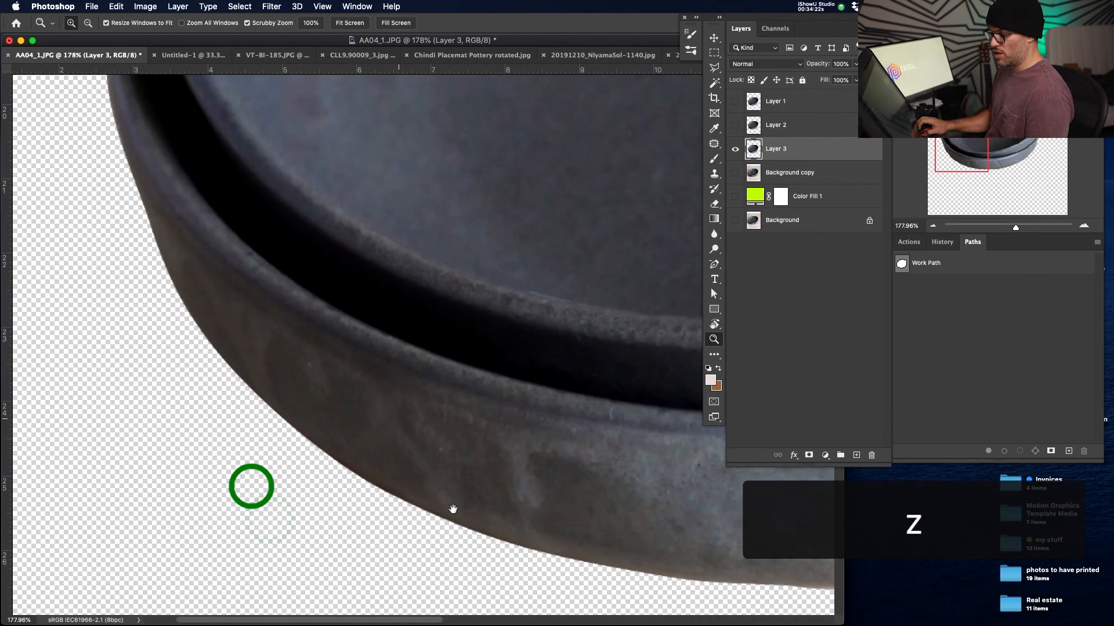
drag(298, 280, 347, 401)
drag(269, 259, 335, 383)
drag(455, 325, 418, 507)
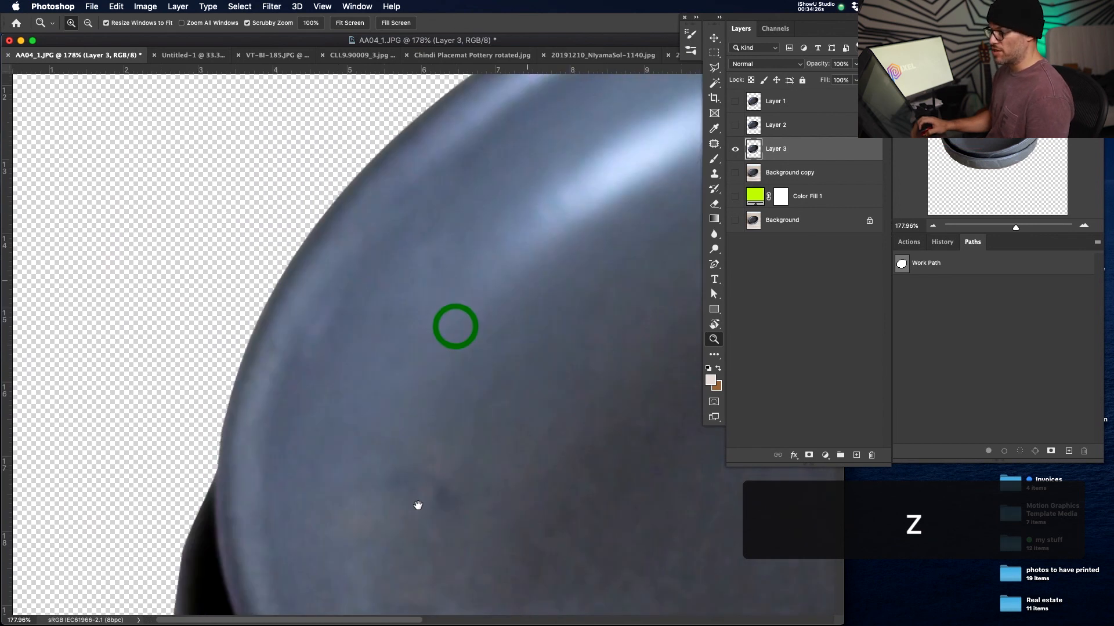
drag(527, 280, 458, 420)
drag(572, 299, 440, 423)
drag(557, 343, 324, 384)
drag(510, 353, 350, 368)
drag(540, 311, 399, 377)
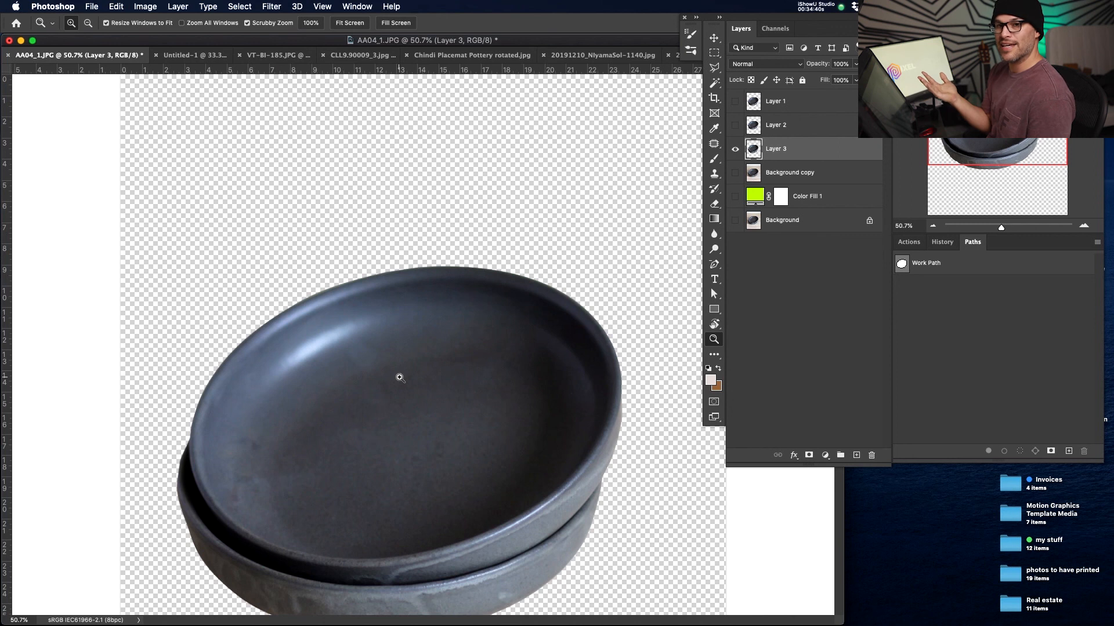
With only Background copy shown, start a Pen path up the lower bowl's left edge to where the upper bowl begins
key(space)
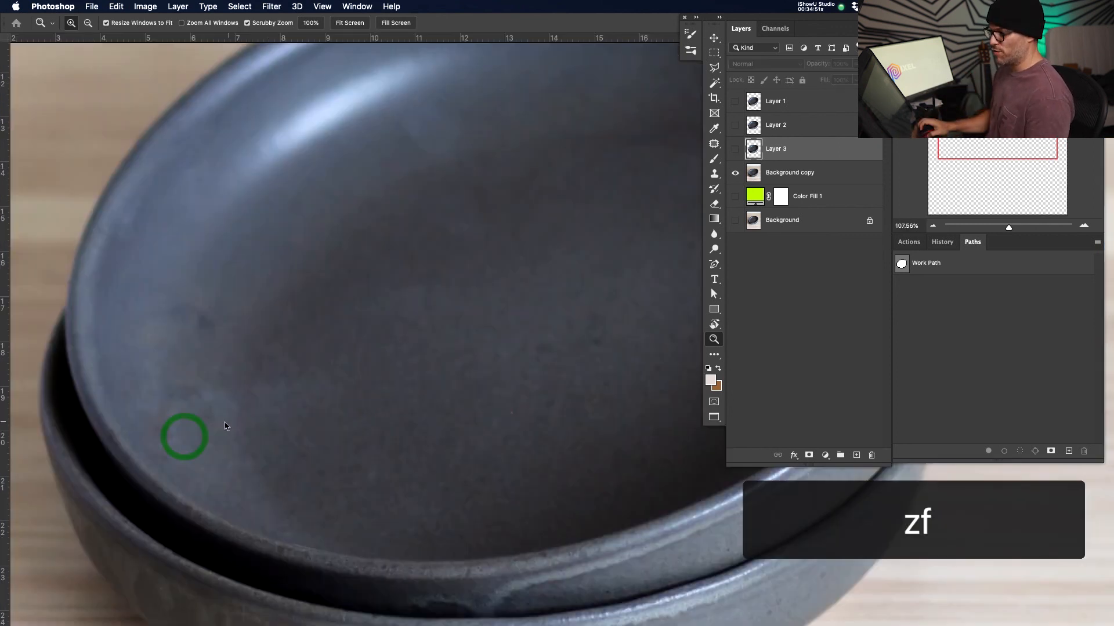
drag(224, 423, 531, 388)
key(p)
drag(400, 474, 408, 323)
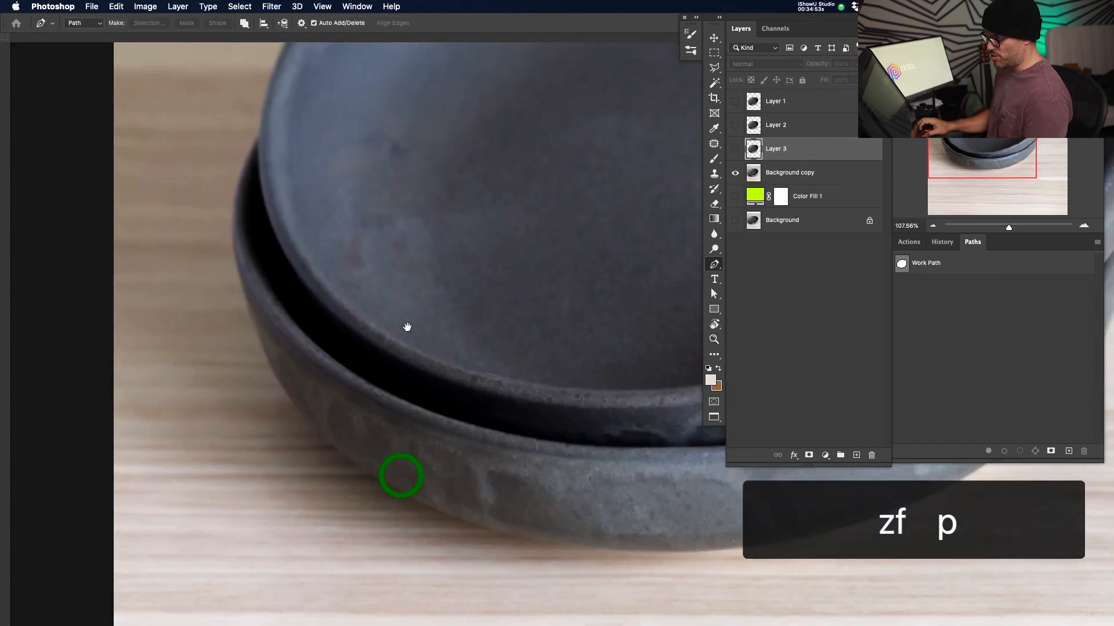
click(299, 410)
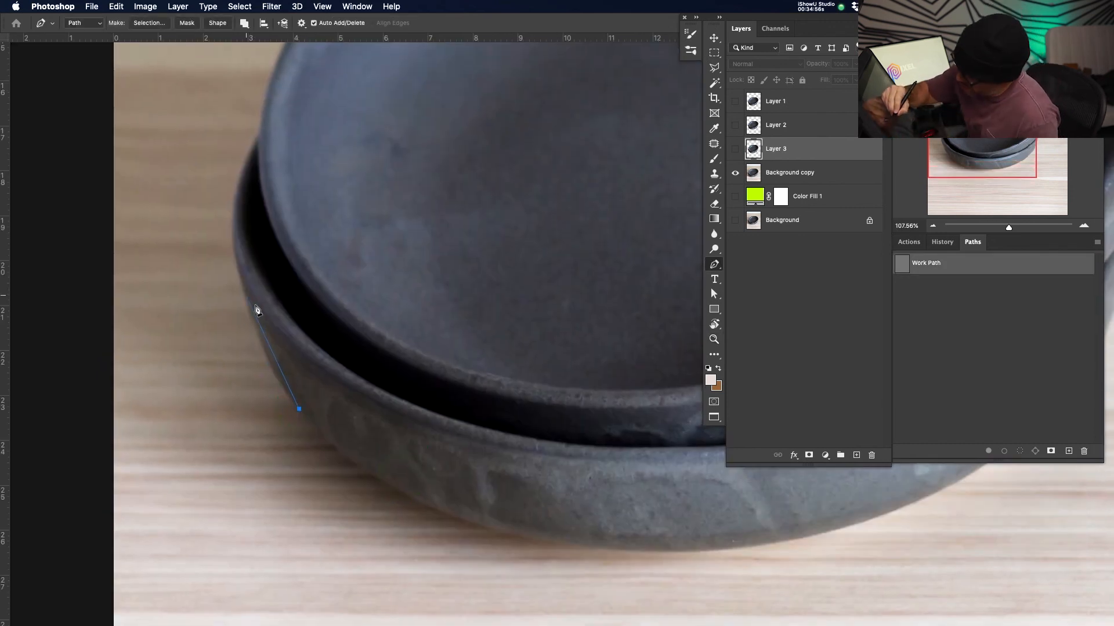
drag(230, 230, 231, 228)
drag(240, 176, 245, 162)
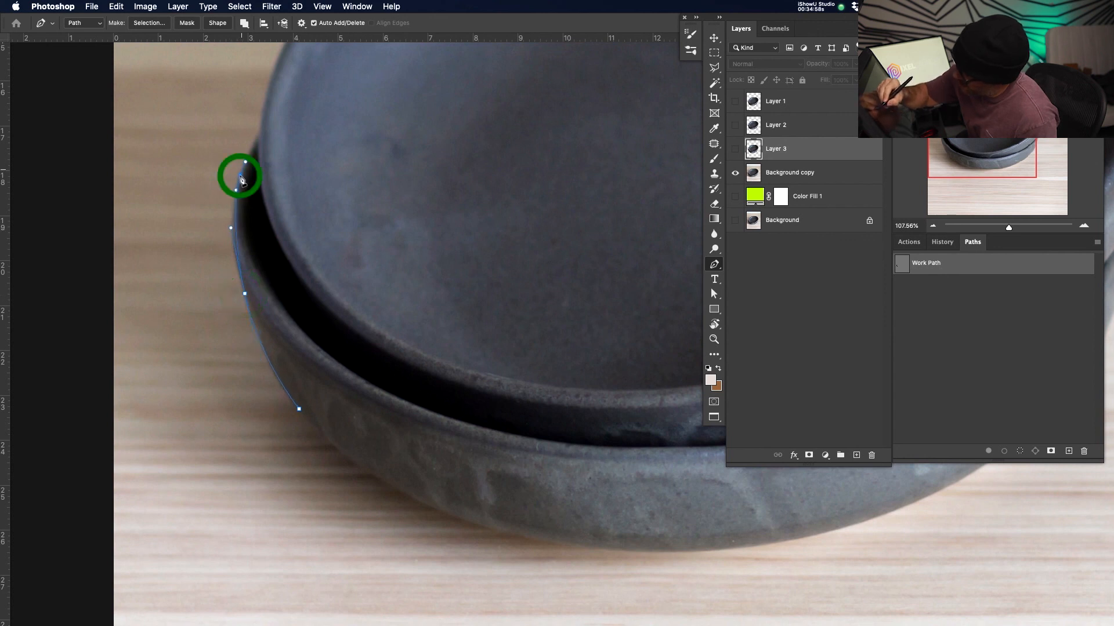
click(259, 136)
Continue the Pen path with curved segments along the upper bowl's left side and over its top rim to the upper right
drag(293, 134, 380, 515)
drag(420, 351, 501, 252)
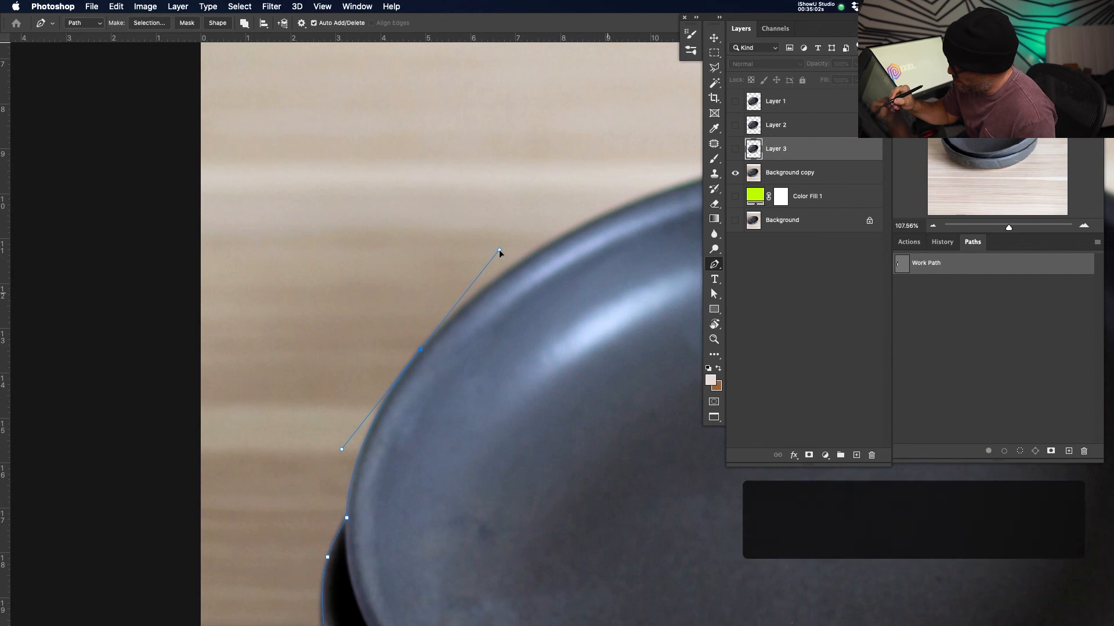
drag(604, 314, 314, 451)
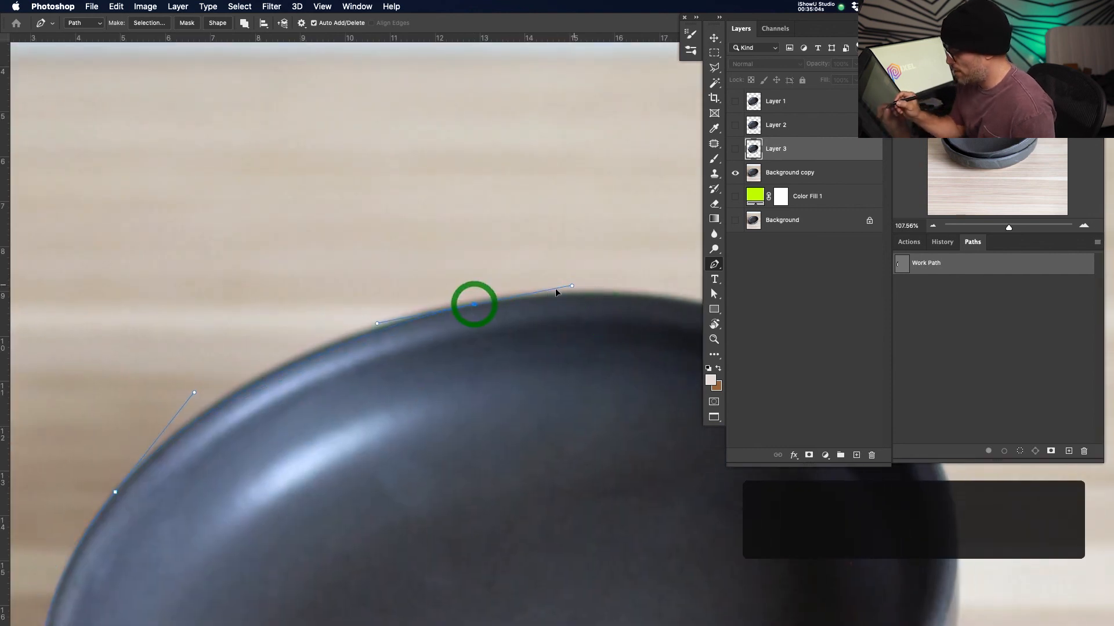
drag(616, 379, 381, 329)
drag(576, 331, 689, 428)
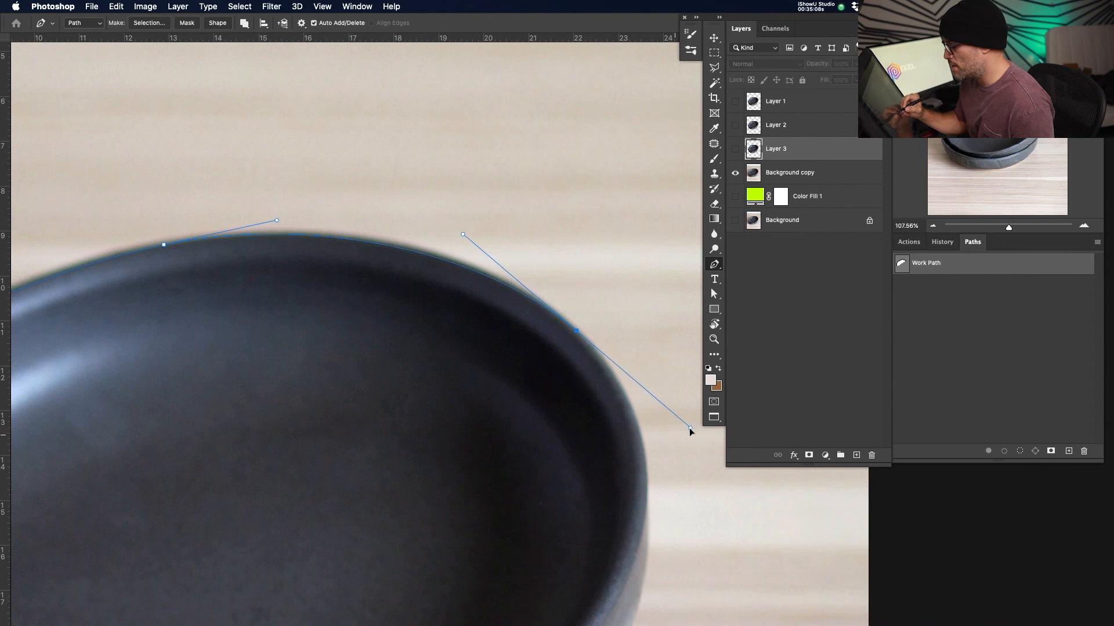
Continue the Pen path down the upper bowl's right side to where it meets the lower bowl
drag(646, 467, 634, 364)
alt+click(546, 90)
drag(618, 258, 612, 373)
alt+click(618, 257)
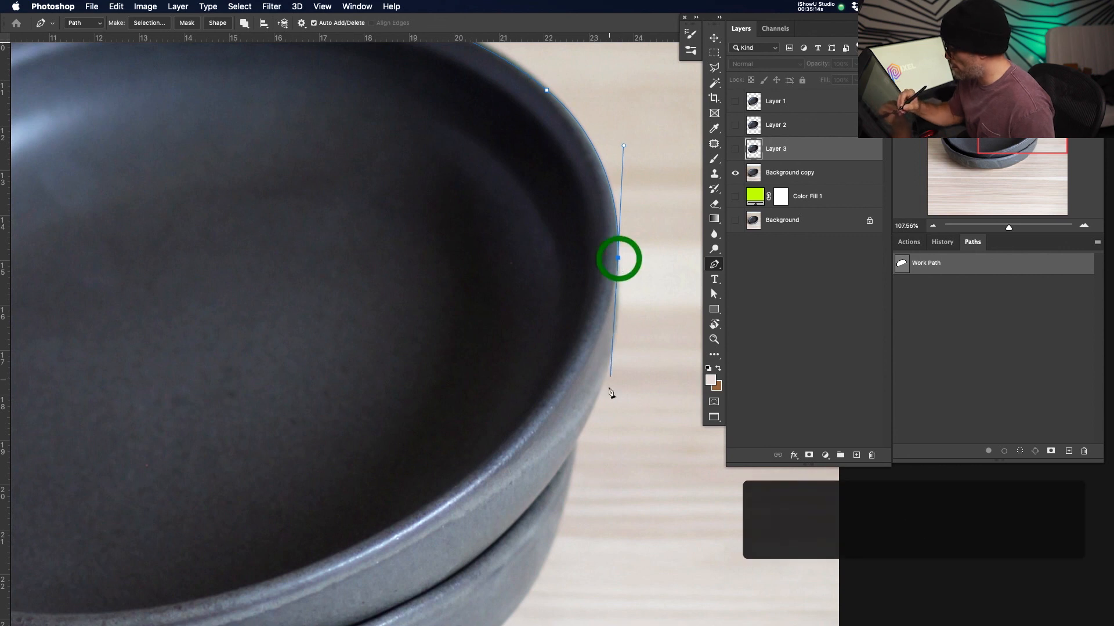
drag(610, 355, 611, 357)
alt+click(611, 355)
drag(579, 439, 562, 471)
scroll(581, 444, down, 10)
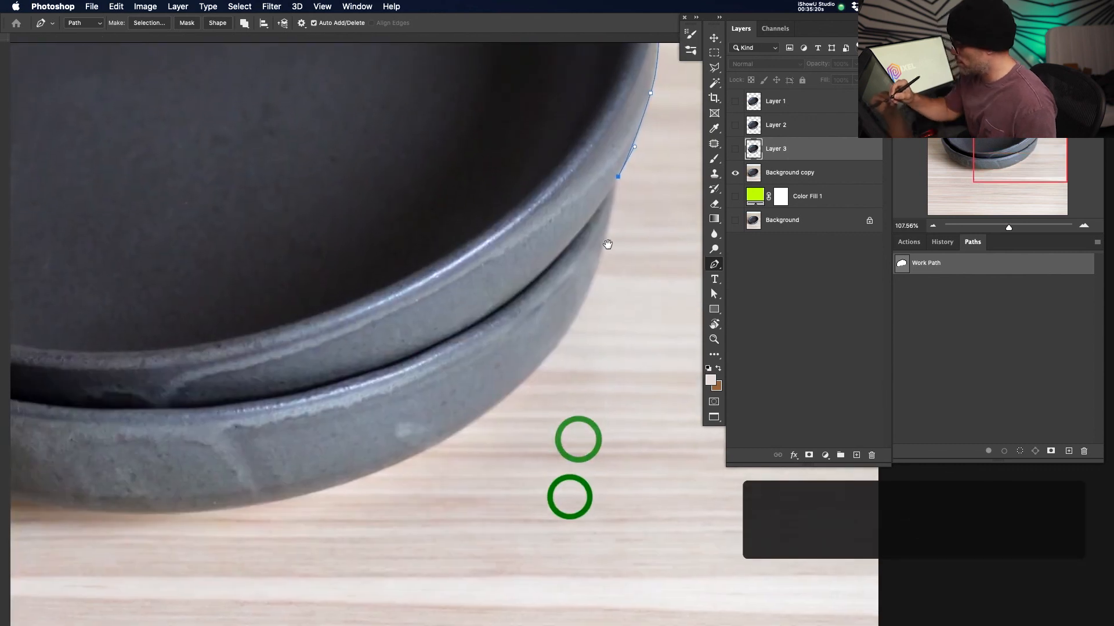
Trace the lower bowl's right side and underside with curved segments and close the Pen path at its starting point
drag(533, 358, 454, 444)
alt+click(535, 357)
drag(284, 480, 173, 508)
drag(338, 525, 588, 547)
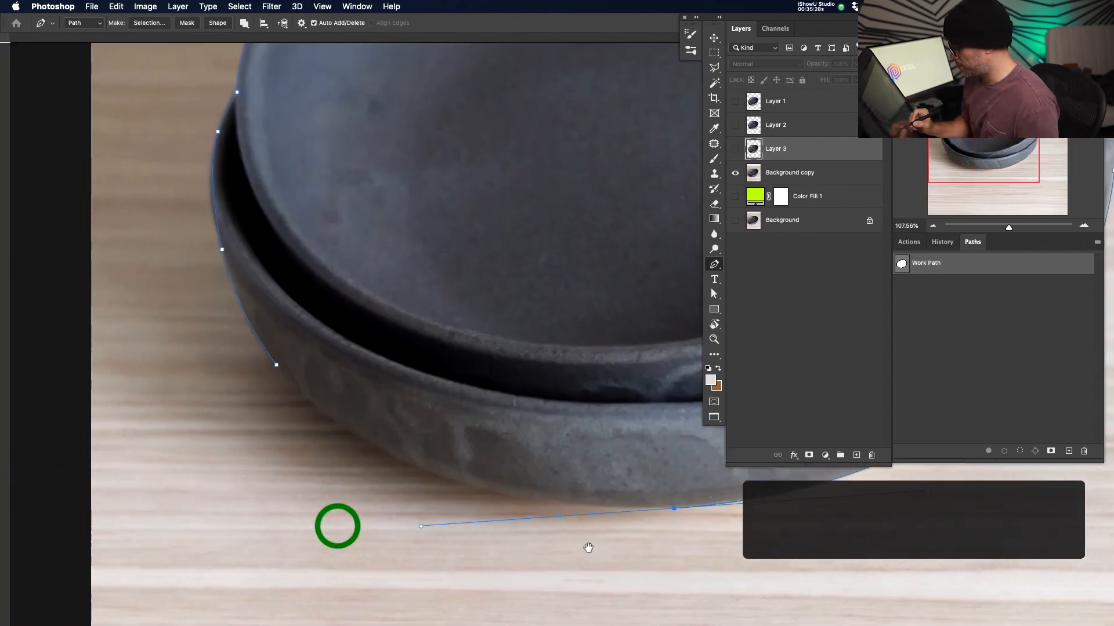
alt+click(679, 508)
key(super+z)
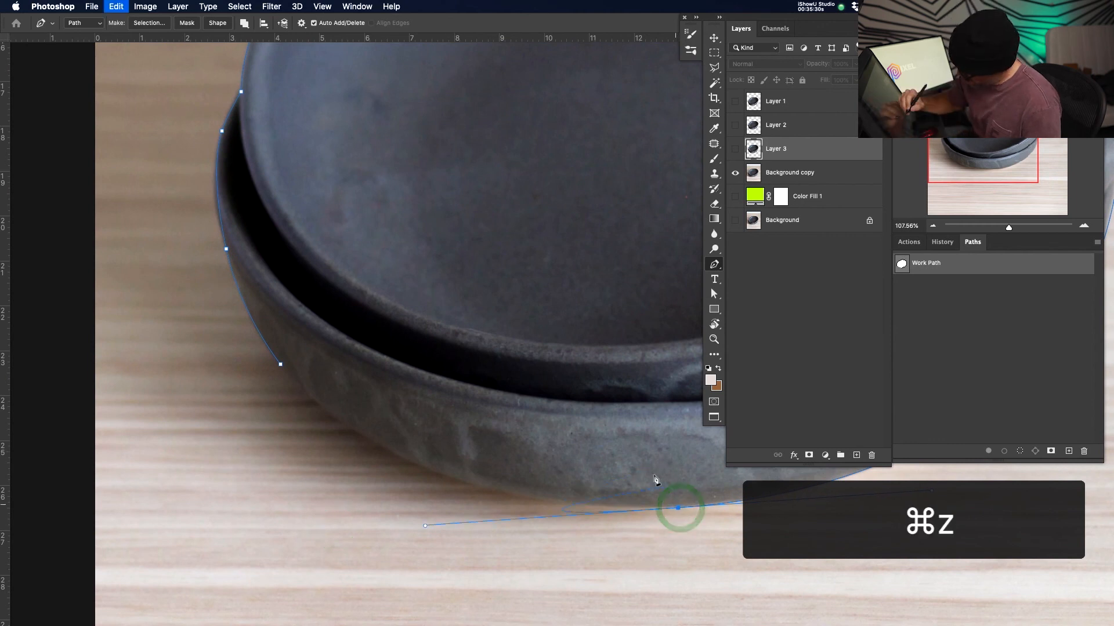
alt+click(679, 508)
drag(435, 471, 333, 431)
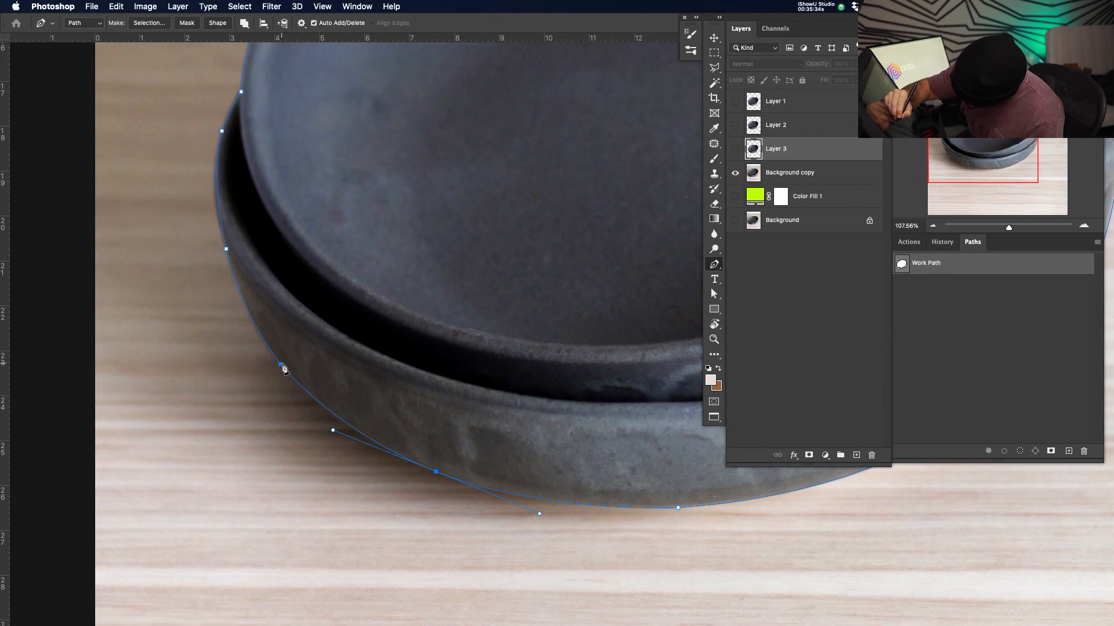
Convert the hand-drawn path to a selection, copy the bowls to another new layer, and show only that layer
key(super+0)
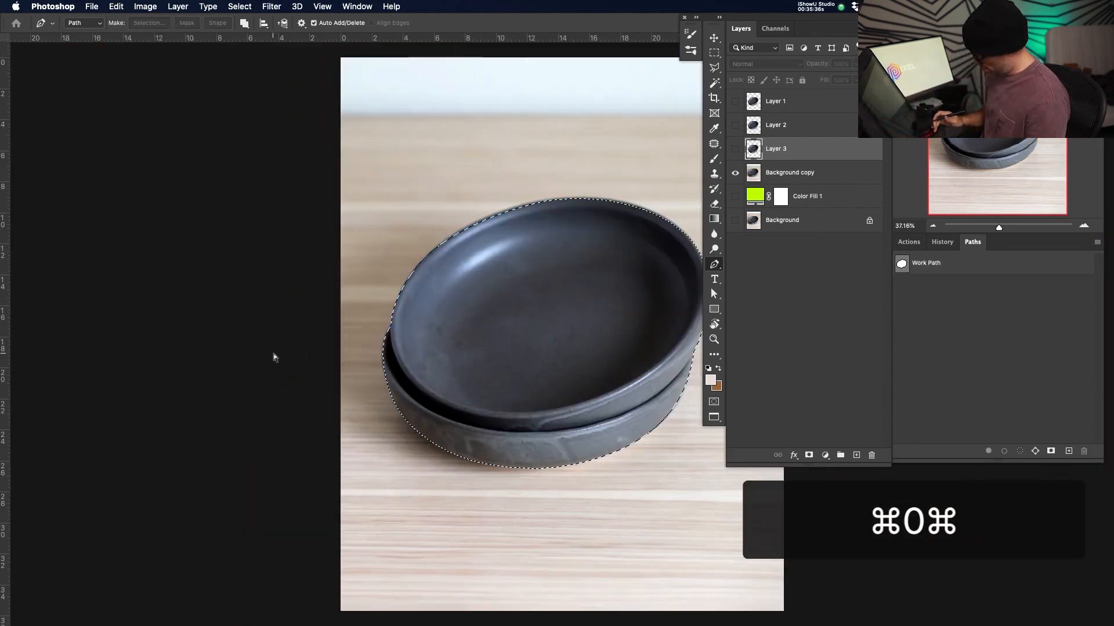
key(super+Return)
key(super+j)
key(super+j)
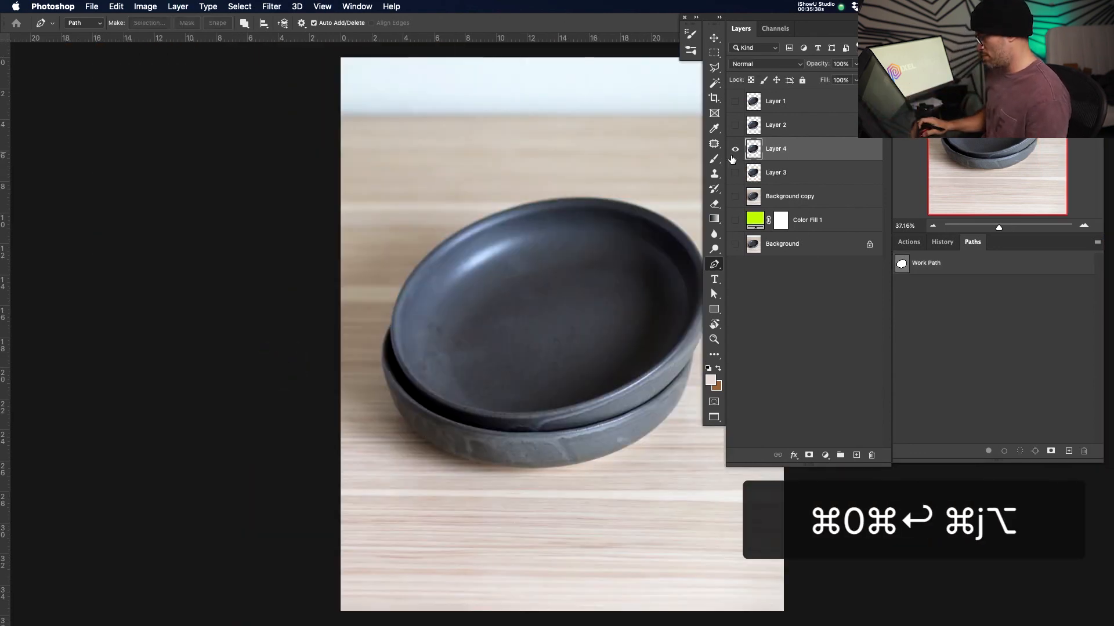
alt+click(735, 149)
Examine the edges of the hand-drawn Pen cutout close up and view the whole pair of bowls
key(z)
drag(497, 470, 419, 457)
drag(490, 425, 390, 457)
drag(510, 384, 436, 393)
drag(514, 313, 519, 445)
drag(554, 365, 492, 398)
drag(379, 410, 442, 378)
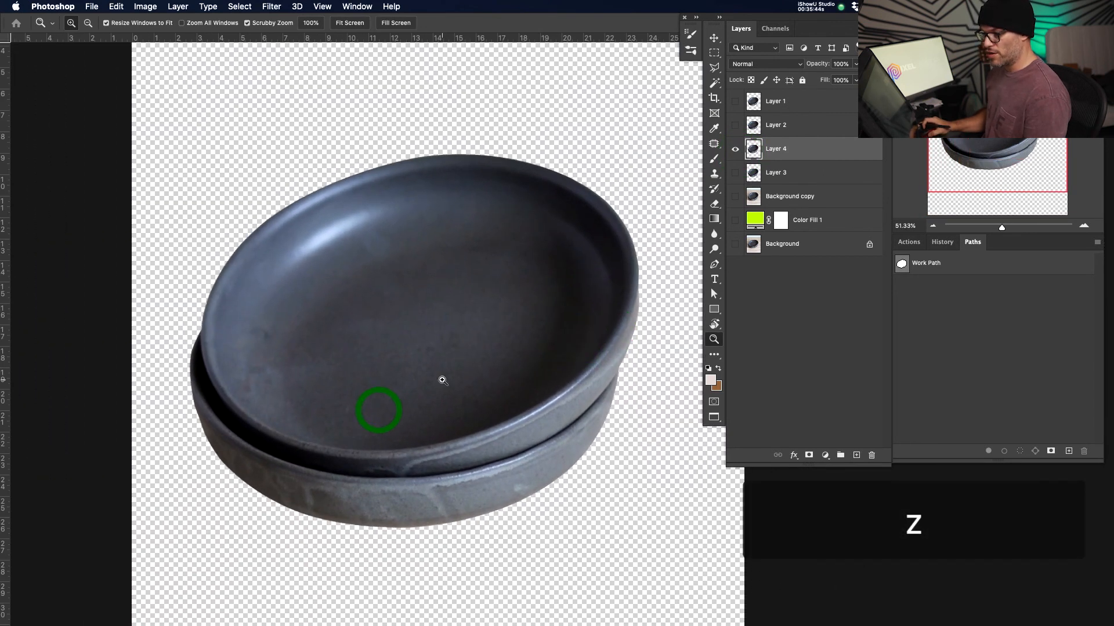
Switch to the open floor lamp document containing the blend if layer and frame the lamp
key(super+grave)
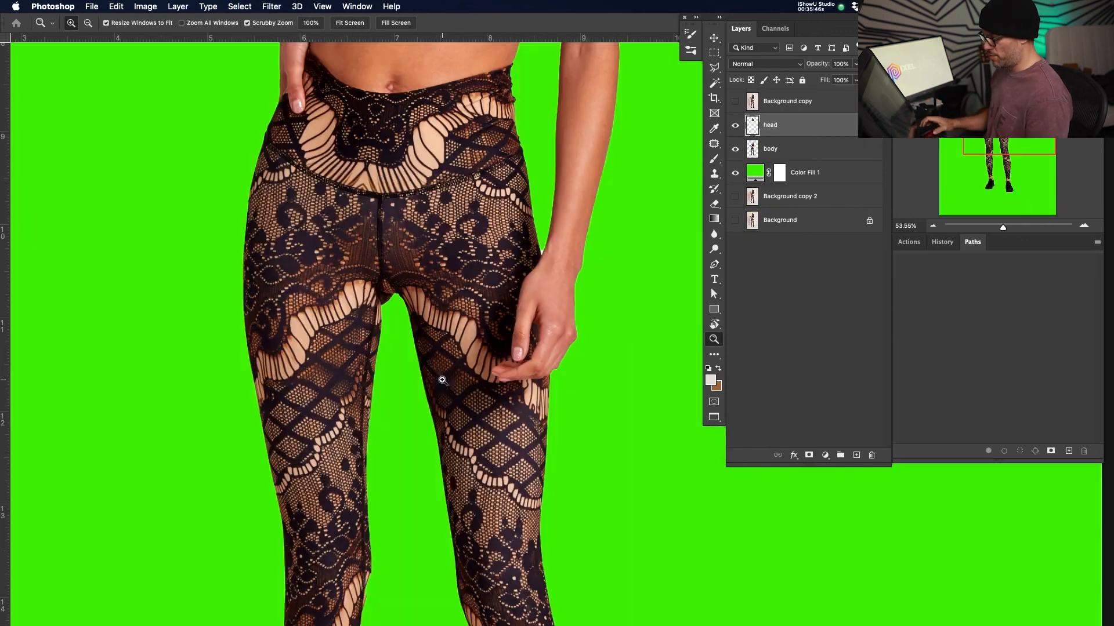
key(super+grave)
key(super+grave)
key(z)
drag(451, 485, 477, 480)
drag(462, 371, 464, 407)
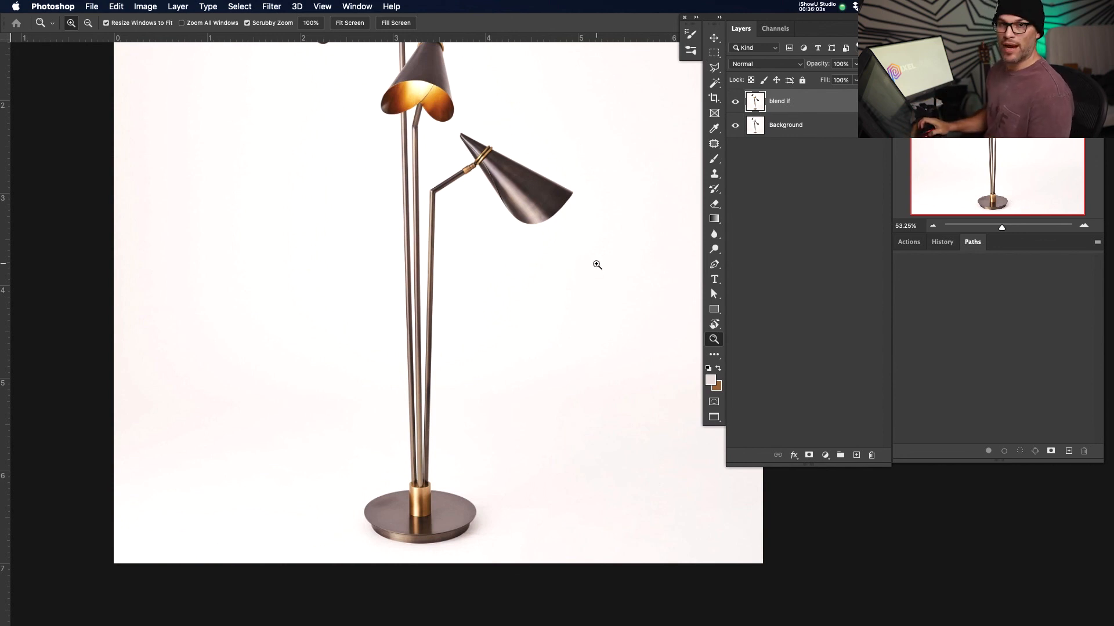
Add a light cyan (#71faff) Solid Color fill layer and place it between the blend if and Background layers
click(824, 455)
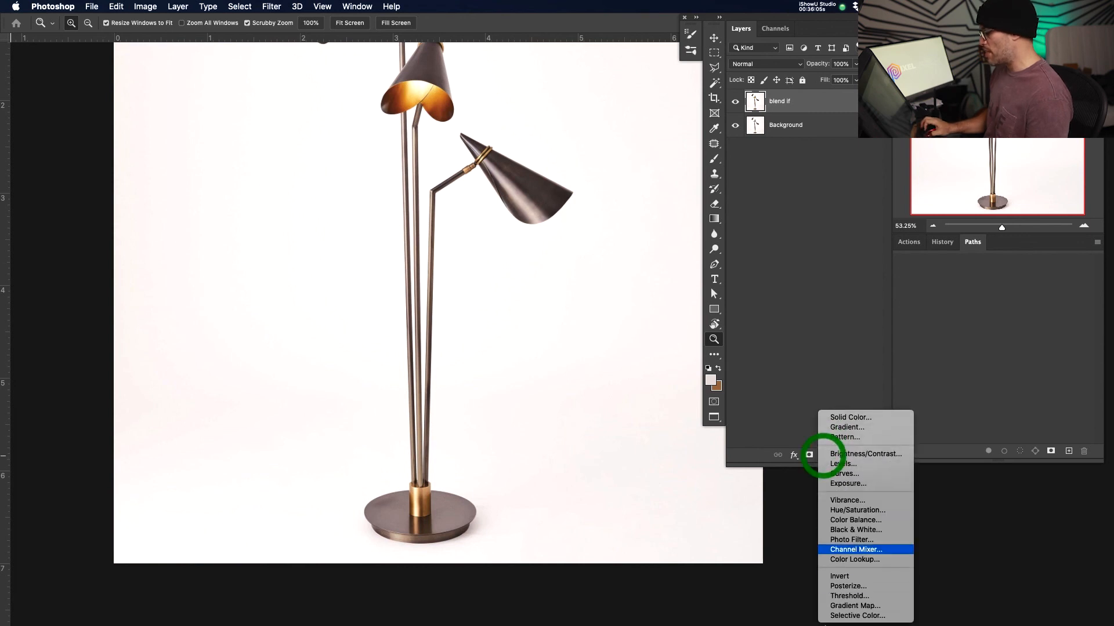
click(850, 417)
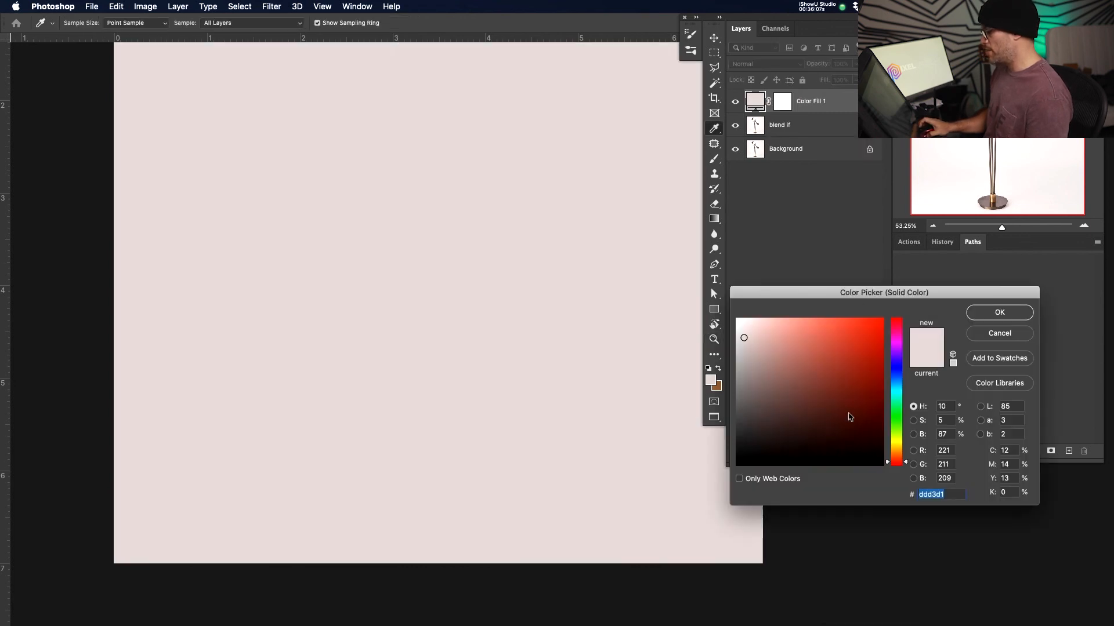
click(885, 334)
drag(888, 335, 899, 391)
drag(872, 397, 823, 313)
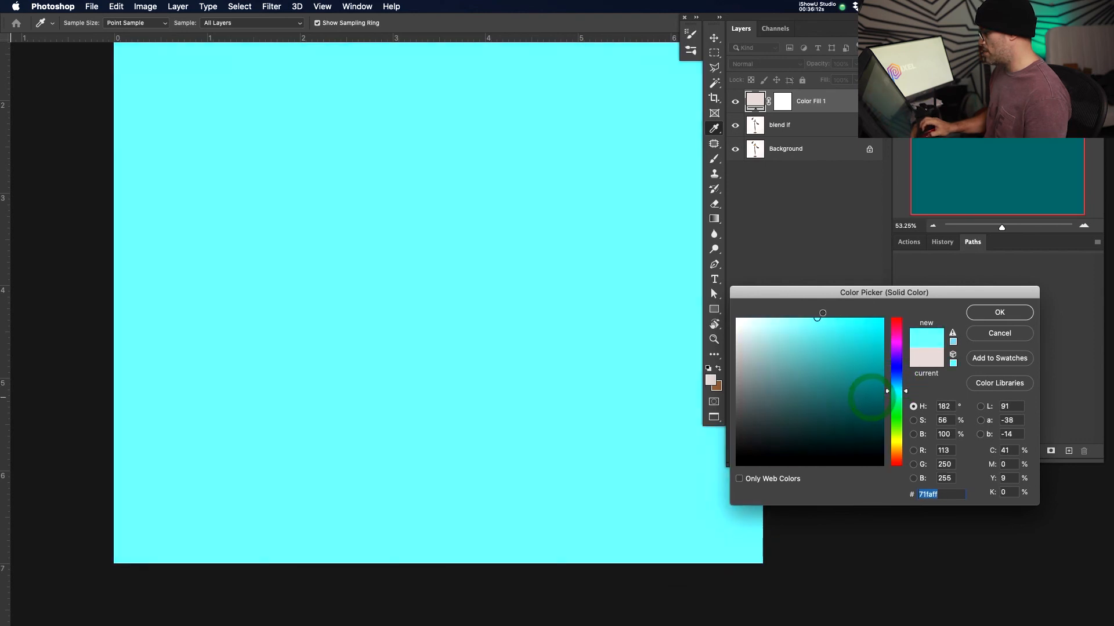
click(1000, 312)
drag(830, 101, 830, 141)
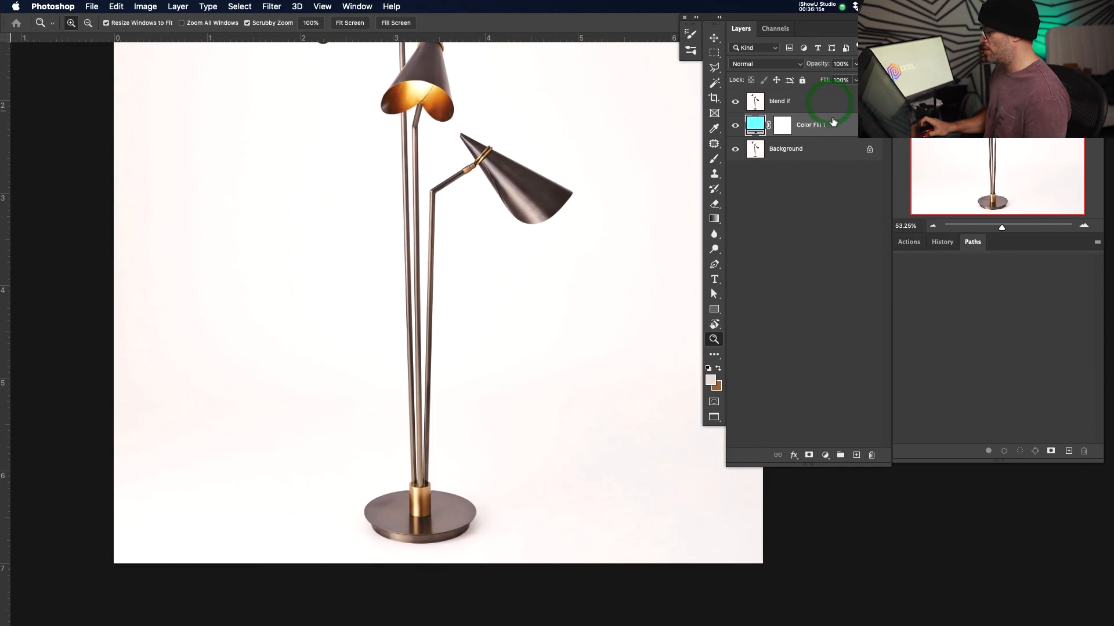
Open the blending options of the blend if layer and set the Blend If highlight limit for This Layer to 218
click(832, 110)
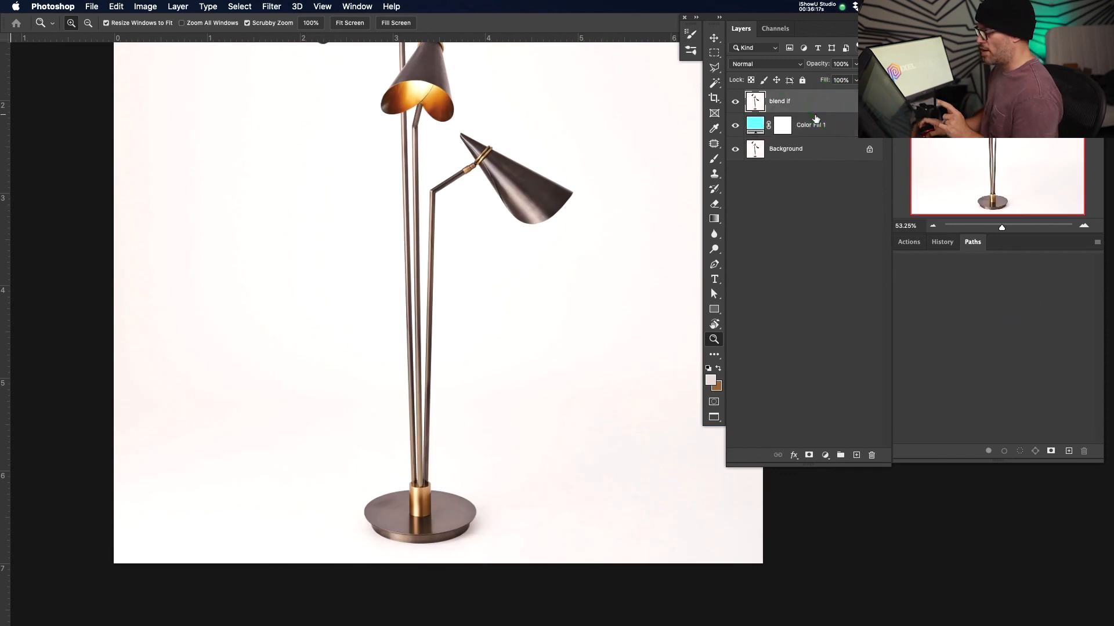
drag(516, 245, 515, 316)
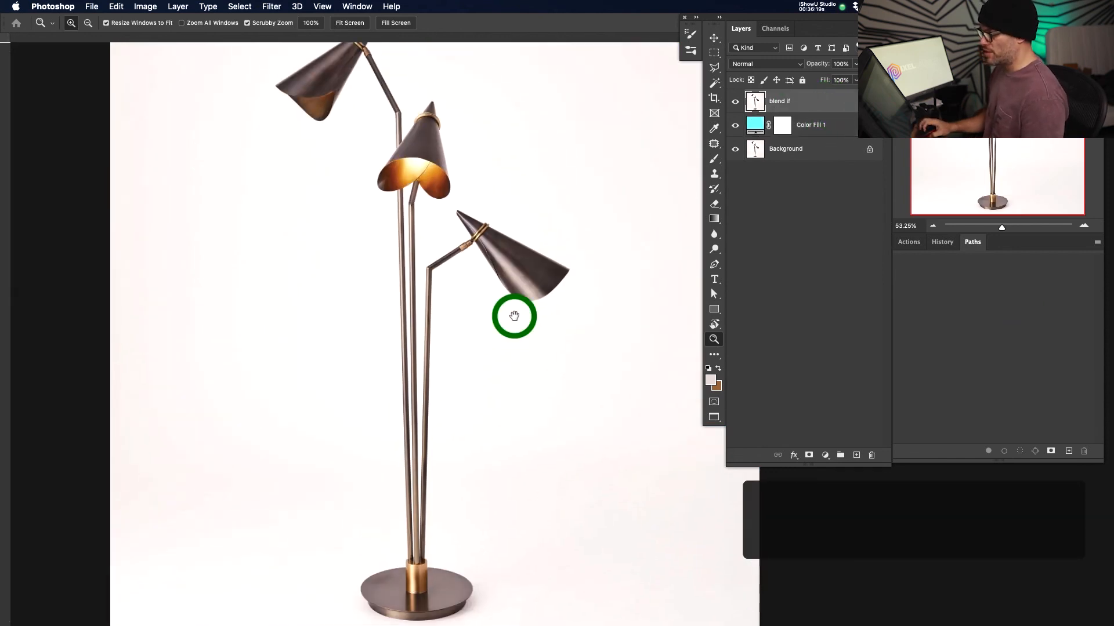
double_click(830, 102)
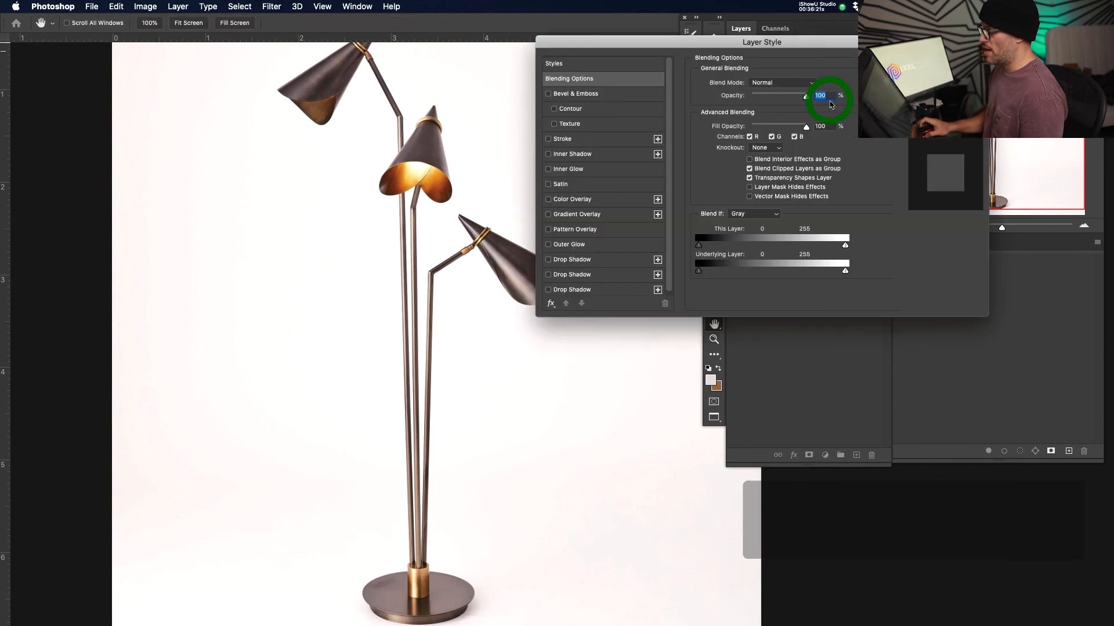
drag(669, 45, 684, 335)
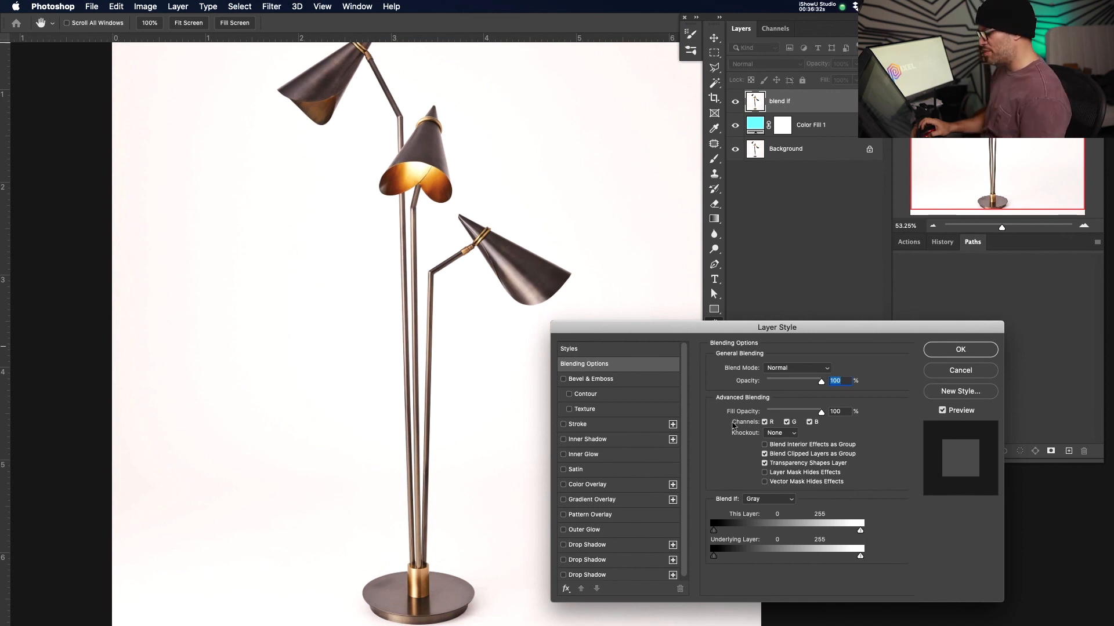
drag(671, 336, 696, 286)
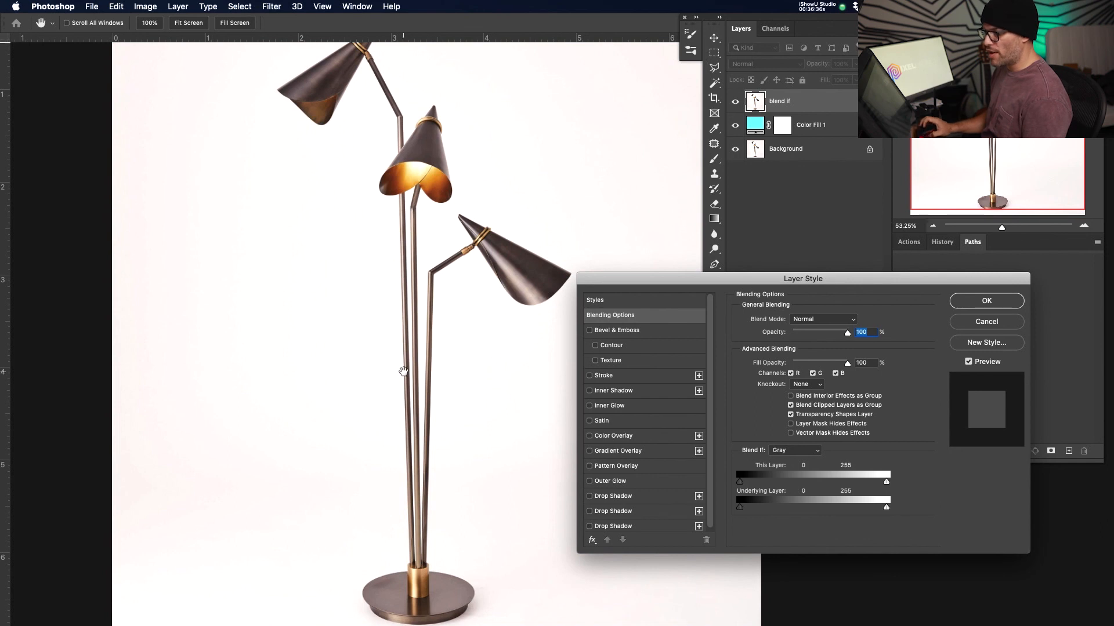
drag(510, 580, 432, 435)
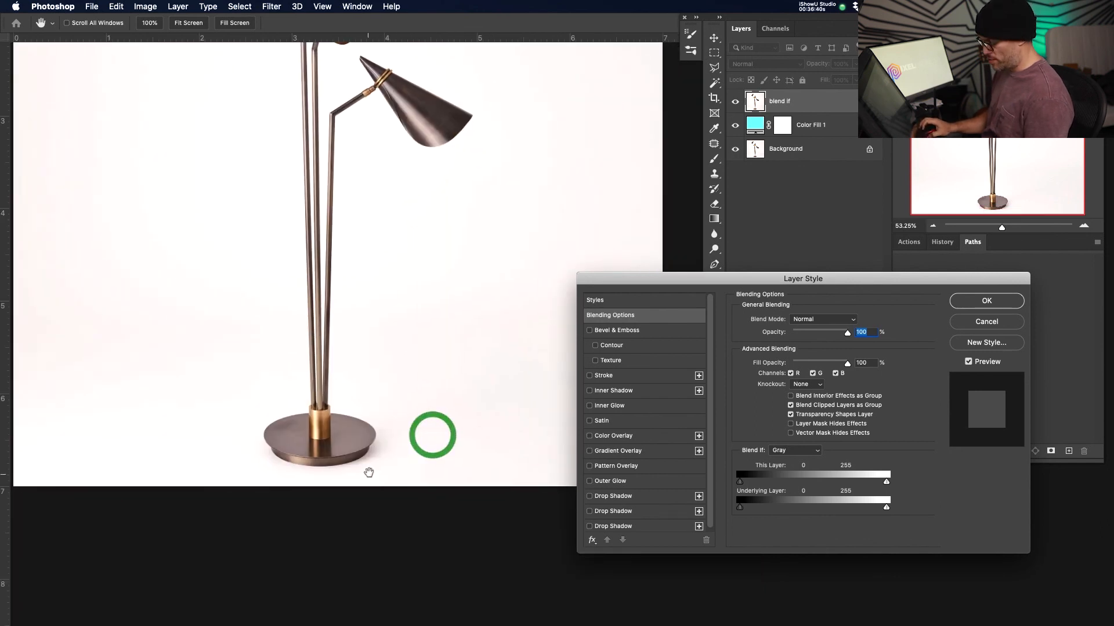
key(v)
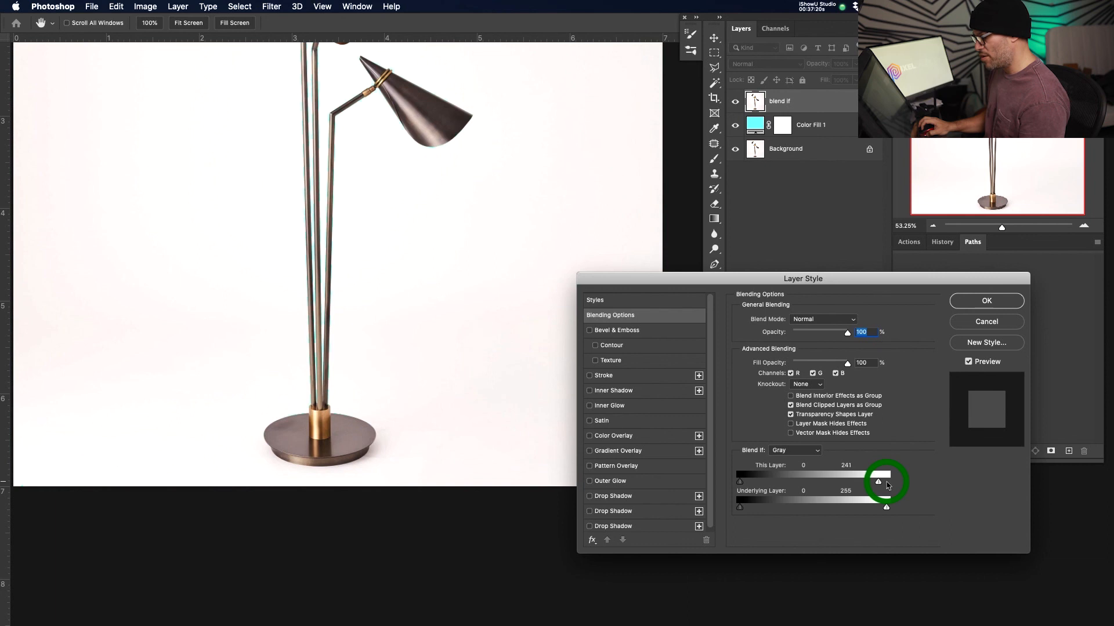
drag(886, 484, 869, 485)
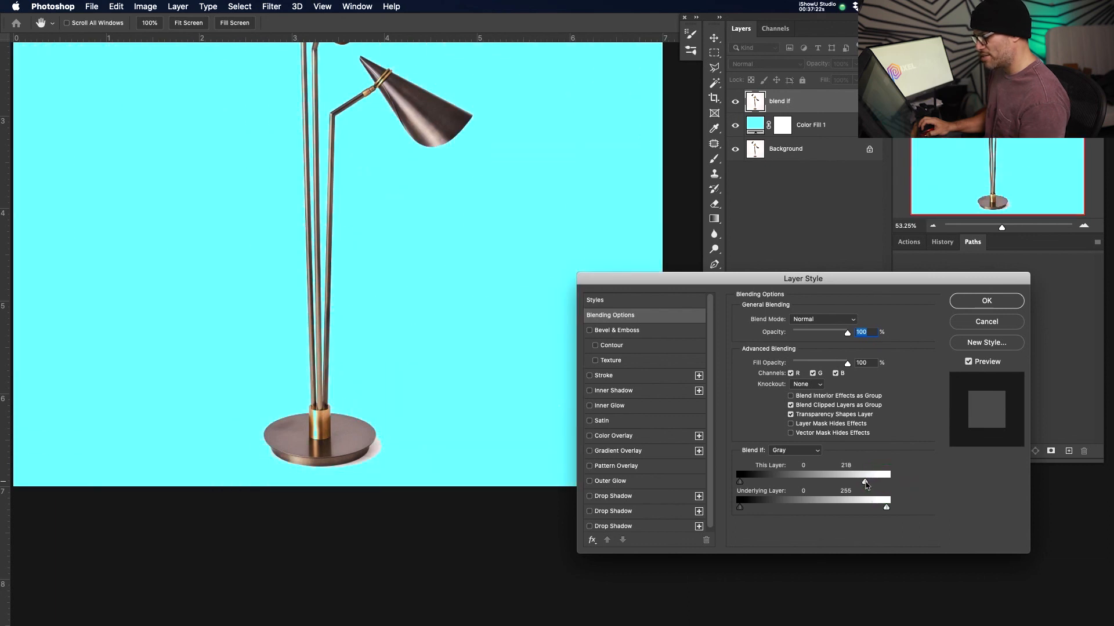
View the whole lamp against the cyan fill and lower the This Layer highlight limit to 208
drag(272, 164, 284, 257)
key(z)
drag(402, 242, 380, 257)
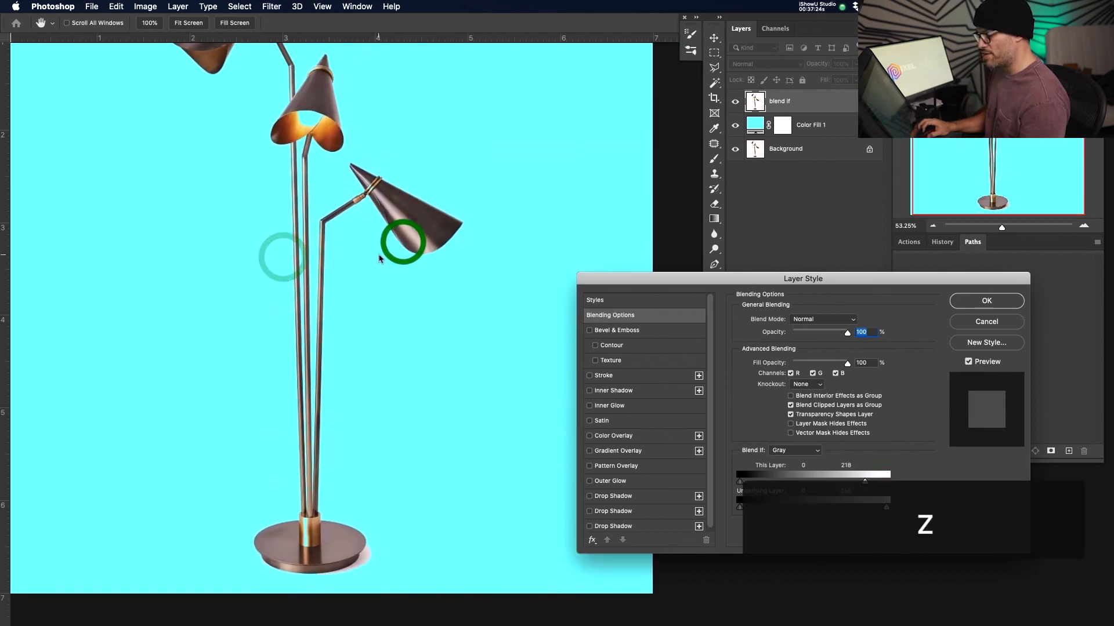
key(super+minus)
key(super+minus)
drag(496, 362, 438, 339)
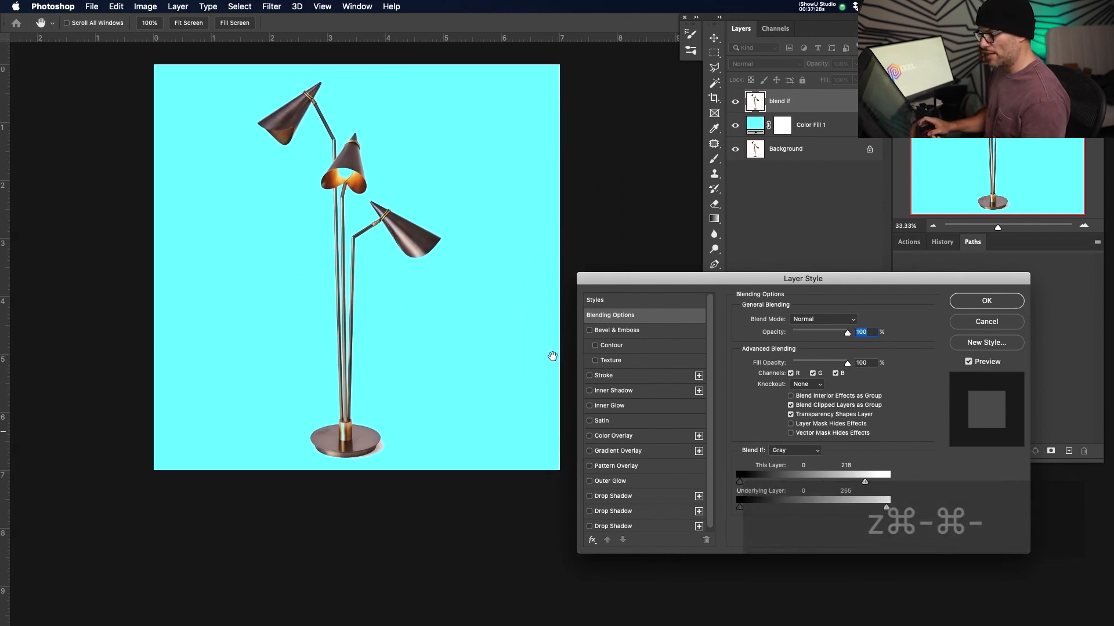
mouse_move(866, 485)
mouse_down()
mouse_move(899, 487)
mouse_move(865, 492)
mouse_up()
Split the This Layer highlight limit to 137 / 221 to soften the shadow beside the lamp's base, and apply the blending options
key(z)
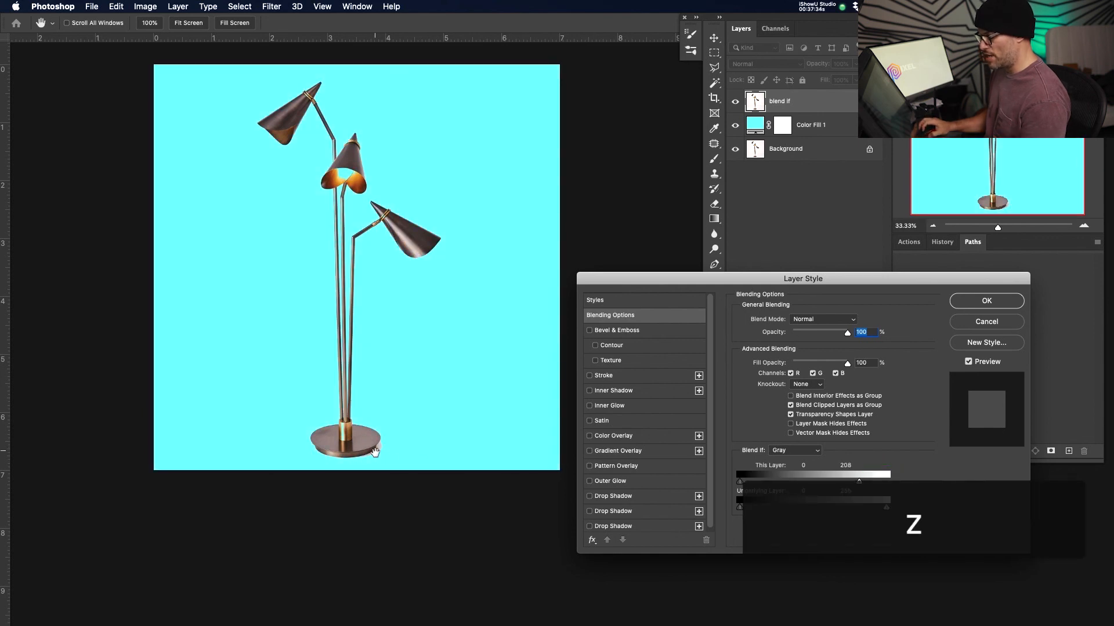
key(super+equal)
key(super+equal)
key(super+equal)
key(super+equal)
drag(196, 516, 455, 323)
drag(303, 440, 394, 192)
drag(294, 367, 580, 192)
drag(351, 424, 576, 362)
drag(388, 382, 339, 402)
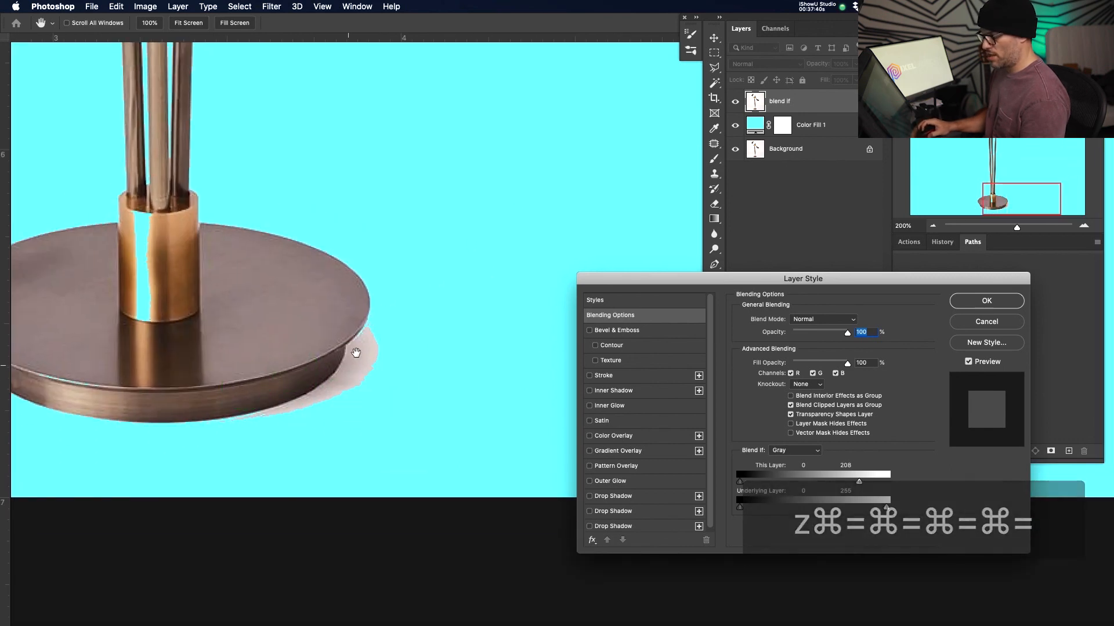
key(alt)
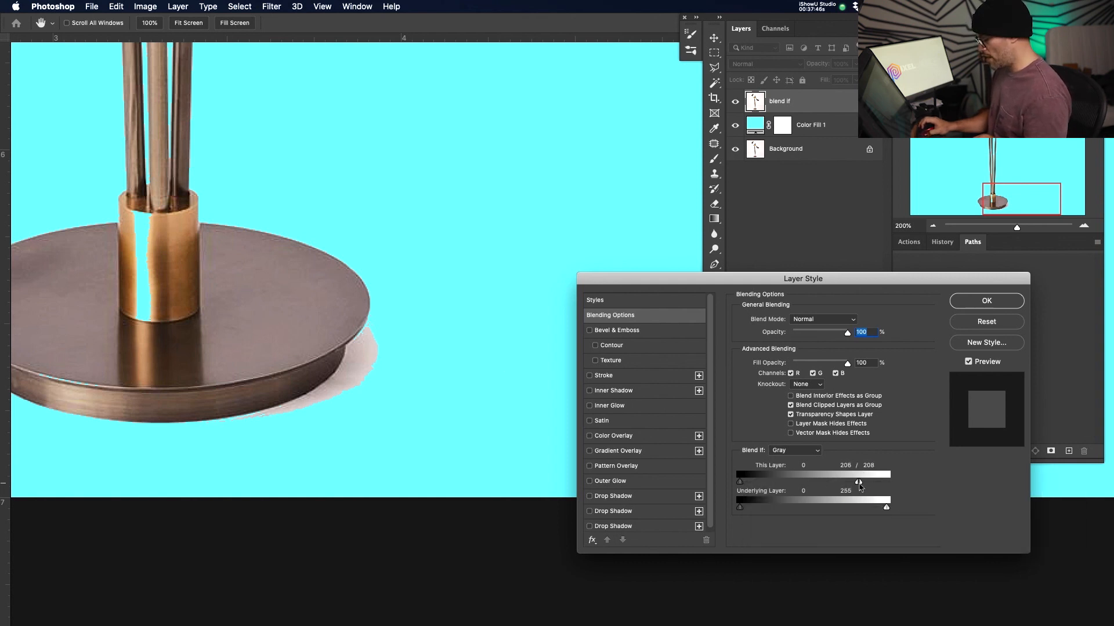
drag(857, 482, 822, 492)
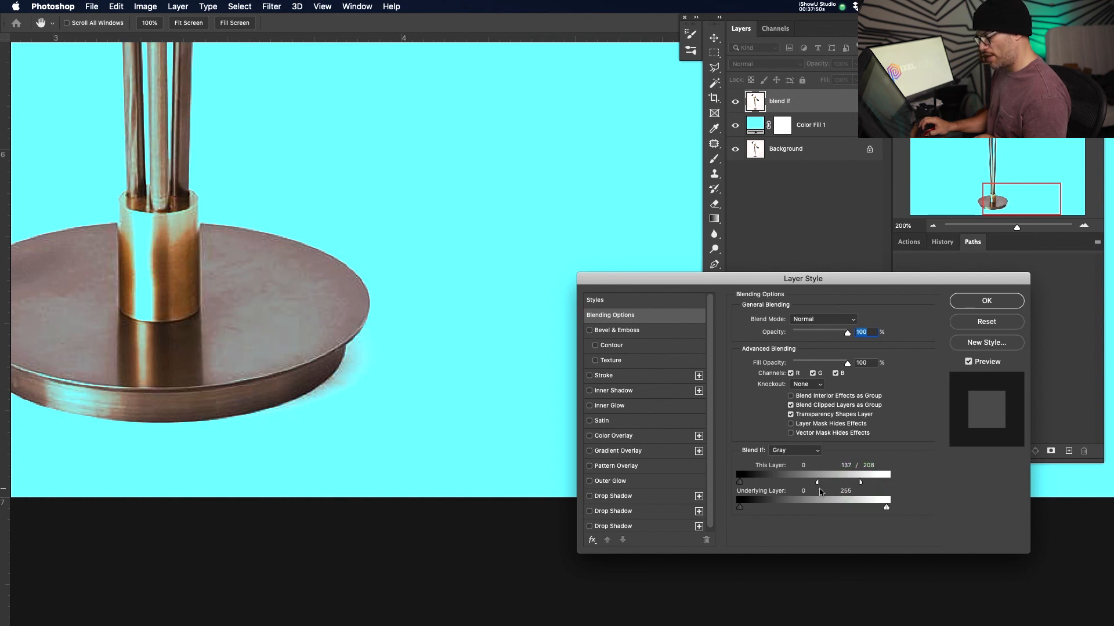
drag(863, 483, 868, 485)
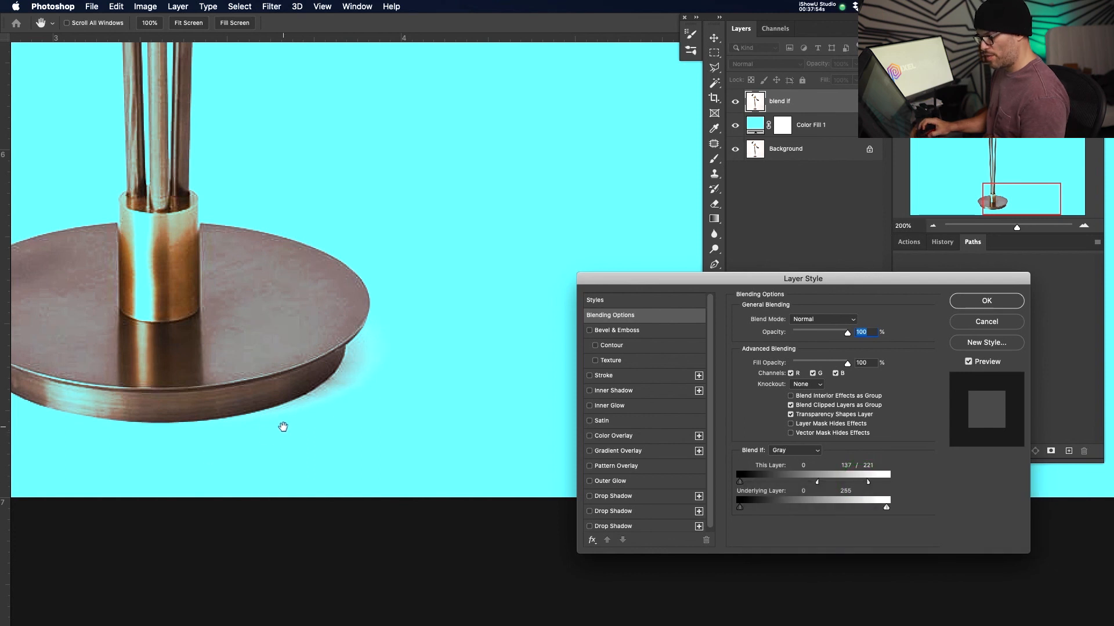
key(z)
click(356, 303)
key(Return)
Examine the lamp's shades and poles close up for highlights made transparent by Blend If
key(z)
drag(429, 301, 401, 317)
drag(408, 288, 487, 498)
drag(507, 162, 499, 246)
drag(531, 247, 577, 234)
key(v)
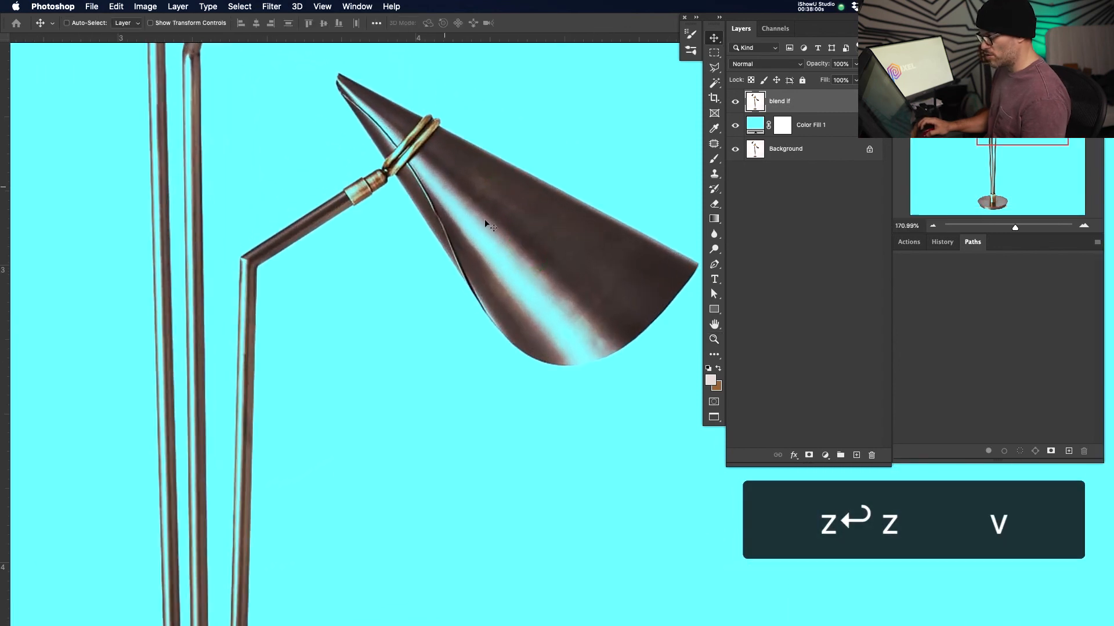
drag(365, 229, 445, 302)
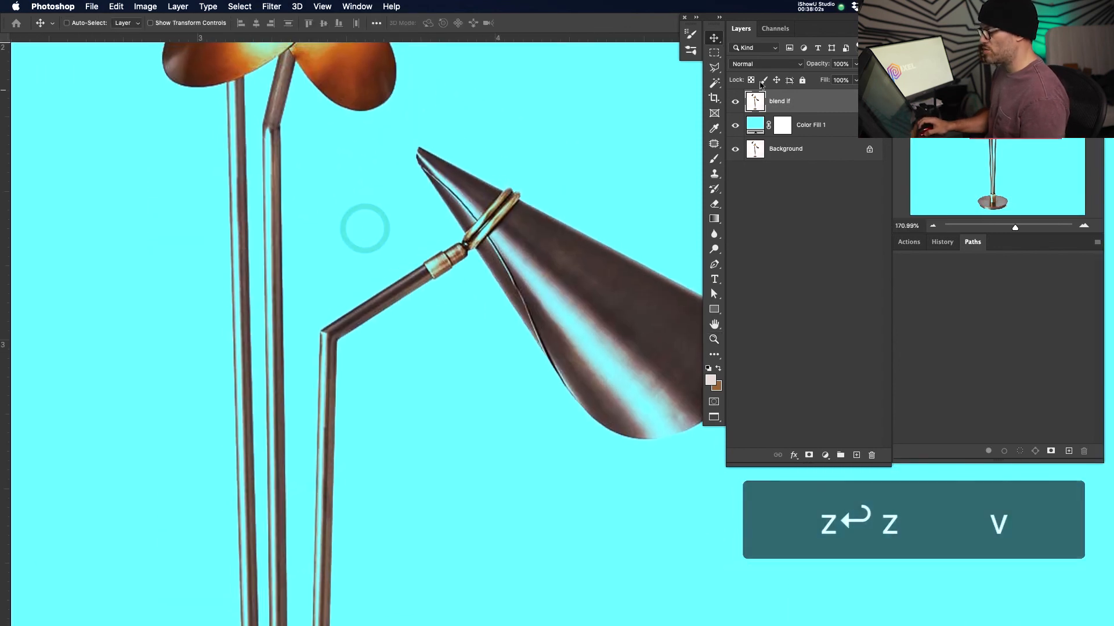
drag(335, 134, 407, 309)
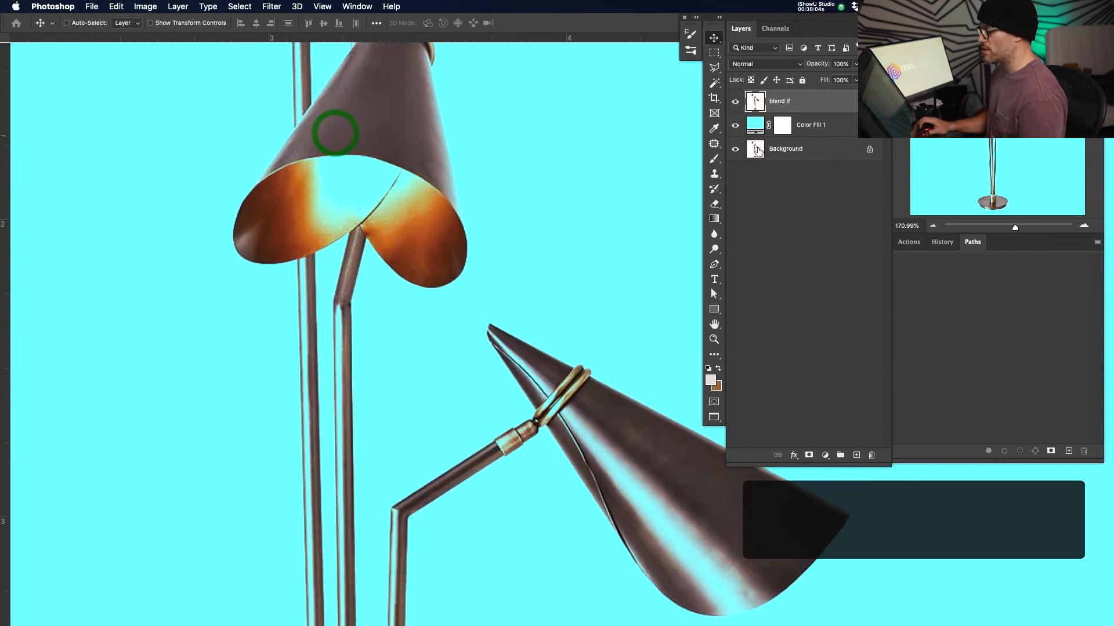
Duplicate the Background layer and move the copy to the top of the layer stack
click(789, 150)
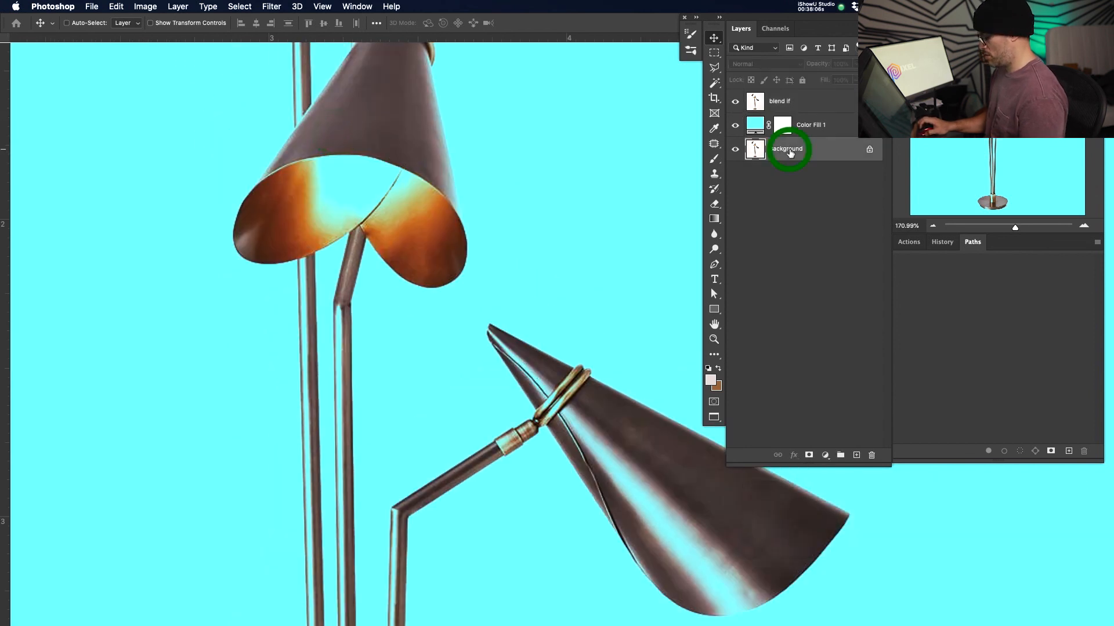
key(super+j)
key(super+shift+bracketright)
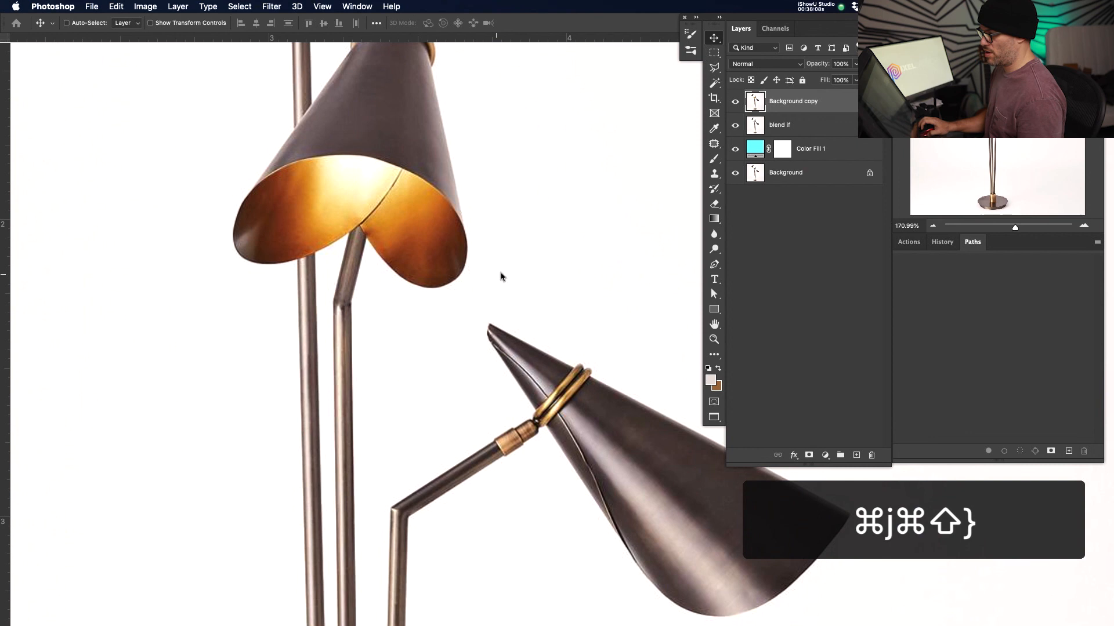
Select the lamp on the Background copy layer with Select Subject
key(z)
drag(532, 234, 479, 269)
key(w)
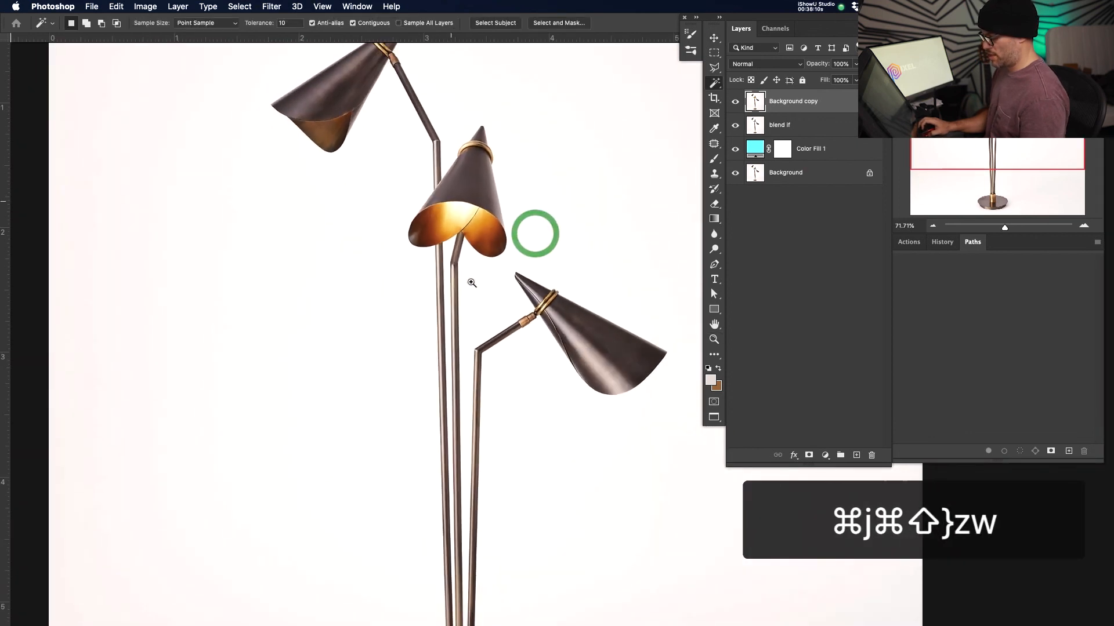
click(498, 26)
Subtract the leftover background near the lower shade's arm and under the middle shade from the selection with the Magic Wand
drag(582, 552, 544, 156)
drag(525, 328, 532, 423)
drag(446, 190, 480, 287)
key(shift+w)
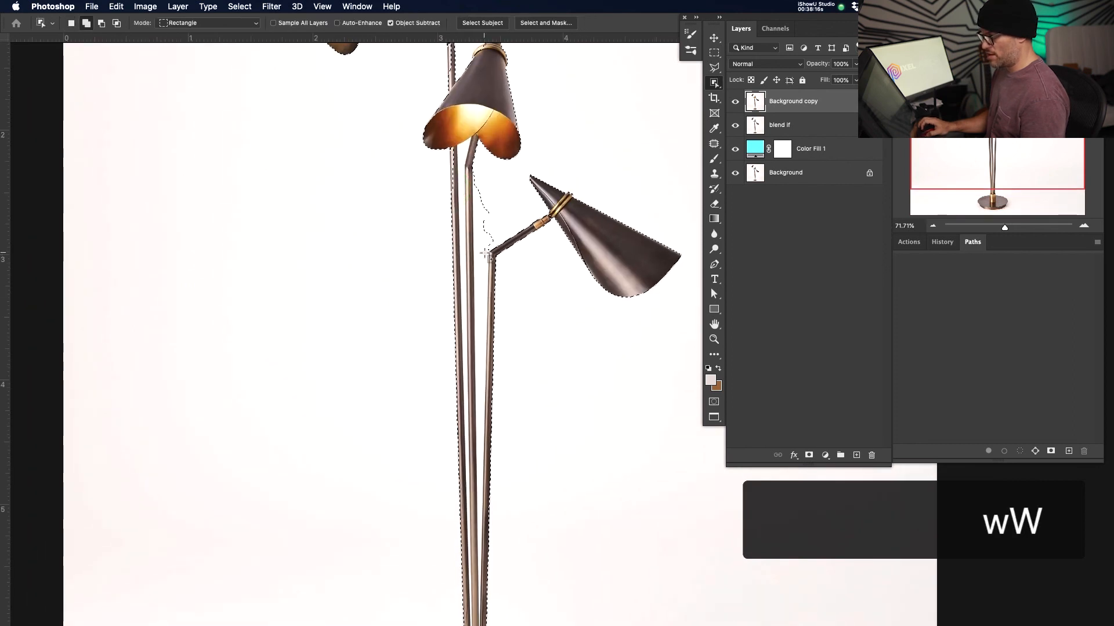
key(shift+w)
key(shift+w)
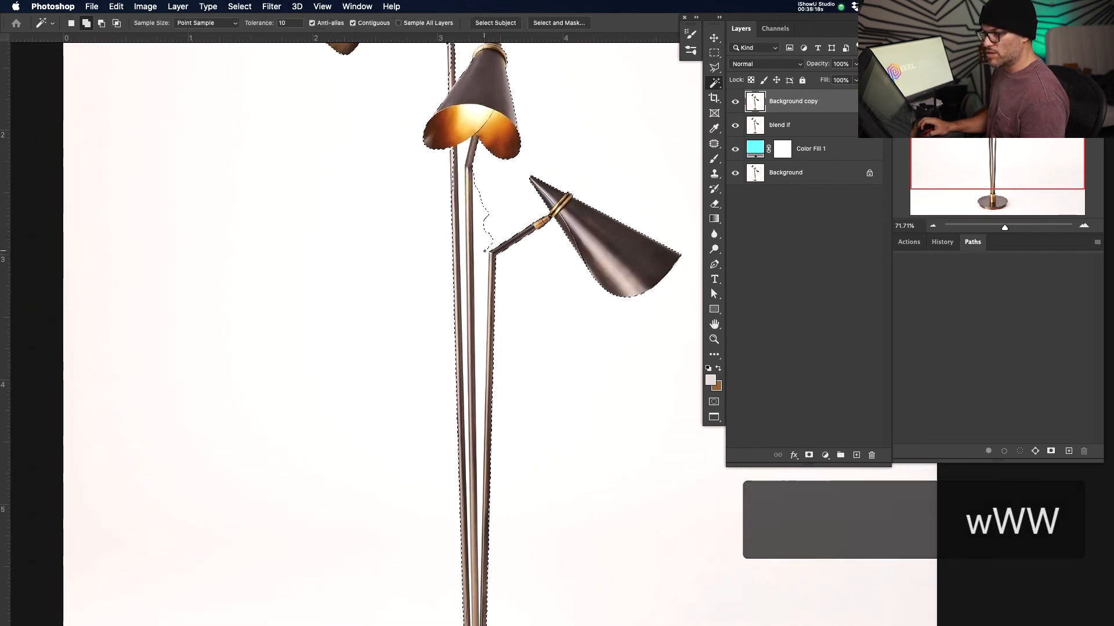
key(alt)
alt+click(484, 255)
scroll(484, 321, down, 2)
alt+click(462, 144)
Examine the selection edges close up along the lamp's poles and between them
key(space)
drag(582, 482, 566, 232)
drag(471, 284, 513, 512)
drag(505, 103, 527, 364)
drag(540, 466, 553, 199)
key(z)
drag(517, 564, 586, 510)
key(space)
drag(562, 399, 556, 623)
click(561, 460)
drag(547, 268, 553, 477)
drag(547, 315, 568, 574)
drag(559, 346, 541, 580)
click(557, 373)
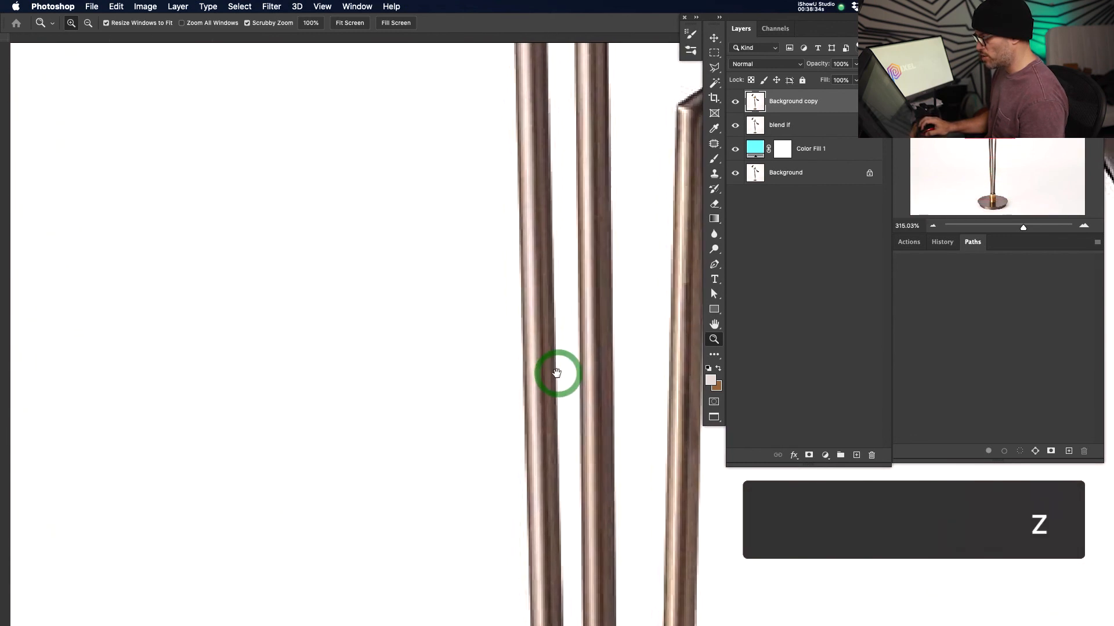
drag(514, 271, 525, 555)
drag(543, 232, 539, 352)
Correct the selection along the leftmost pole just below the middle shade with the Polygonal Lasso, undoing a wrong attempt
key(l)
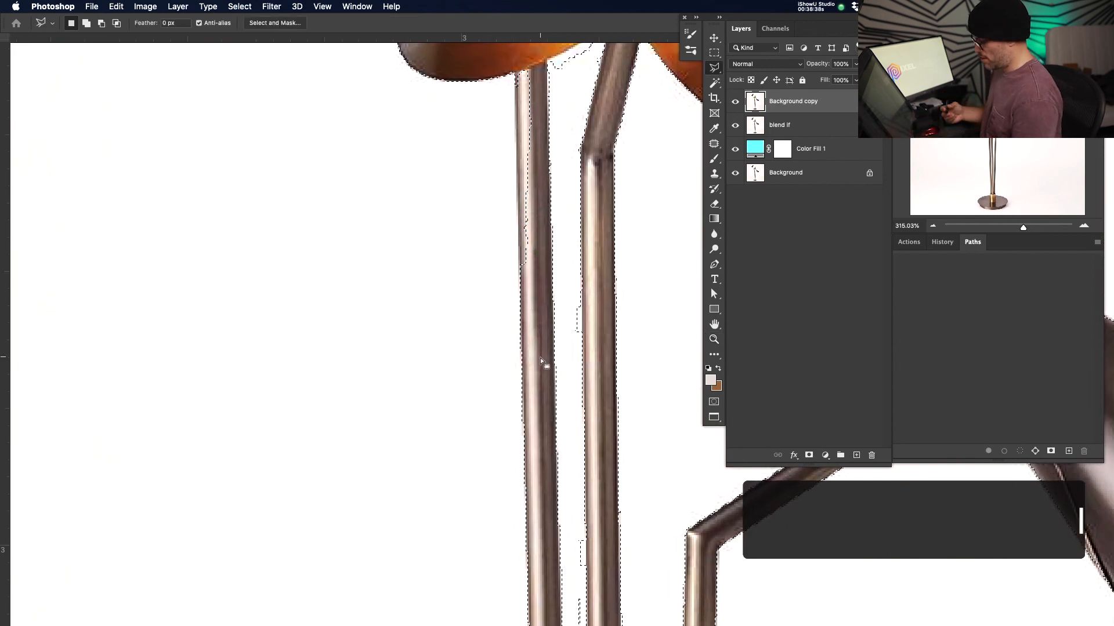
alt+click(516, 74)
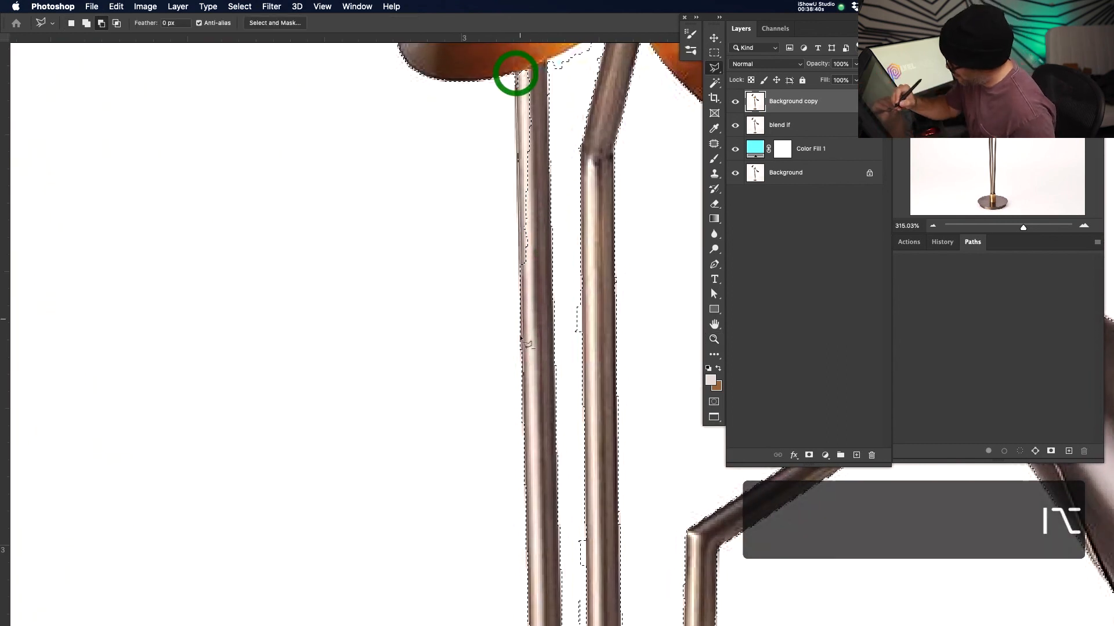
click(522, 378)
click(551, 380)
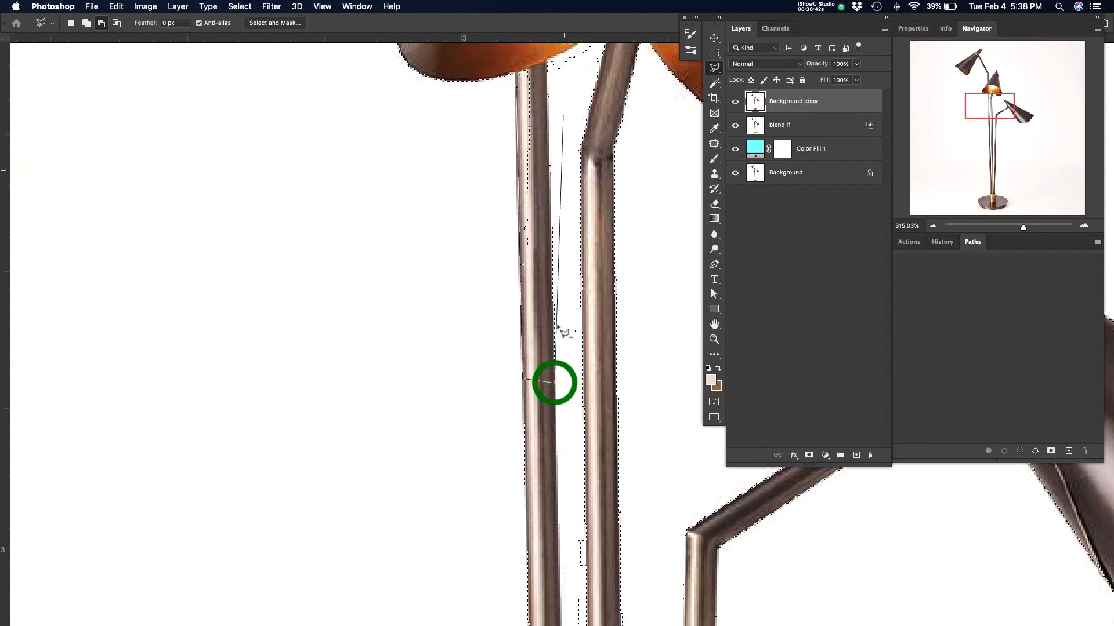
click(517, 69)
key(super+z)
click(554, 381)
click(514, 117)
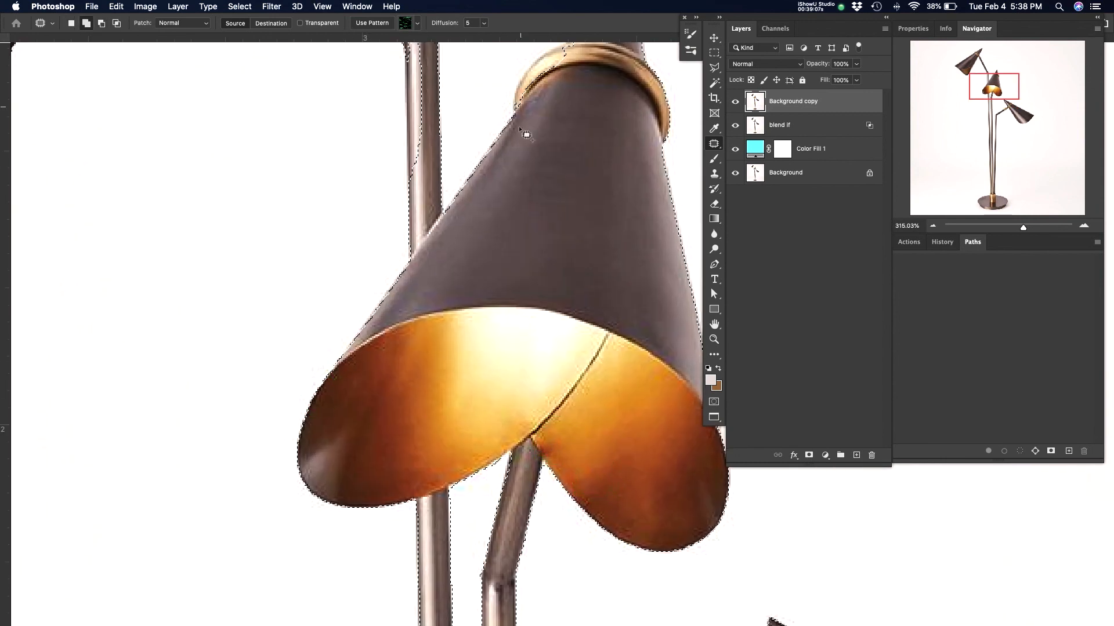
Copy the selected lamp to a new layer and hide the Background copy, Color Fill 1 and Background layers
scroll(522, 290, up, 3)
drag(532, 256, 494, 293)
click(367, 255)
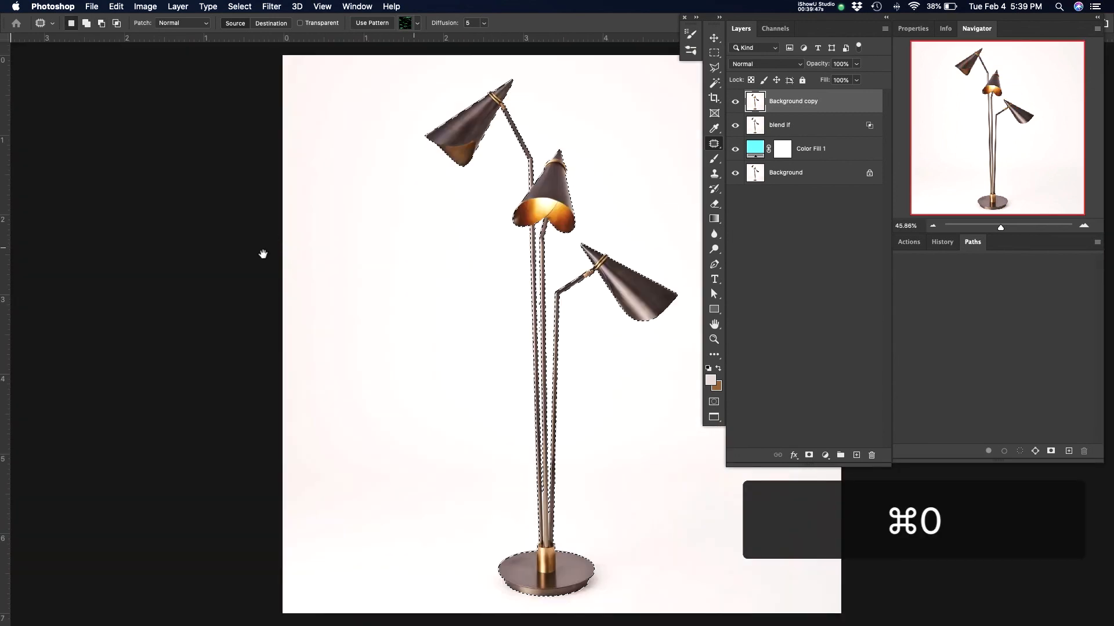
key(super+j)
key(super+k)
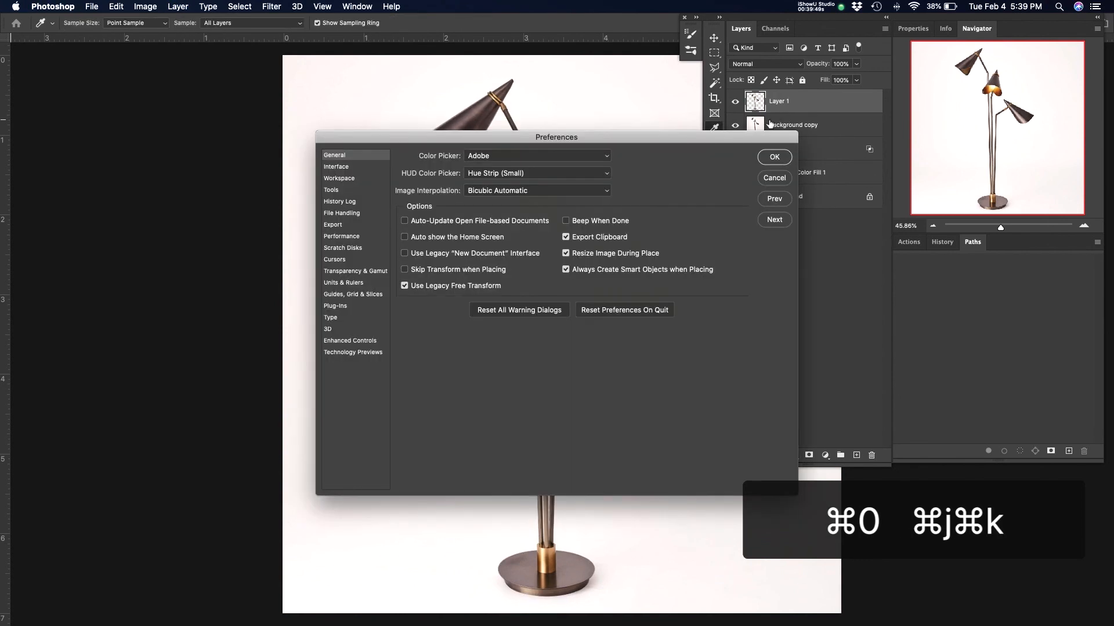
key(Escape)
alt+click(735, 100)
drag(609, 270, 507, 226)
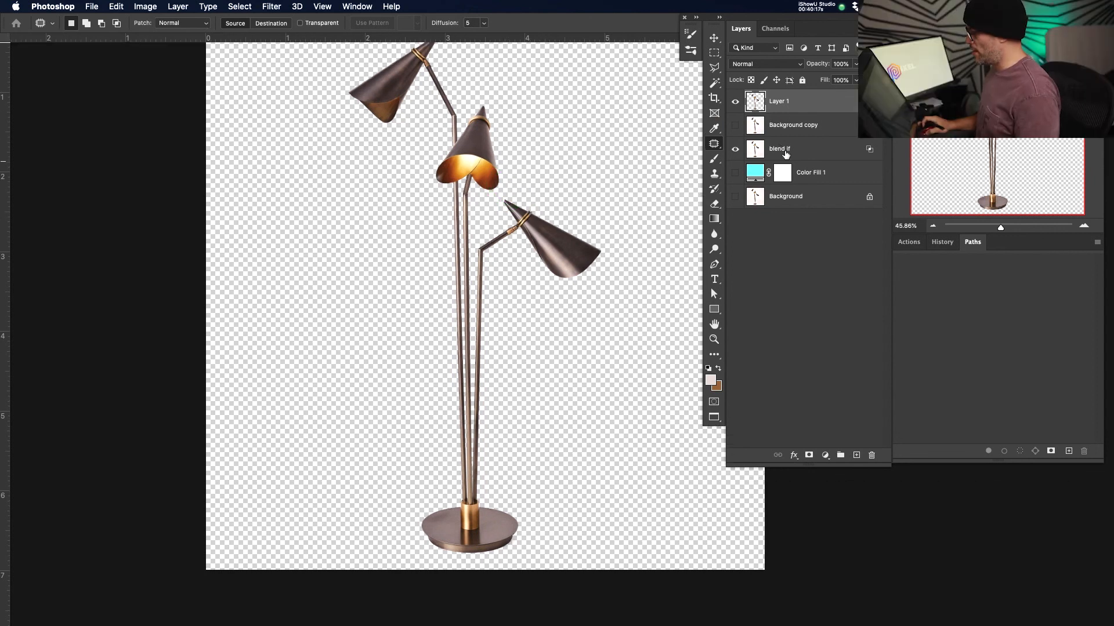
Show the cyan Color Fill 1 layer behind the lamp cutout and frame the lamp
click(735, 172)
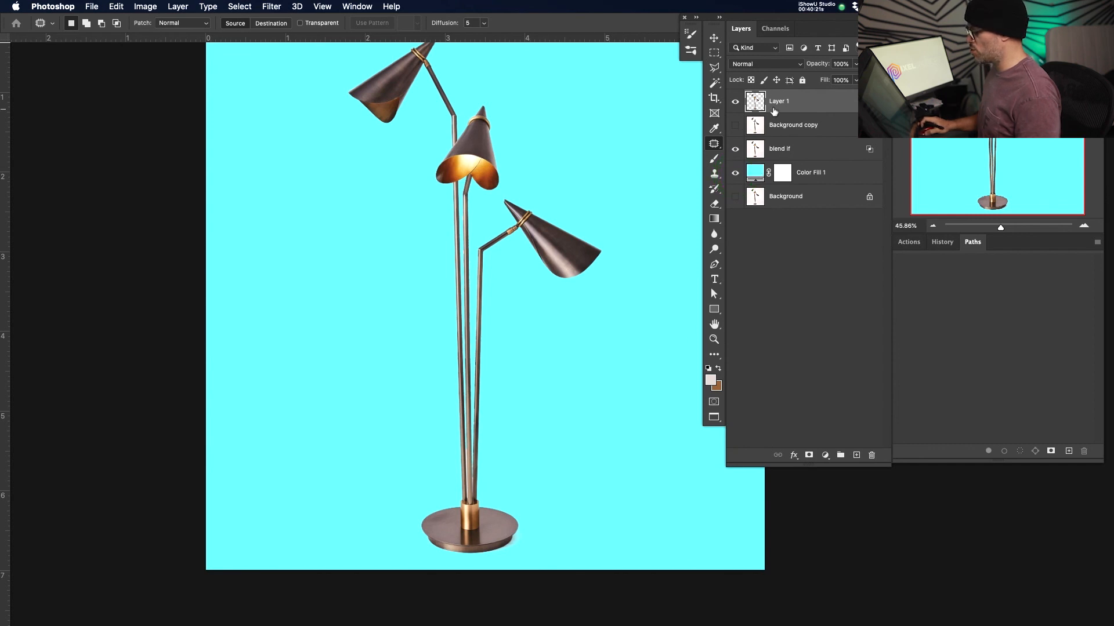
drag(510, 320, 515, 357)
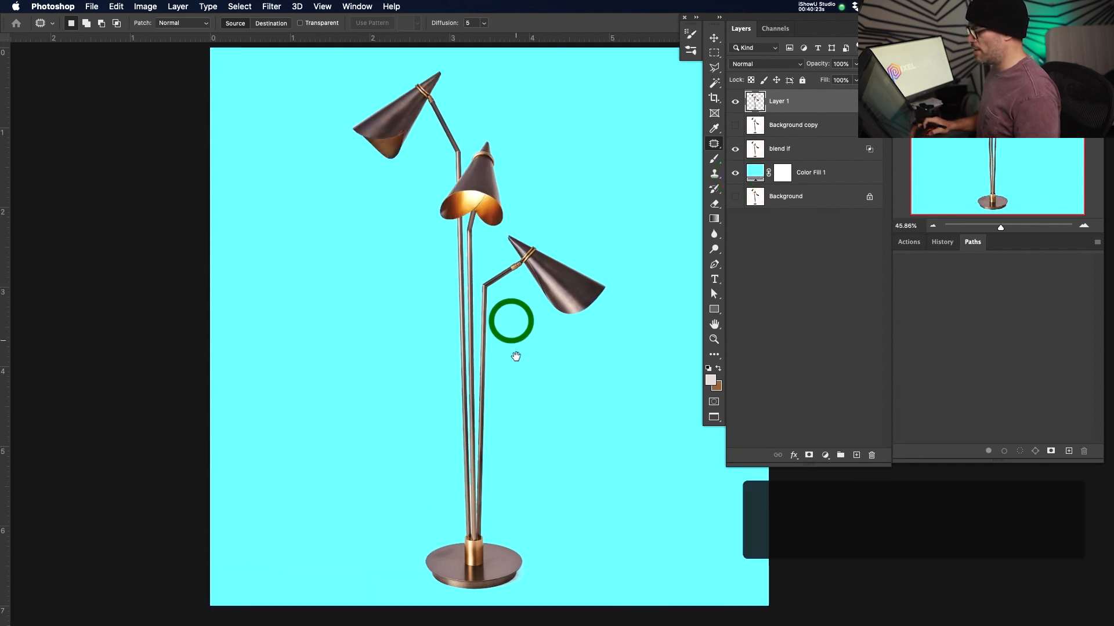
key(z)
drag(541, 285, 686, 154)
Toggle the visibility of Layer 1 to compare the selection cutout with the Blend If cutout
click(738, 103)
key(z)
drag(590, 209, 552, 238)
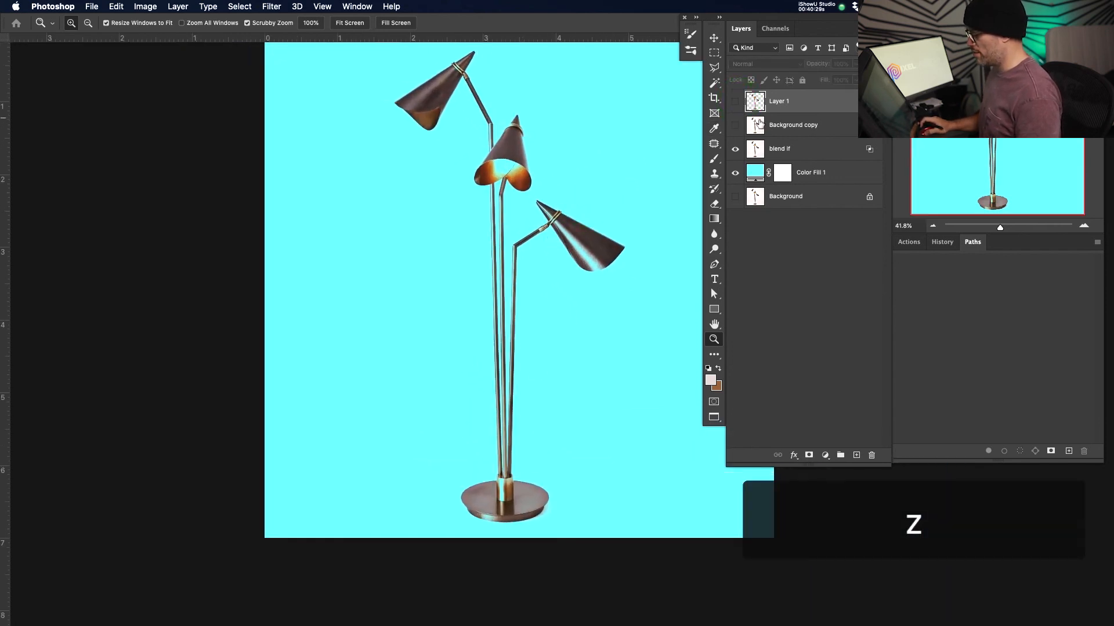
click(733, 107)
click(733, 107)
click(733, 108)
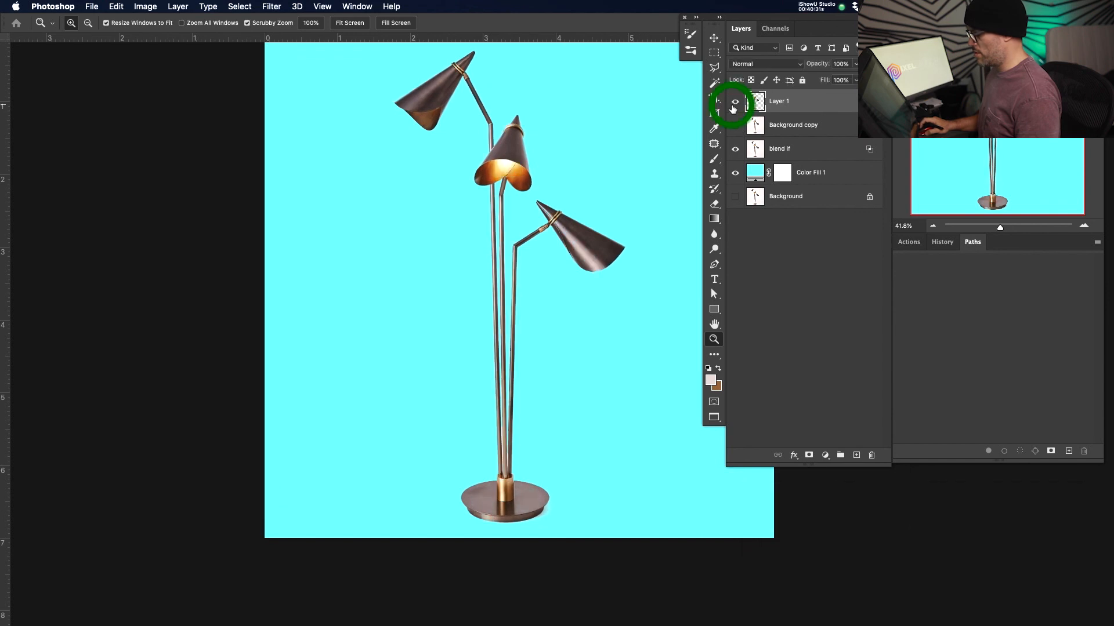
Split the white This Layer slider of the blend if layer to 82 / 208, clearing the residue beside the lamp base
key(space)
drag(569, 378, 459, 360)
drag(432, 497, 545, 400)
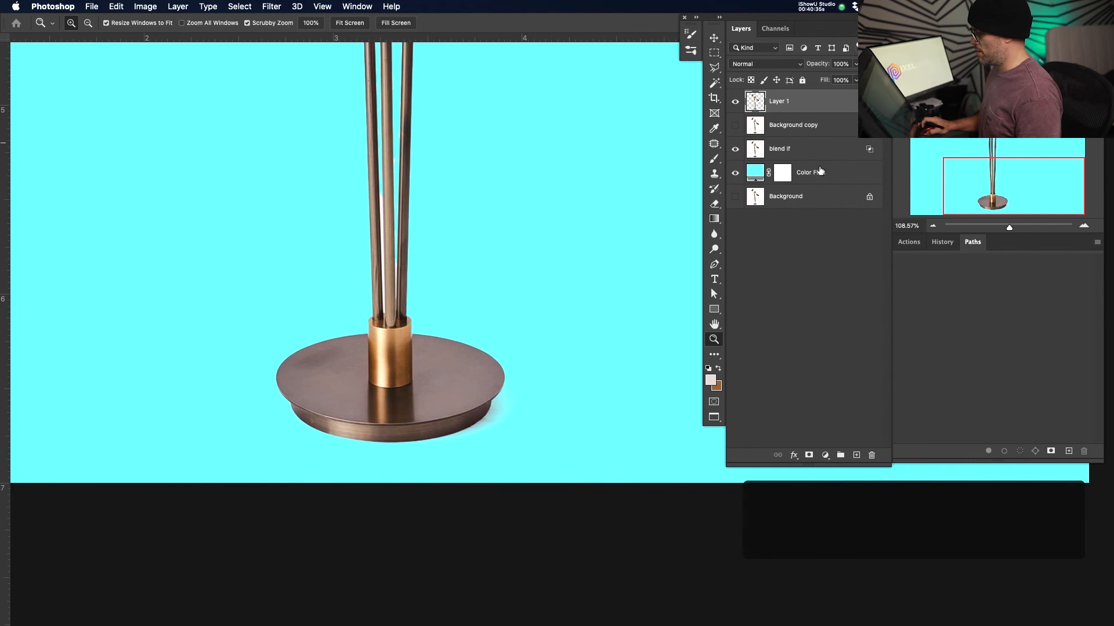
double_click(829, 147)
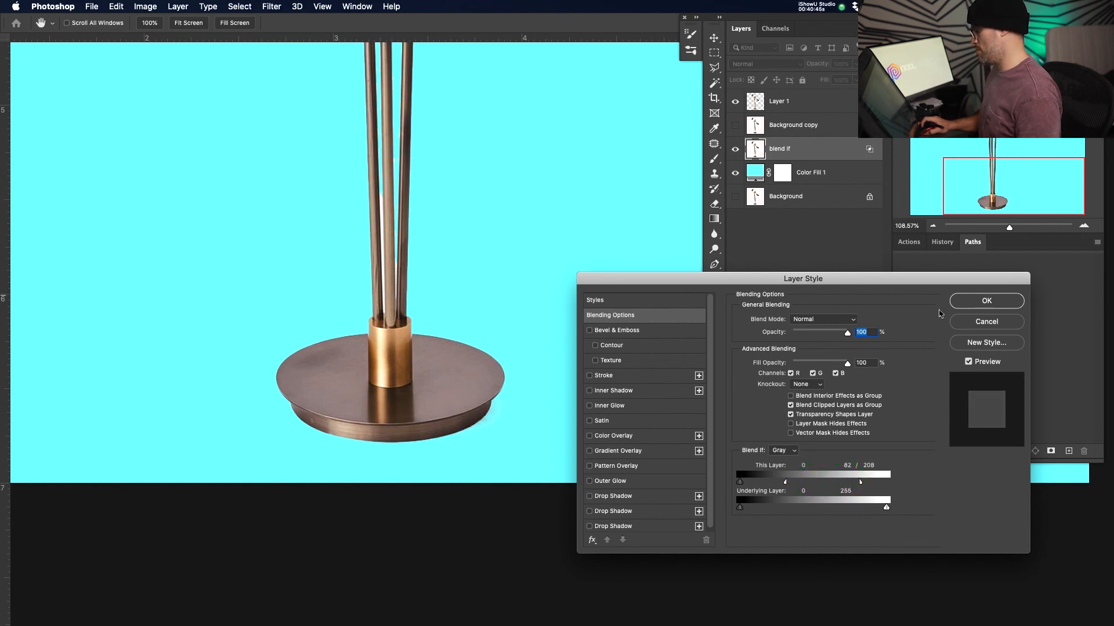
click(975, 298)
key(v)
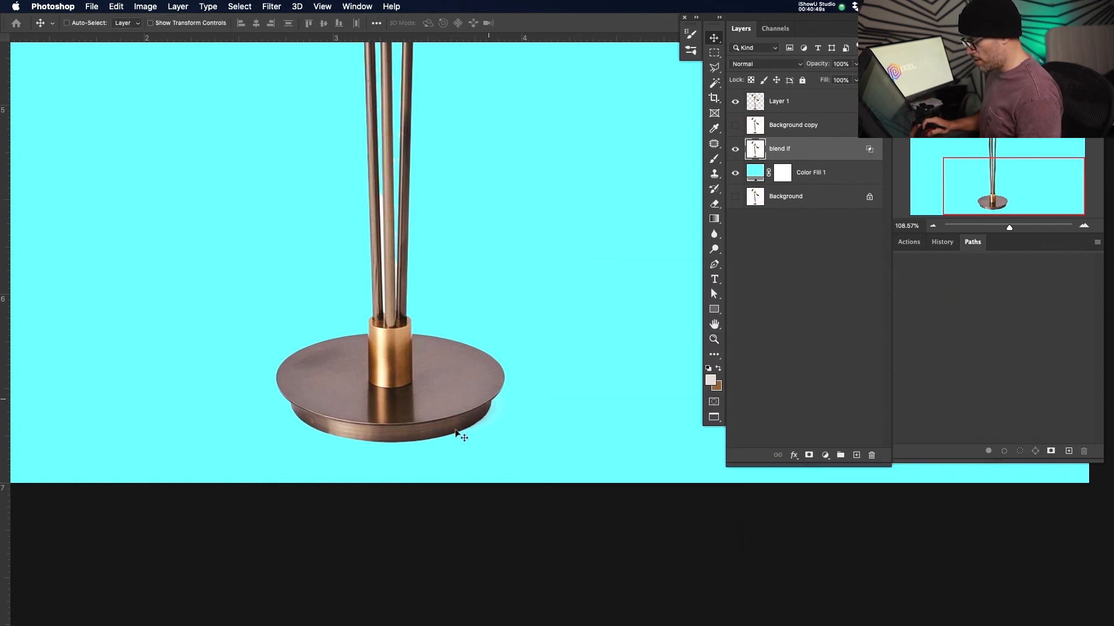
Change the Color Fill 1 colour to light orange behind the whole lamp
key(z)
drag(497, 393, 458, 432)
drag(493, 338, 548, 348)
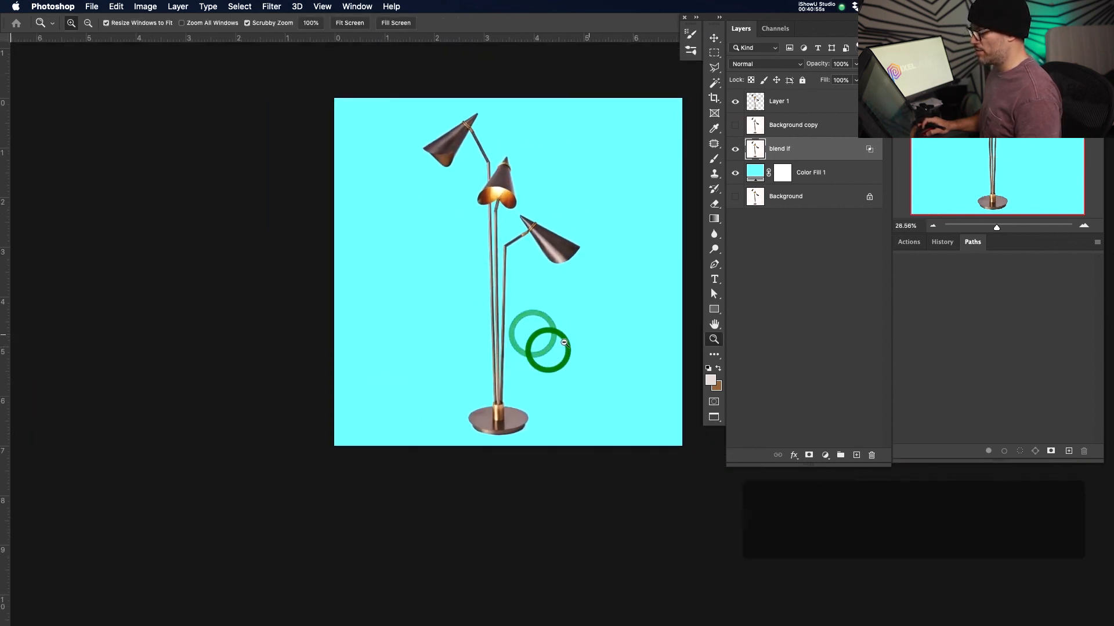
double_click(754, 172)
drag(897, 377, 911, 454)
click(1000, 312)
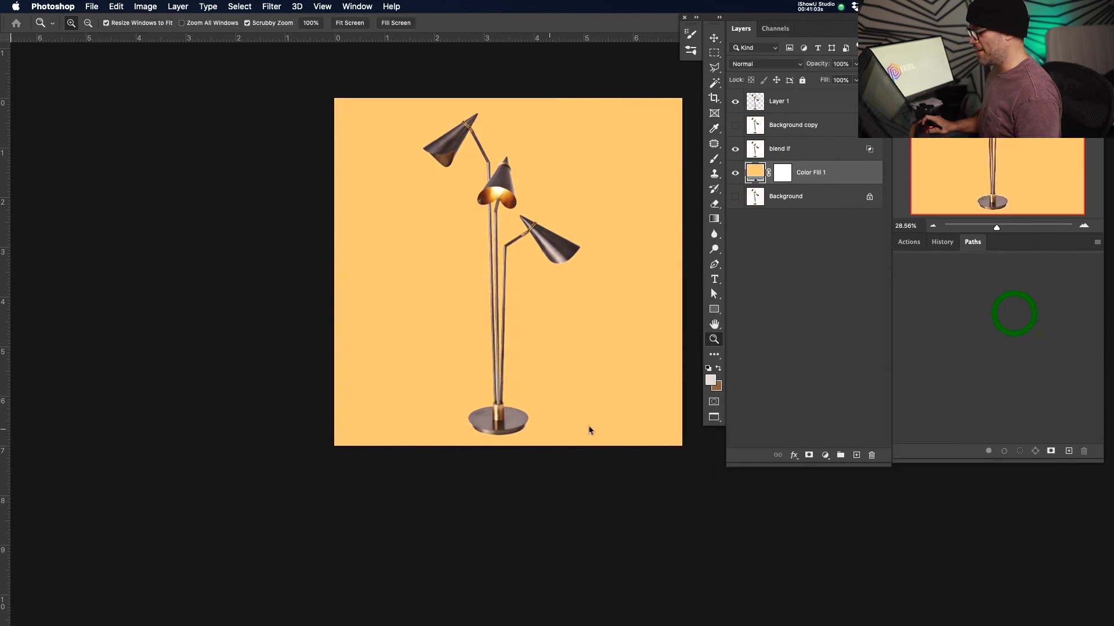
Examine the lamp cutout's base and shades closely against the light orange fill
key(z)
click(519, 422)
drag(593, 405, 604, 398)
drag(535, 230, 530, 328)
drag(546, 263, 494, 271)
key(super+r)
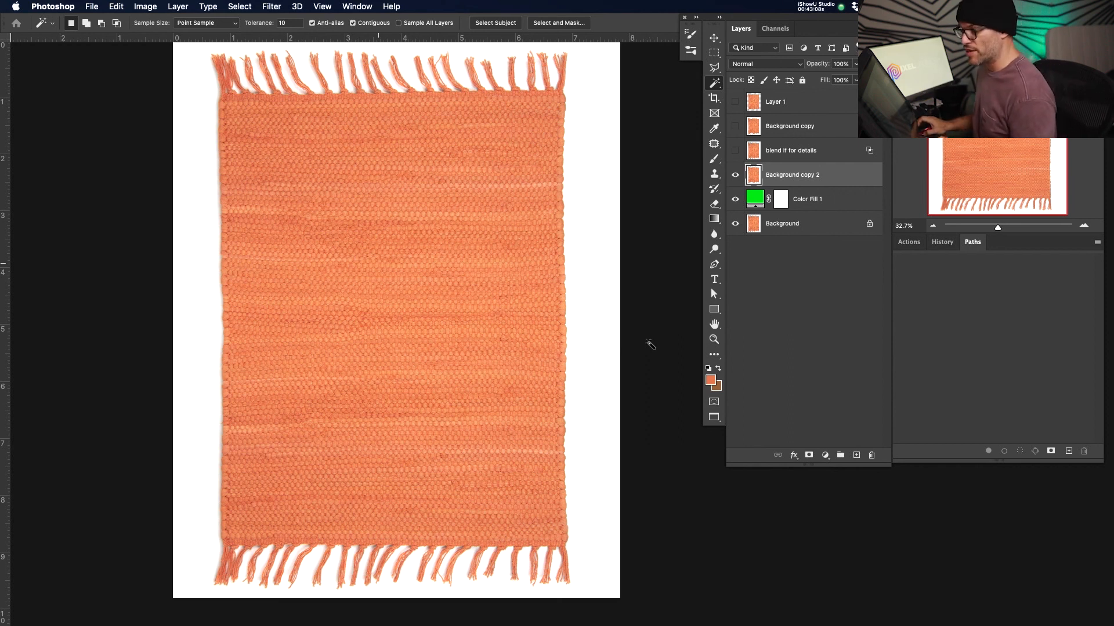
Try selecting the fringed rug on Background copy 2 with Select Subject
key(z)
click(219, 92)
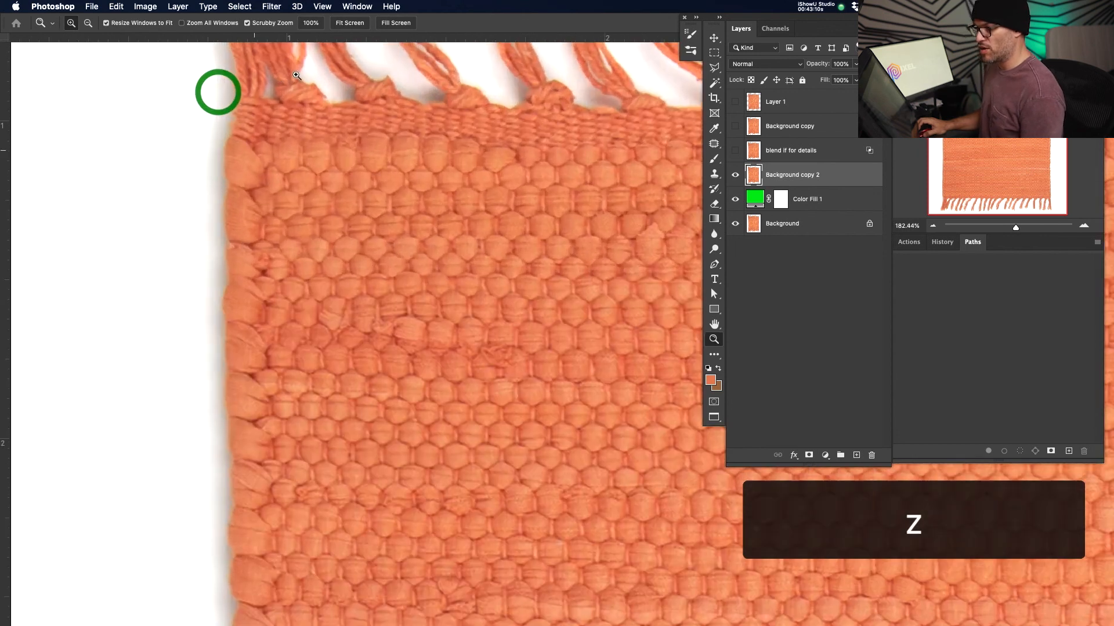
drag(225, 166, 320, 231)
drag(442, 192, 391, 246)
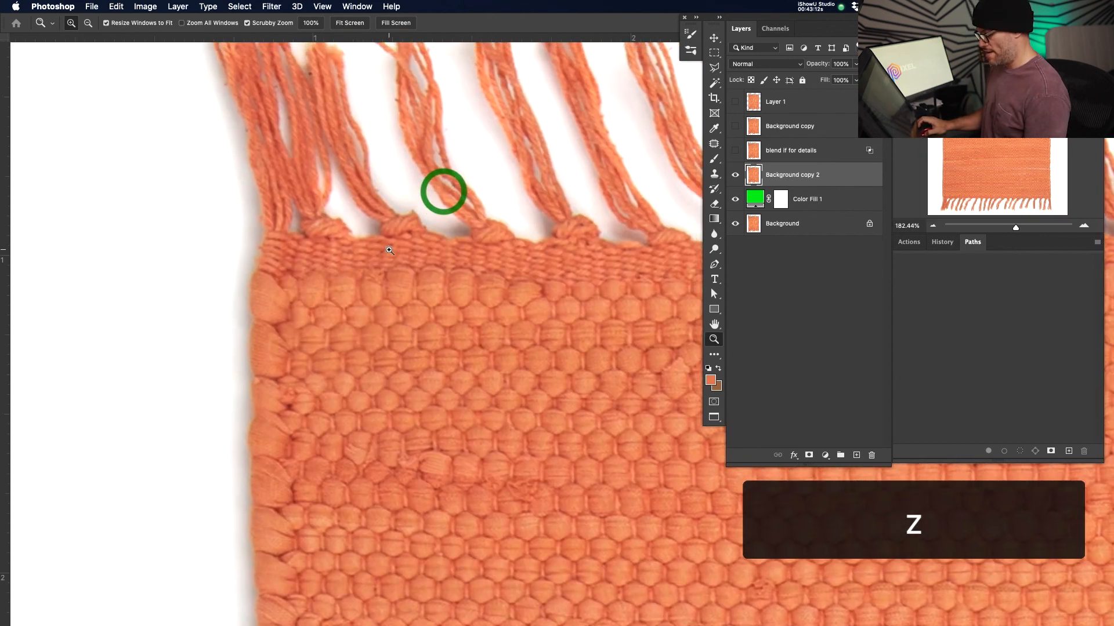
key(super+0)
key(w)
click(488, 23)
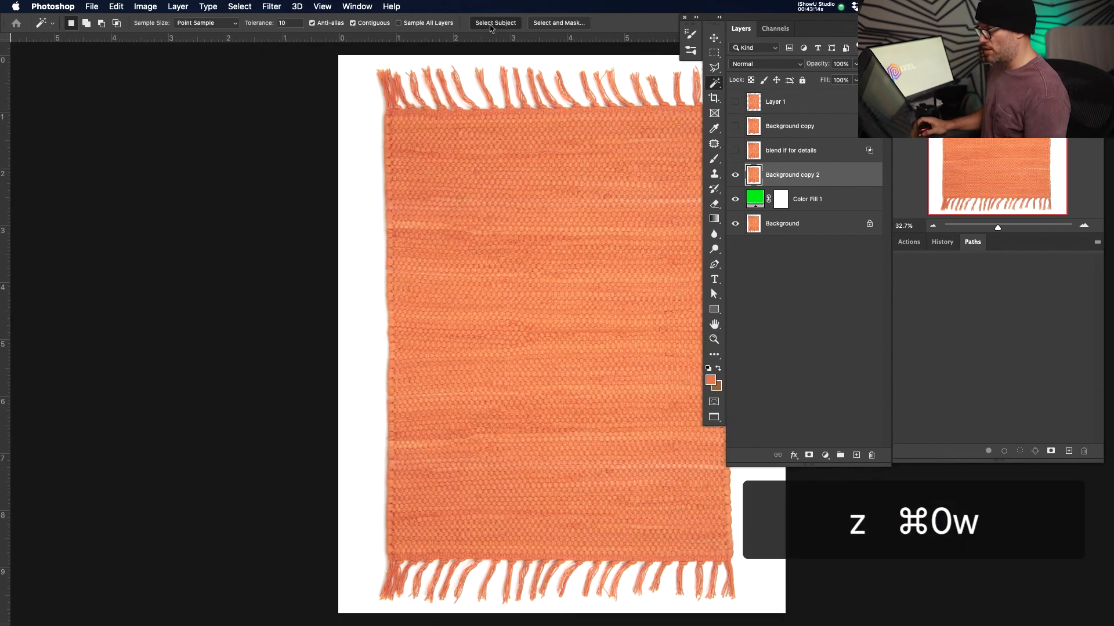
Examine how the Select Subject outline follows the rug's upper fringe strands, and deselect it
key(z)
click(502, 144)
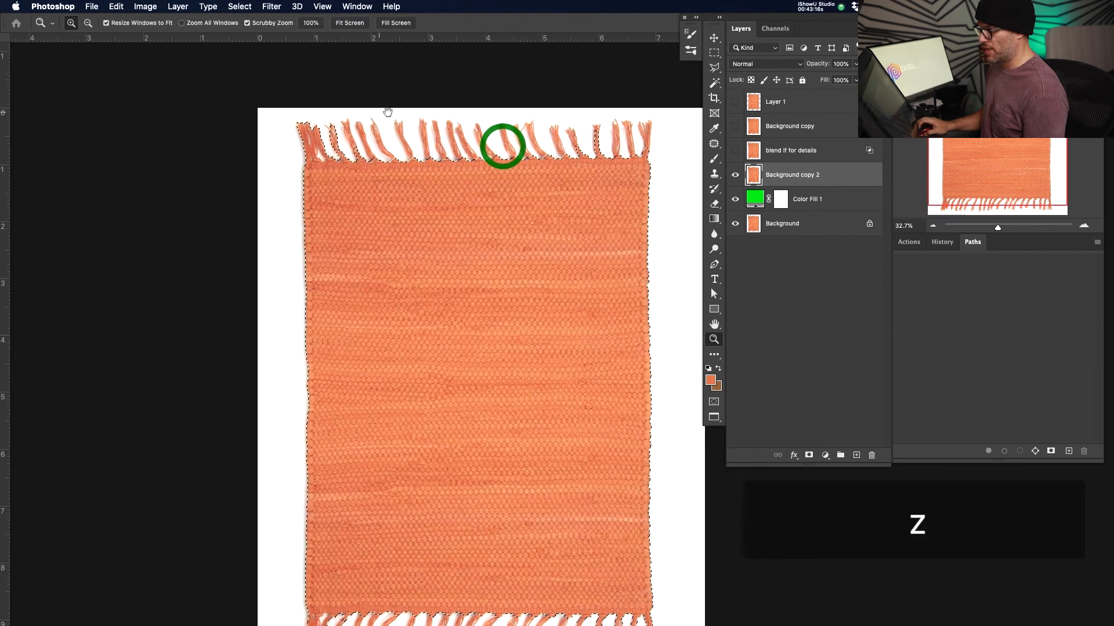
click(380, 113)
click(376, 237)
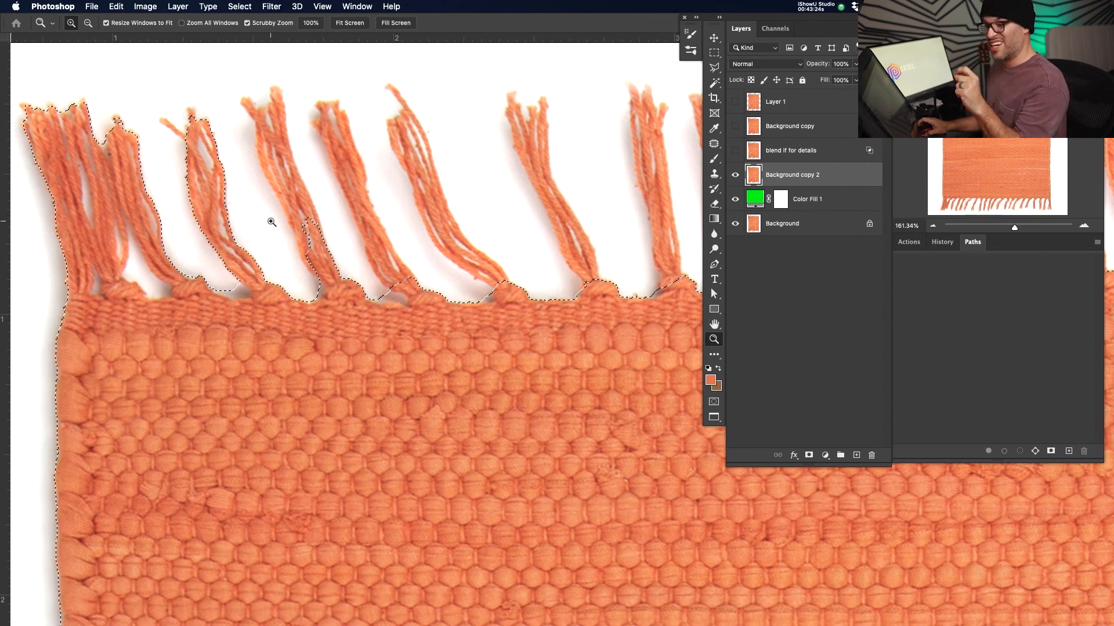
key(super+0)
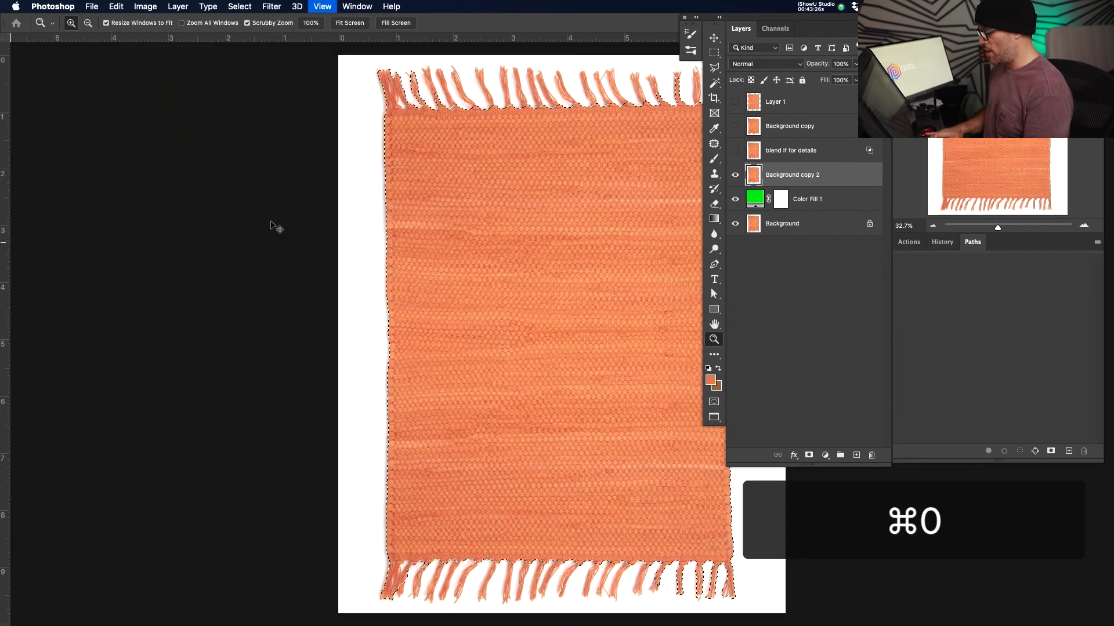
drag(387, 265, 286, 291)
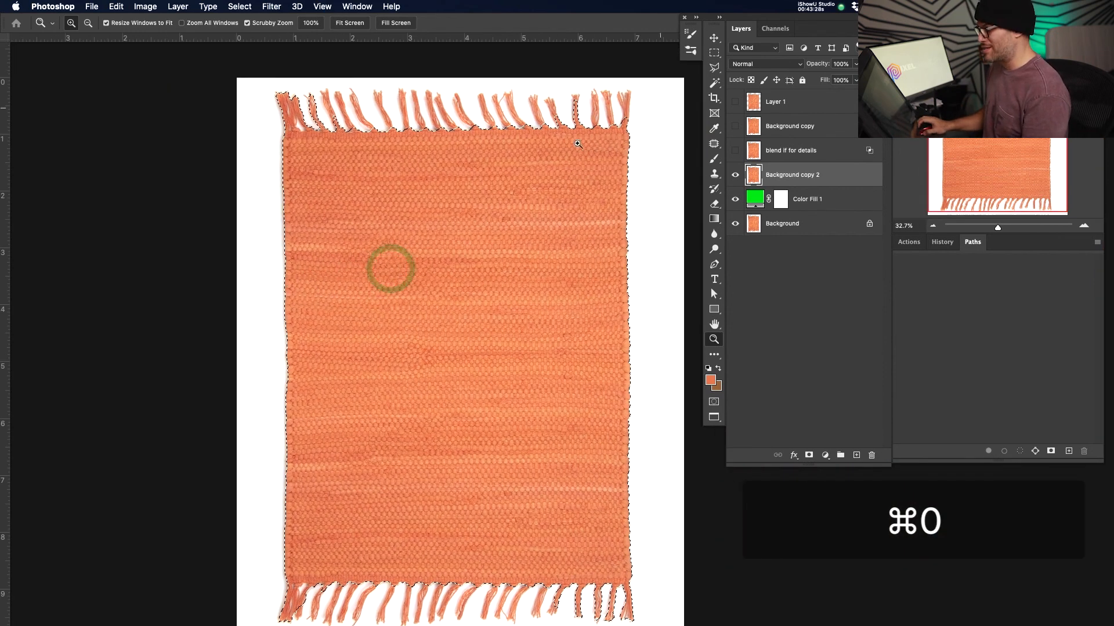
key(z)
drag(605, 110, 638, 112)
key(super+d)
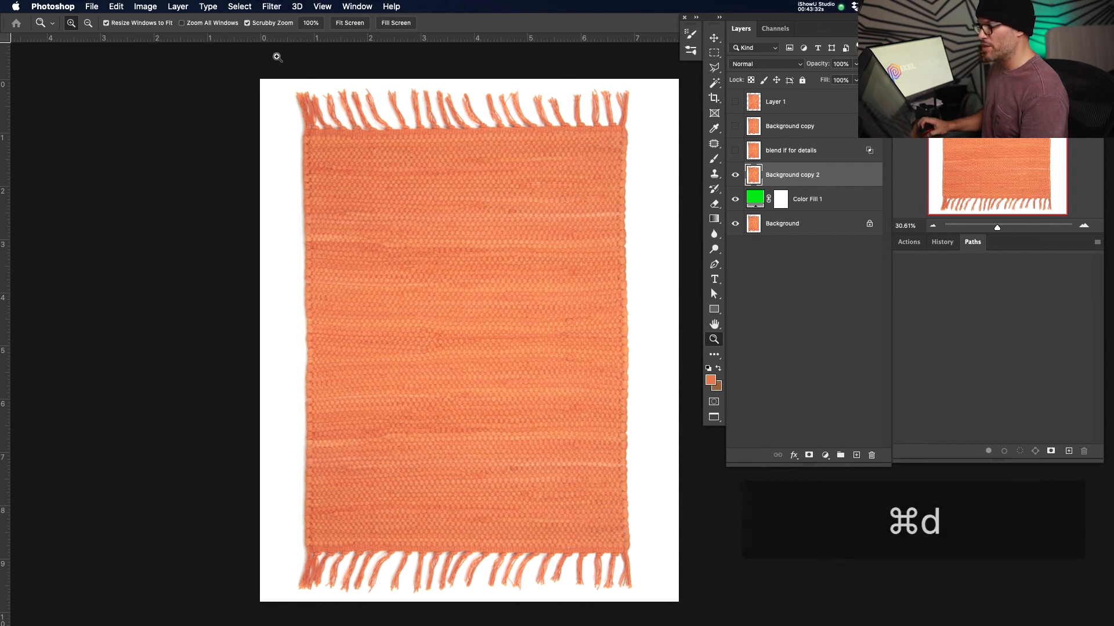
click(240, 7)
click(261, 123)
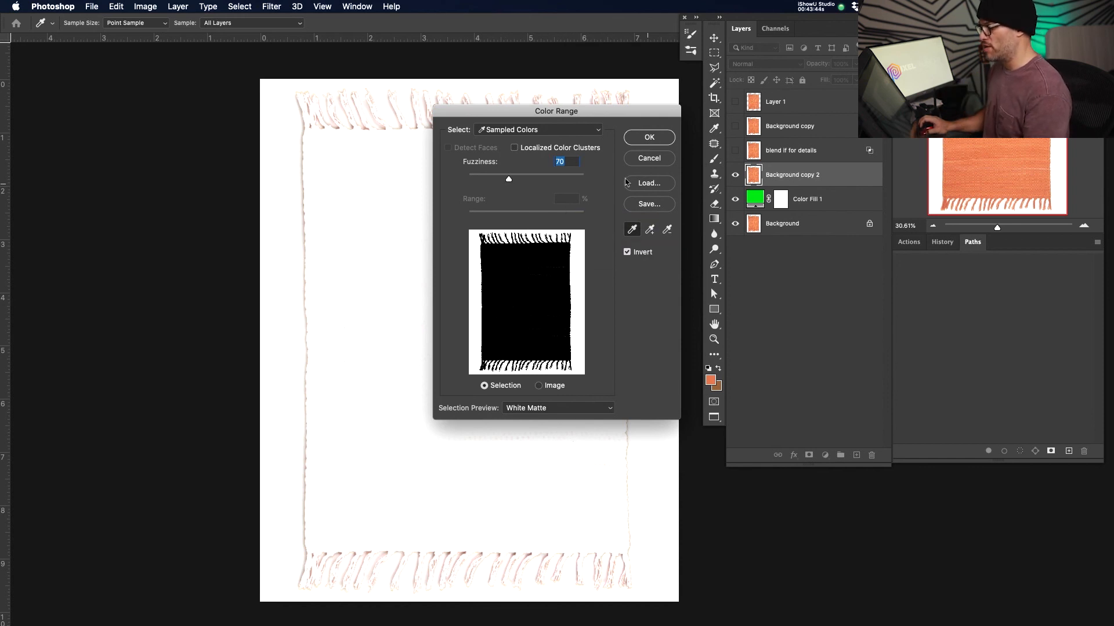
key(Escape)
Select the rug with an inverted Color Range sampled from the white background, setting Fuzziness to 86
click(240, 6)
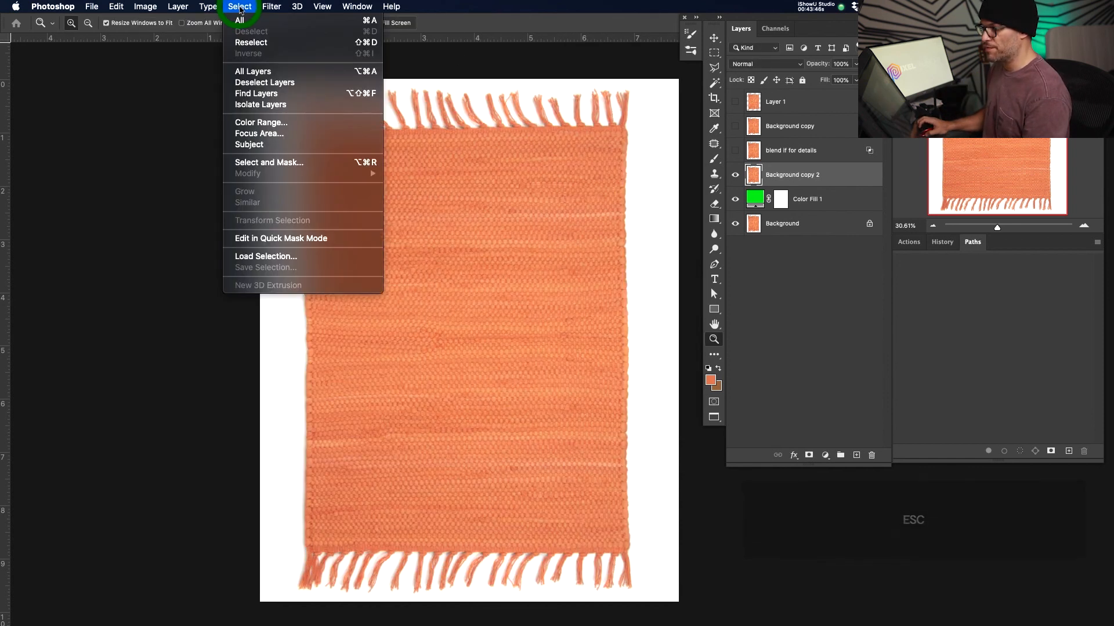
click(276, 129)
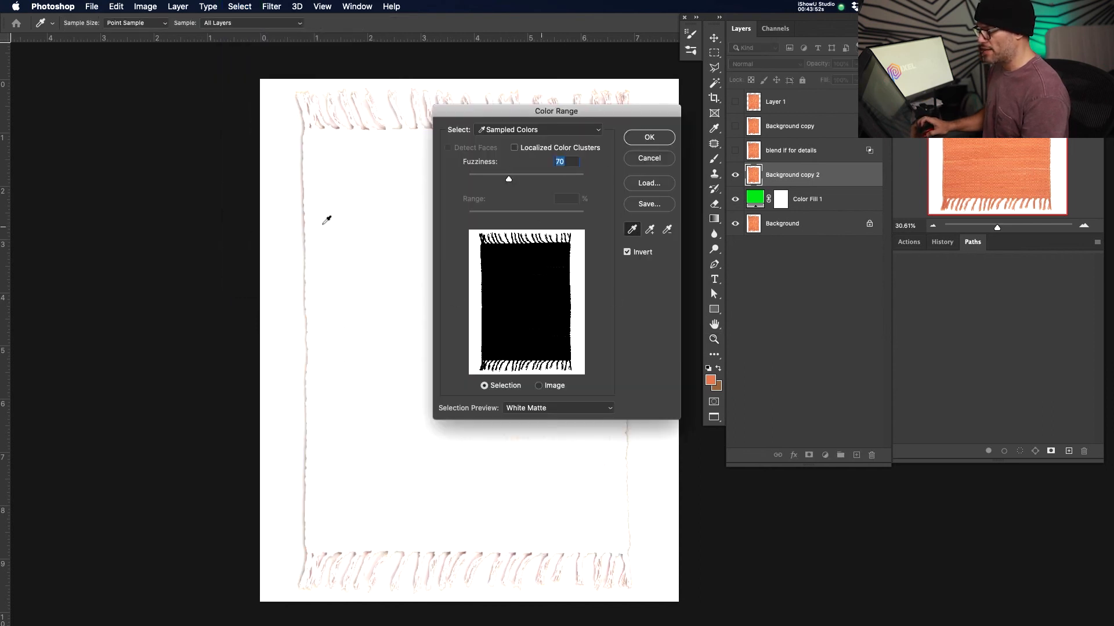
click(288, 183)
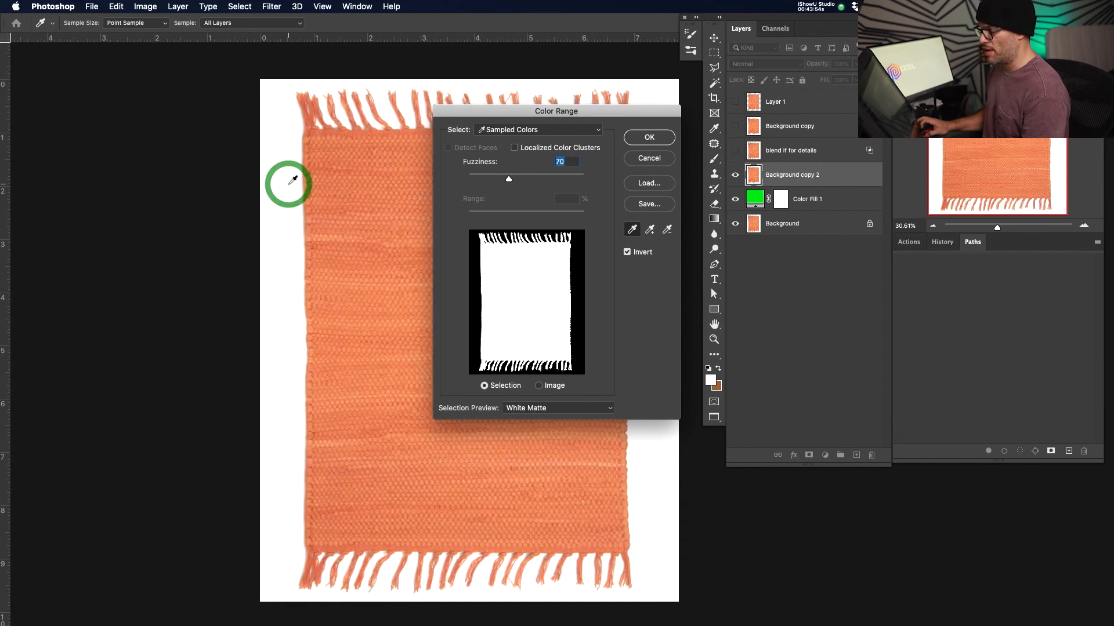
click(283, 157)
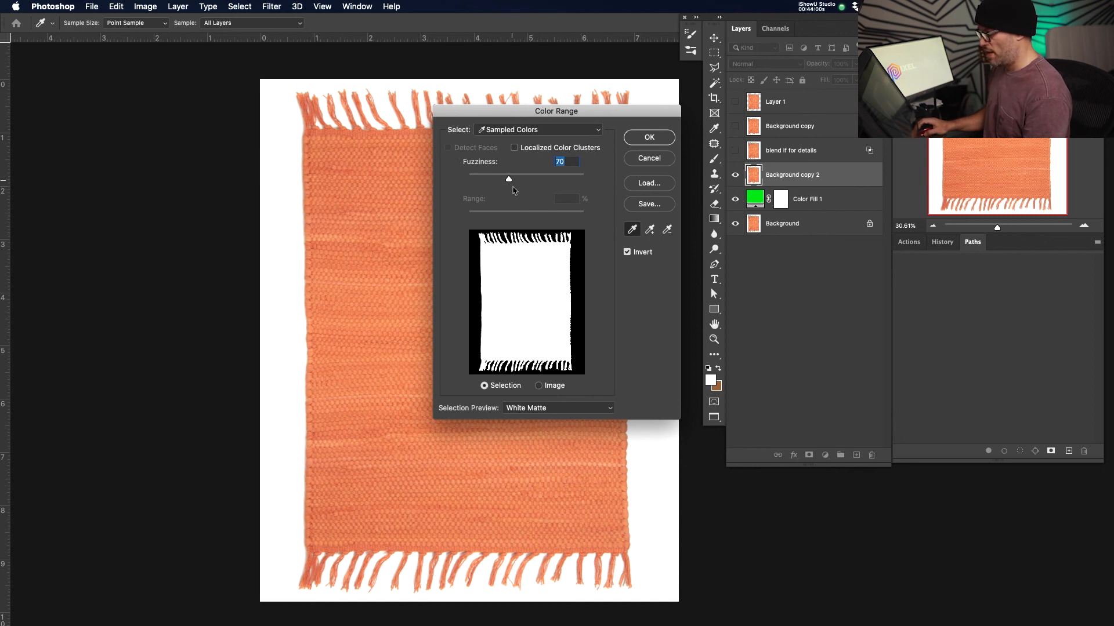
drag(504, 183, 562, 190)
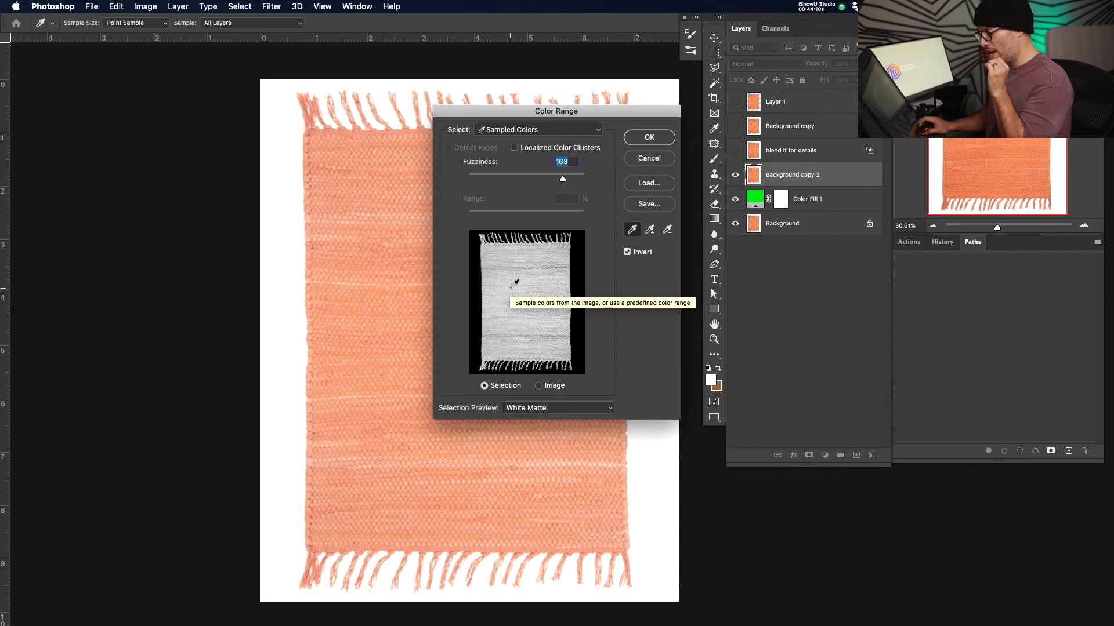
drag(563, 179, 546, 188)
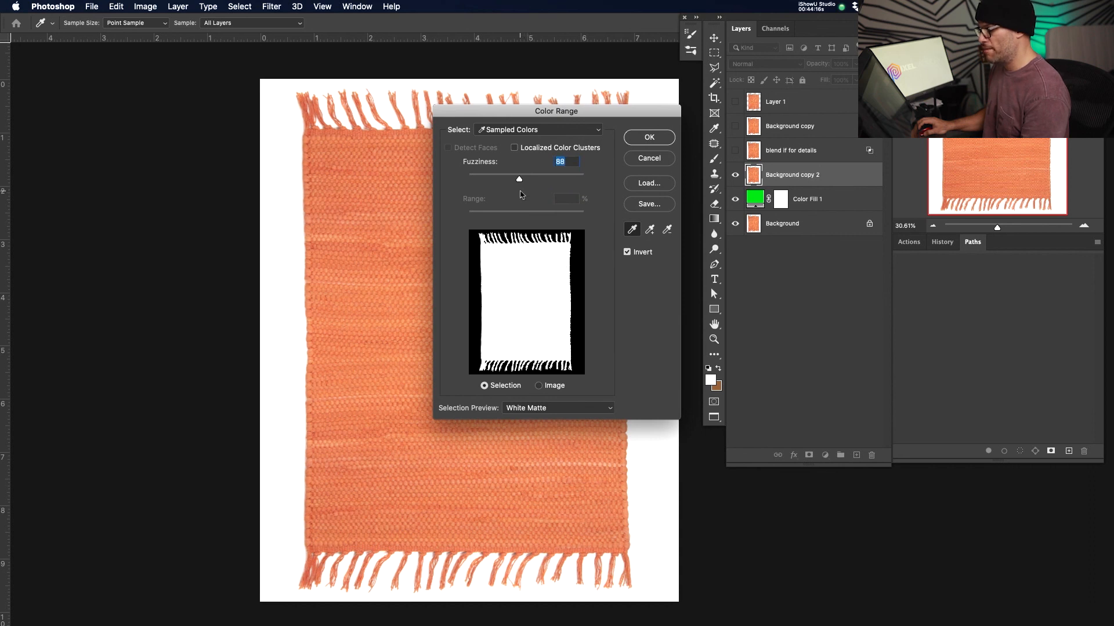
click(649, 137)
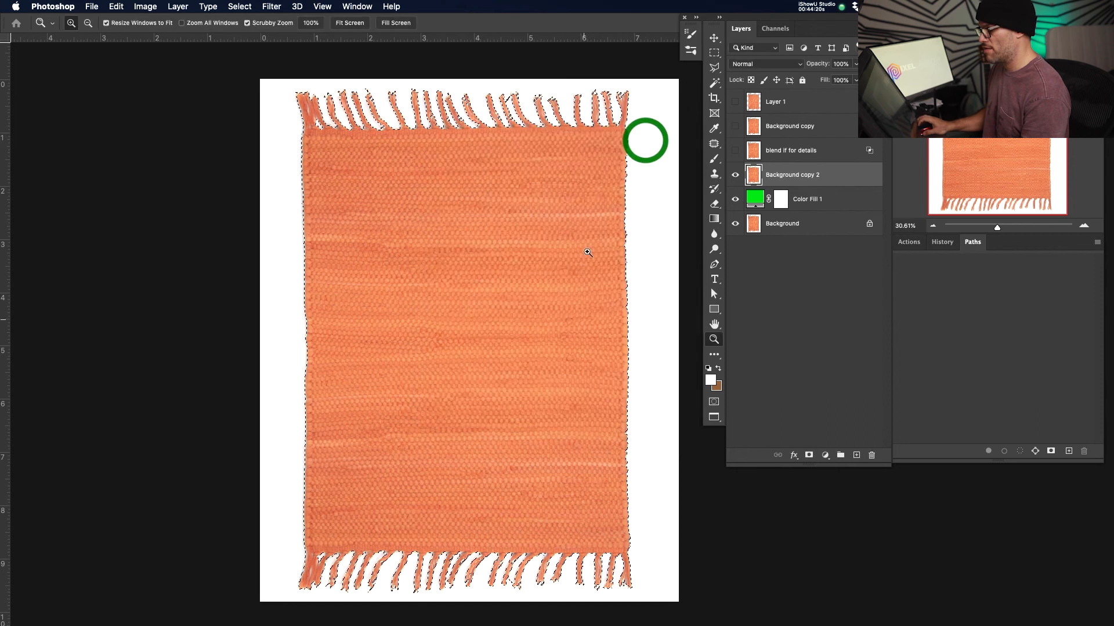
Examine the Color Range selection around the upper fringe strands and their shadows, and deselect it
key(z)
drag(439, 121, 498, 177)
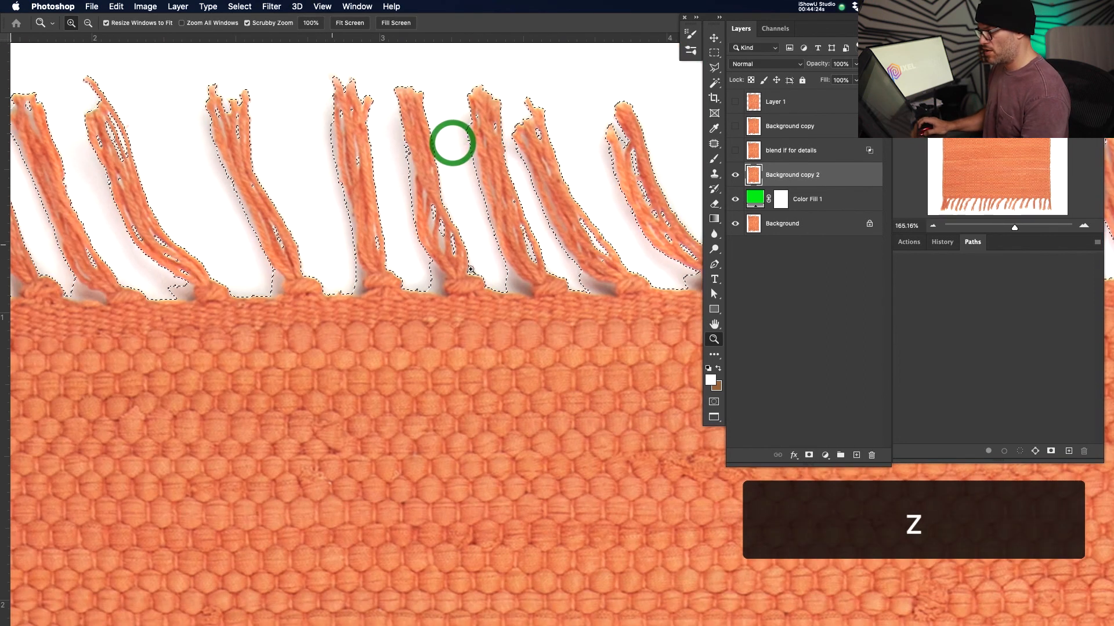
drag(250, 271, 288, 268)
drag(159, 288, 319, 317)
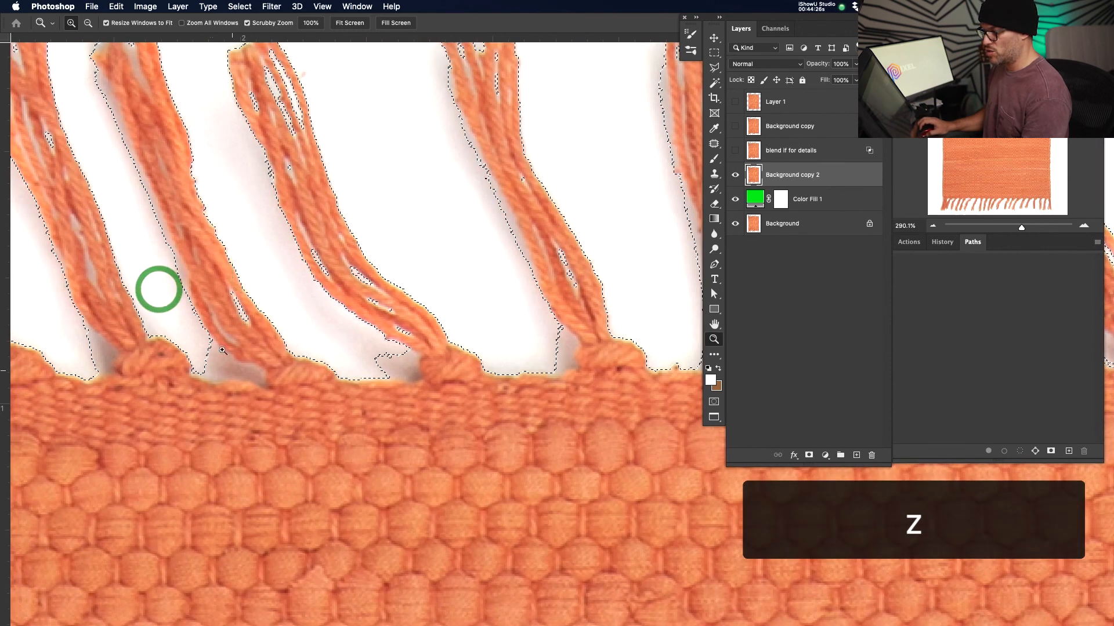
drag(302, 336, 291, 335)
key(super+d)
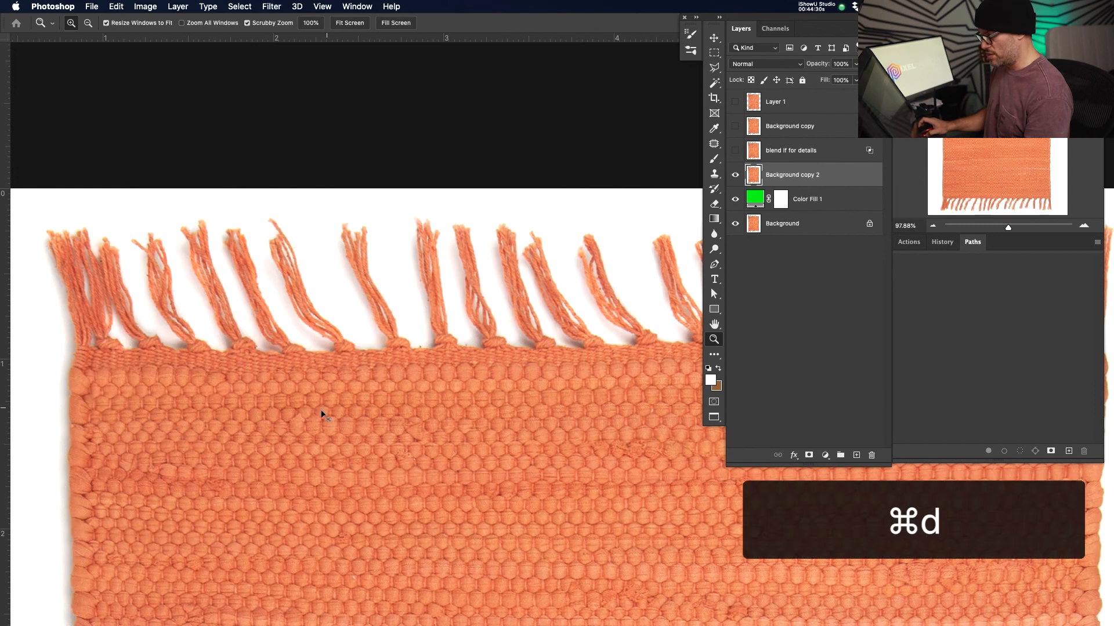
Add shadow tones beside the upper fringe knots to the Color Range sample, and set the selection preview to Grayscale
click(240, 6)
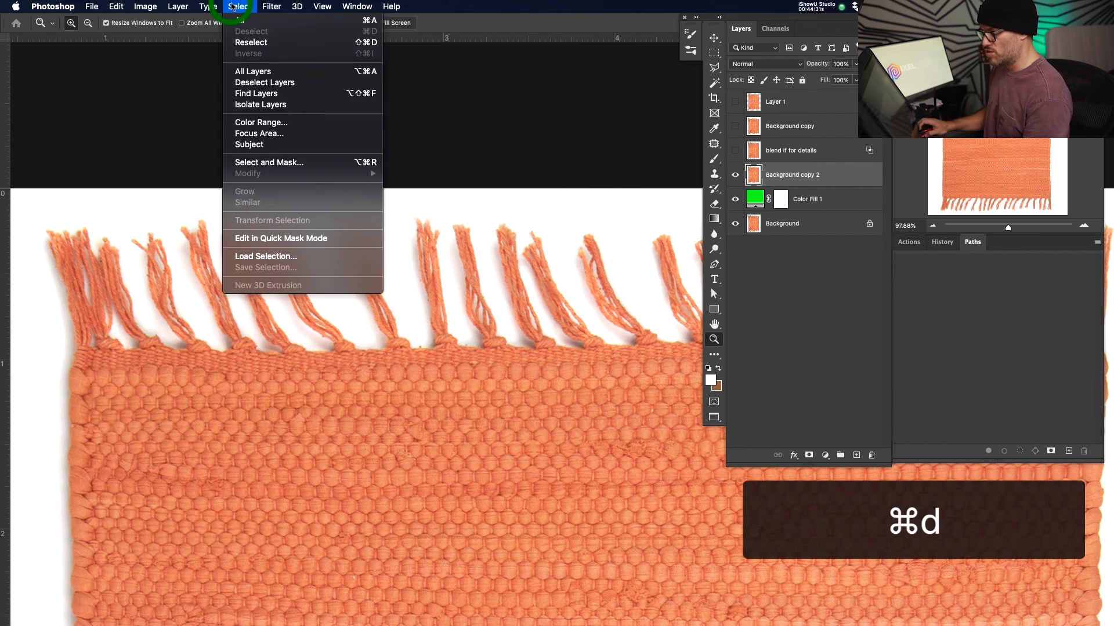
click(273, 122)
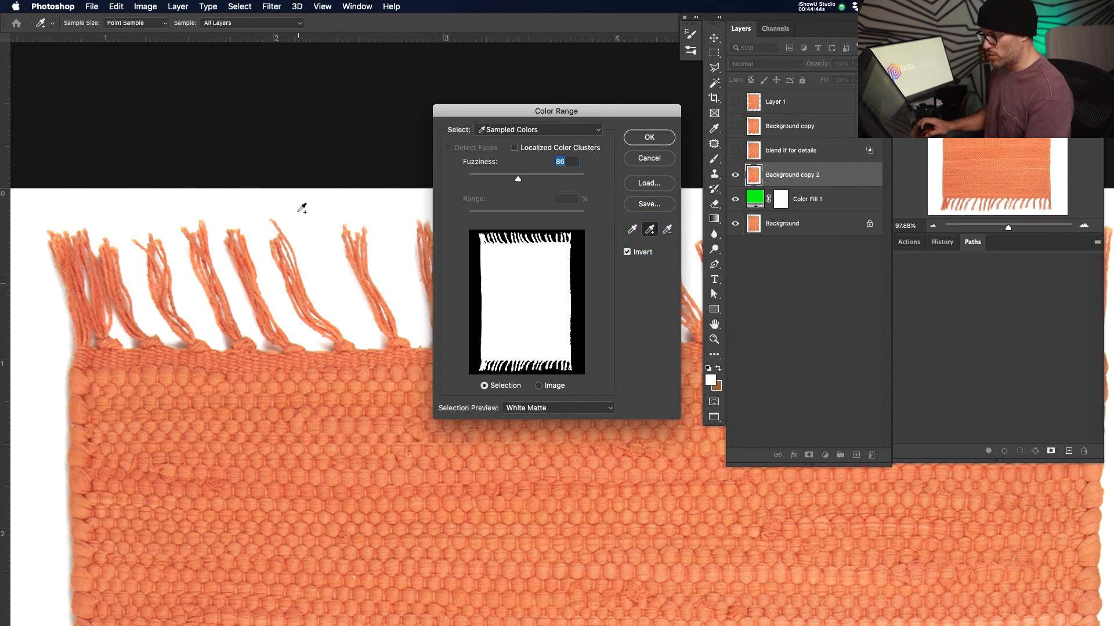
click(324, 344)
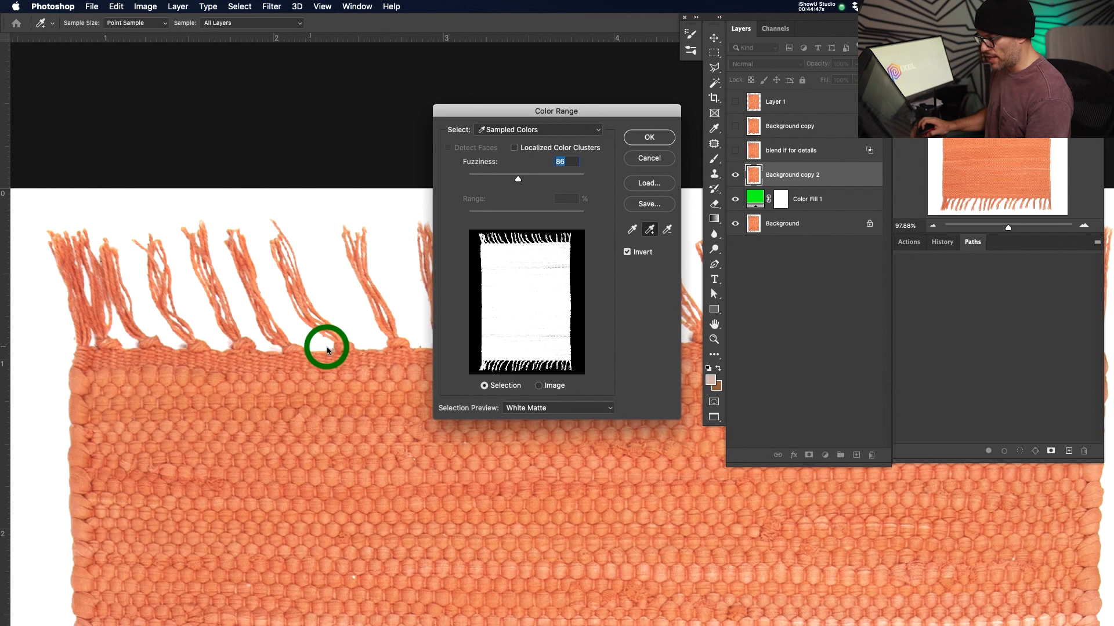
click(187, 344)
click(549, 409)
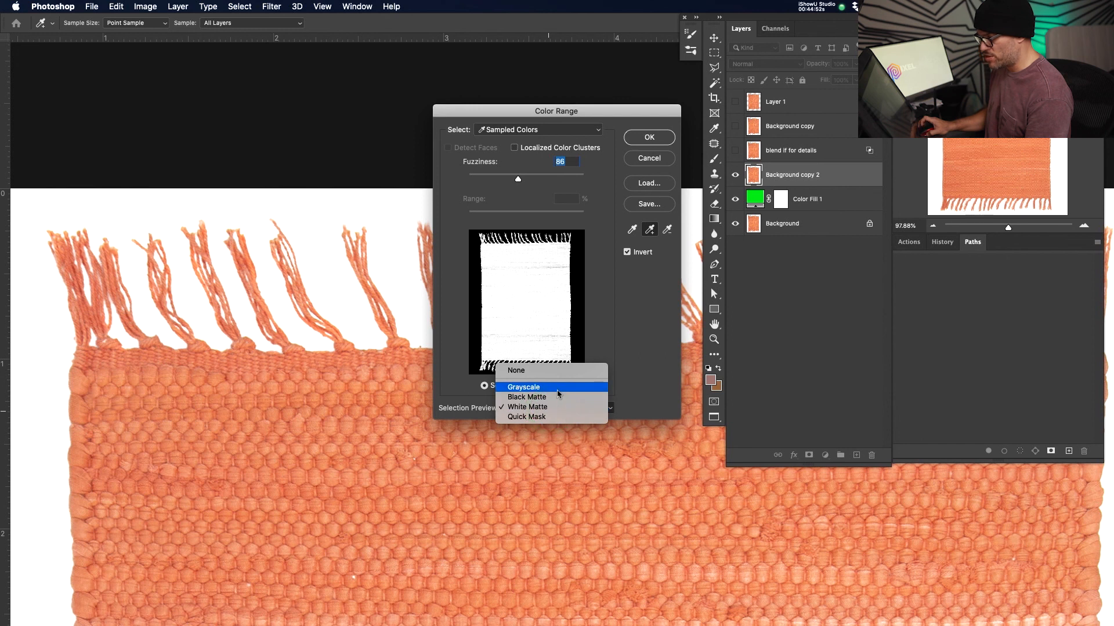
click(557, 391)
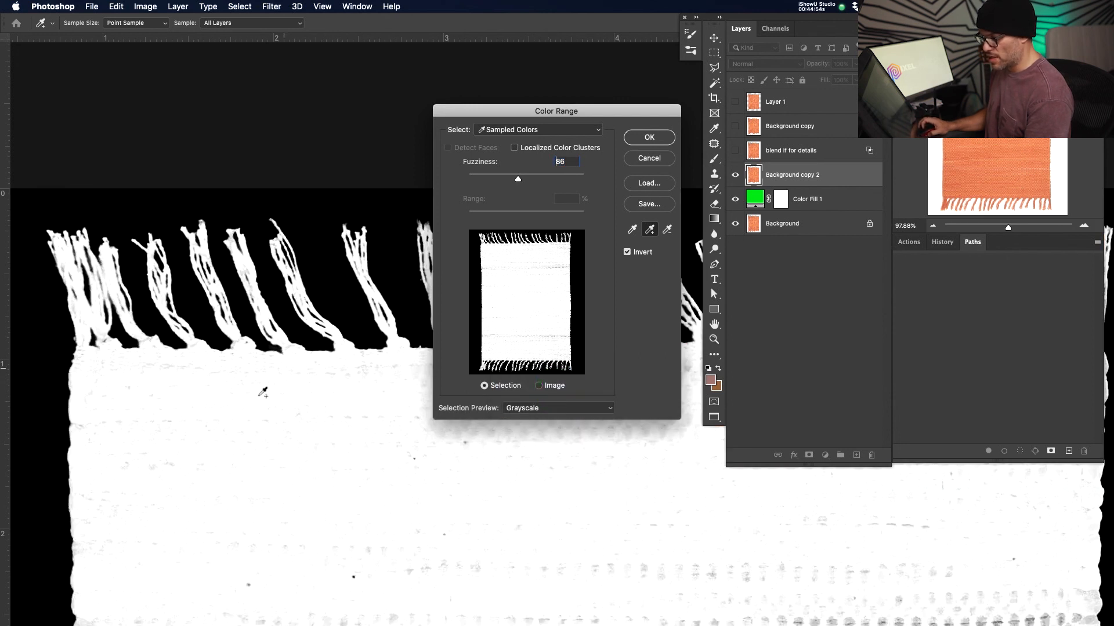
Subtract the rug tones along the grey woven band from the Color Range sample so the rug body previews solid white
mouse_move(381, 338)
mouse_down()
mouse_move(181, 336)
mouse_move(233, 304)
mouse_move(210, 300)
mouse_up()
mouse_move(287, 292)
mouse_down()
mouse_move(243, 294)
mouse_move(226, 277)
mouse_up()
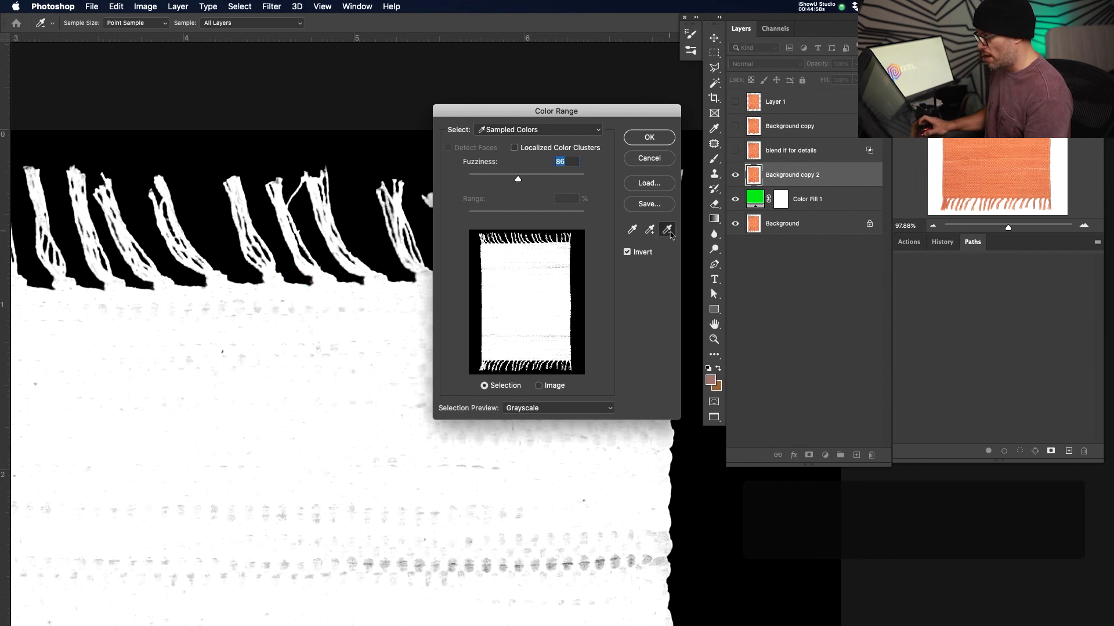
drag(358, 552, 370, 502)
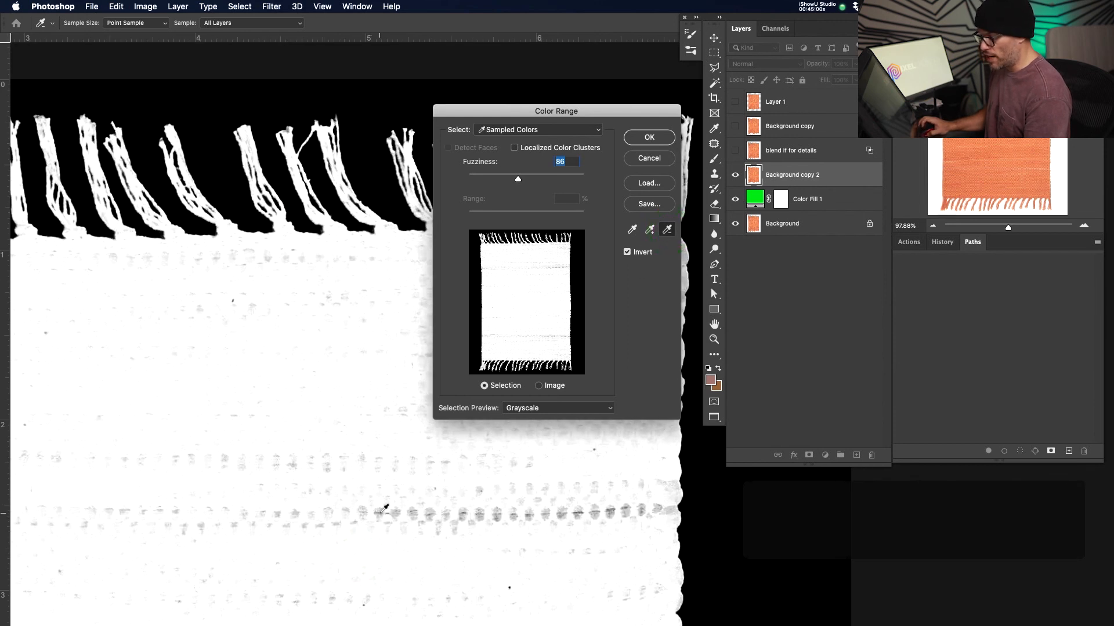
click(380, 514)
click(393, 514)
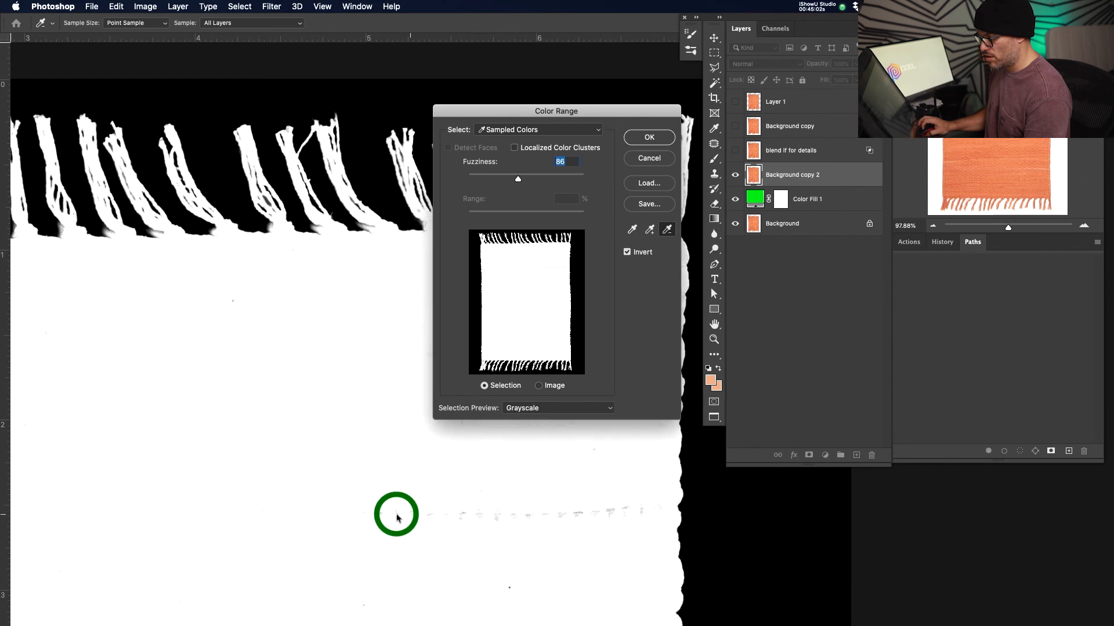
click(416, 514)
click(603, 511)
Add the shadow tone at the base of an upper-left fringe knot to the Color Range sample
drag(253, 400, 540, 390)
drag(278, 385, 373, 453)
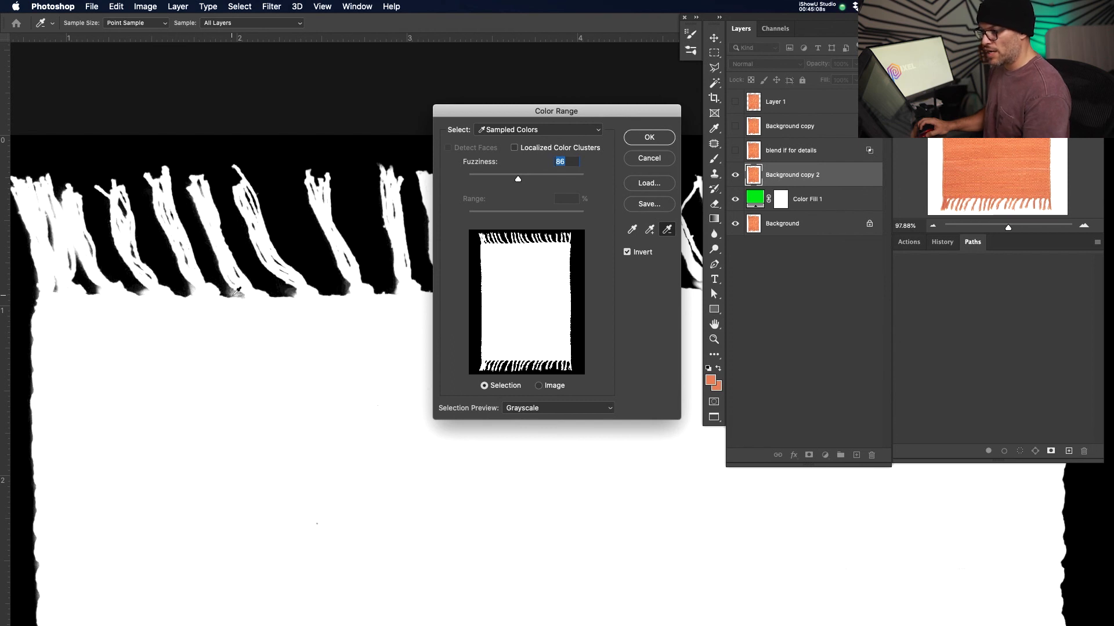
click(650, 227)
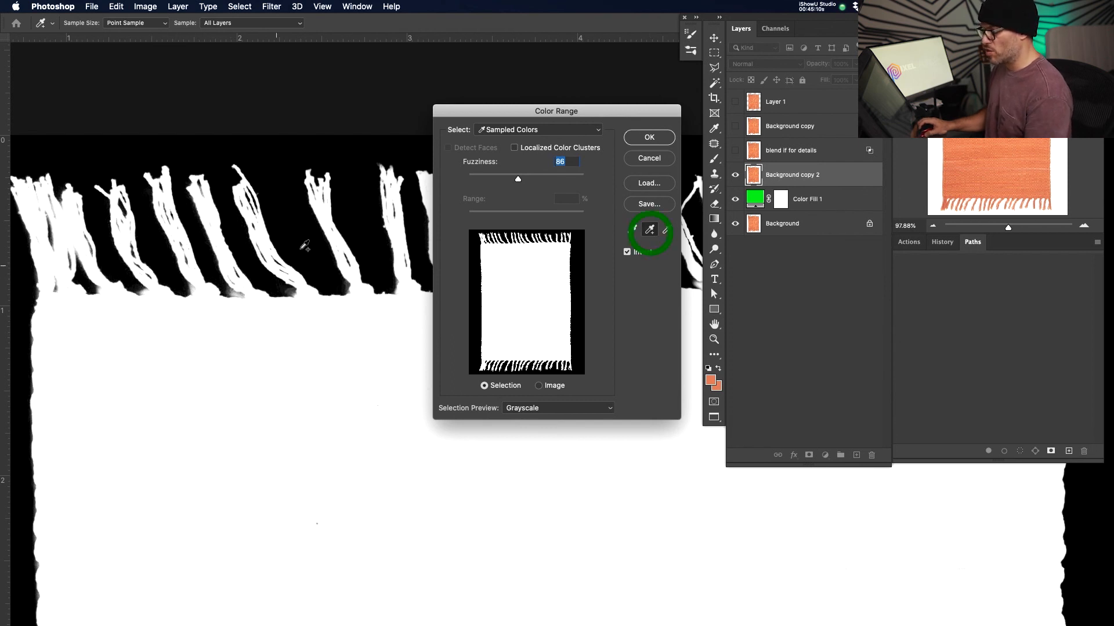
click(239, 290)
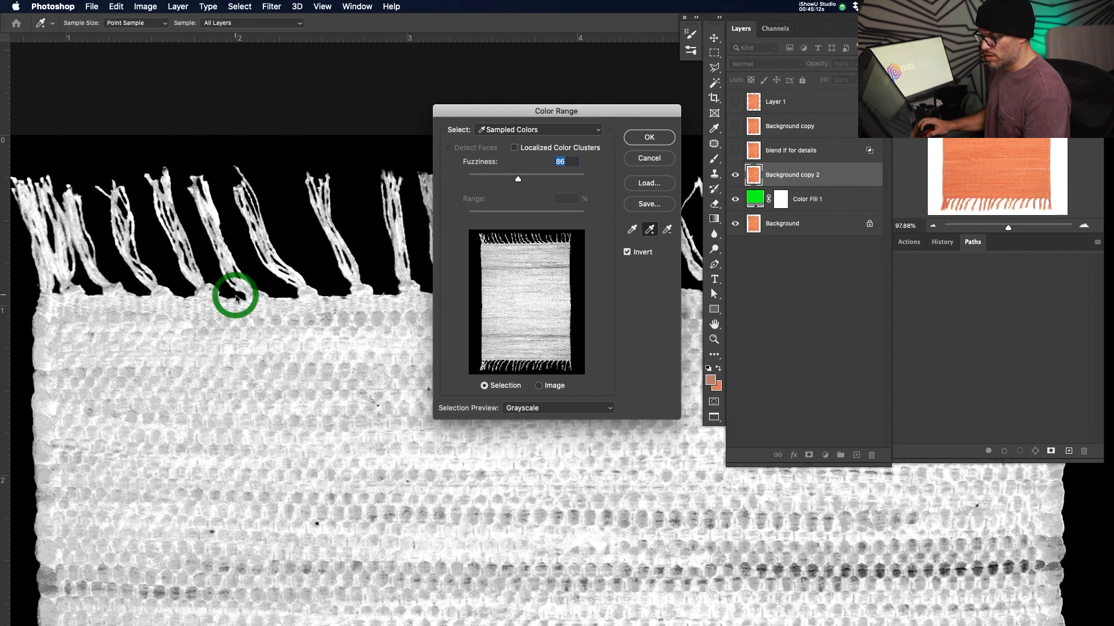
Set Fuzziness to 65, apply the Color Range selection, and activate the Patch tool
key(super+0)
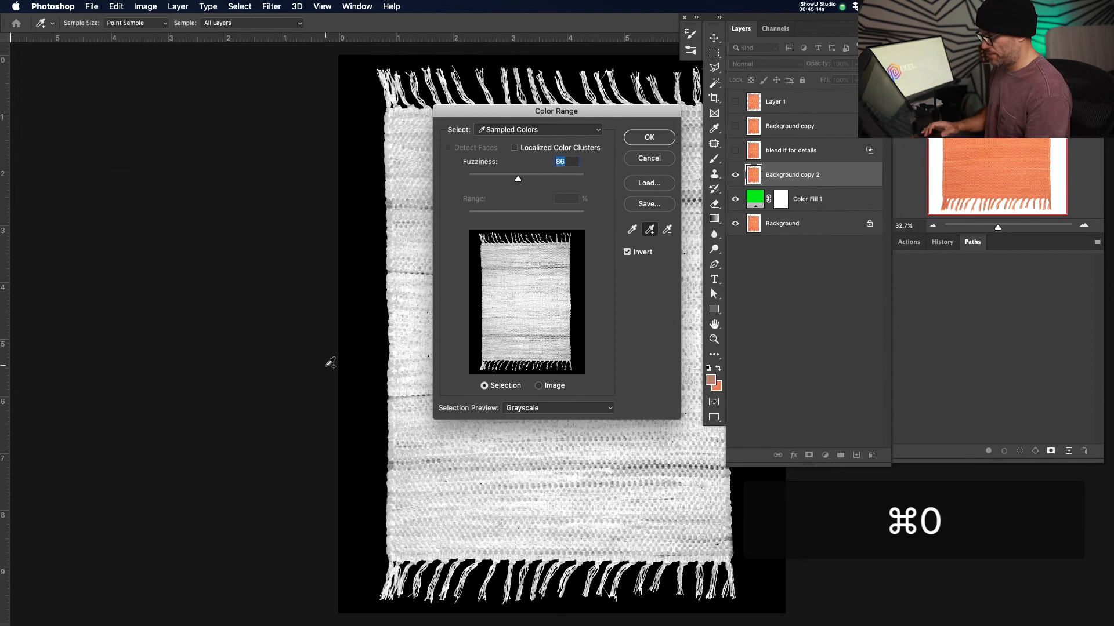
drag(174, 409, 151, 441)
drag(370, 170, 343, 240)
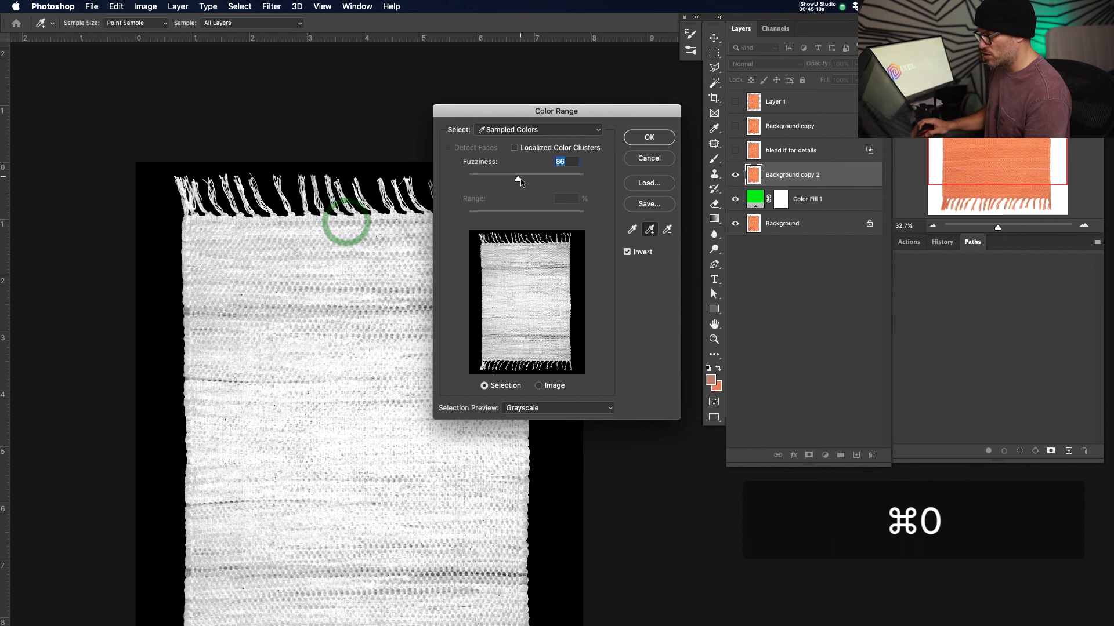
drag(518, 181, 509, 181)
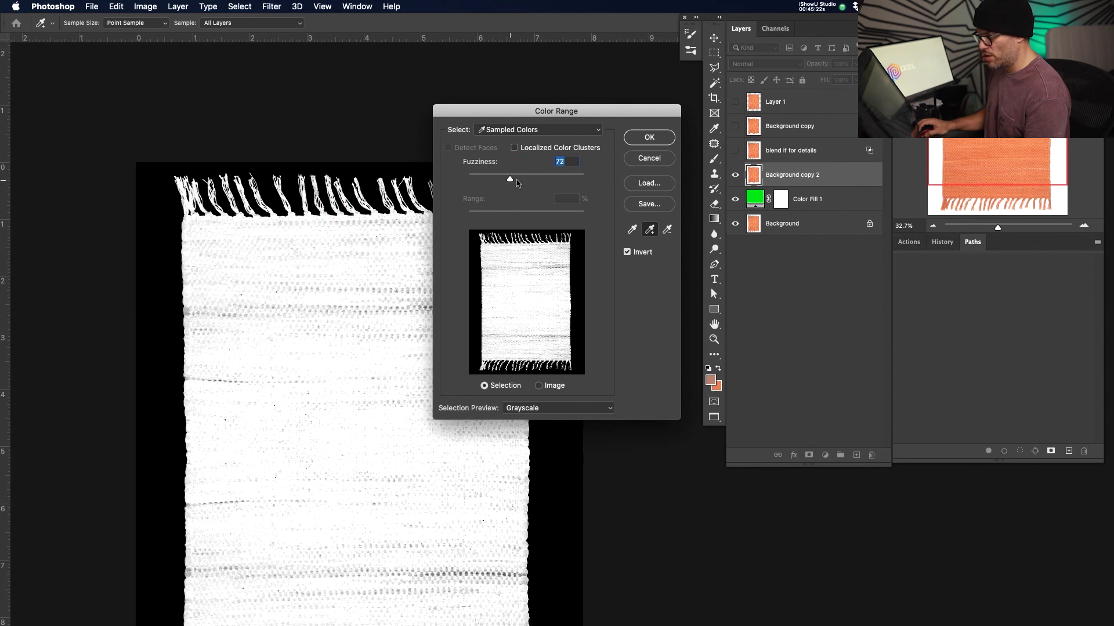
drag(317, 278, 212, 180)
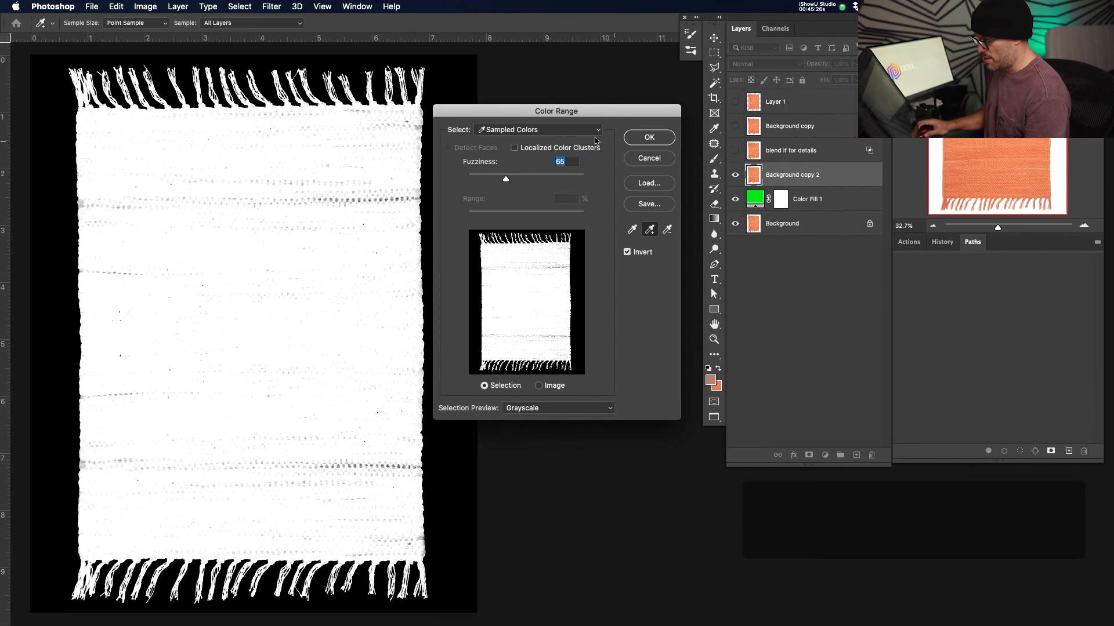
click(649, 137)
drag(258, 293, 266, 294)
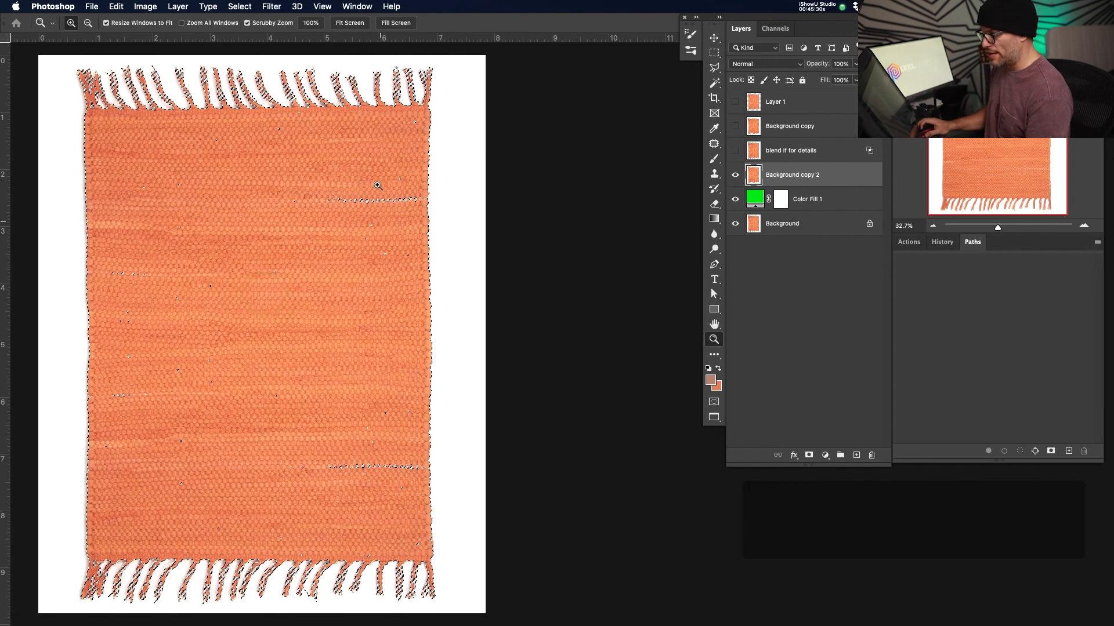
key(j)
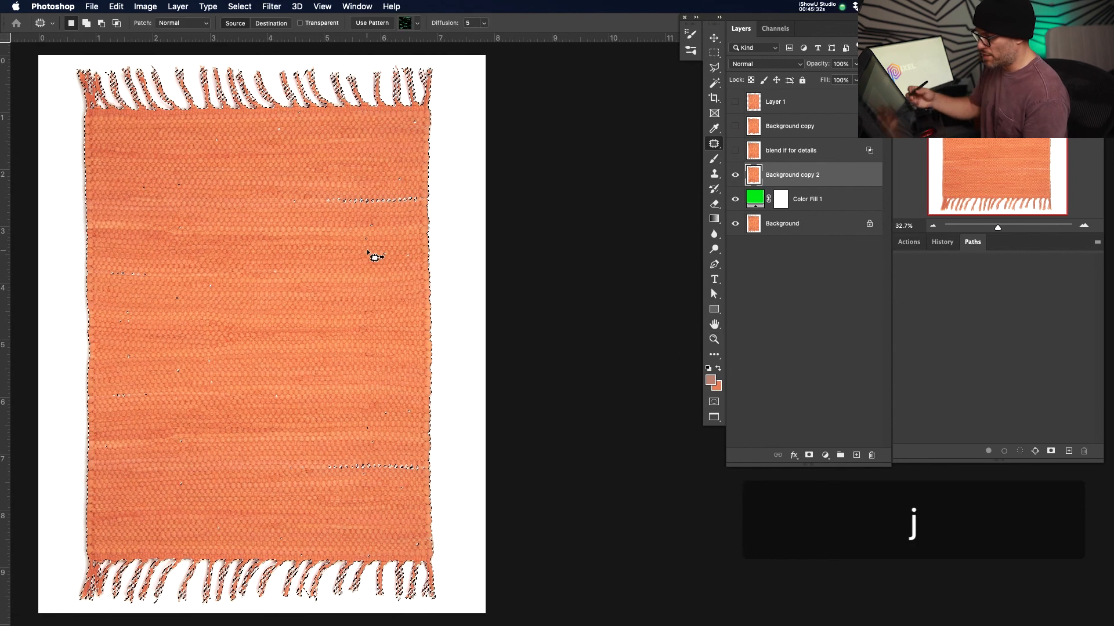
drag(420, 322, 429, 126)
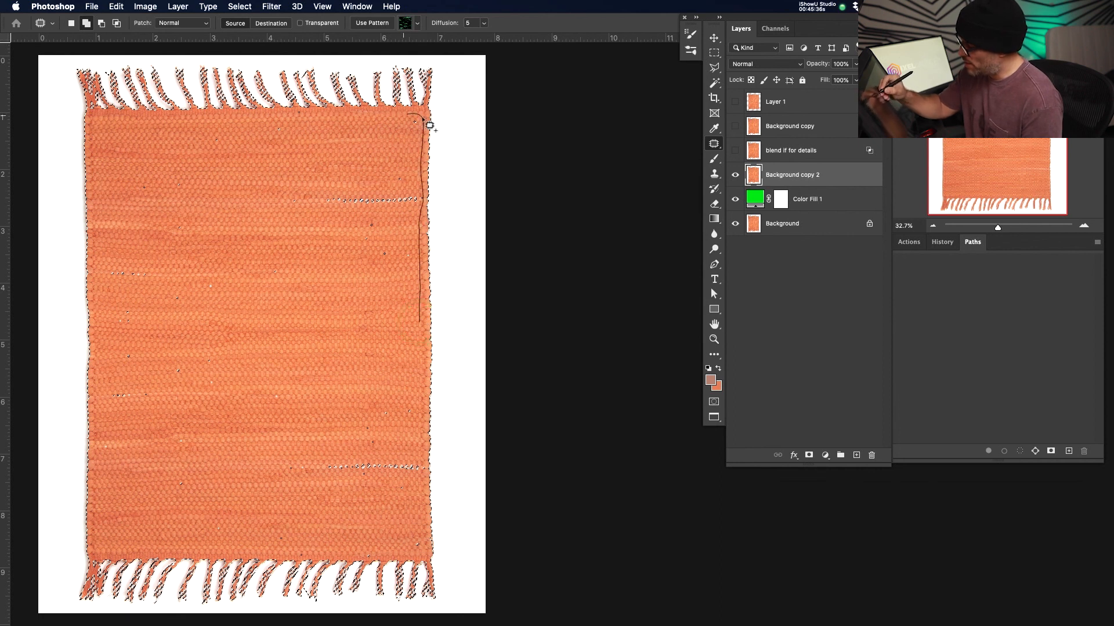
mouse_move(304, 118)
mouse_down()
mouse_move(100, 120)
mouse_move(108, 393)
mouse_up()
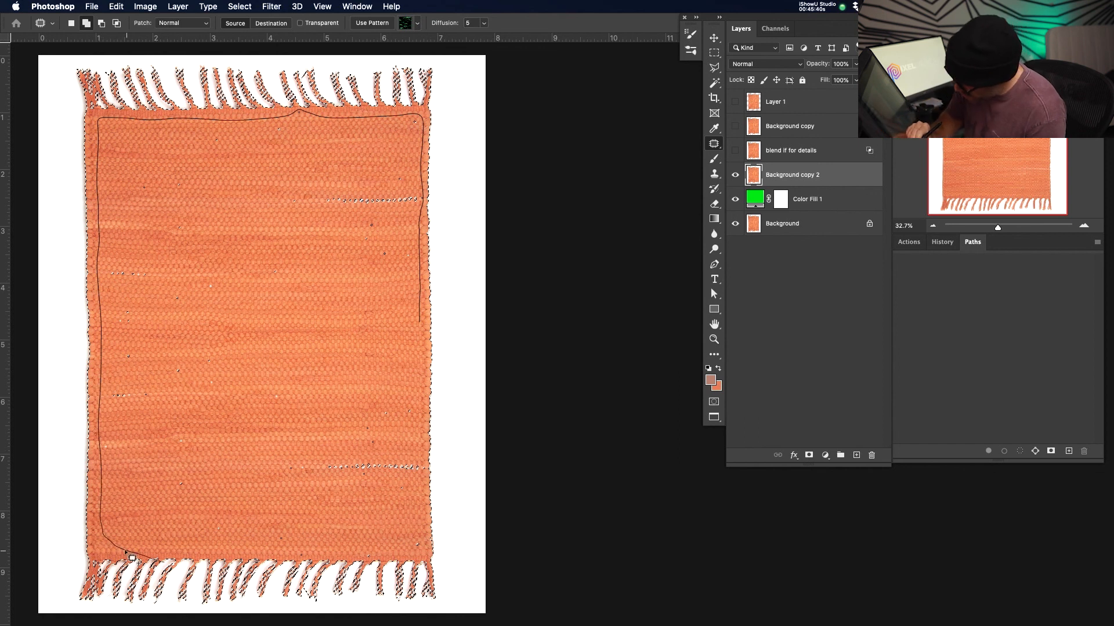
drag(247, 579, 248, 574)
key(super+z)
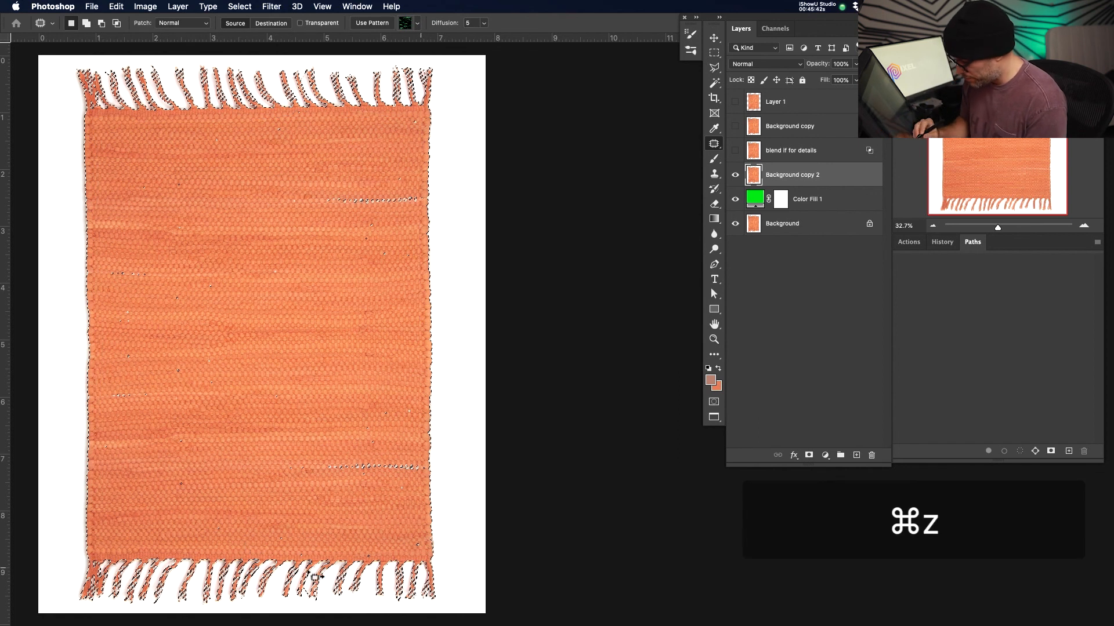
Add the rug's woven body to the selection with a freehand Patch tool outline just inside its edges
drag(415, 558, 351, 560)
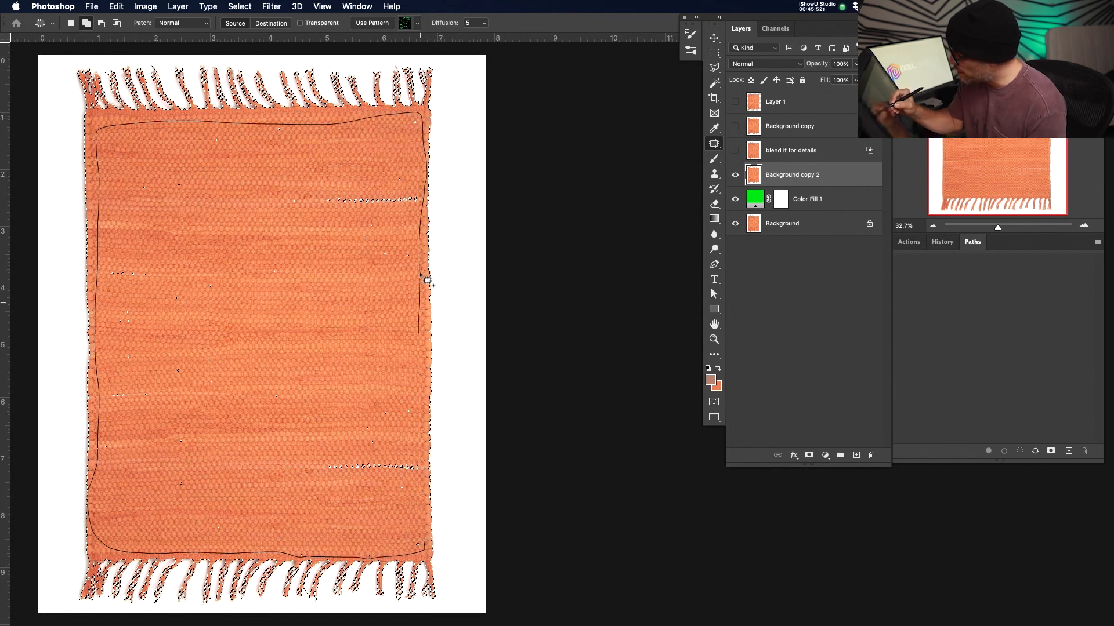
drag(436, 474, 432, 482)
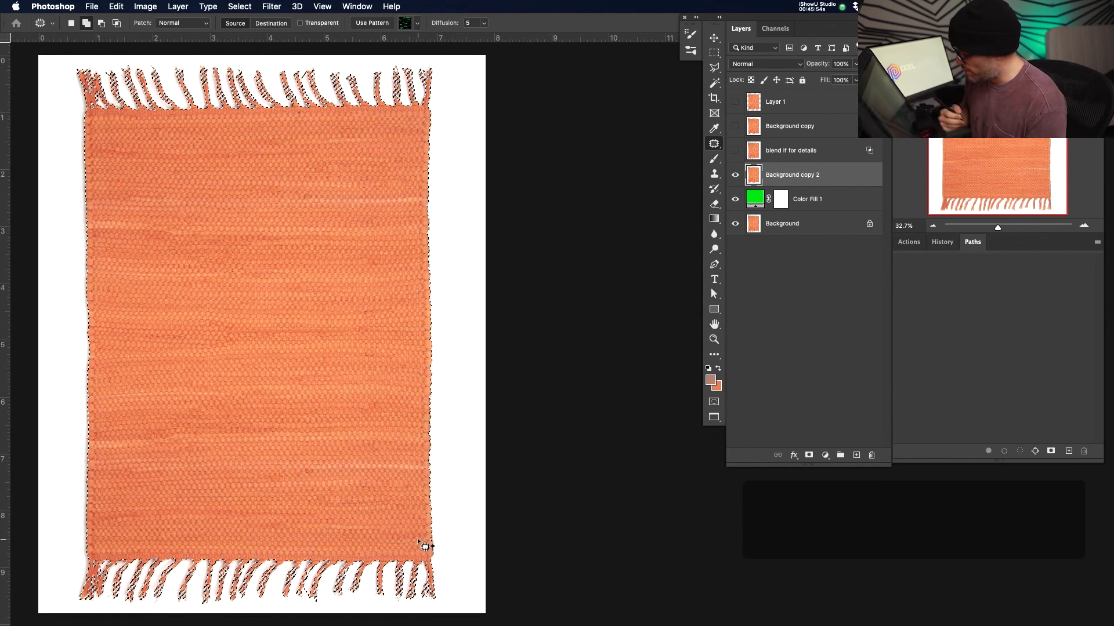
key(z)
drag(338, 101, 406, 109)
drag(316, 117, 426, 219)
drag(373, 167, 409, 167)
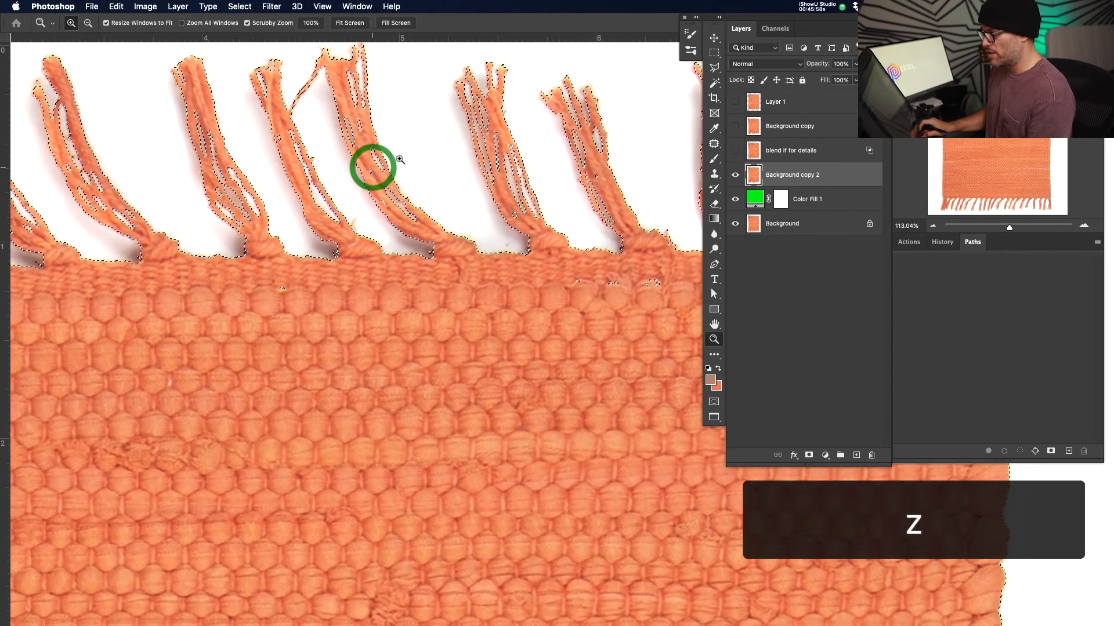
key(j)
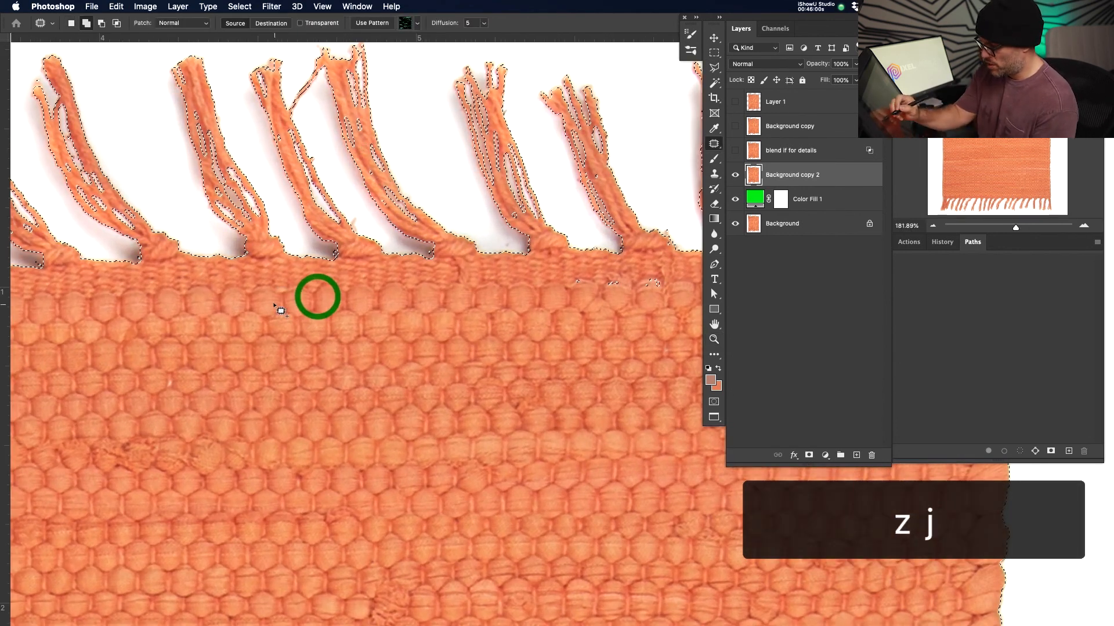
Copy the selected rug to a new layer above "blend if for details" and hide the Background copy 2 layer
key(super+0)
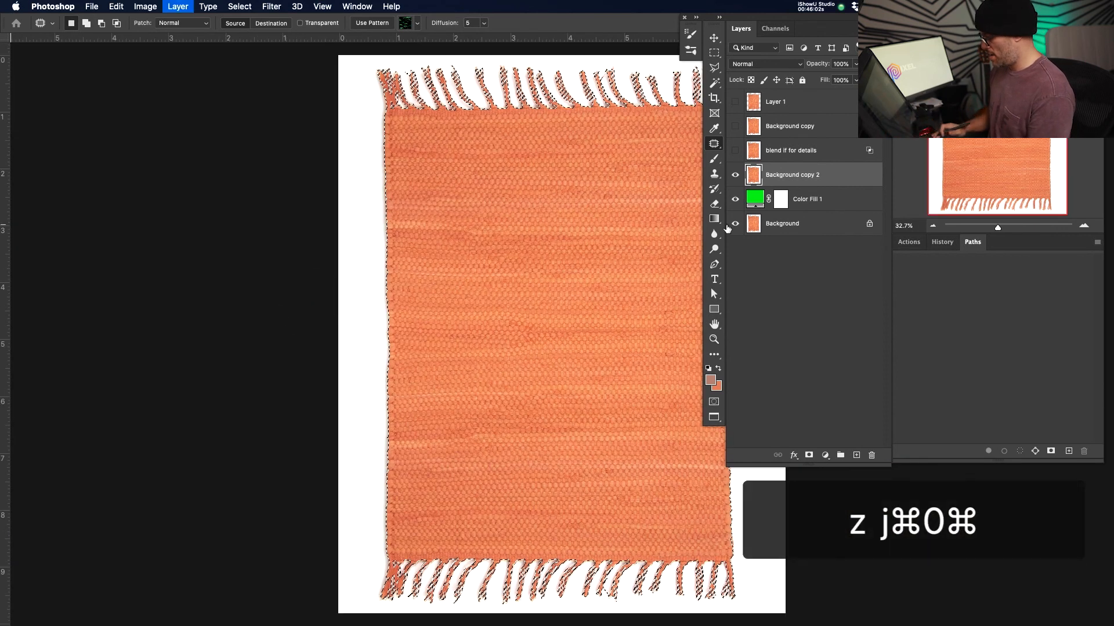
key(super+j)
drag(812, 174, 812, 146)
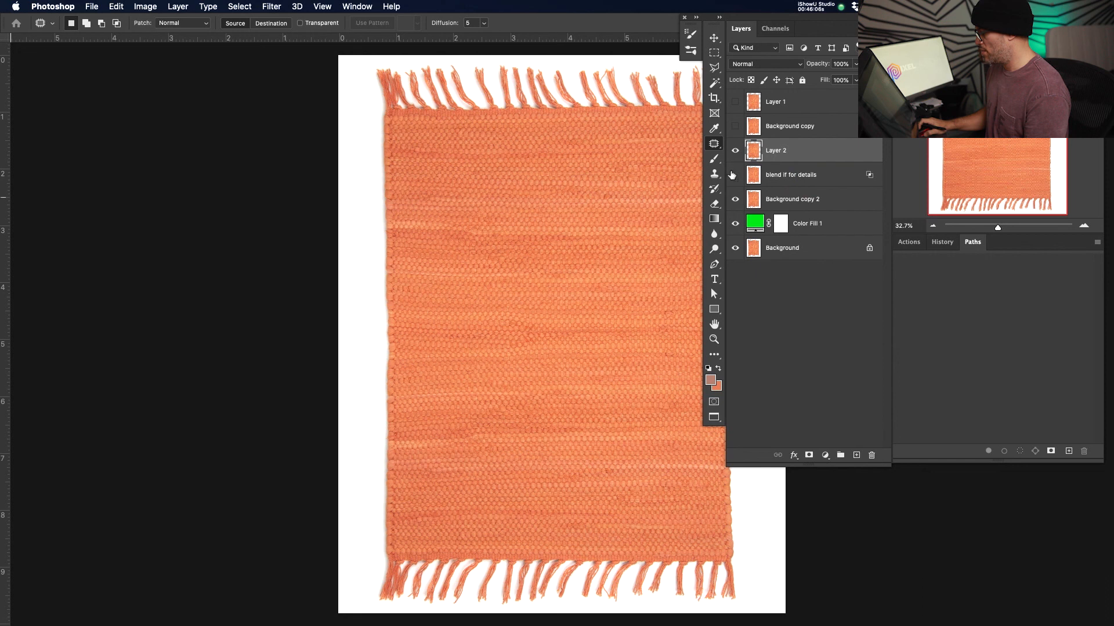
click(736, 199)
Show the "blend if for details" layer and examine the rug's upper-right corner and fringe against the green fill
key(z)
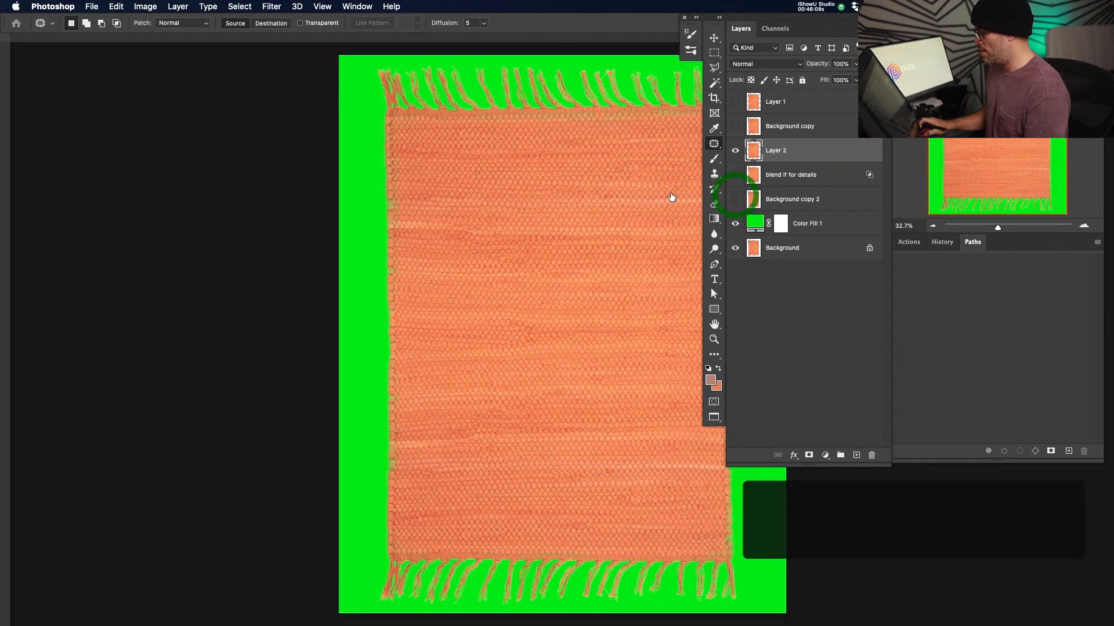
click(621, 193)
click(571, 94)
drag(628, 79, 579, 179)
drag(638, 168, 669, 164)
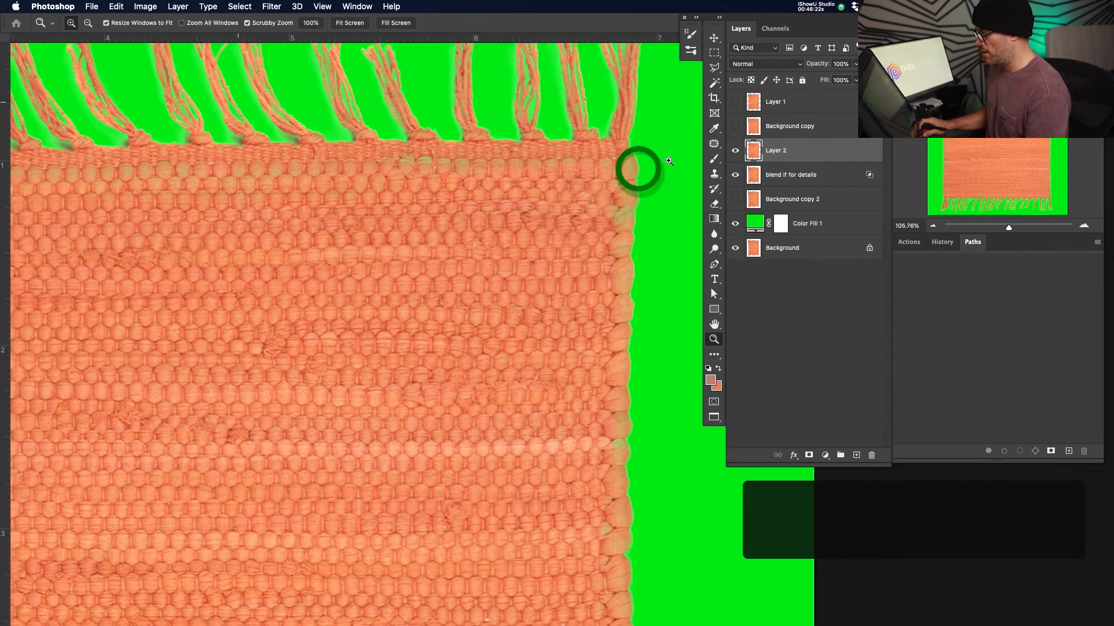
drag(619, 211, 621, 225)
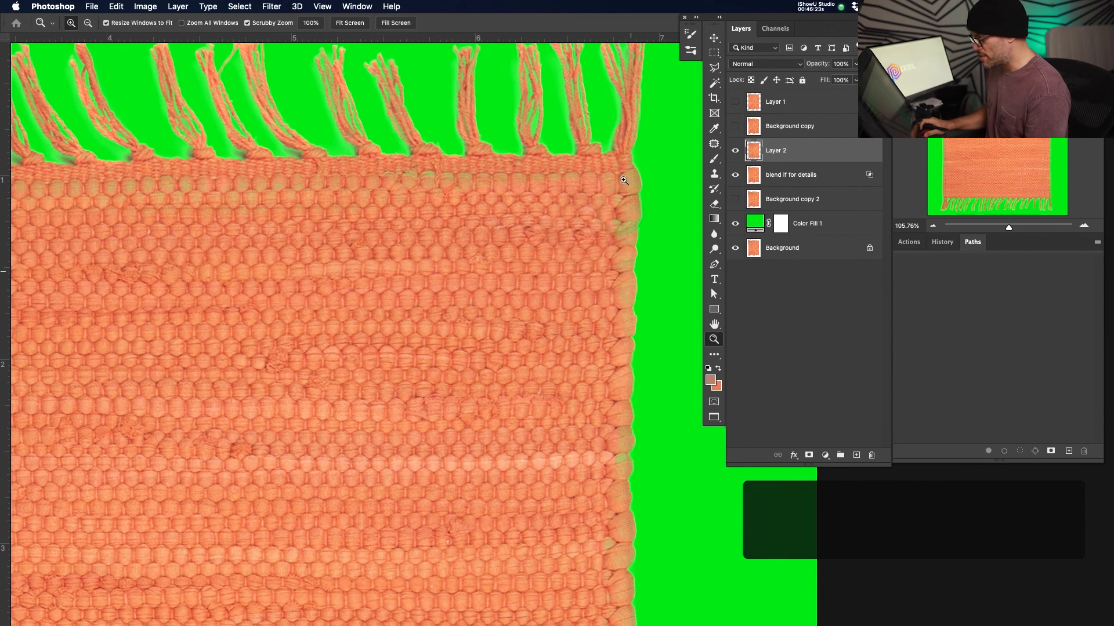
key(v)
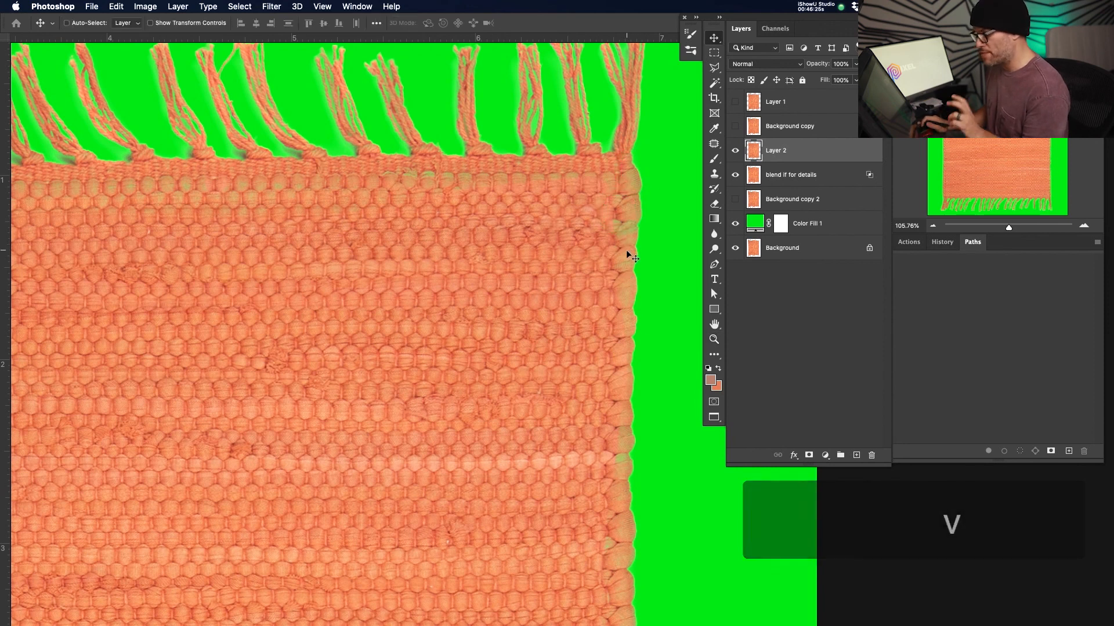
Restore the semi-transparent weave below the upper fringe on Layer 2 using the History Brush at 100% opacity
key(y)
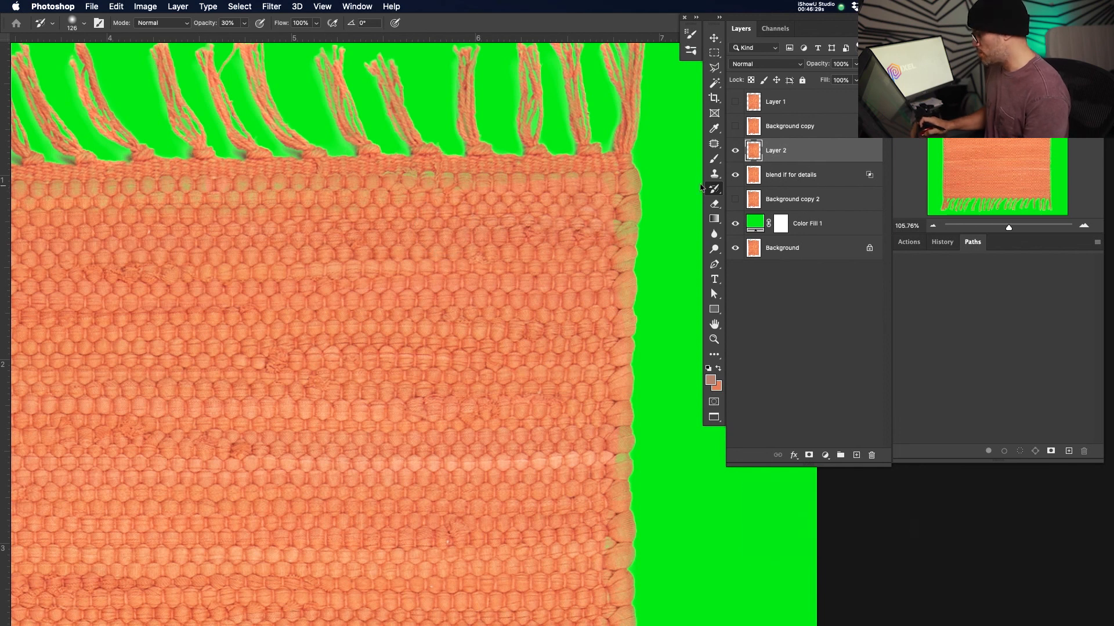
click(552, 195)
click(428, 202)
key(0)
click(401, 196)
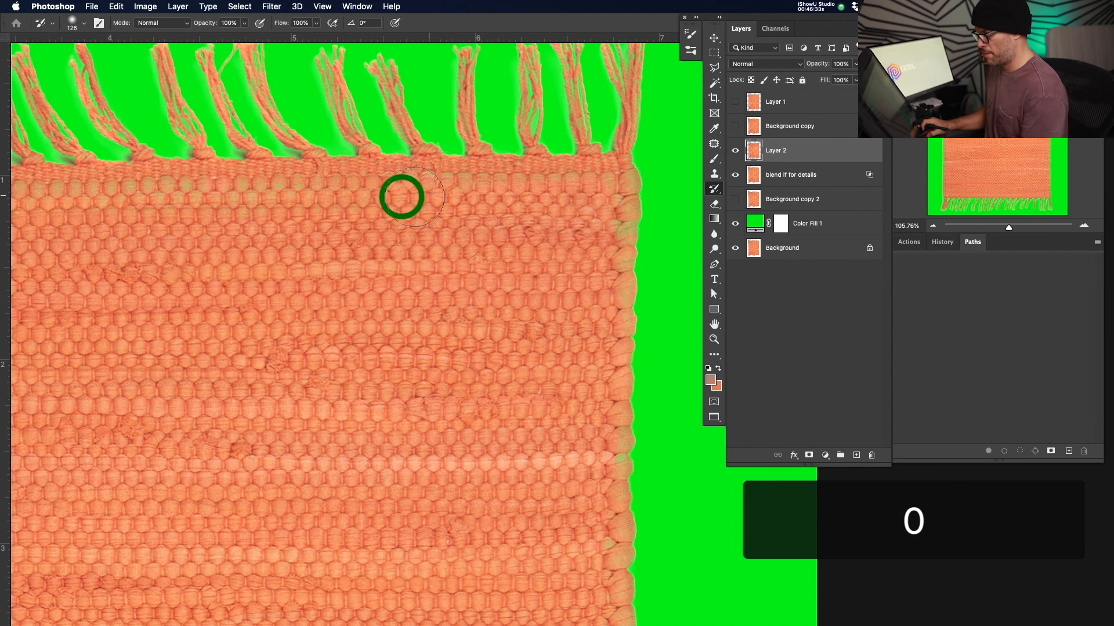
click(428, 196)
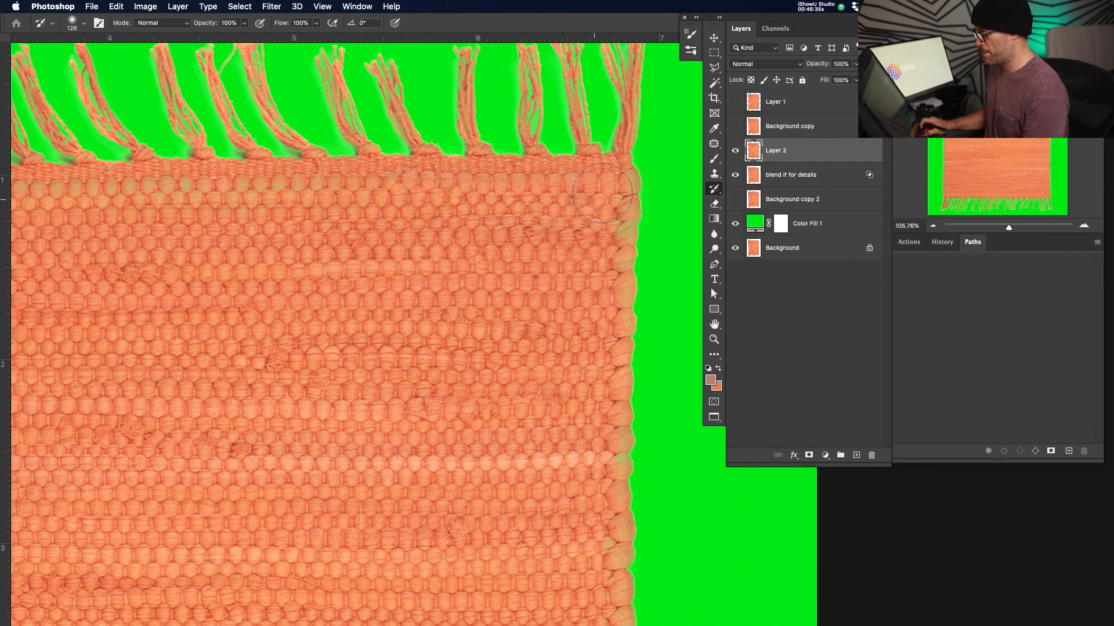
Load Layer 2's outline as a selection and restore the rug's right edge with the History Brush
super+click(755, 150)
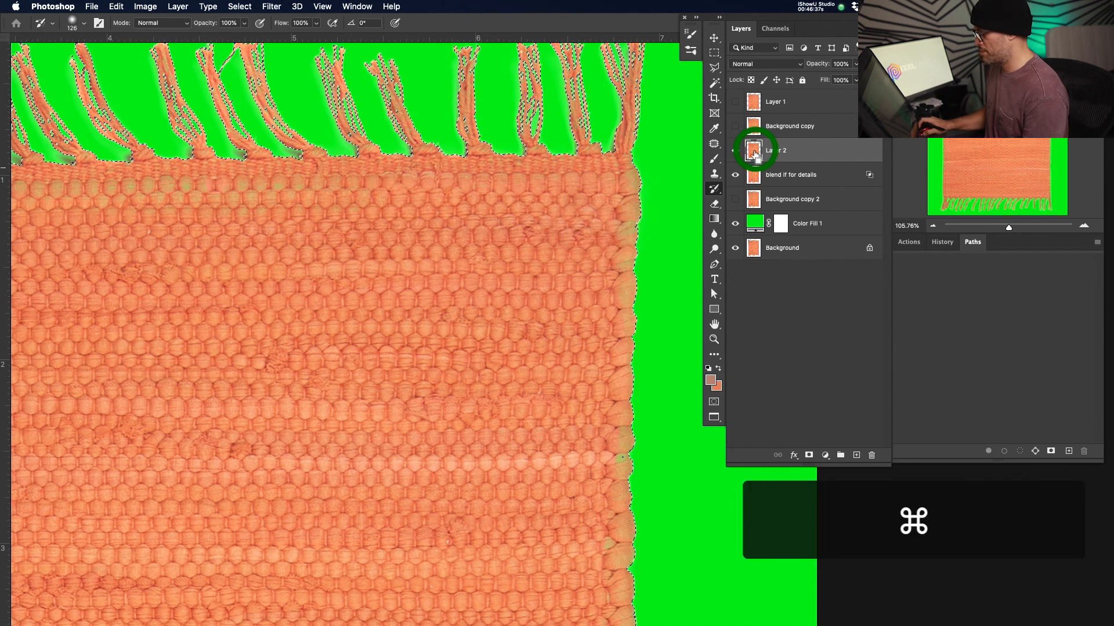
click(634, 204)
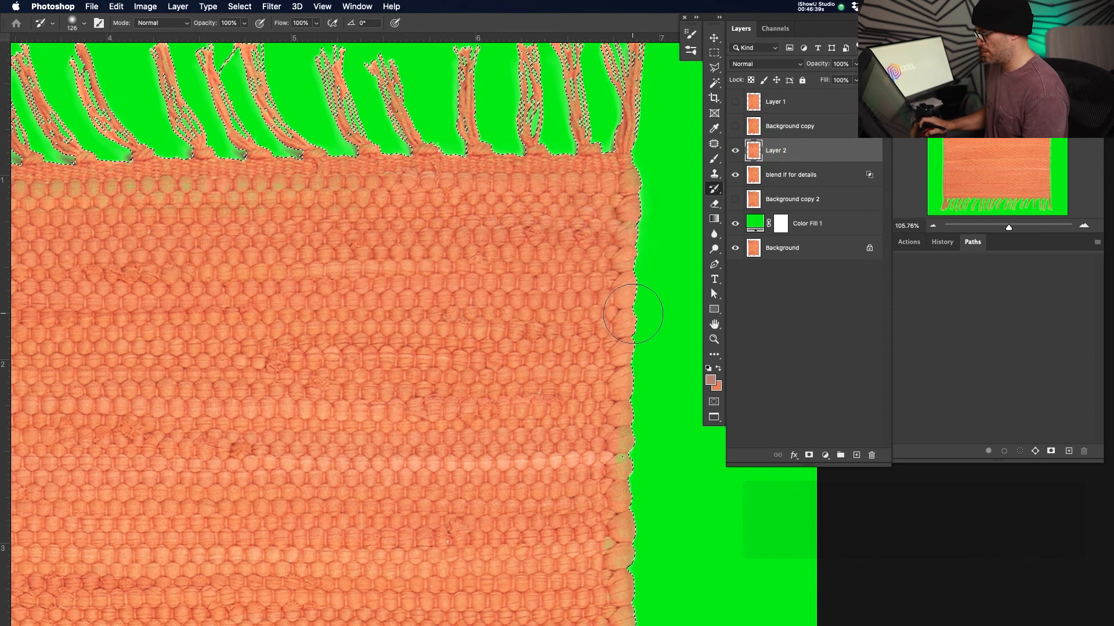
drag(632, 281, 609, 363)
click(598, 422)
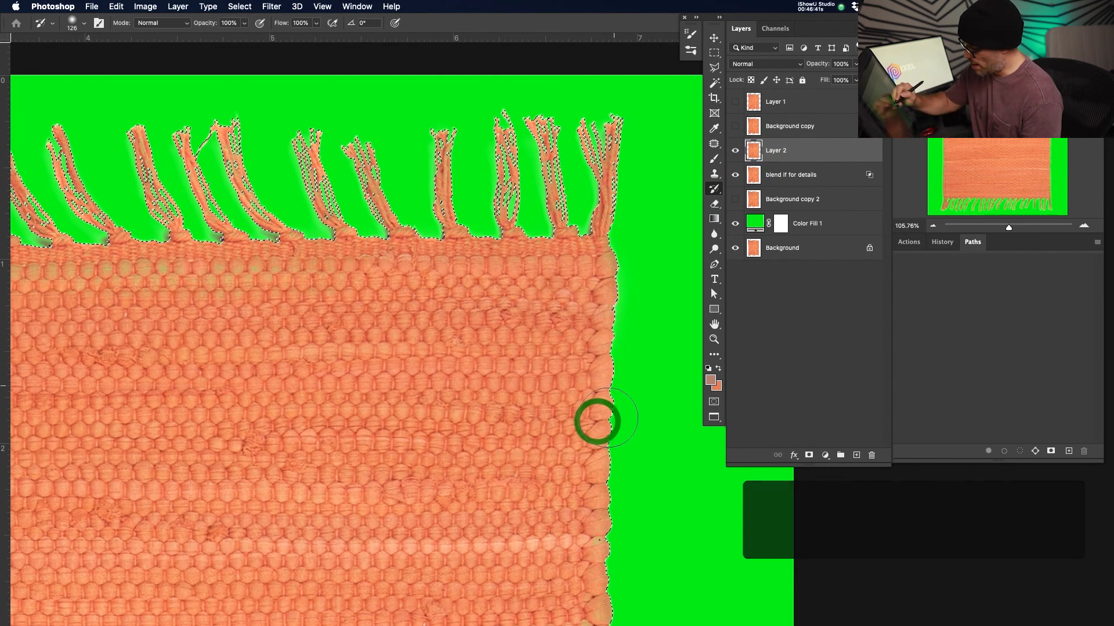
Restore the remaining greenish weave along the rug's upper edge with the History Brush
drag(313, 356, 620, 342)
drag(556, 254, 548, 276)
drag(313, 334, 633, 335)
click(428, 286)
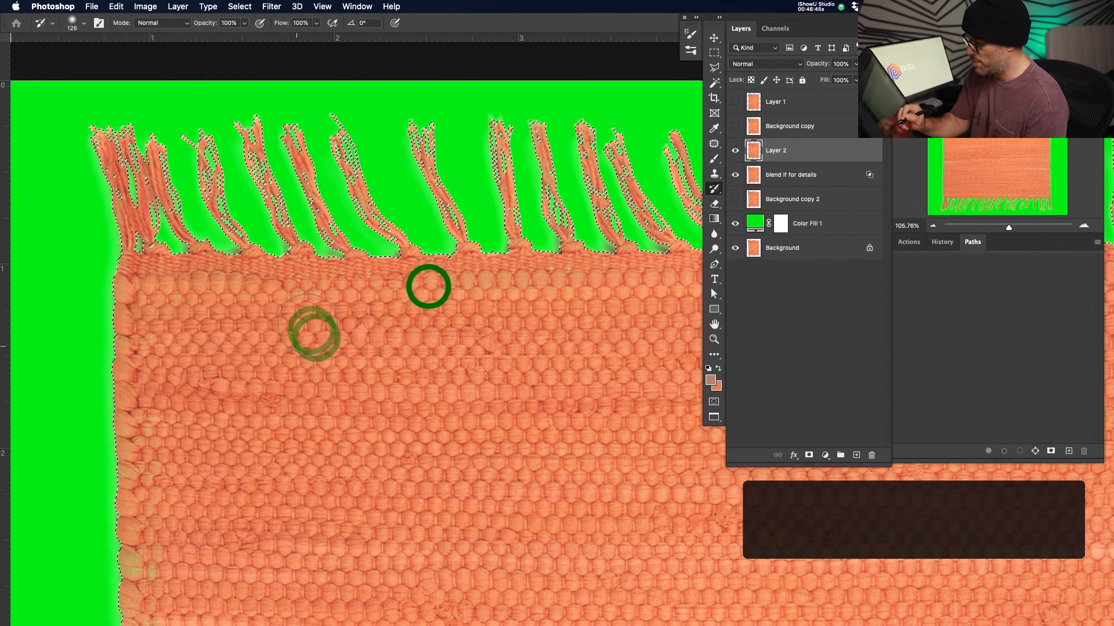
Restore the semi-transparent weave down the rug's left edge with the History Brush, keeping within the selection
drag(186, 503, 251, 294)
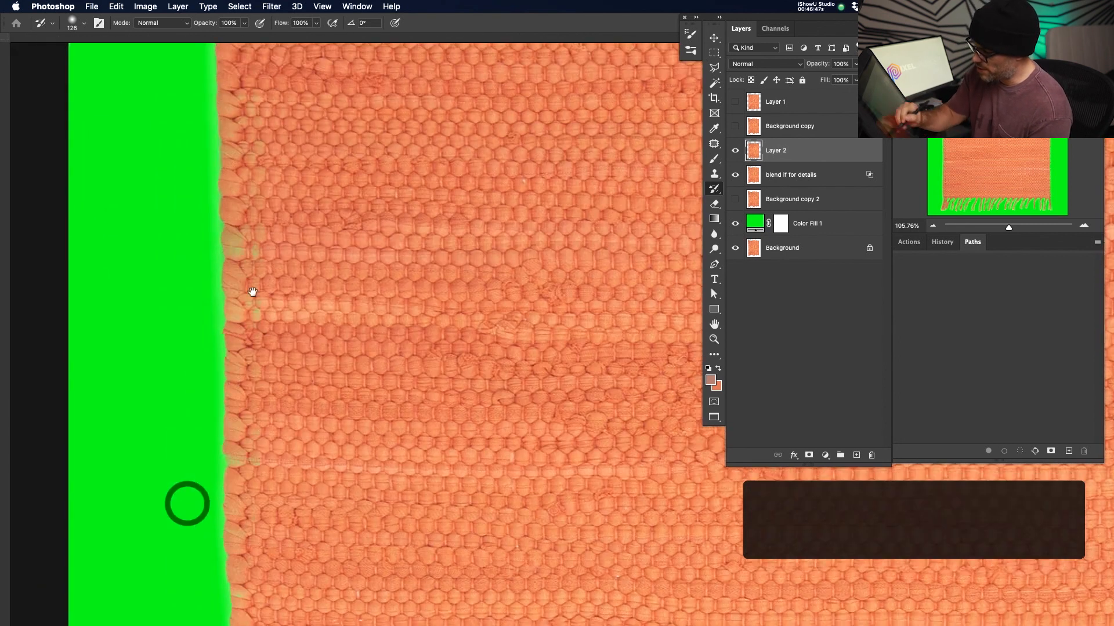
click(244, 97)
drag(263, 236, 253, 348)
click(244, 403)
drag(241, 438, 247, 517)
drag(335, 511, 373, 149)
click(288, 540)
click(299, 435)
Deselect the rug outline and examine the whole cutout against the green fill
key(super+0)
key(super+d)
key(z)
drag(602, 166, 519, 151)
drag(567, 220, 543, 222)
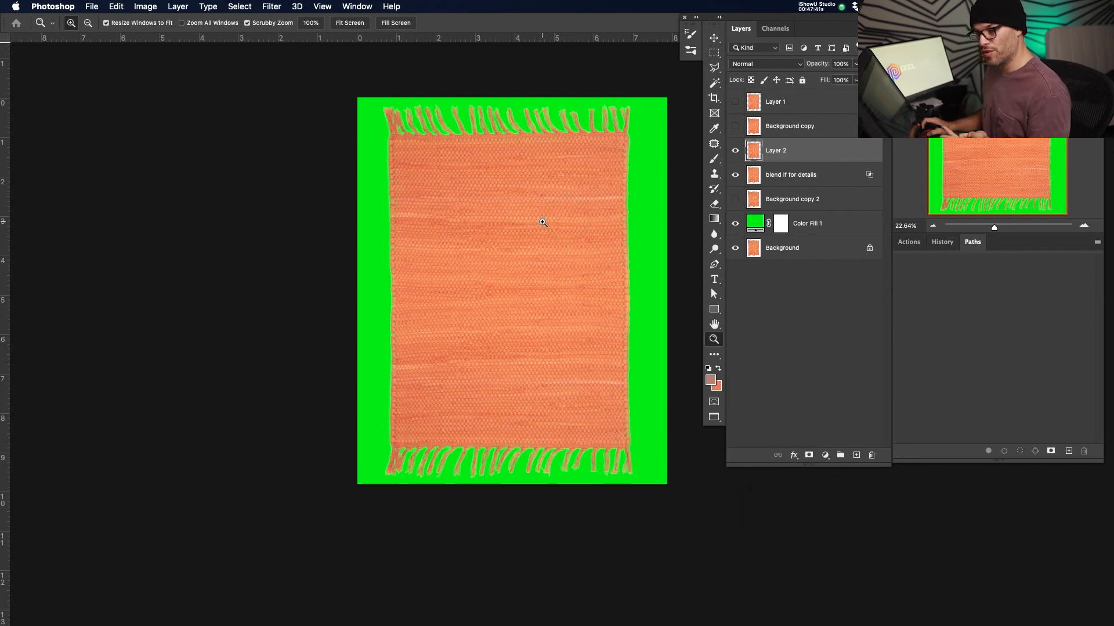
drag(594, 186, 634, 179)
drag(509, 145, 516, 243)
mouse_move(517, 166)
mouse_down()
mouse_move(569, 168)
mouse_move(525, 181)
mouse_up()
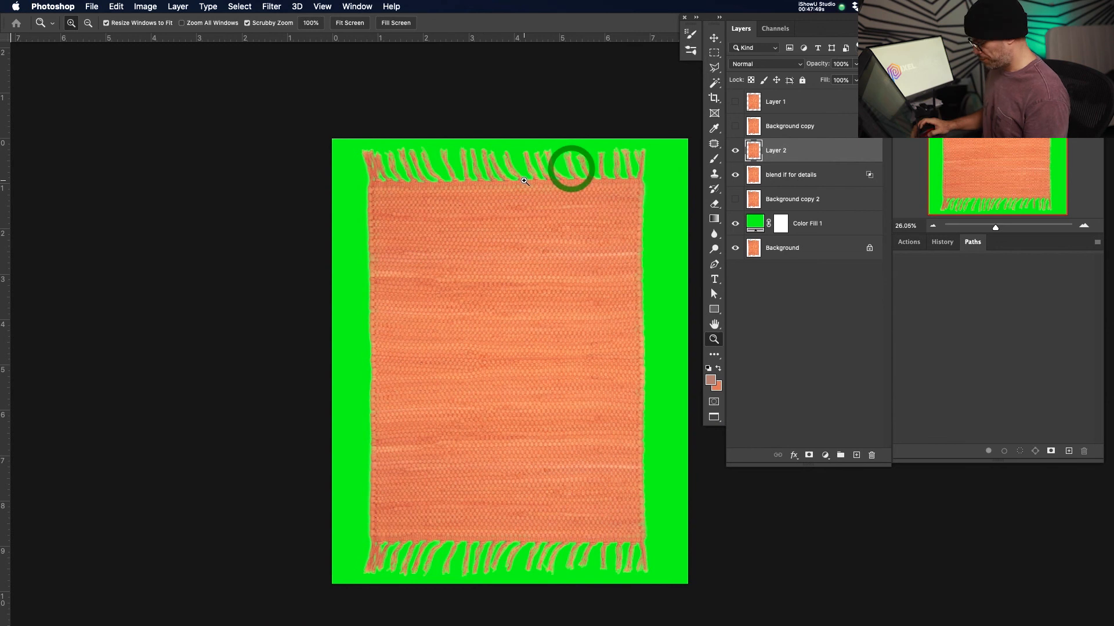
Switch to the "example of light on dark BG" document and examine the woman's light hair against the windows and dark frame
key(super+grave)
drag(419, 63, 439, 266)
drag(442, 196, 456, 406)
drag(464, 190, 540, 604)
drag(529, 270, 525, 282)
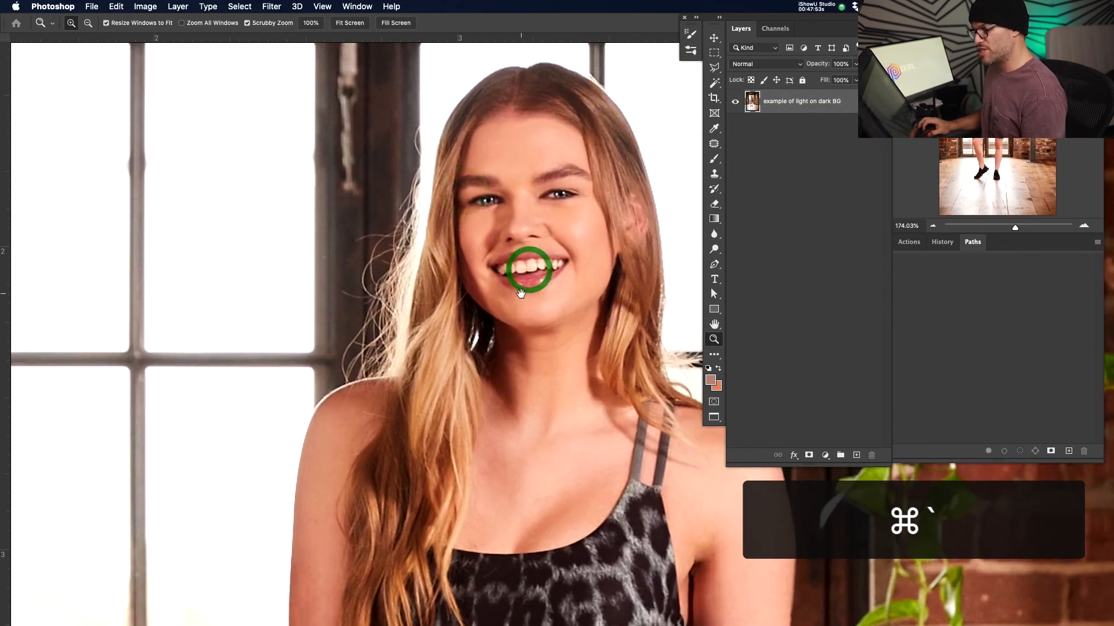
key(f)
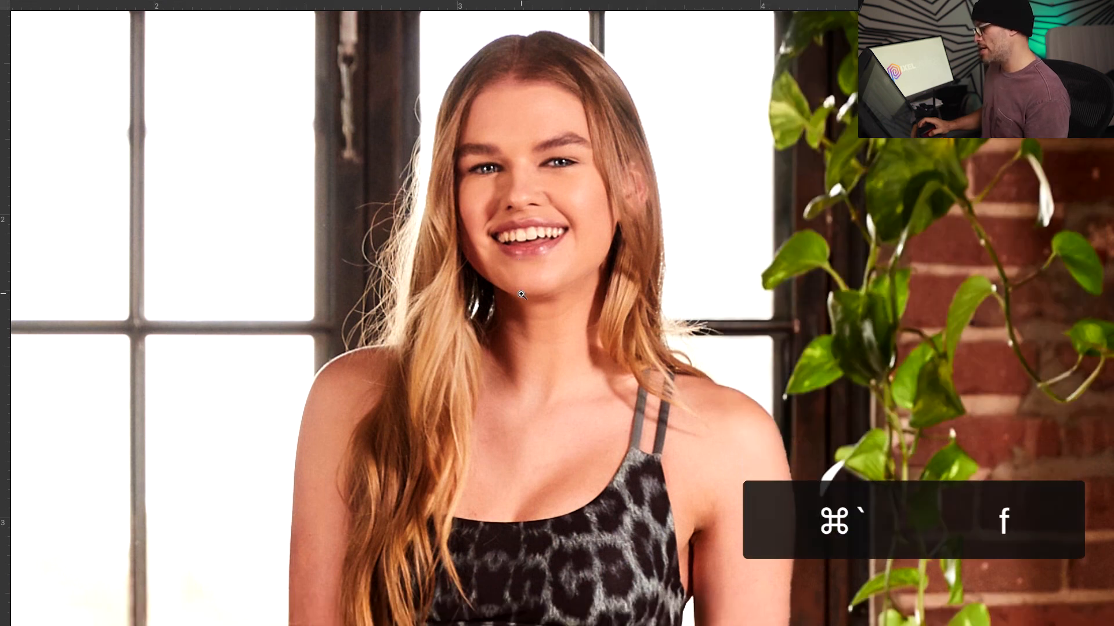
key(f)
drag(522, 295, 537, 496)
drag(534, 184, 538, 219)
Cycle through the open documents to the 20191211_Niyama_Sol_Ecom-0028.jpg model cutout on green
key(super+grave)
key(super+grave)
key(super+grave)
key(super+grave)
key(super+grave)
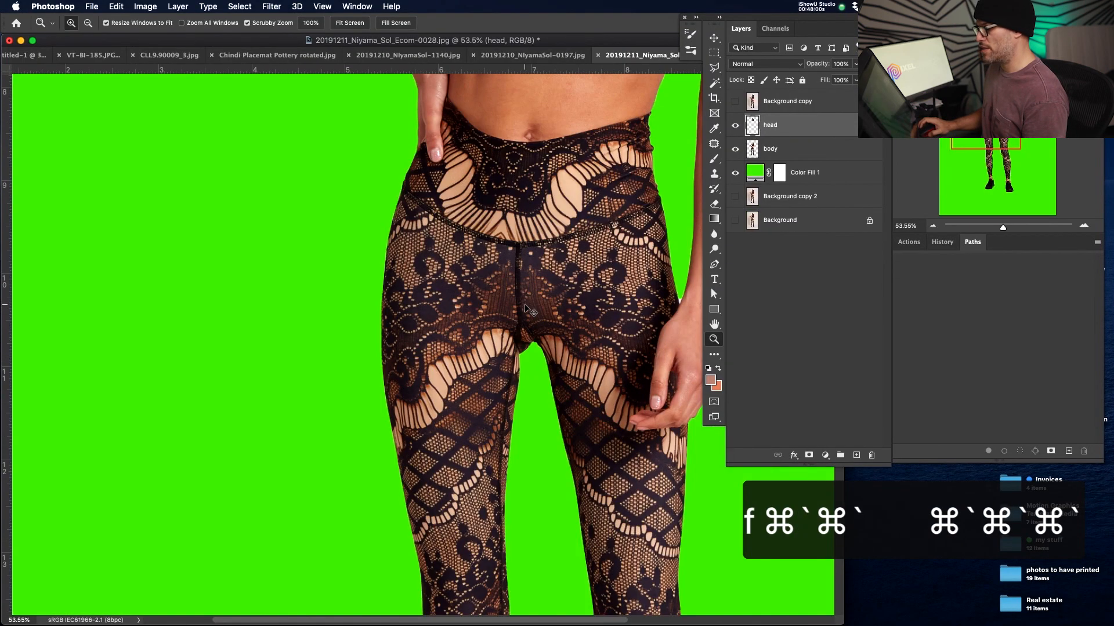
Hide the head and body layers and show a duplicate of the Background layer placed above Color Fill 1
drag(573, 244, 551, 493)
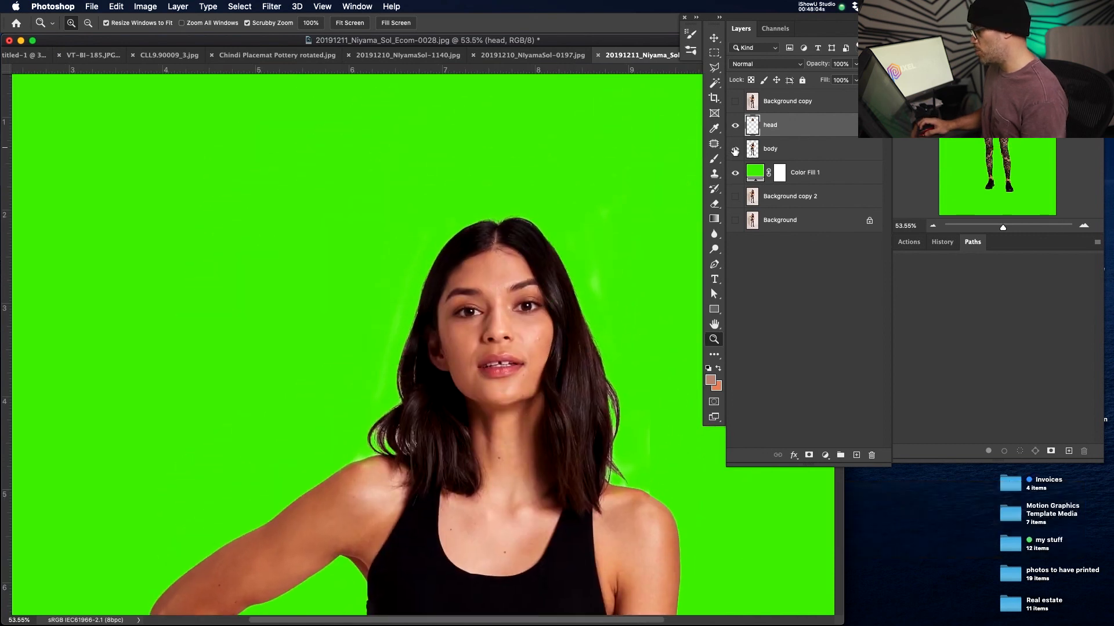
drag(735, 151, 736, 122)
click(803, 224)
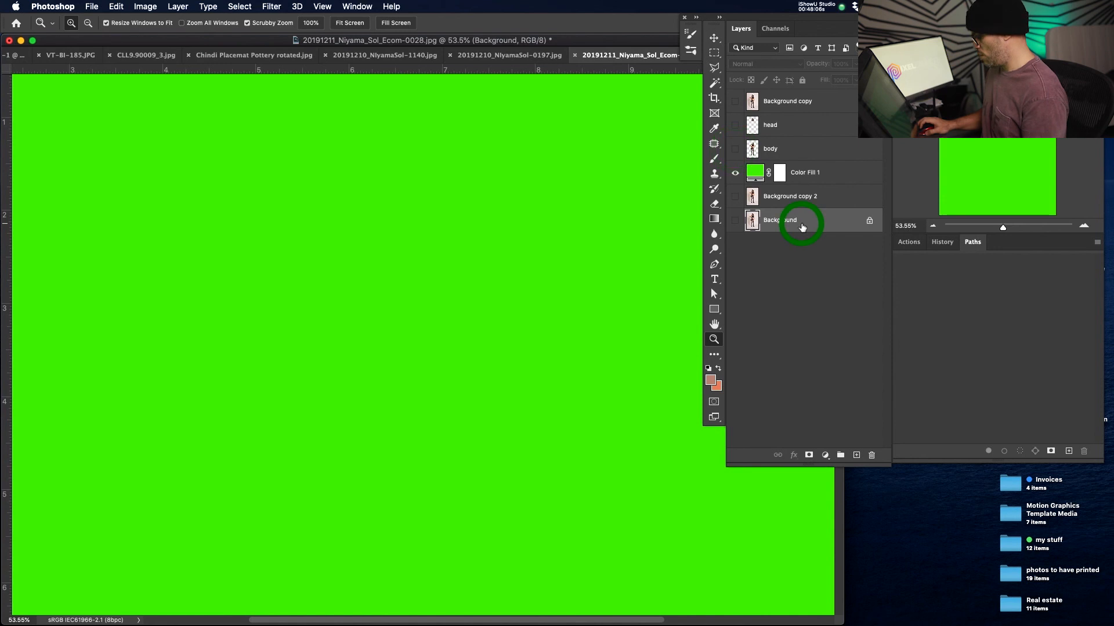
key(super+j)
drag(802, 226, 789, 169)
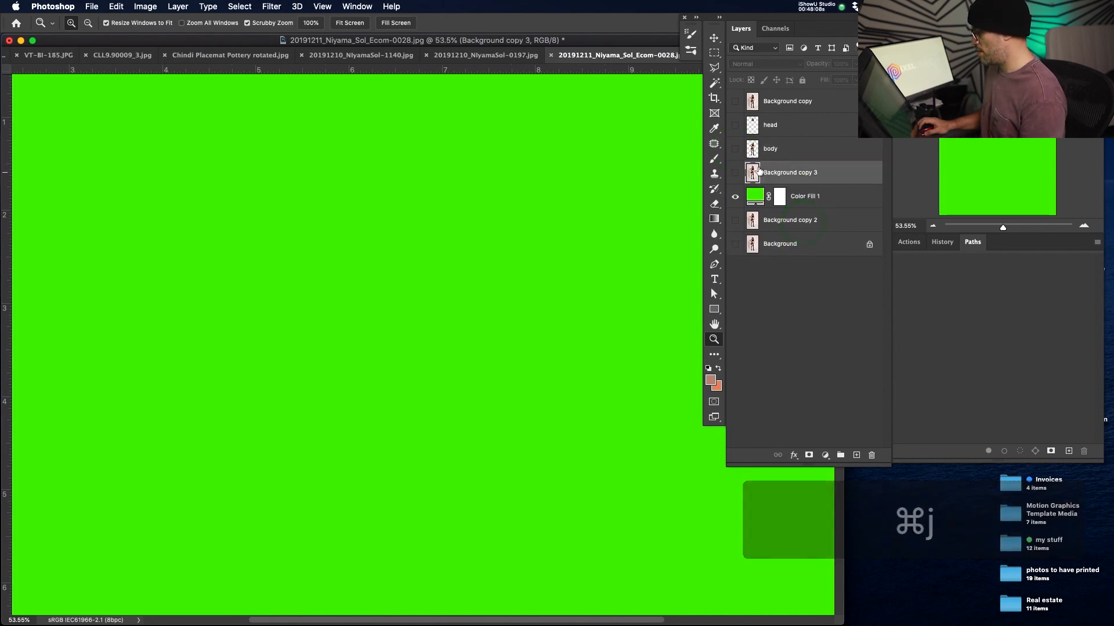
click(735, 173)
key(z)
drag(536, 271, 574, 277)
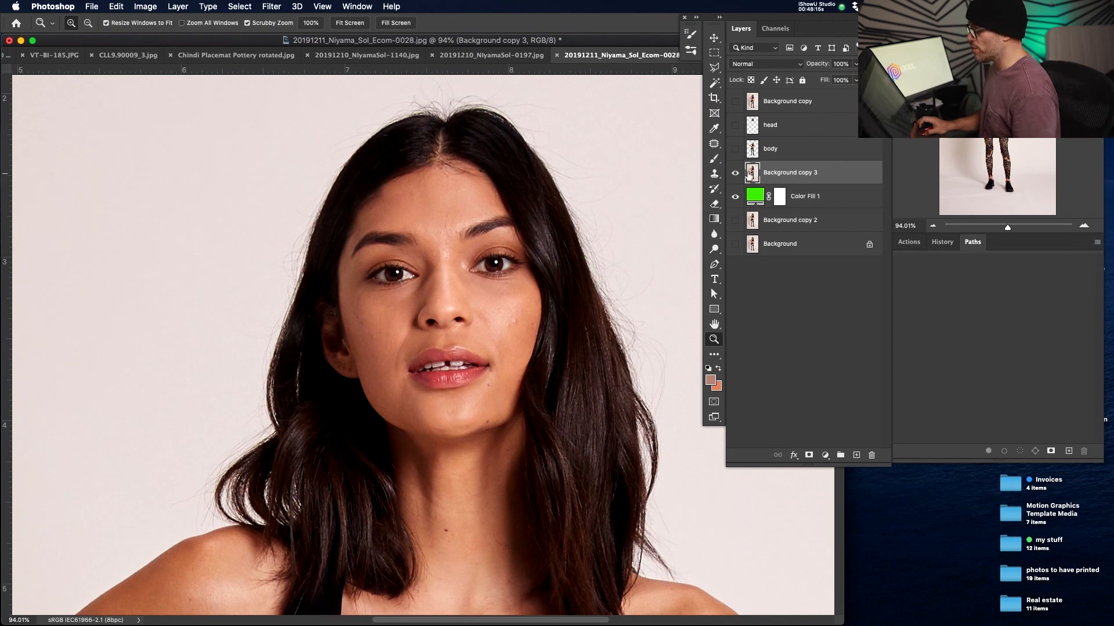
Isolate the Red channel and examine how the model's dark hair separates from the light background
click(775, 28)
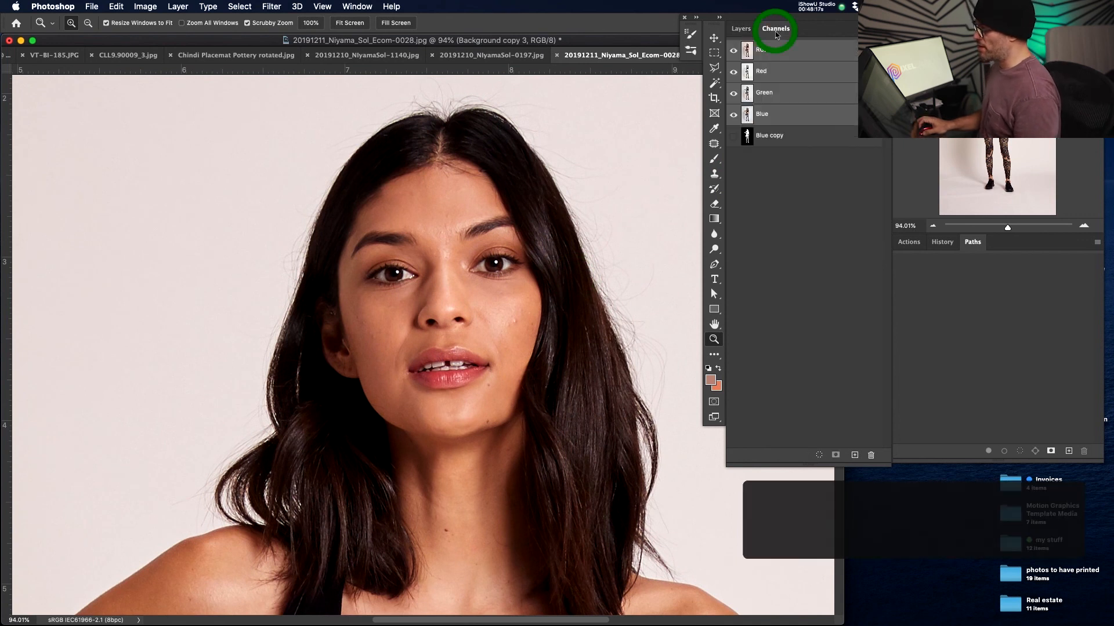
click(792, 72)
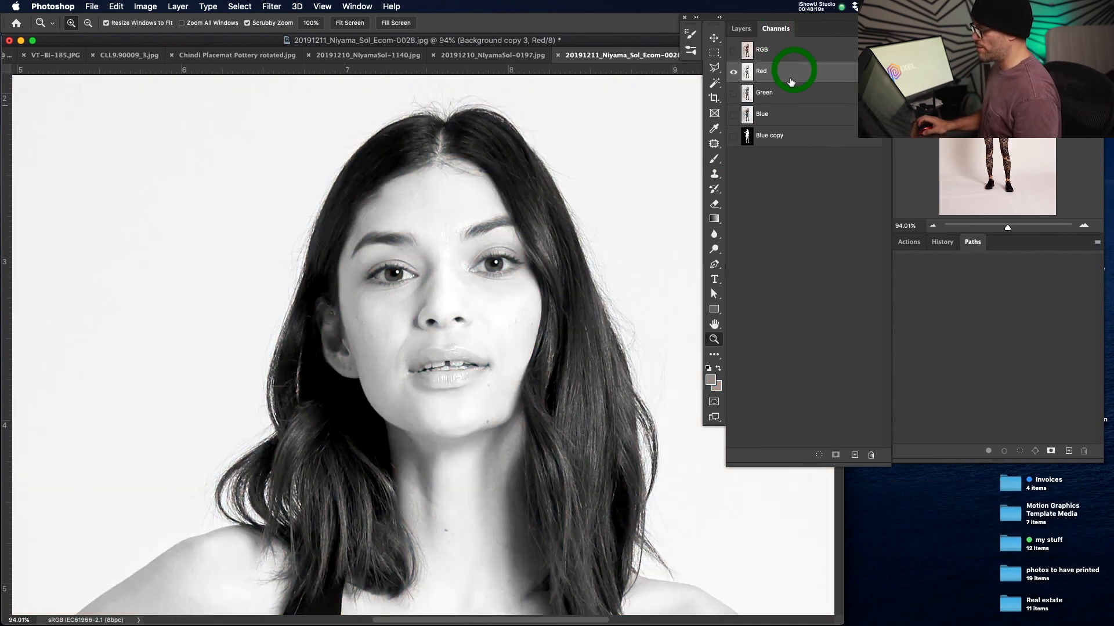
key(z)
drag(632, 360, 573, 311)
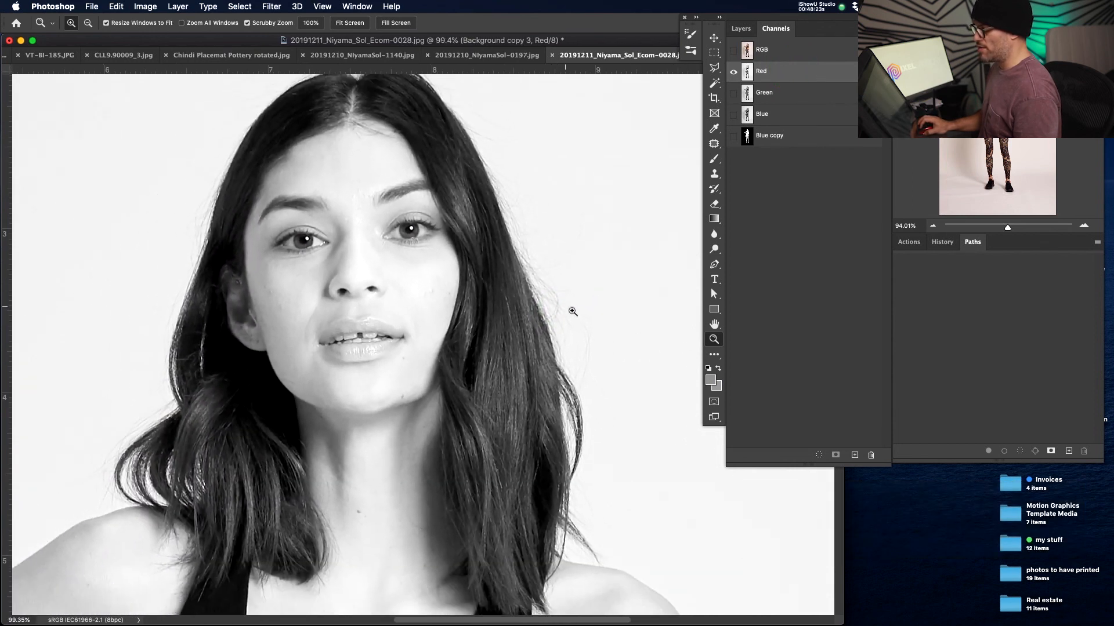
drag(133, 467, 308, 377)
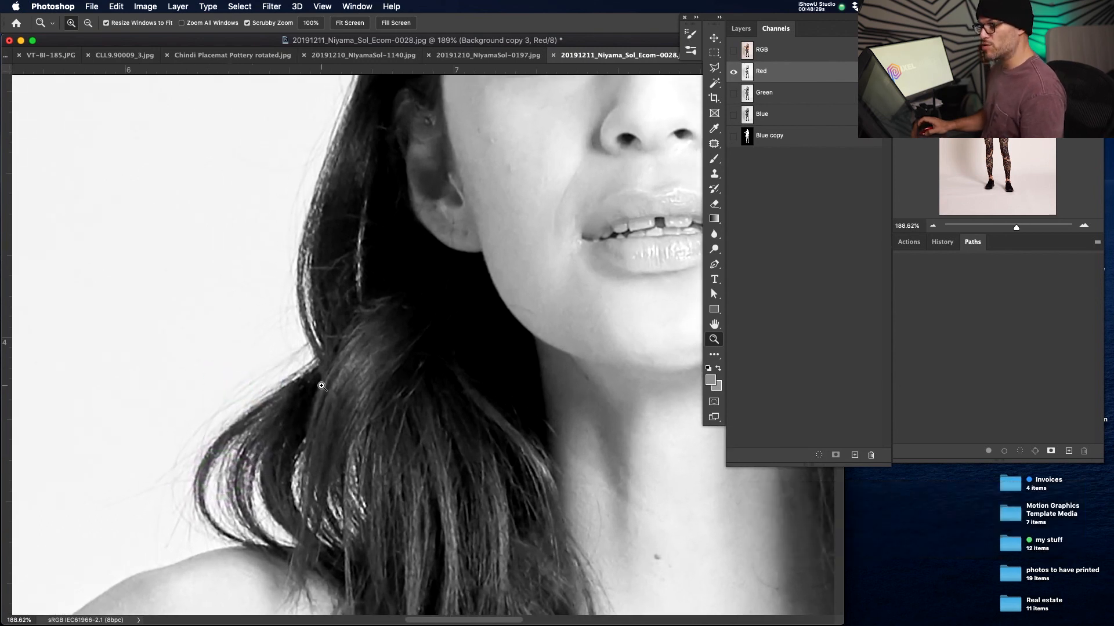
drag(386, 322, 401, 404)
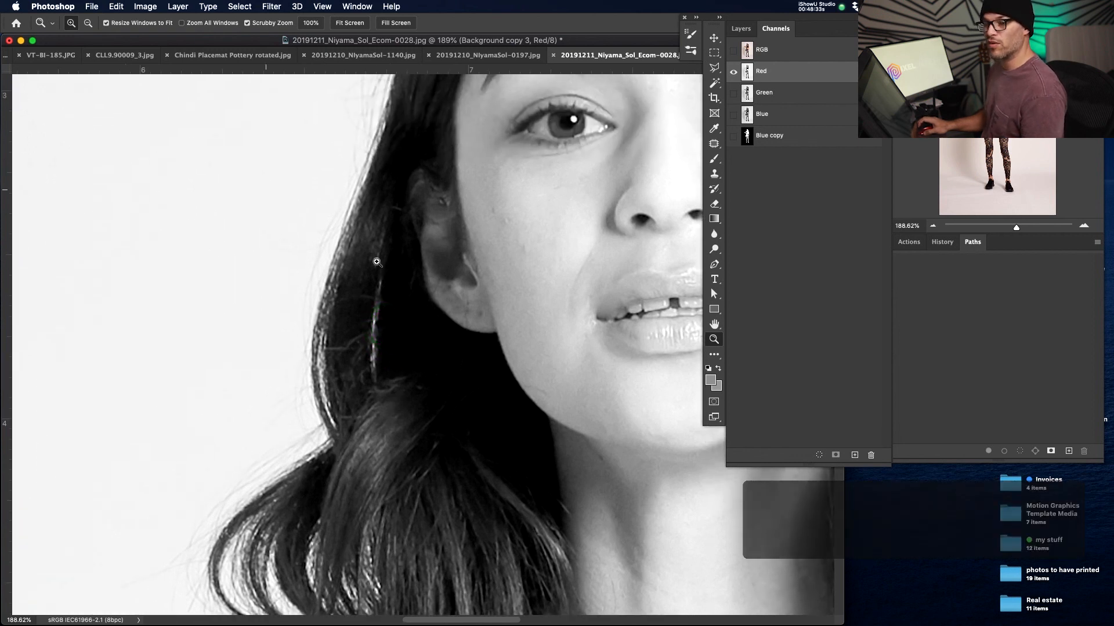
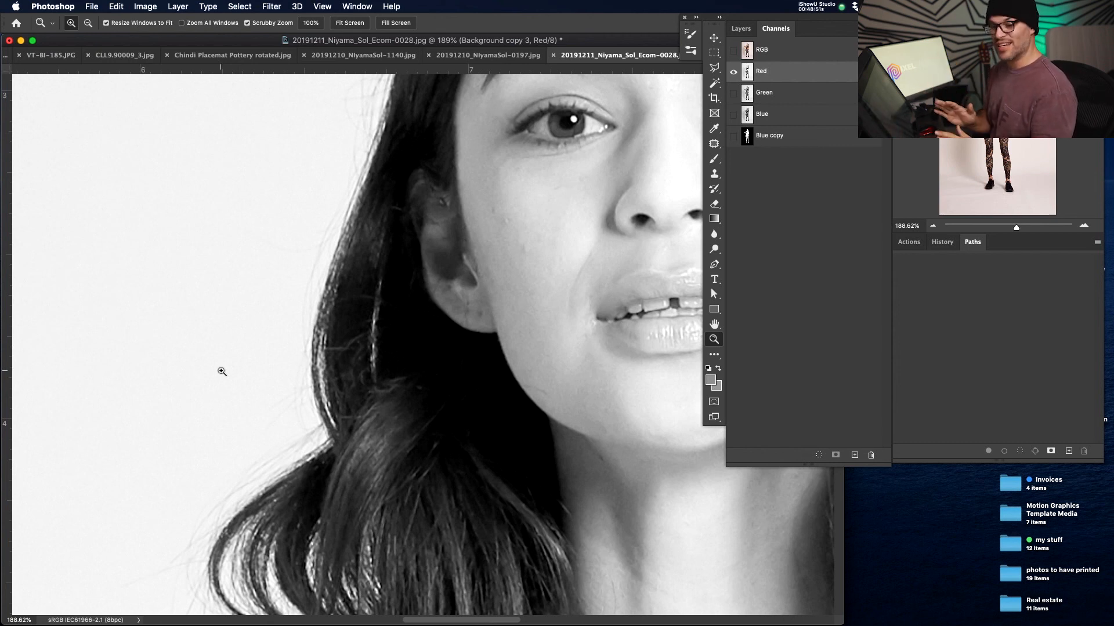
Compare the hair contrast in the Green, Blue and Red channels, and duplicate the Blue channel
click(818, 96)
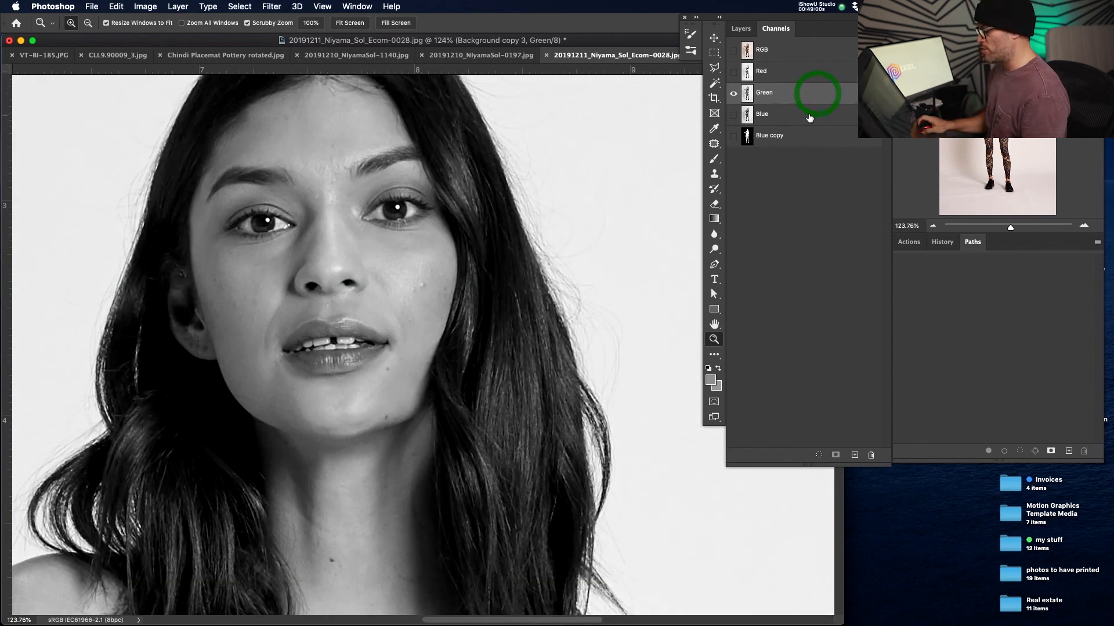
click(808, 122)
click(792, 77)
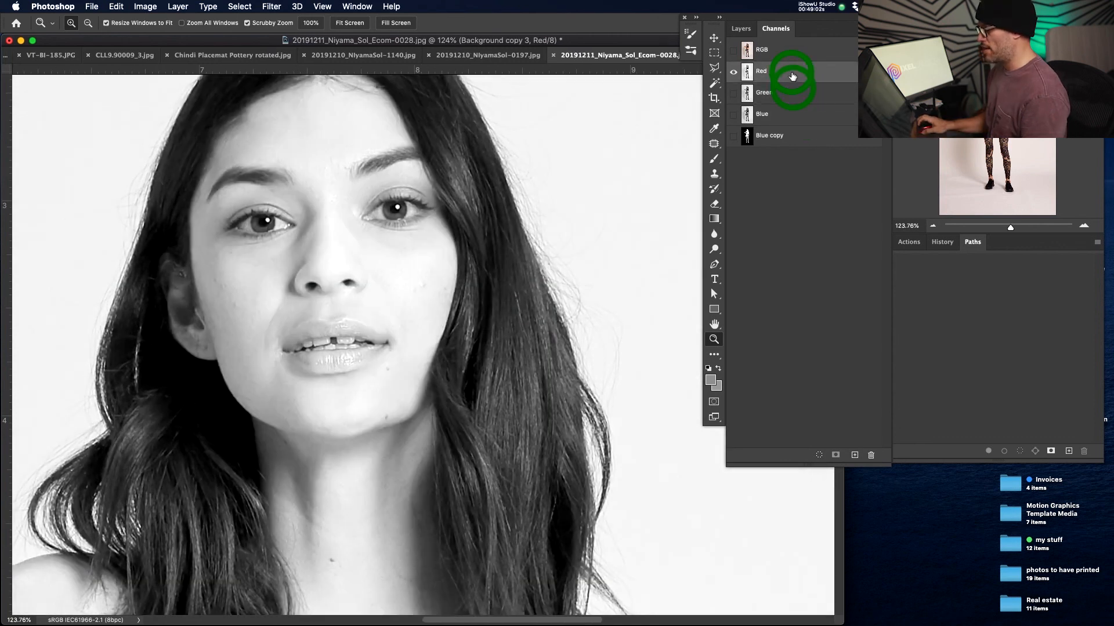
click(796, 116)
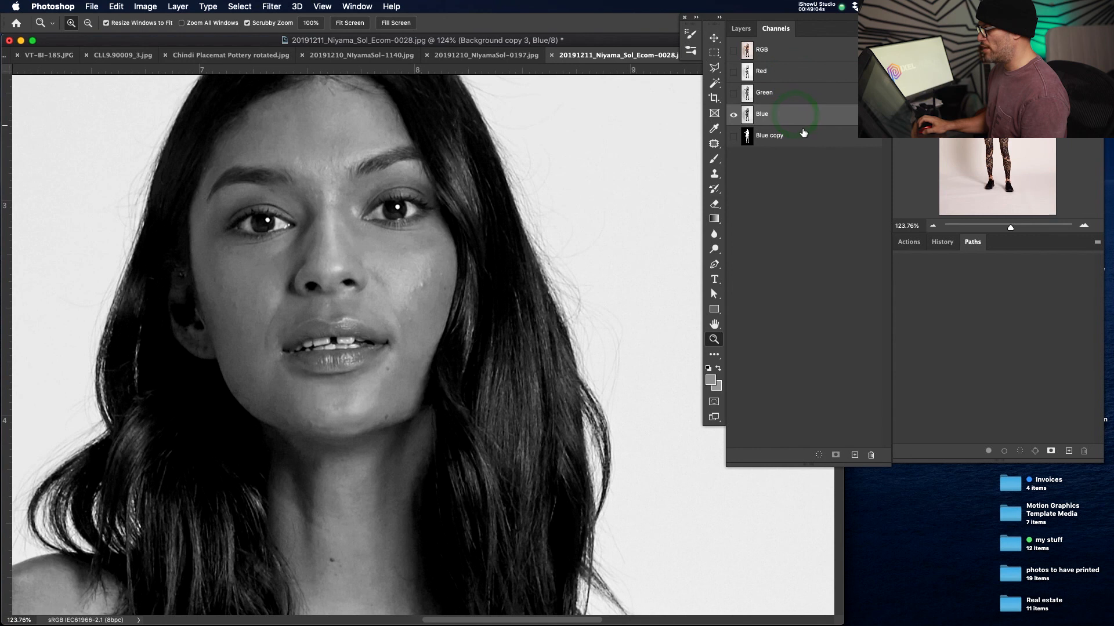
drag(786, 124, 855, 454)
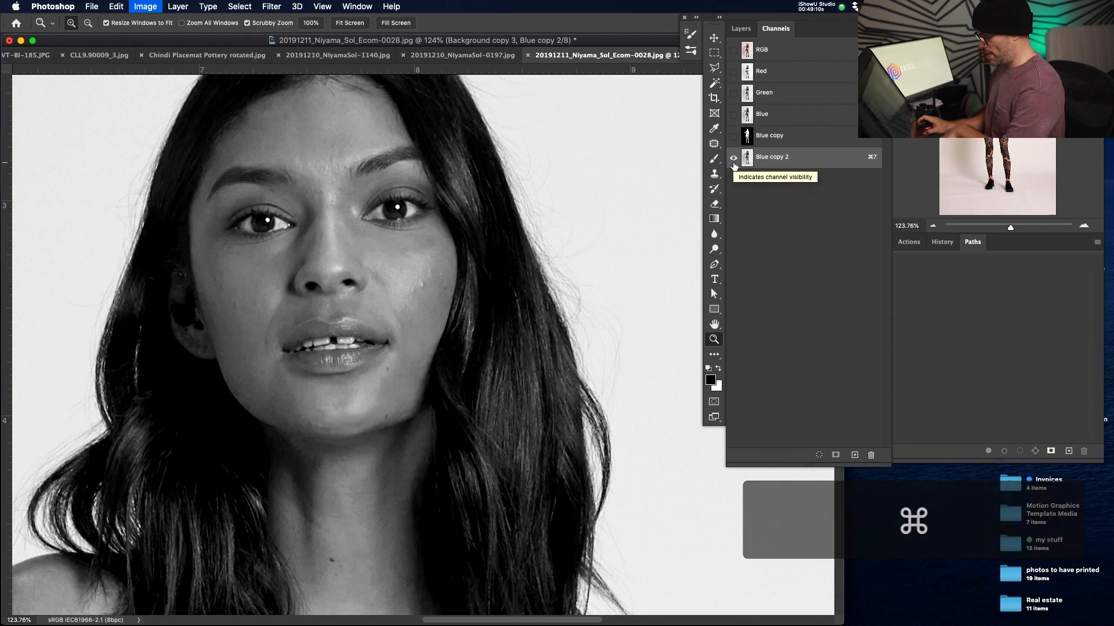
Start a Levels adjustment on the duplicated Blue channel with black input 90 and white input 201
key(super+l)
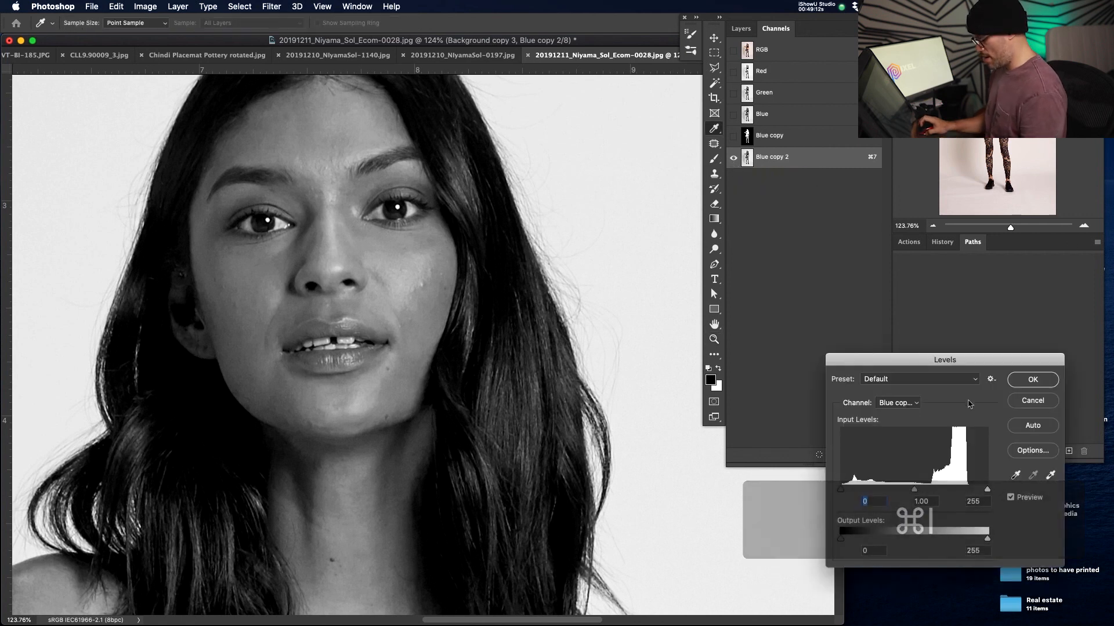
drag(1014, 358, 940, 299)
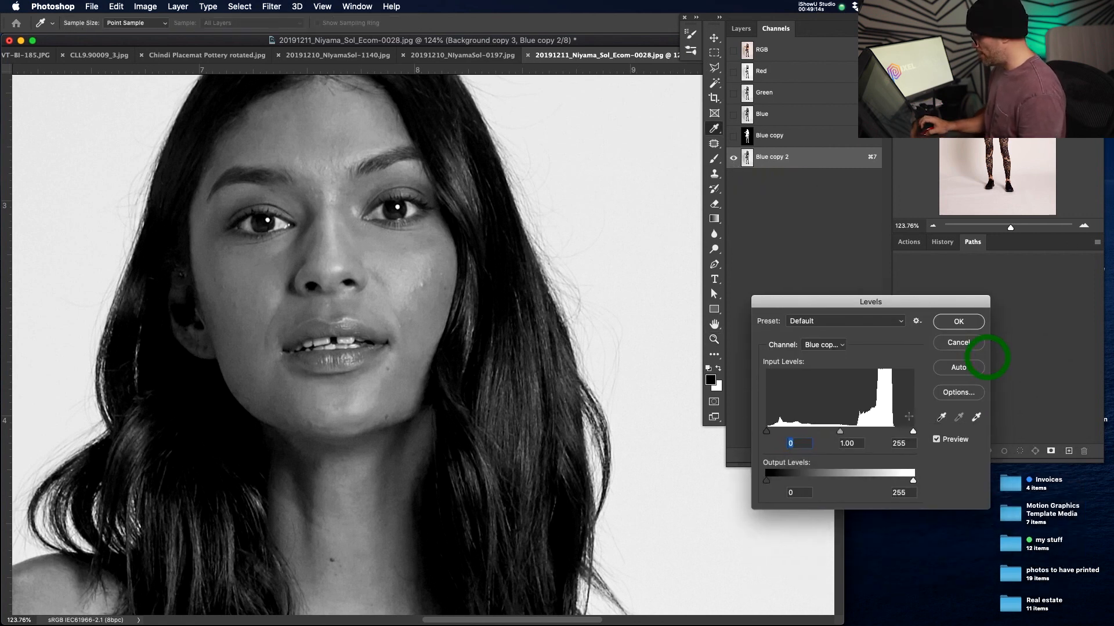
drag(906, 434, 881, 436)
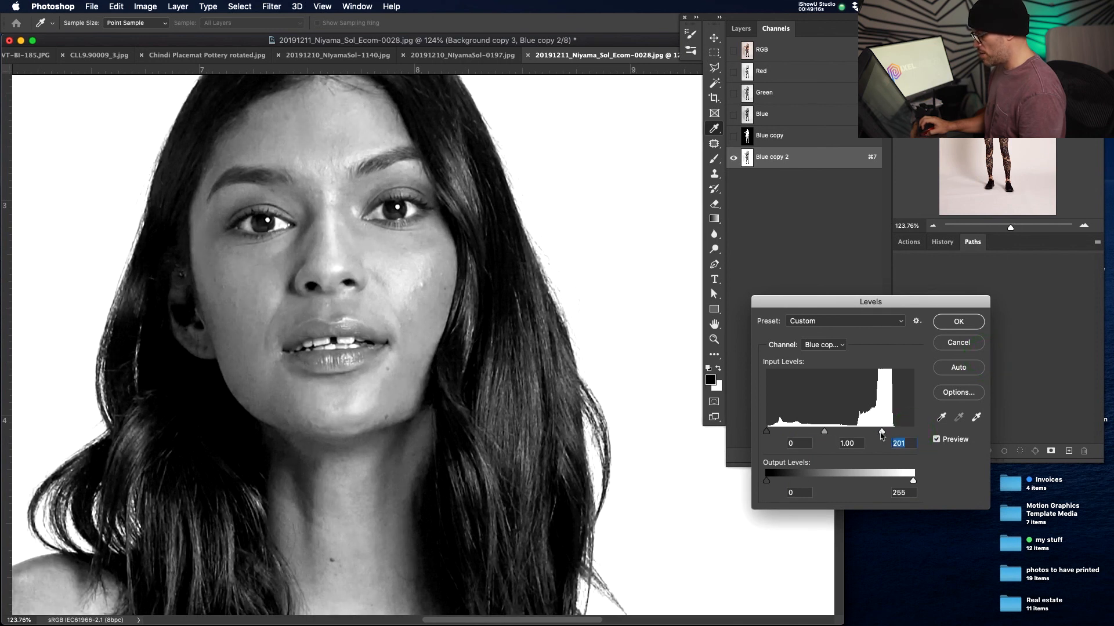
drag(765, 433, 822, 434)
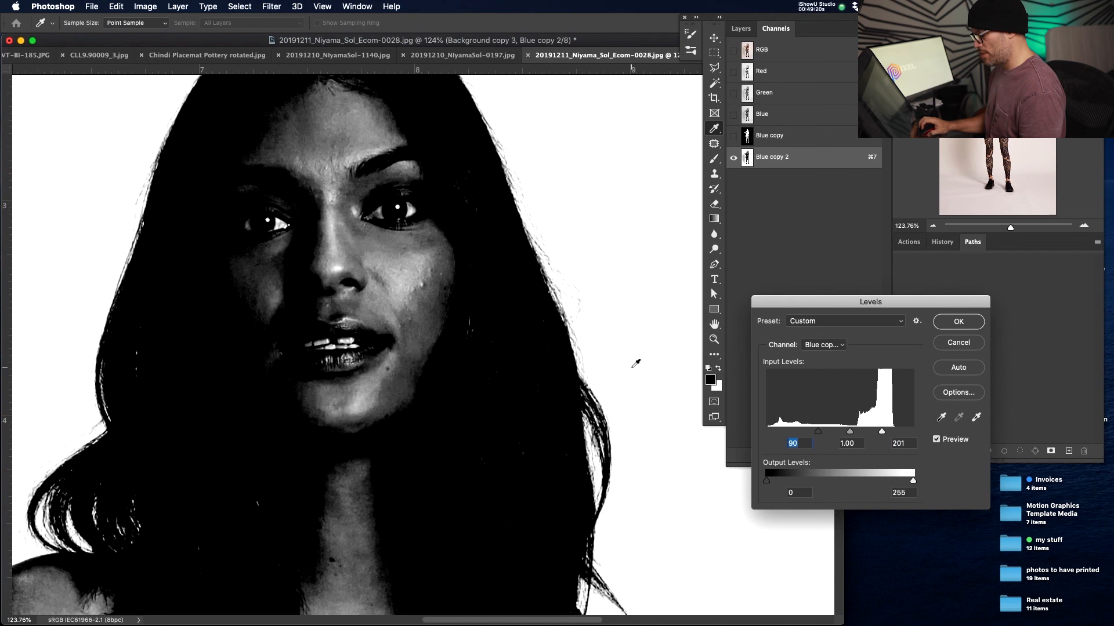
Check the fine strands at the hair's edge, then apply Levels with black input 116 and white input 211
key(super+minus)
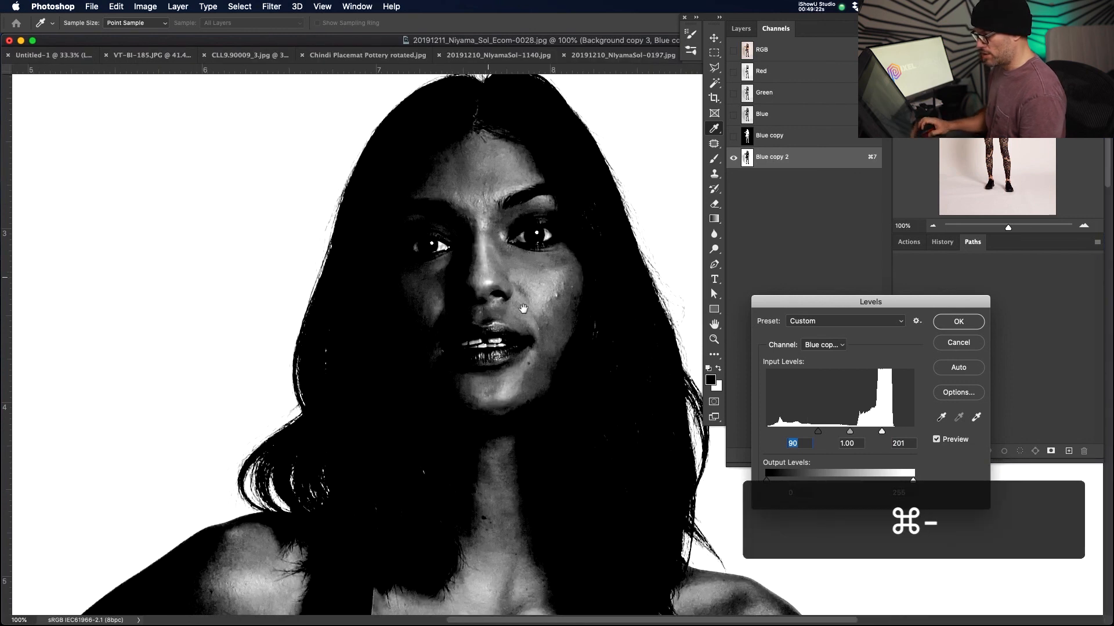
drag(488, 277, 502, 323)
key(z)
key(super+equal)
key(super+equal)
key(super+equal)
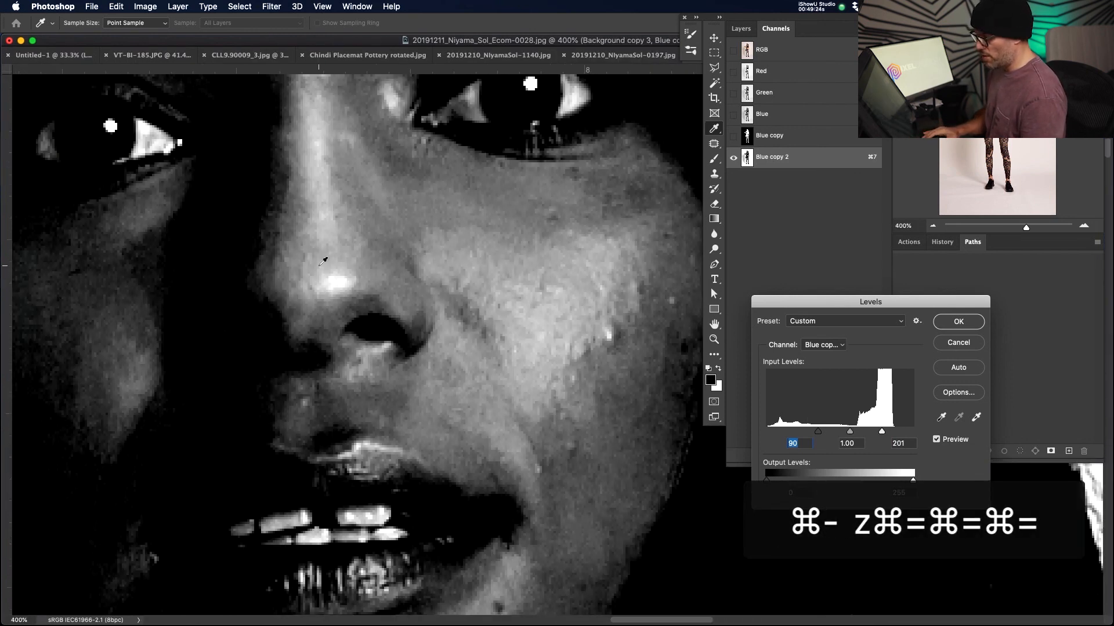
drag(385, 333, 609, 432)
drag(316, 318, 370, 405)
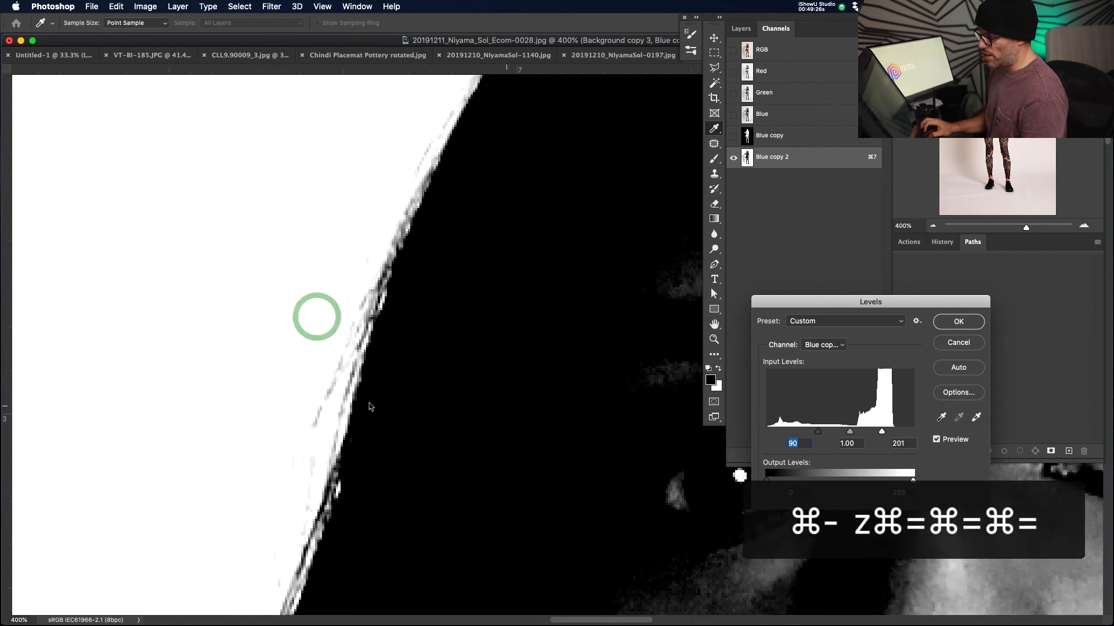
mouse_move(881, 431)
mouse_down()
mouse_move(891, 431)
mouse_move(864, 441)
mouse_move(892, 439)
mouse_up()
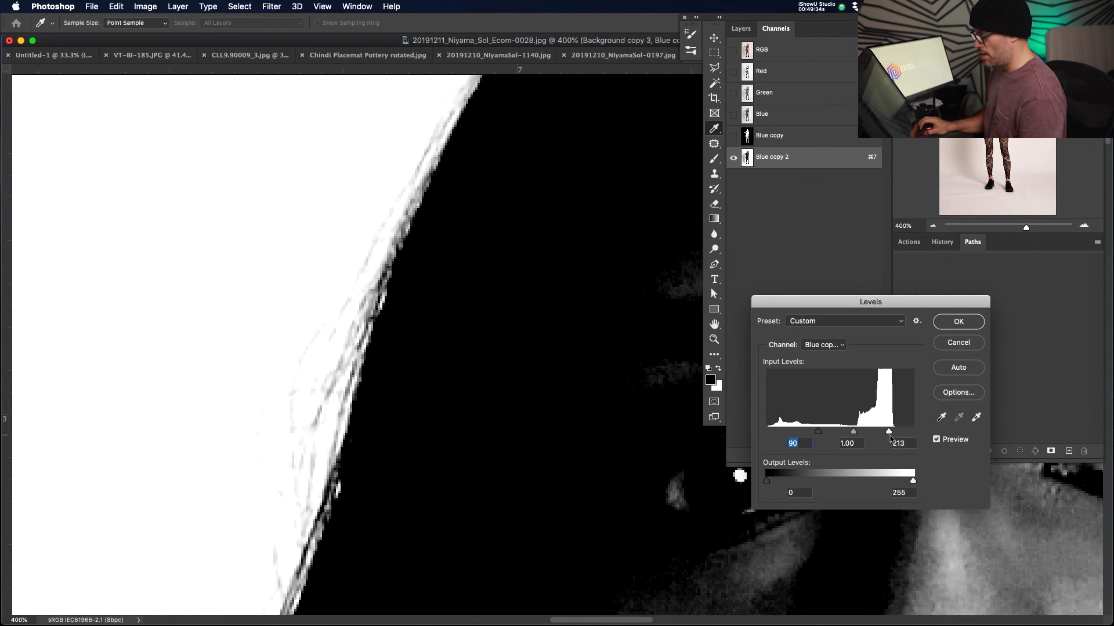
drag(820, 435, 833, 436)
key(super+0)
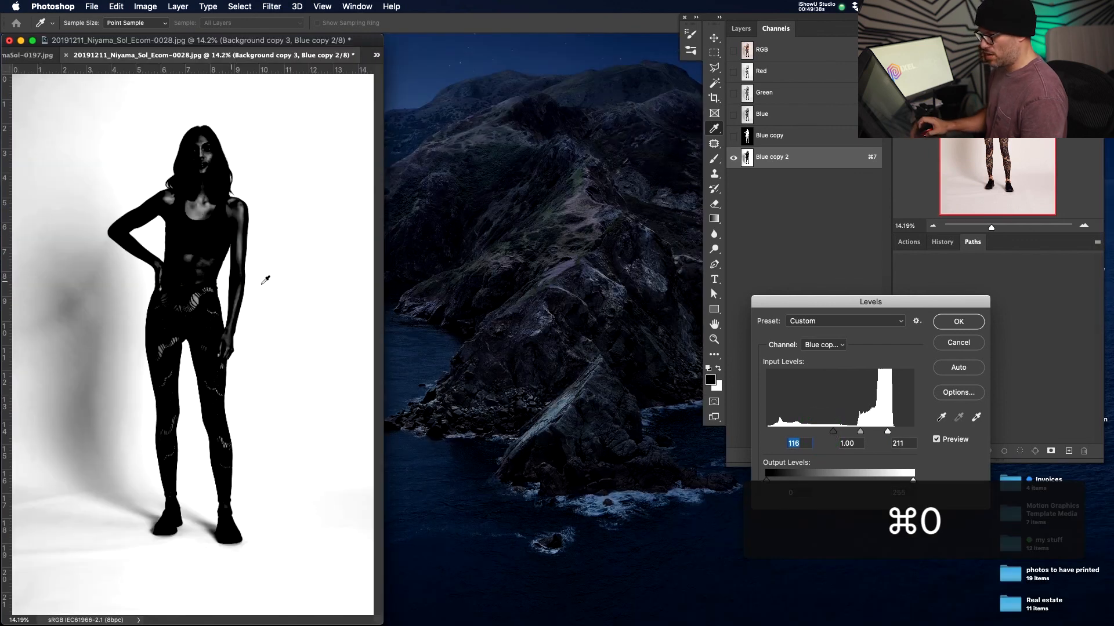
key(f)
key(Return)
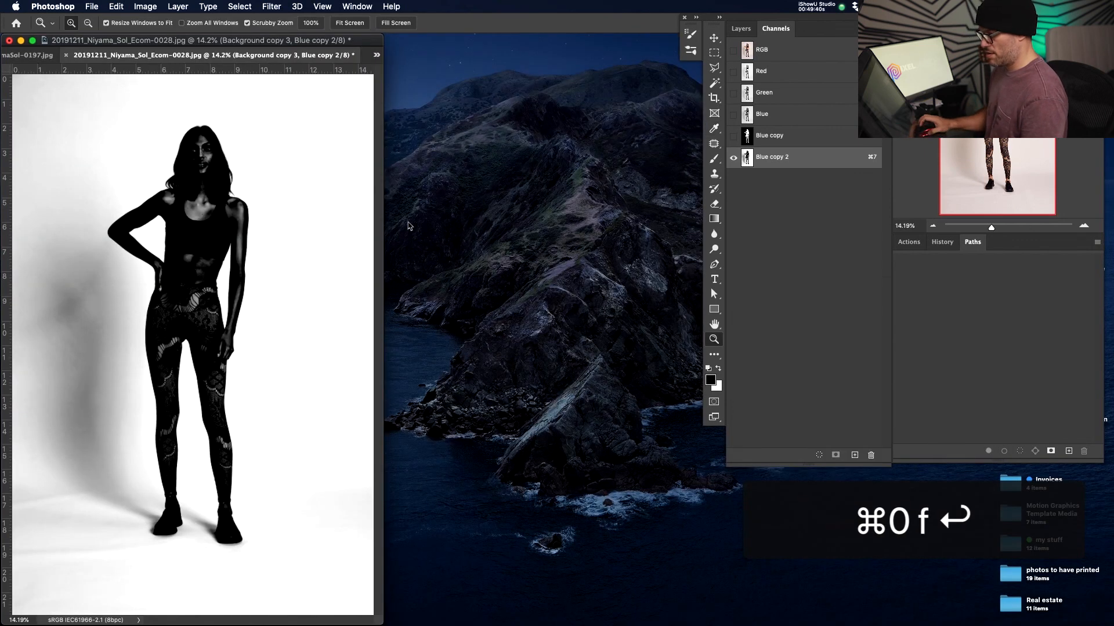
Switch to full-screen view and invert the duplicated Blue channel so the model turns white on black
key(z)
key(f)
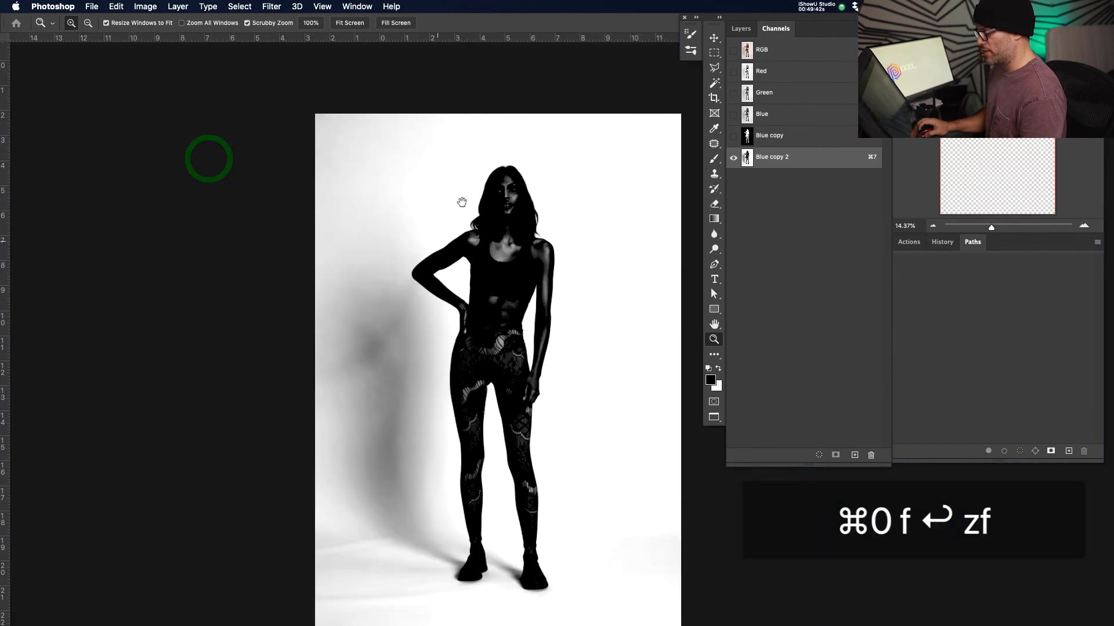
key(cmd+i)
Examine the inverted channel around the hair, face, shoulders and arms for grey areas and strand detail
key(z)
drag(490, 172, 547, 168)
drag(557, 244, 557, 223)
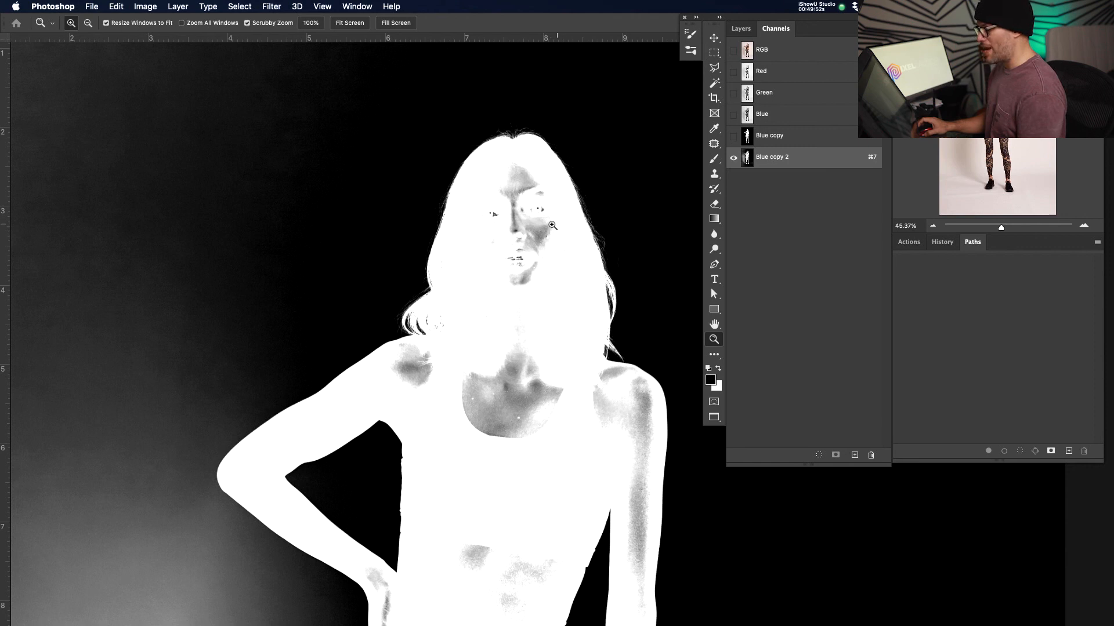
drag(488, 321, 488, 347)
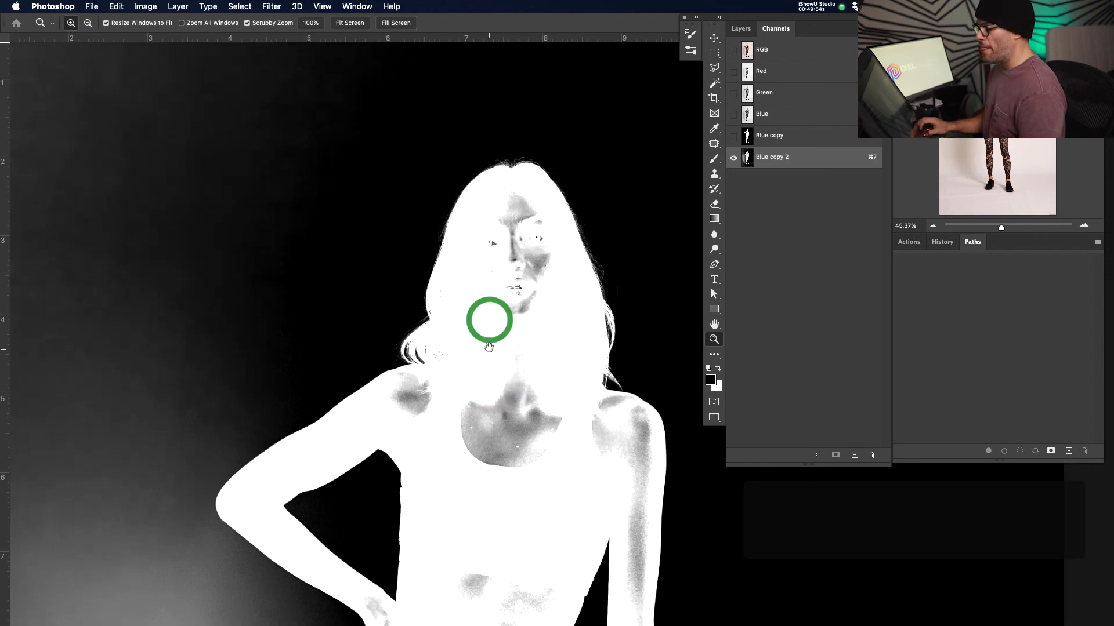
drag(461, 243, 490, 238)
drag(527, 288, 430, 236)
drag(500, 214, 446, 238)
drag(516, 338, 508, 288)
drag(480, 209, 535, 211)
drag(472, 238, 532, 347)
drag(574, 225, 567, 219)
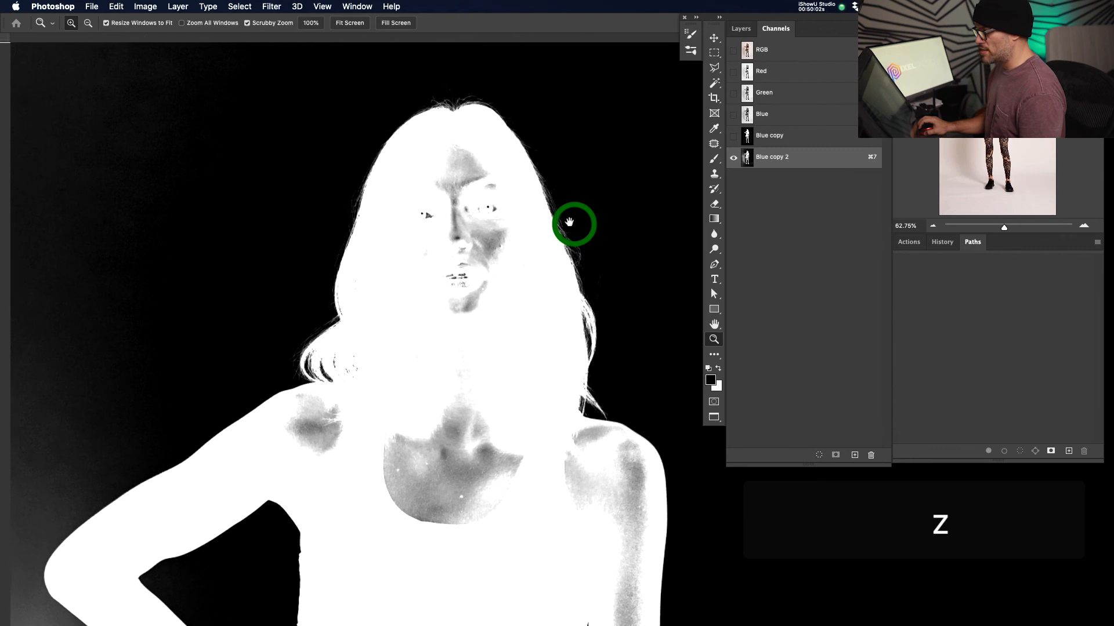
drag(539, 319, 565, 353)
Use the Patch tool to outline a freehand selection around the flyaway strands along the right side of the hair
key(j)
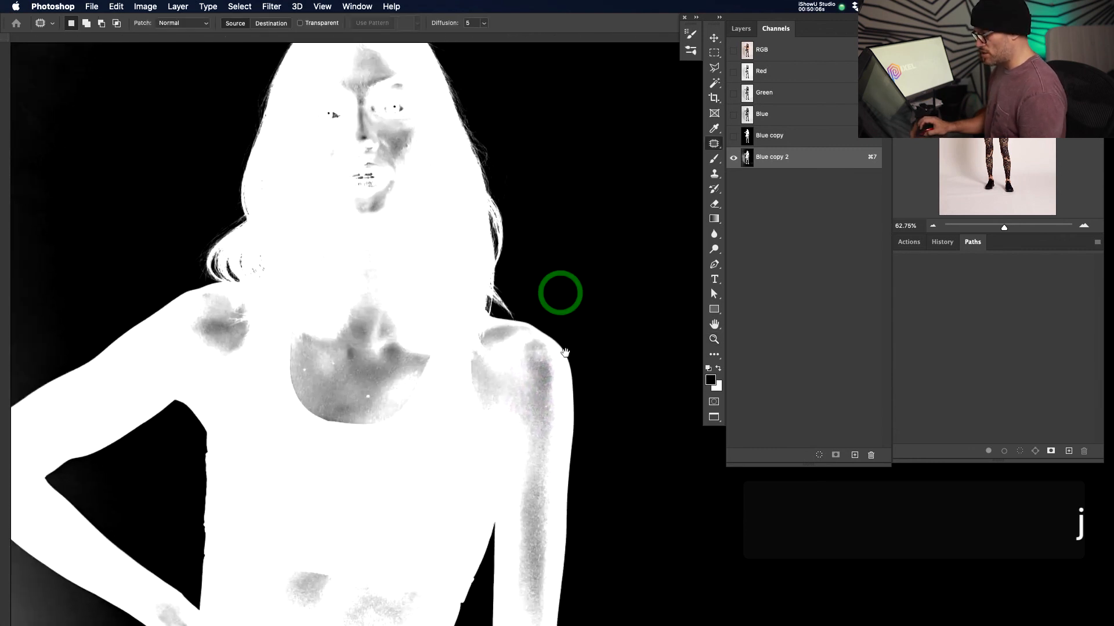
key(z)
drag(480, 129, 574, 338)
key(j)
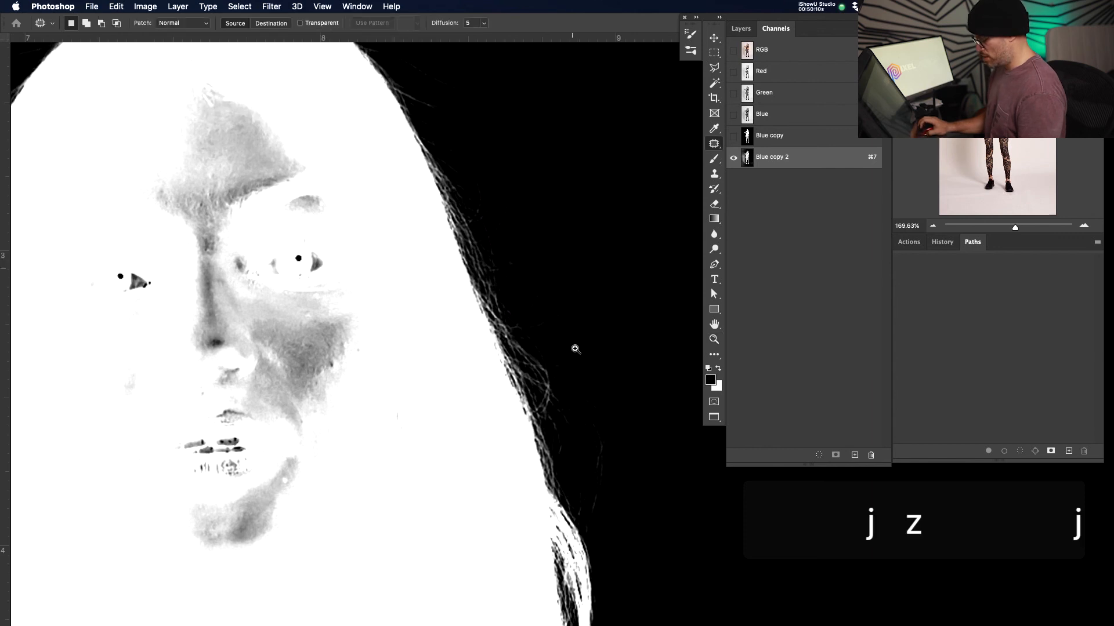
drag(416, 86, 500, 405)
drag(655, 495, 572, 224)
Brighten the selected hair strands using Levels with black input 0 and white input 157, and deselect the area
key(super+l)
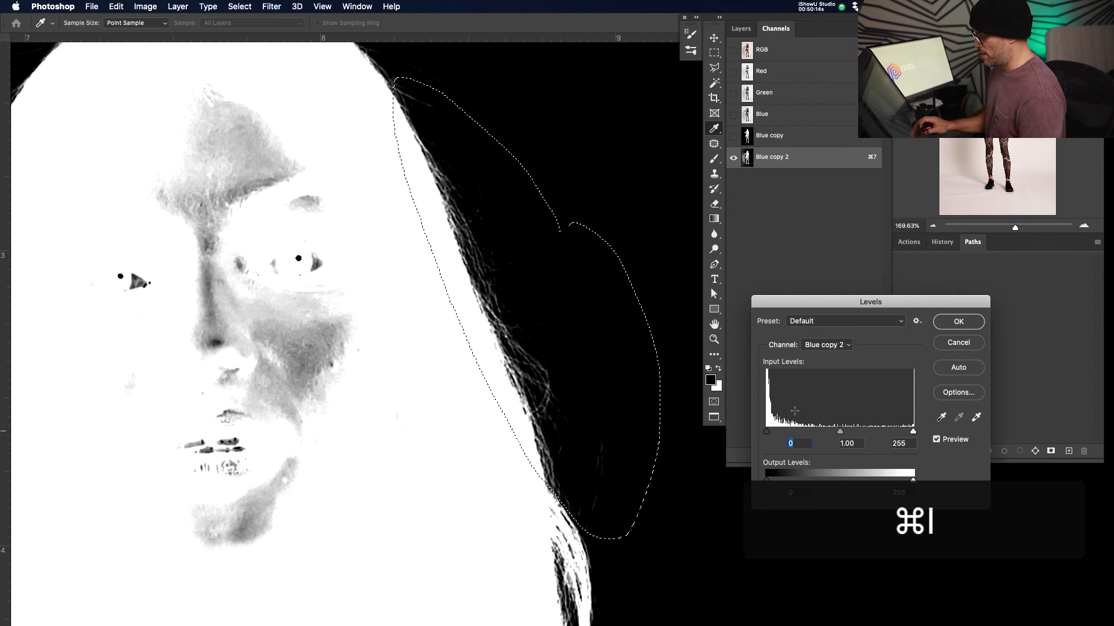
drag(762, 432, 767, 434)
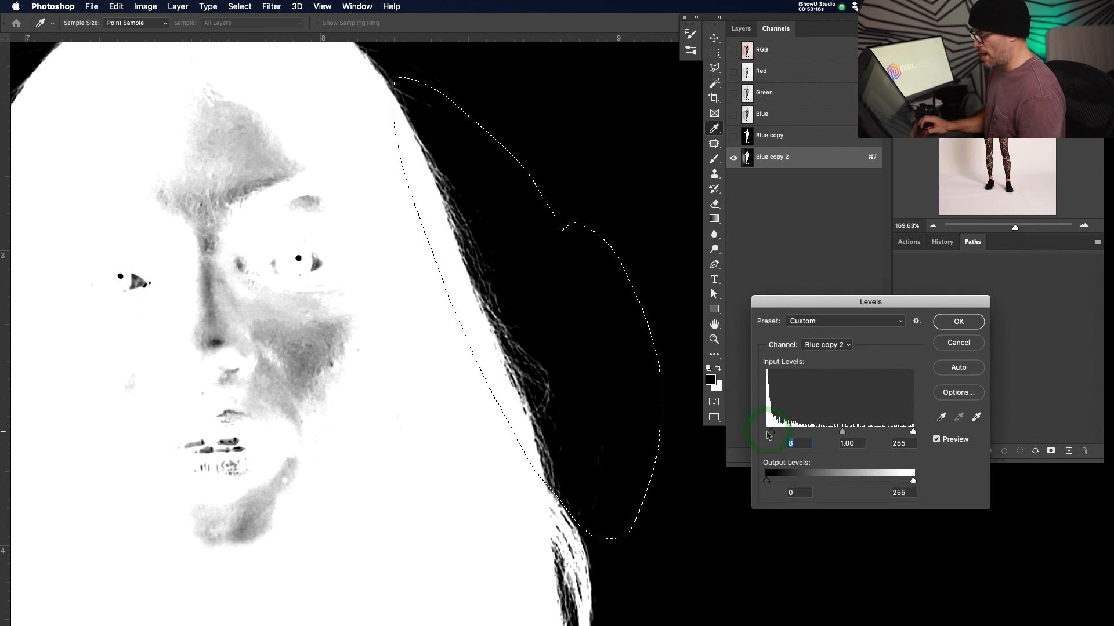
key(super+z)
drag(913, 432, 866, 433)
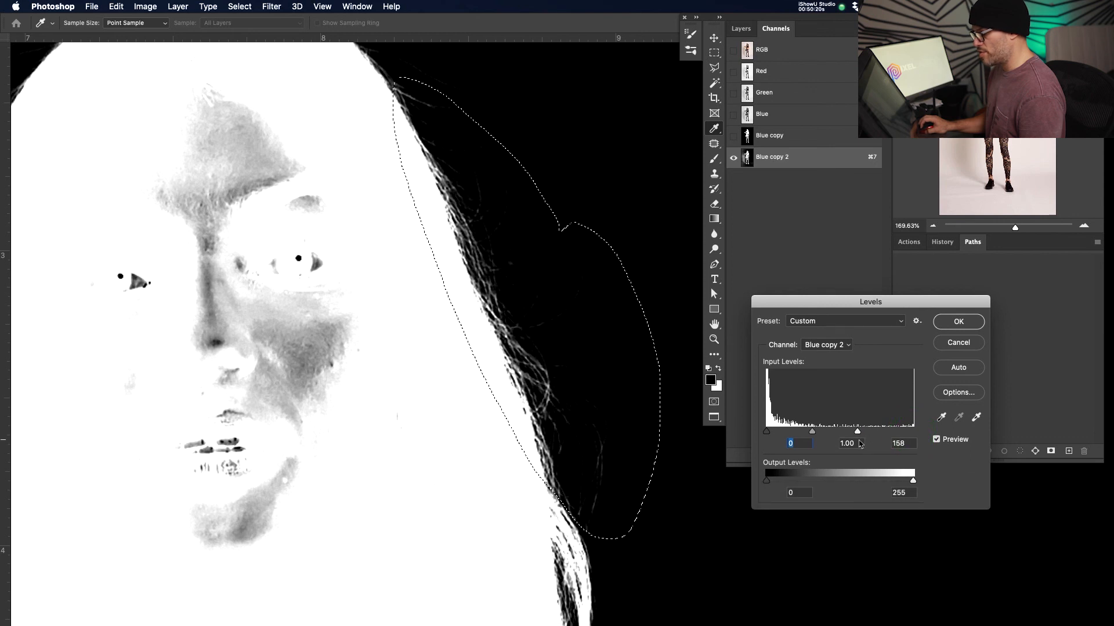
key(super+d)
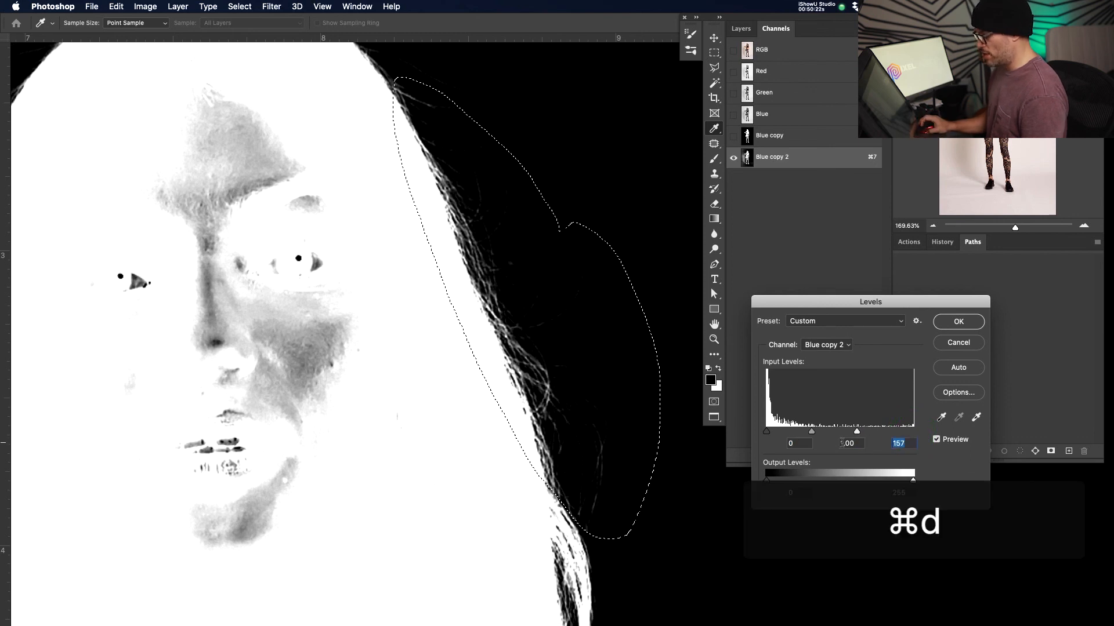
key(Return)
key(super+d)
key(z)
mouse_move(579, 296)
mouse_down()
mouse_move(532, 323)
mouse_move(569, 311)
mouse_up()
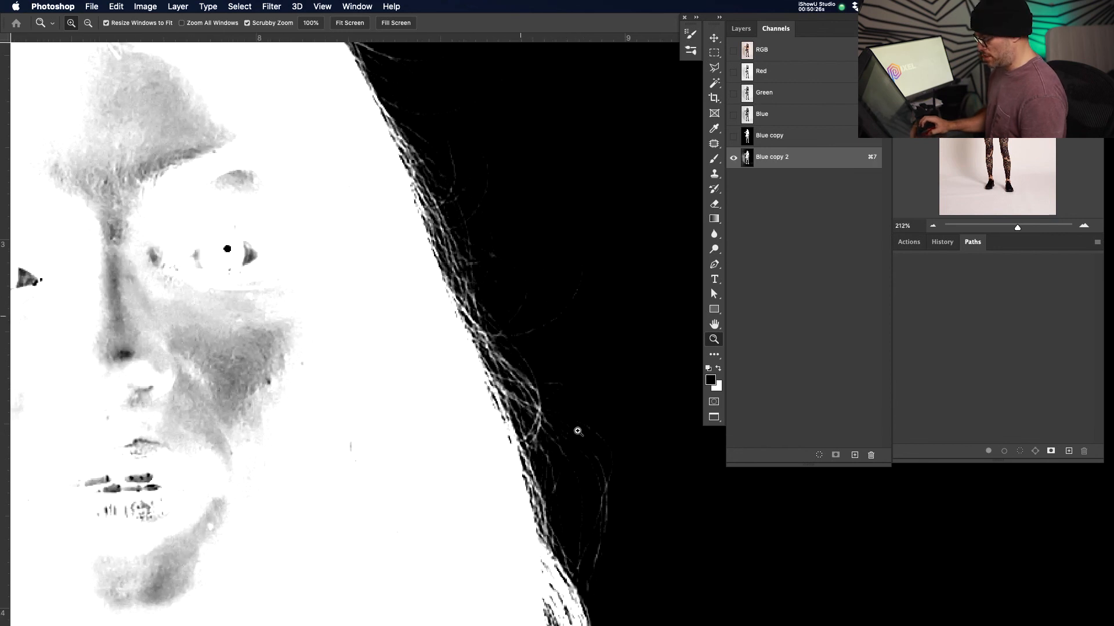
Outline the grey areas on the face, chest, shoulders and hanging arm with combined freehand Patch tool selections in Blue copy 2
key(v)
drag(393, 229, 544, 303)
drag(315, 306, 413, 306)
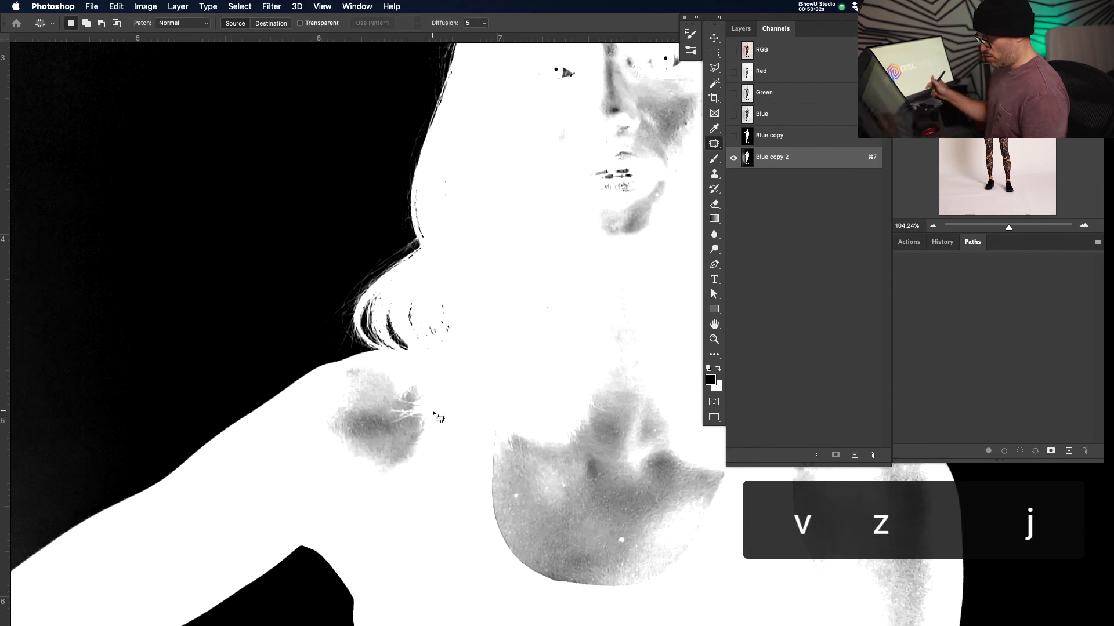
mouse_move(434, 422)
mouse_down()
mouse_move(584, 308)
mouse_move(454, 475)
mouse_move(525, 461)
mouse_move(569, 198)
mouse_move(370, 185)
mouse_move(489, 475)
mouse_up()
mouse_move(567, 507)
mouse_down()
mouse_move(568, 470)
mouse_move(554, 264)
mouse_move(540, 237)
mouse_up()
drag(577, 465, 564, 310)
drag(442, 163, 552, 464)
drag(622, 504, 403, 419)
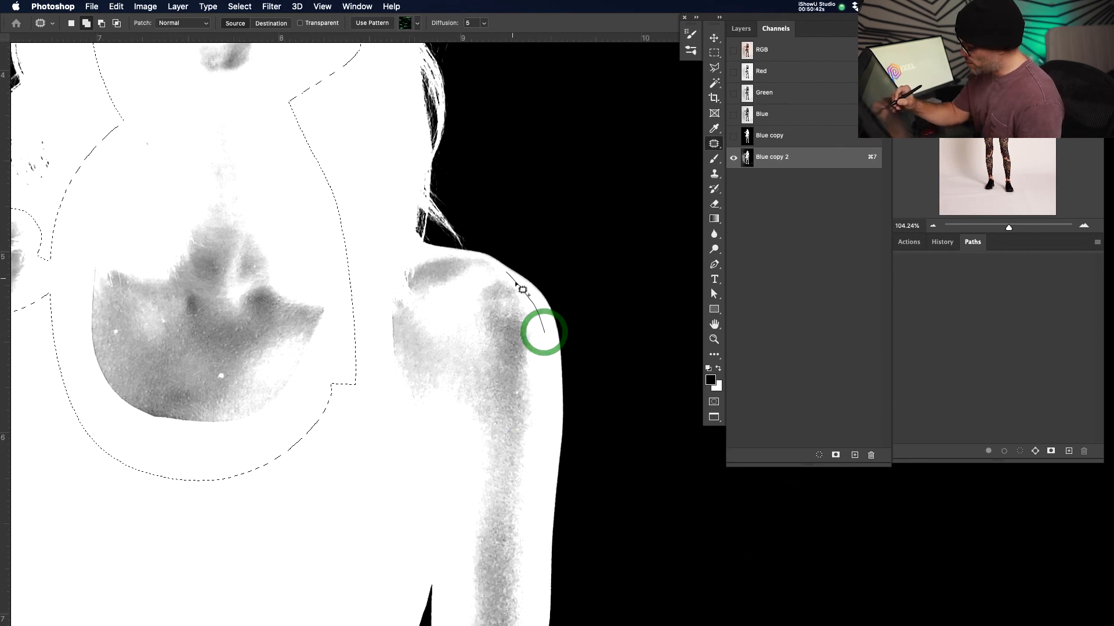
drag(556, 506, 591, 301)
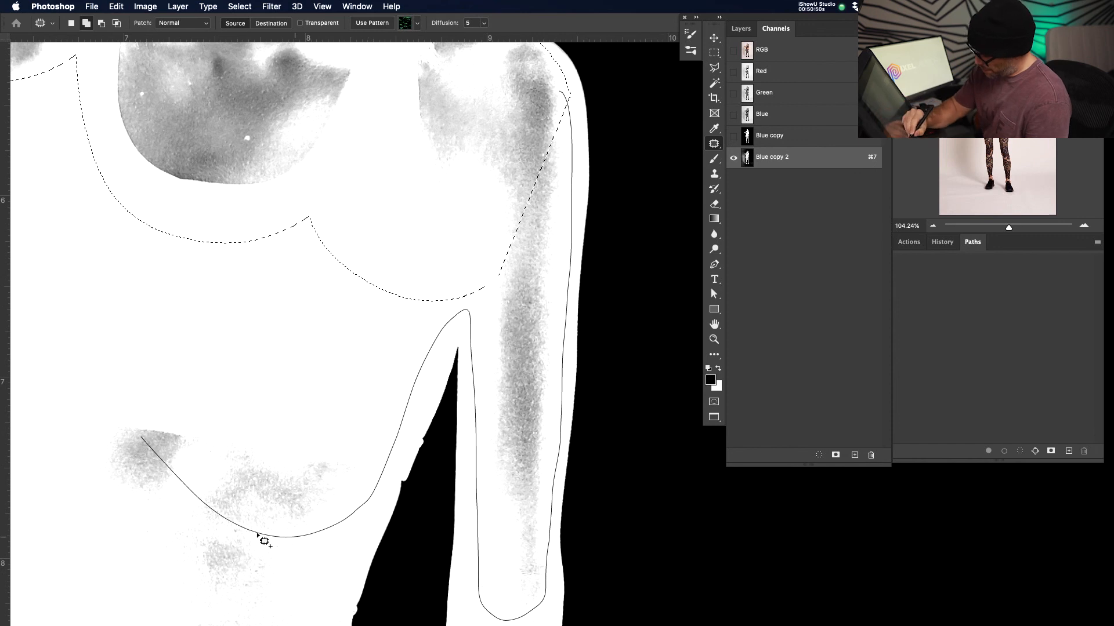
Check the outlined body areas, fill the selection with white in Blue copy 2, and deselect it
key(super+0)
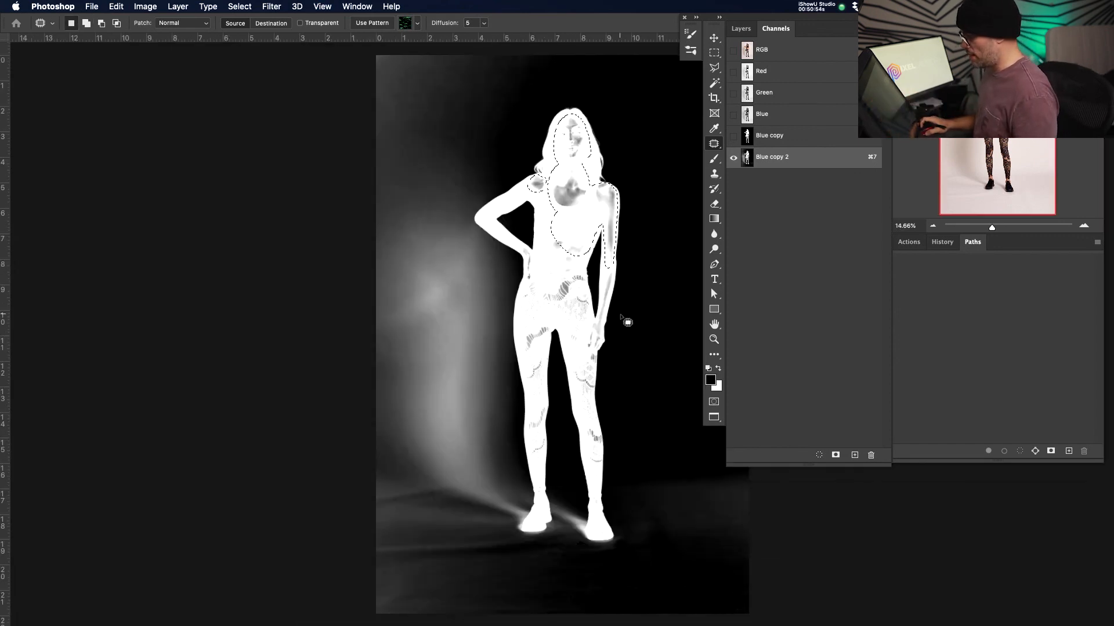
key(z)
drag(512, 172, 538, 167)
drag(593, 226, 565, 221)
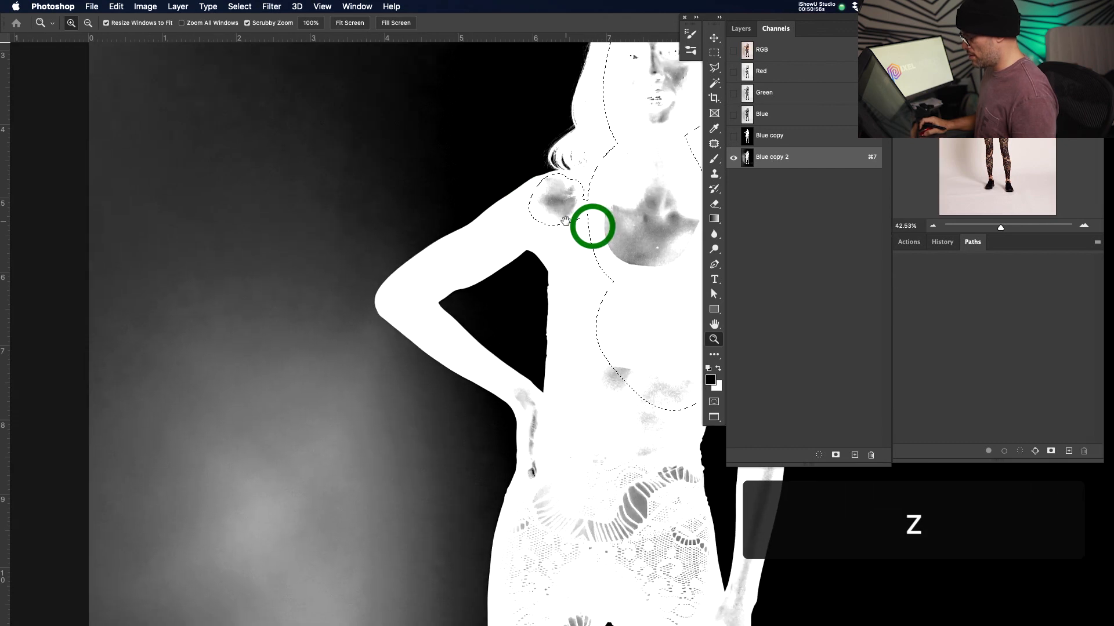
key(j)
mouse_move(638, 159)
mouse_down()
mouse_move(606, 152)
mouse_move(547, 182)
mouse_up()
drag(537, 235, 530, 220)
key(super+BackSpace)
key(super+d)
Darken a rectangular selection of grey background beside the model using the black input of Levels, and deselect it
key(z)
drag(577, 235, 499, 268)
key(m)
drag(291, 74, 481, 255)
key(super+l)
drag(767, 431, 802, 432)
key(Return)
key(super+d)
Select the grey background along the bent-arm side down to the feet, darken it with Levels black input 136, and deselect
drag(273, 234, 503, 271)
drag(319, 198, 567, 365)
drag(471, 172, 491, 451)
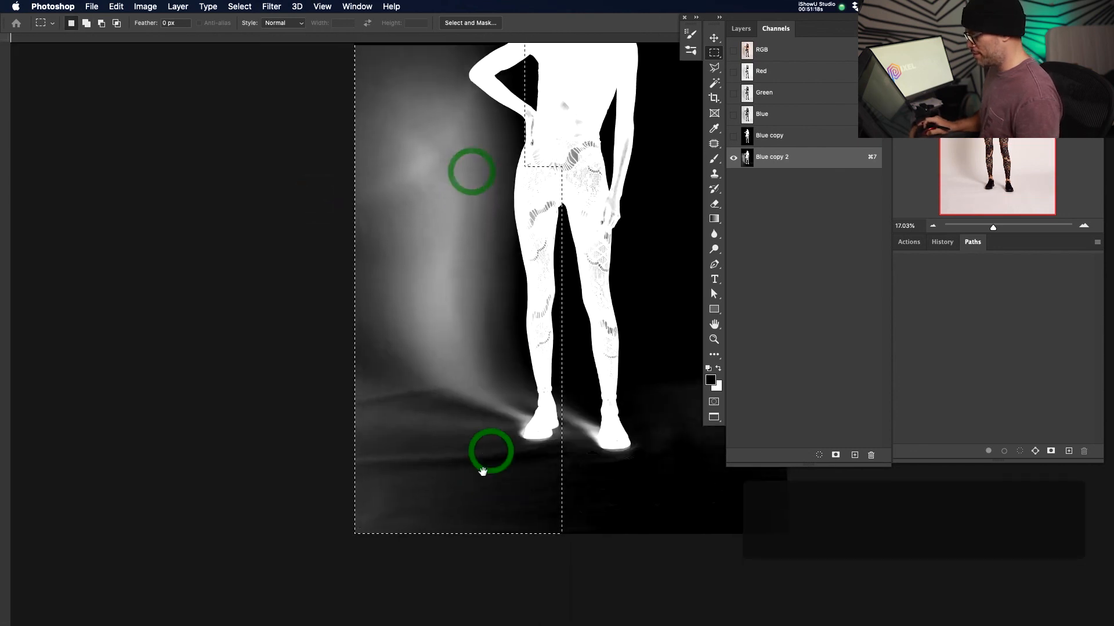
drag(574, 141, 540, 557)
key(super+l)
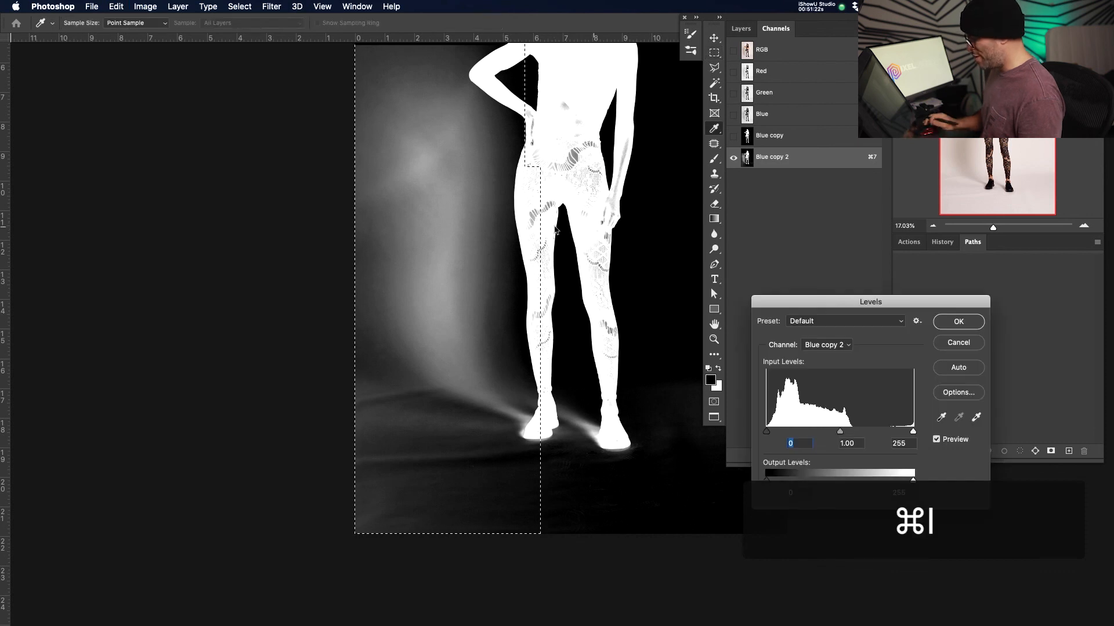
drag(766, 432, 844, 435)
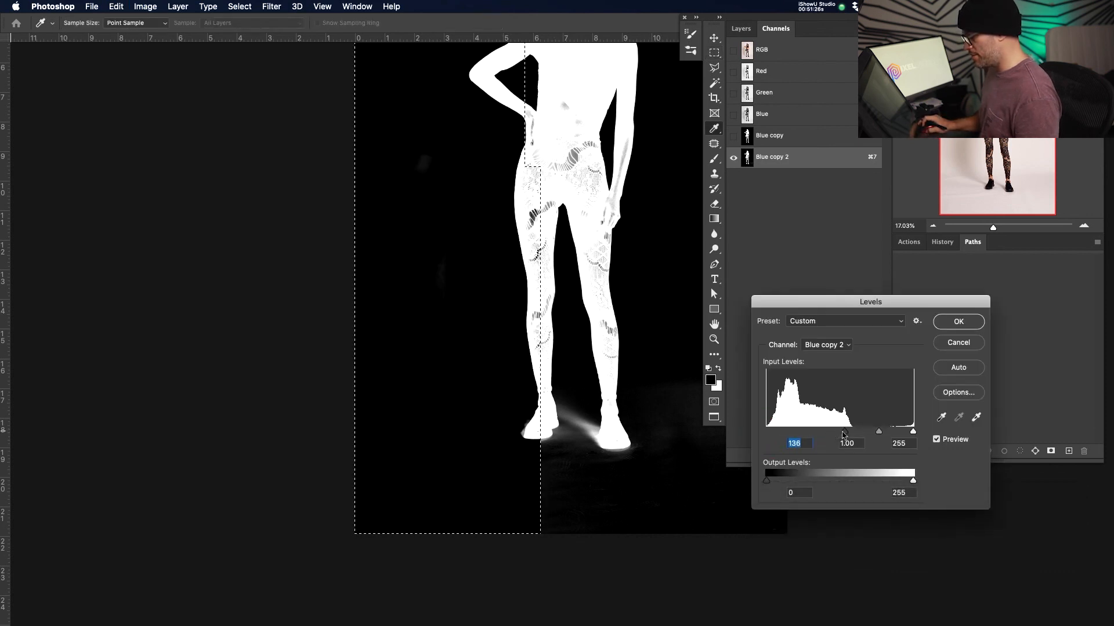
click(962, 322)
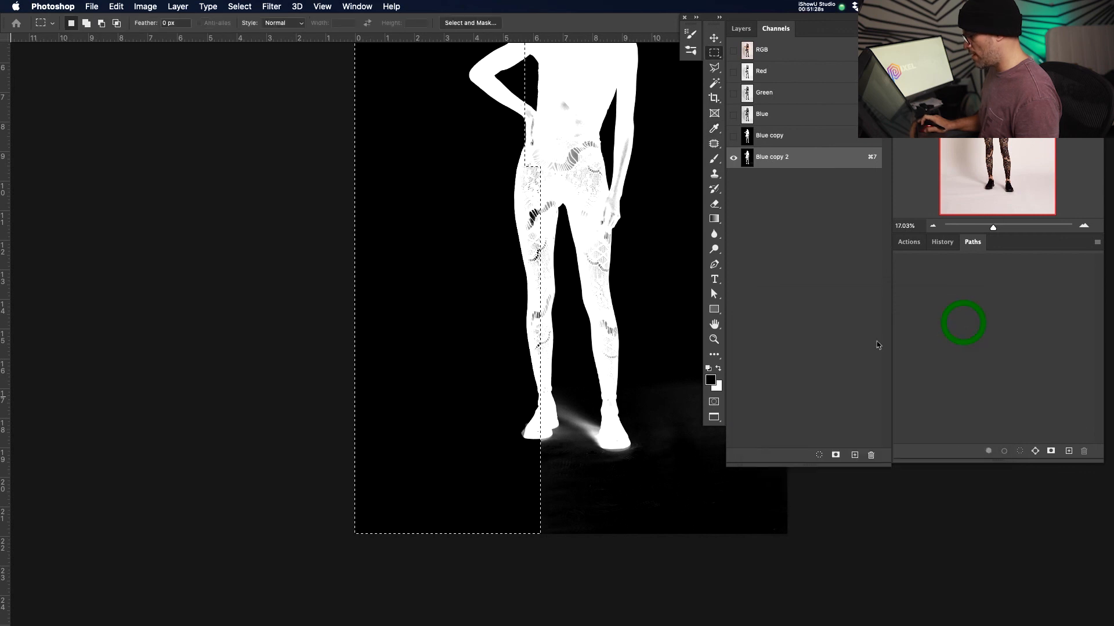
key(super+d)
Select the remaining grey background around the feet, darken it using Levels with black input 125, and deselect
drag(550, 272, 426, 275)
drag(667, 308, 469, 553)
key(super+l)
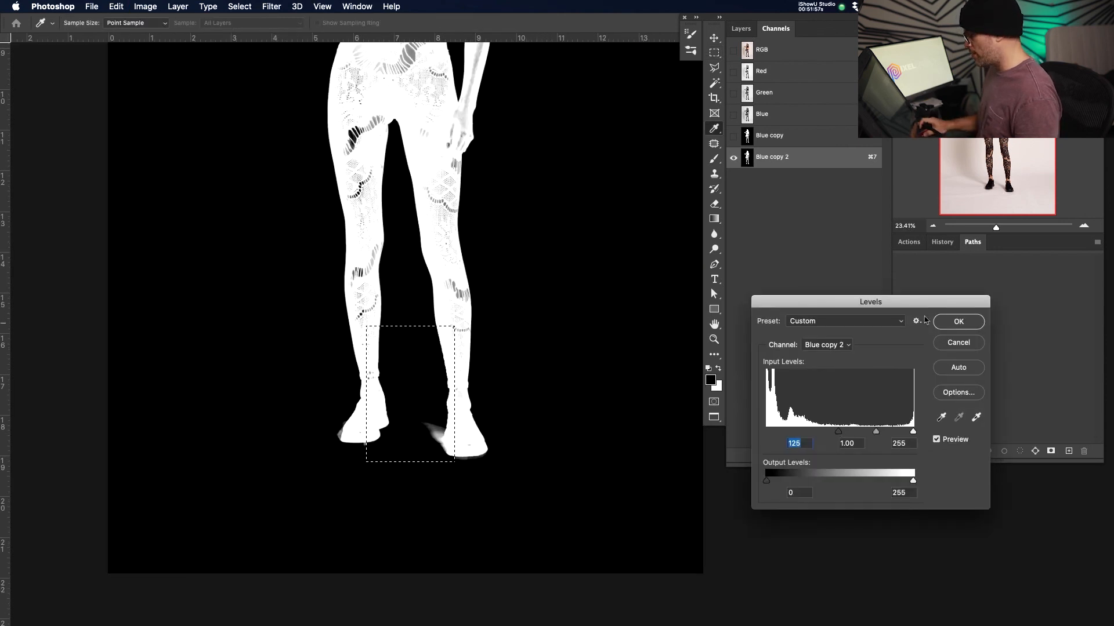
click(960, 322)
key(super+d)
Check the silhouette and hair edges, load Blue copy 2 as a selection, and return to the RGB composite and layers
drag(405, 313, 420, 432)
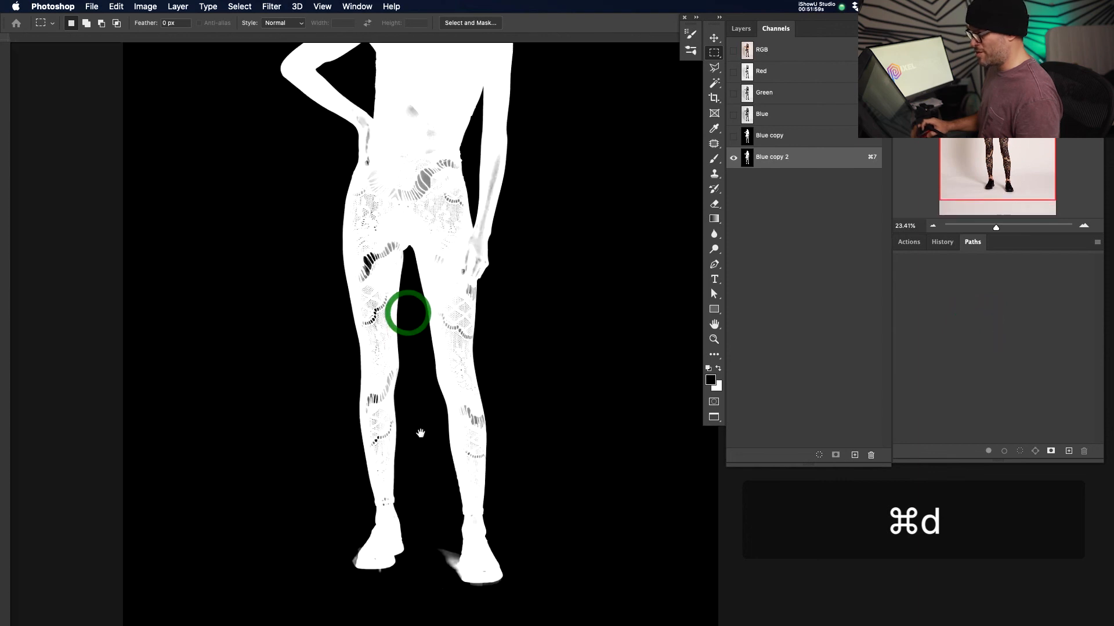
key(v)
drag(397, 149, 396, 389)
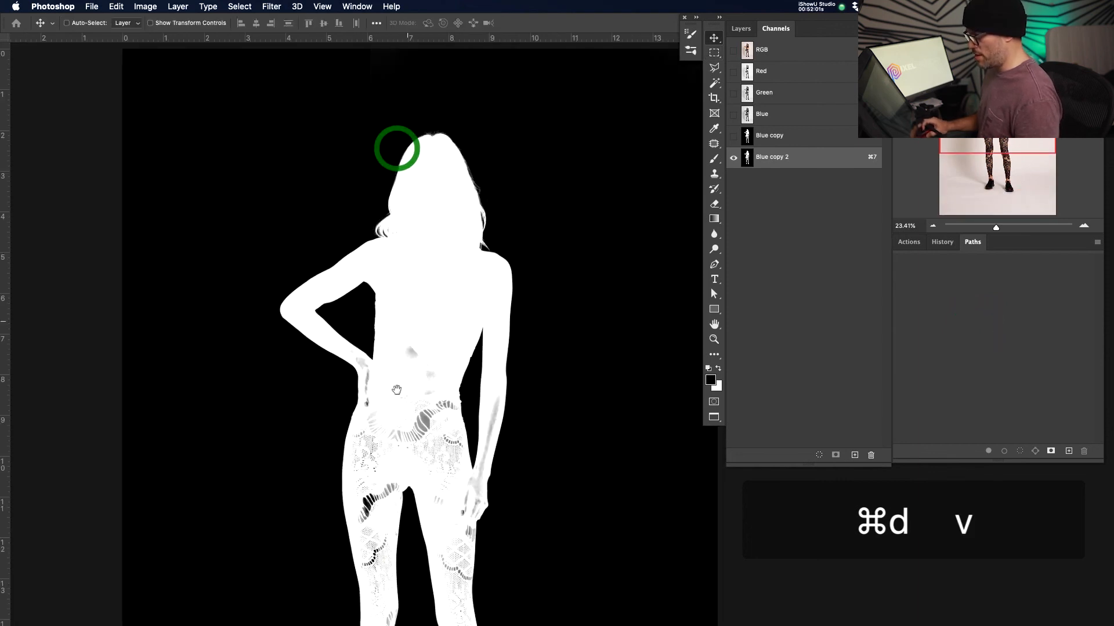
key(z)
drag(475, 178, 524, 294)
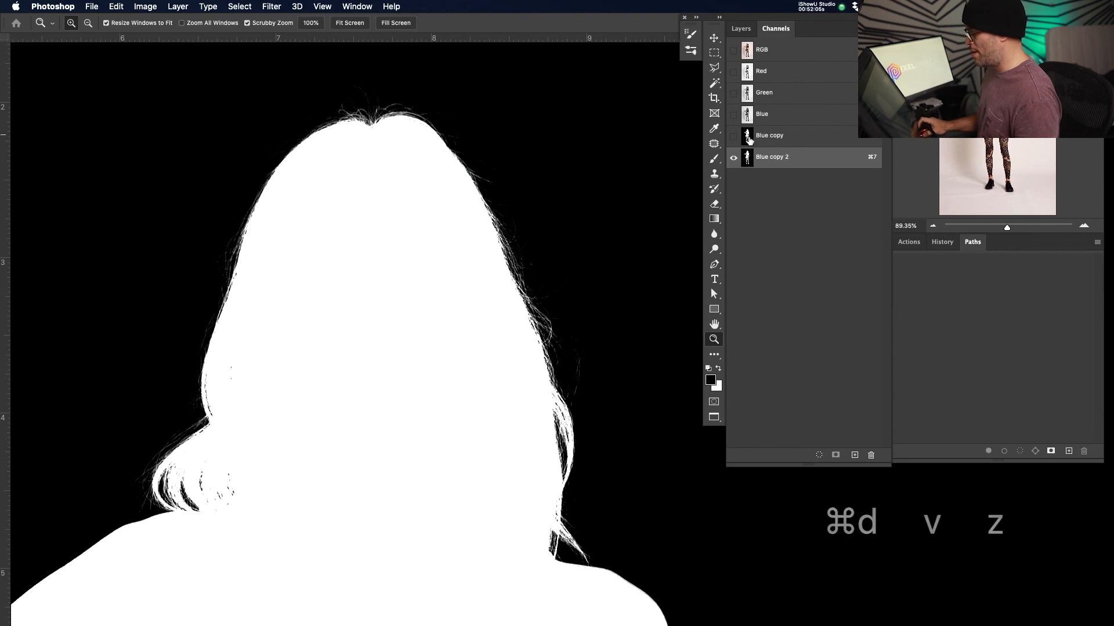
key(super+0)
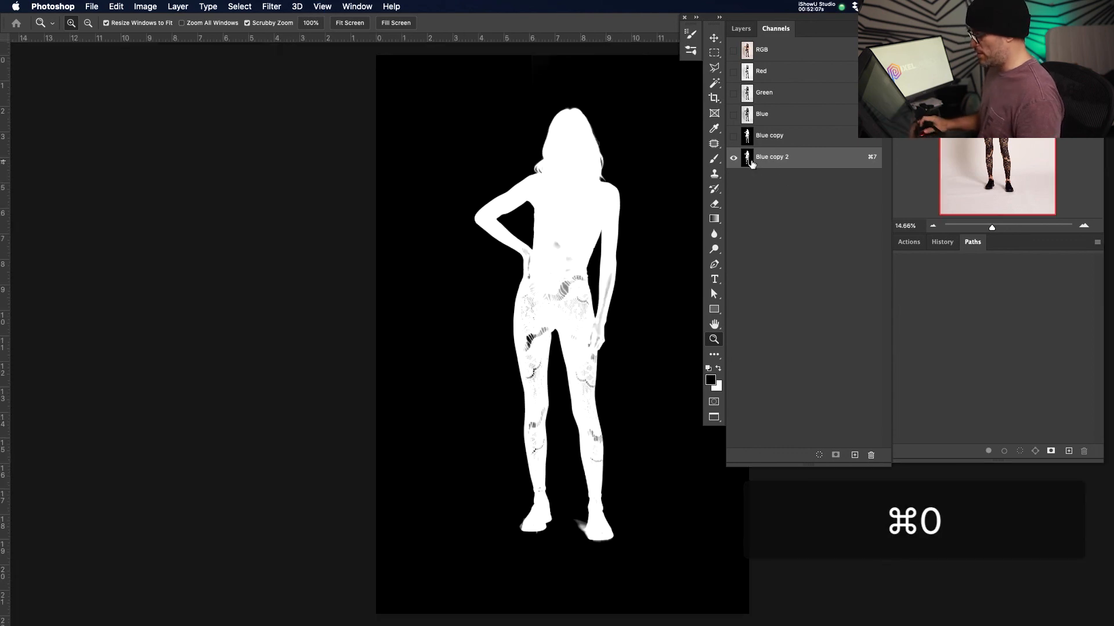
super+click(749, 164)
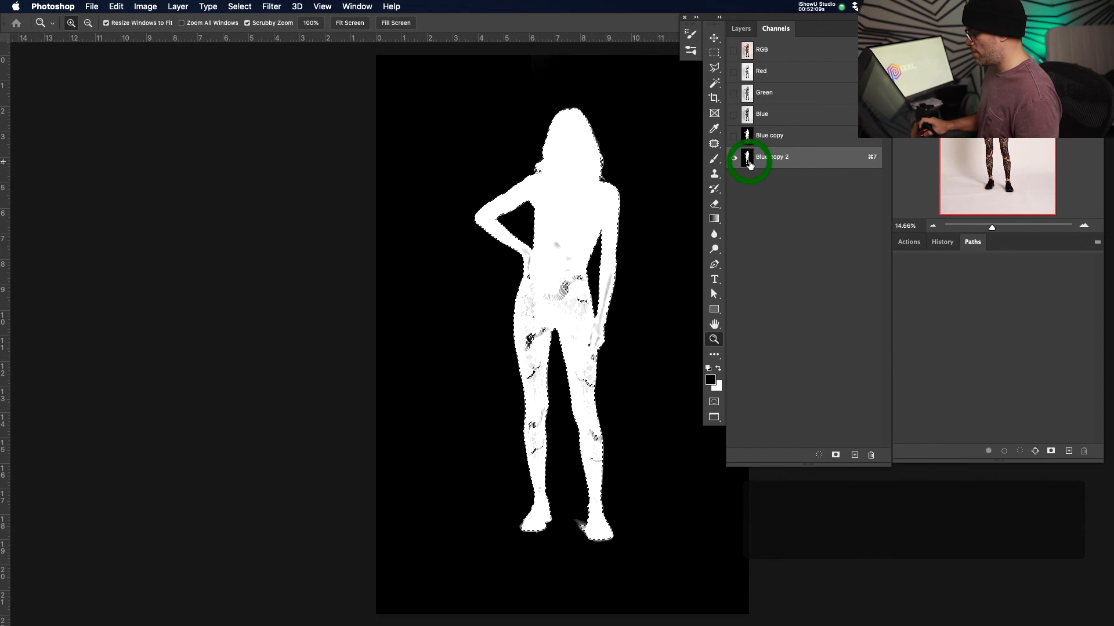
click(786, 51)
click(738, 31)
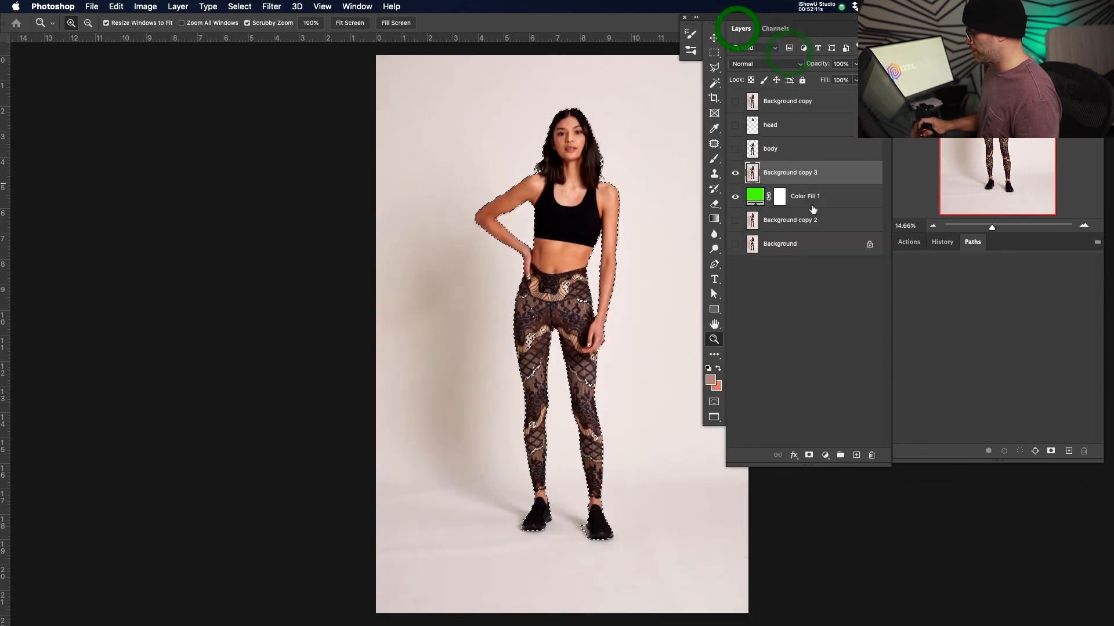
Copy the selected model from Background copy 3 to a new layer and hide Background copy 3
drag(614, 188, 572, 195)
key(super+j)
click(735, 198)
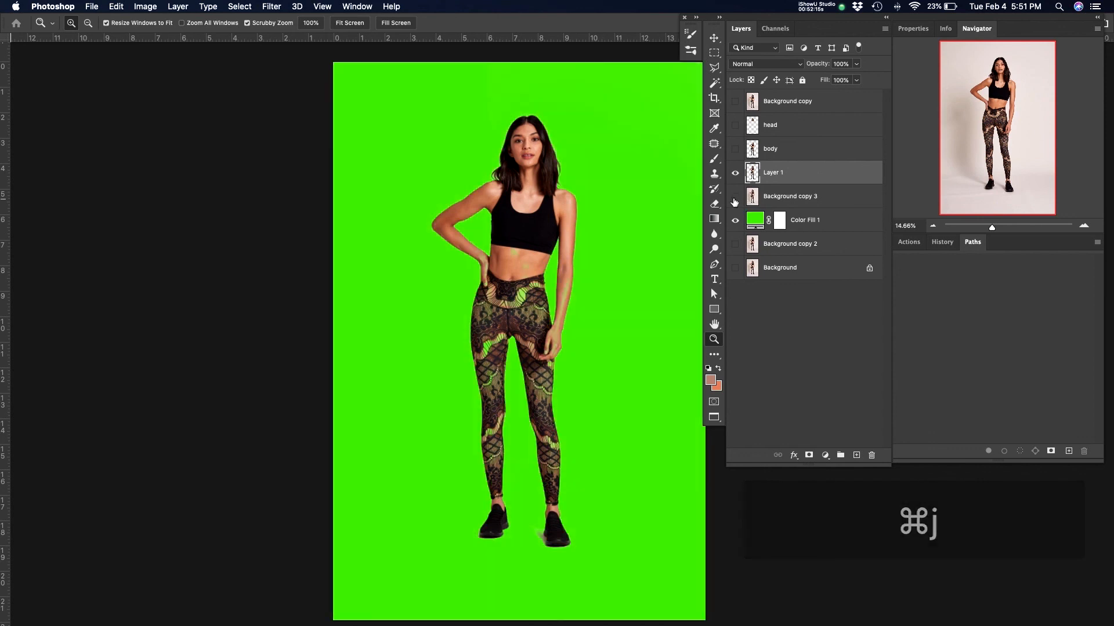
Examine the cutout against the green fill around the hair strands, shoulders, stomach, arms and leggings
key(z)
drag(569, 176, 651, 162)
drag(555, 144, 594, 373)
drag(512, 258, 544, 258)
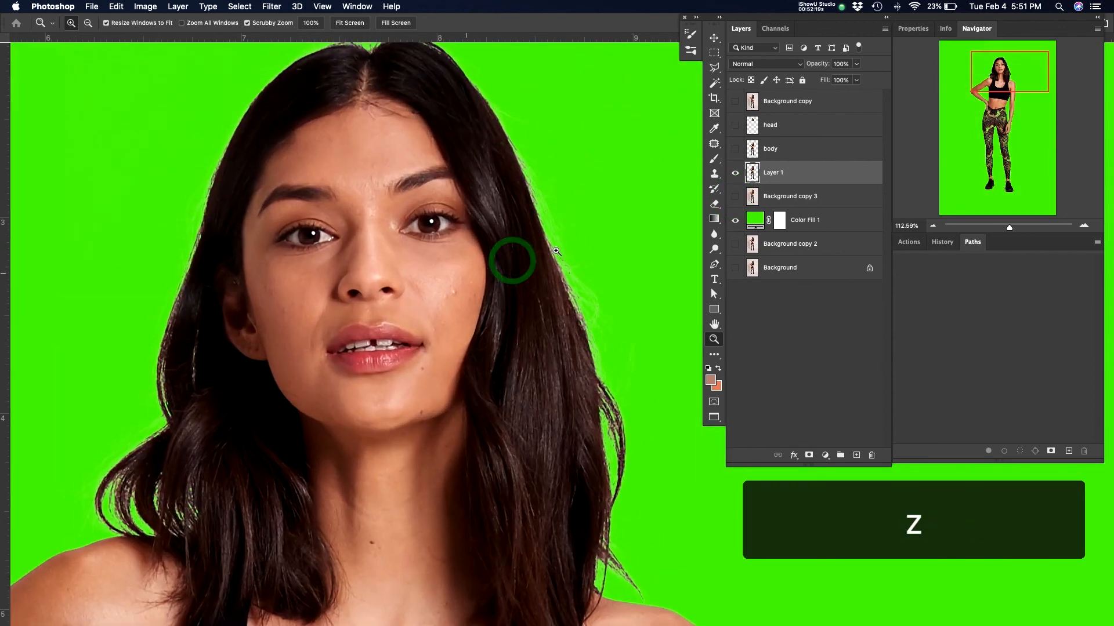
drag(467, 273, 519, 264)
drag(534, 103, 552, 239)
drag(510, 301, 529, 264)
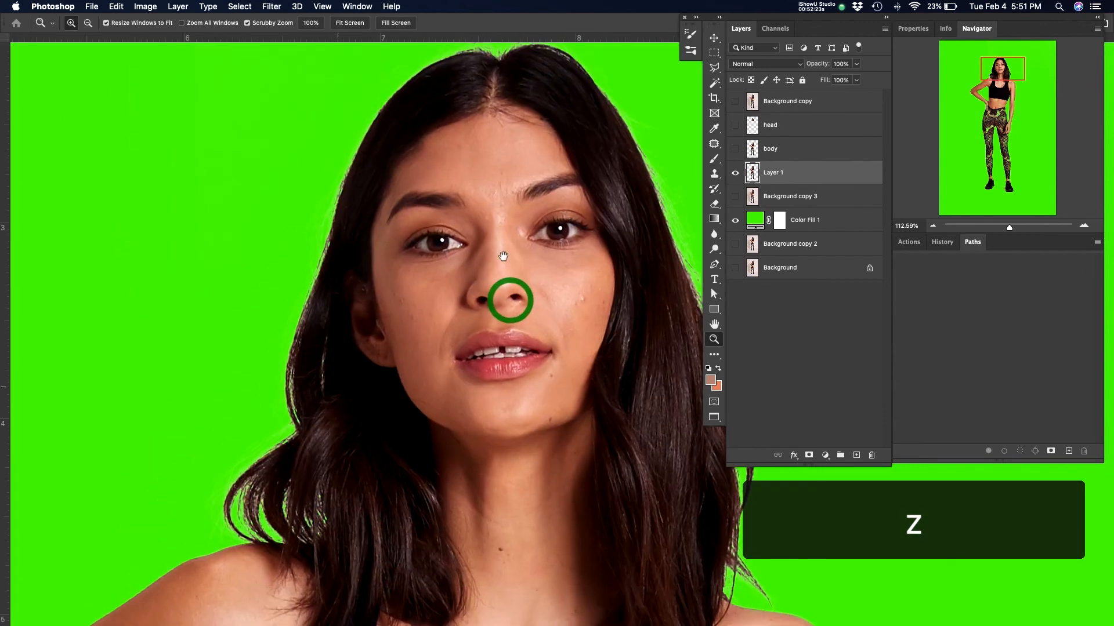
drag(338, 374, 345, 353)
drag(592, 307, 463, 309)
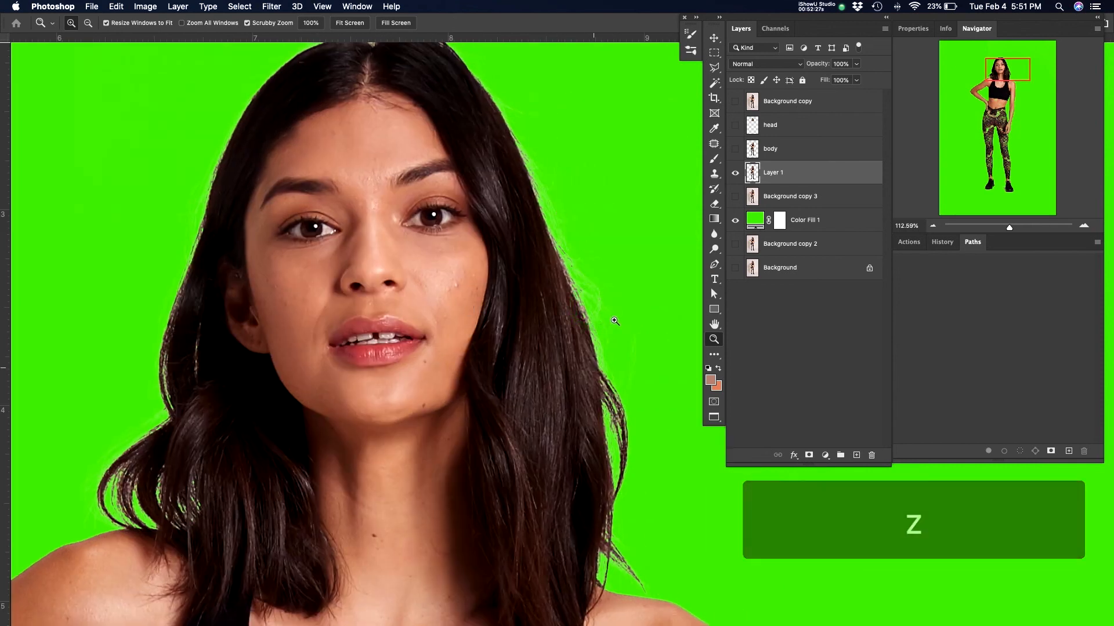
drag(592, 367, 599, 308)
drag(572, 404, 492, 412)
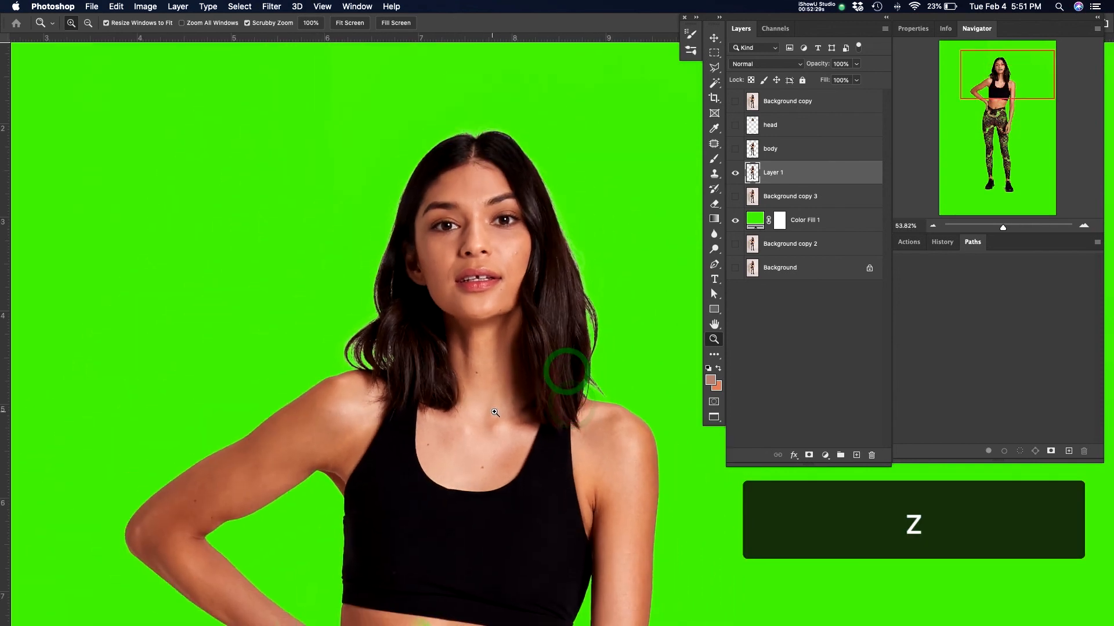
drag(470, 492, 492, 298)
drag(500, 427, 464, 294)
drag(487, 375, 480, 239)
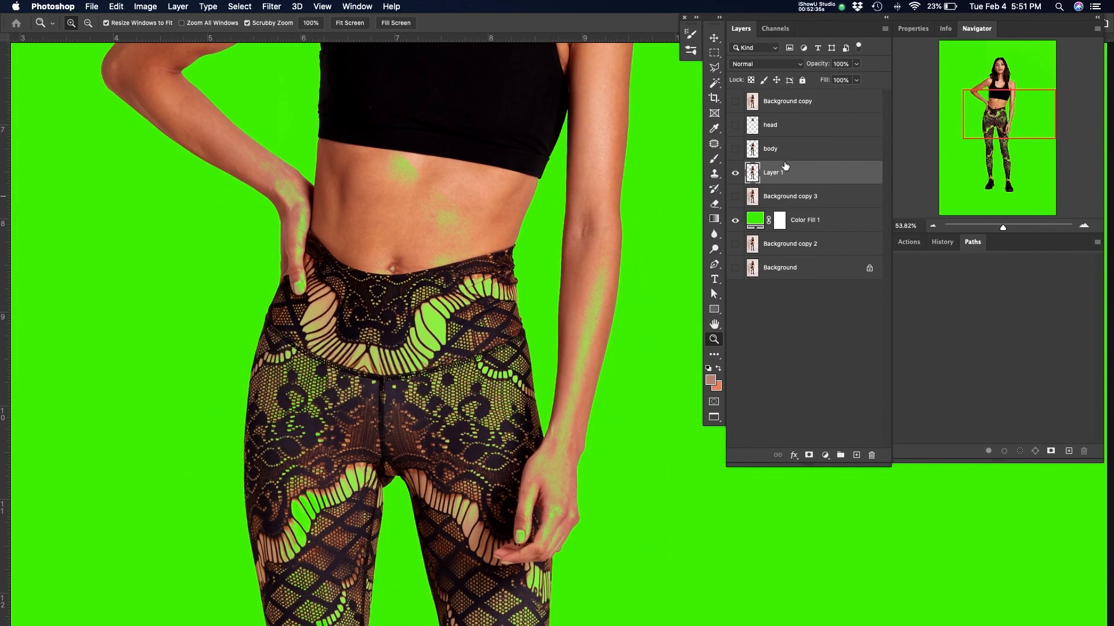
Show only the Background copy 3 layer and select the model with Select Subject
click(791, 196)
alt+click(735, 198)
key(z)
drag(579, 233, 529, 229)
key(w)
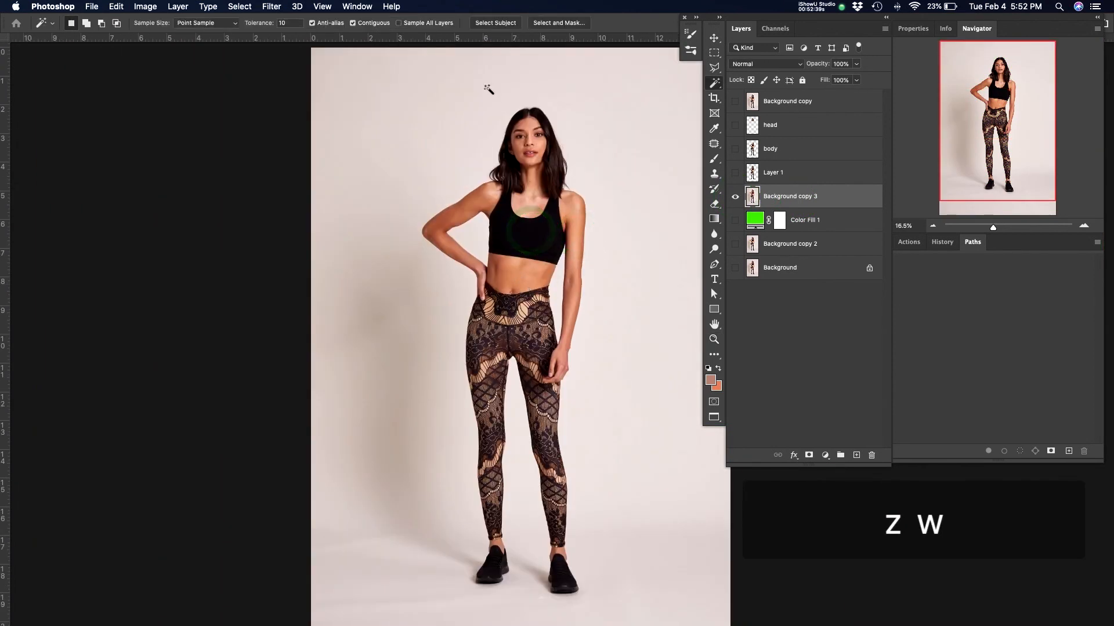
click(505, 22)
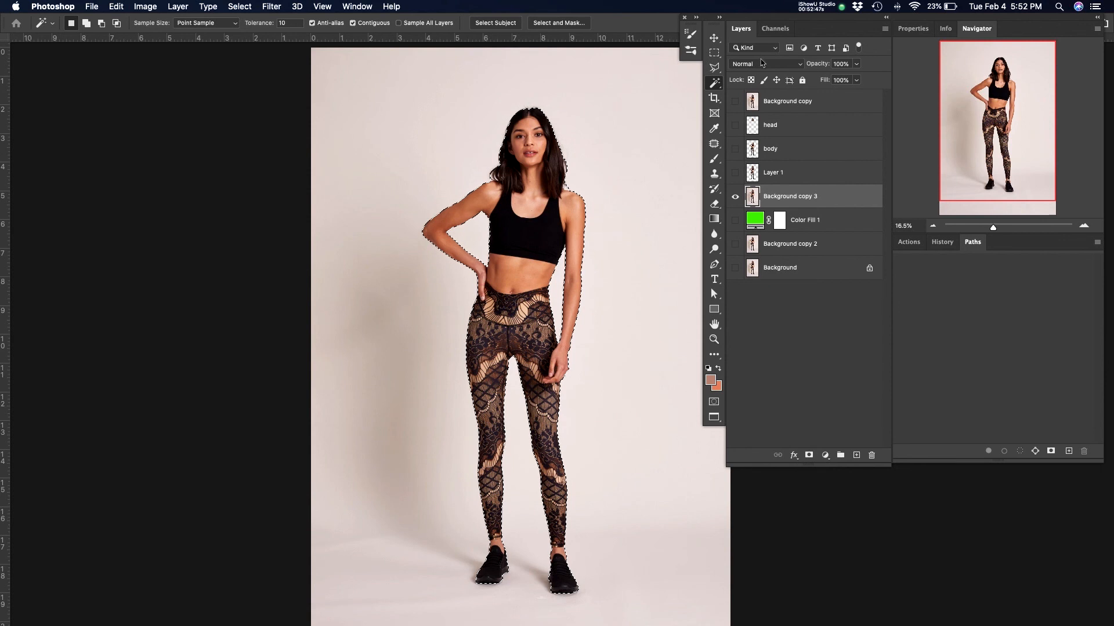
Paint the grey areas inside the subject selection white with the Brush in the Blue copy 2 channel
click(773, 29)
click(790, 156)
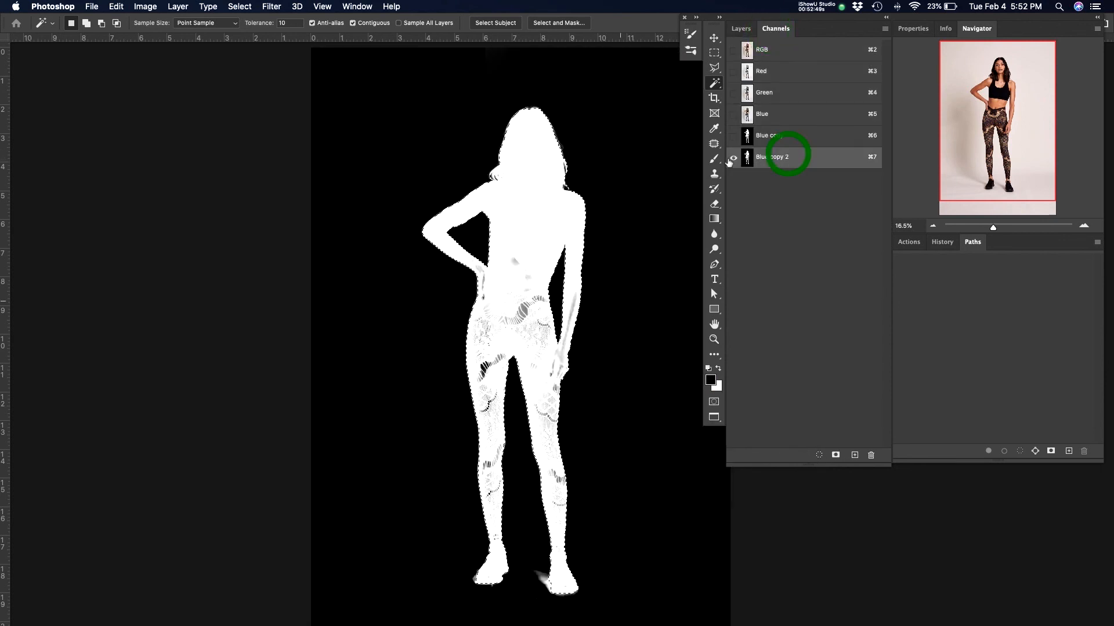
key(b)
mouse_move(558, 351)
mouse_down()
mouse_move(587, 353)
mouse_move(531, 350)
mouse_move(469, 263)
mouse_move(535, 215)
mouse_move(533, 367)
mouse_up()
key(x)
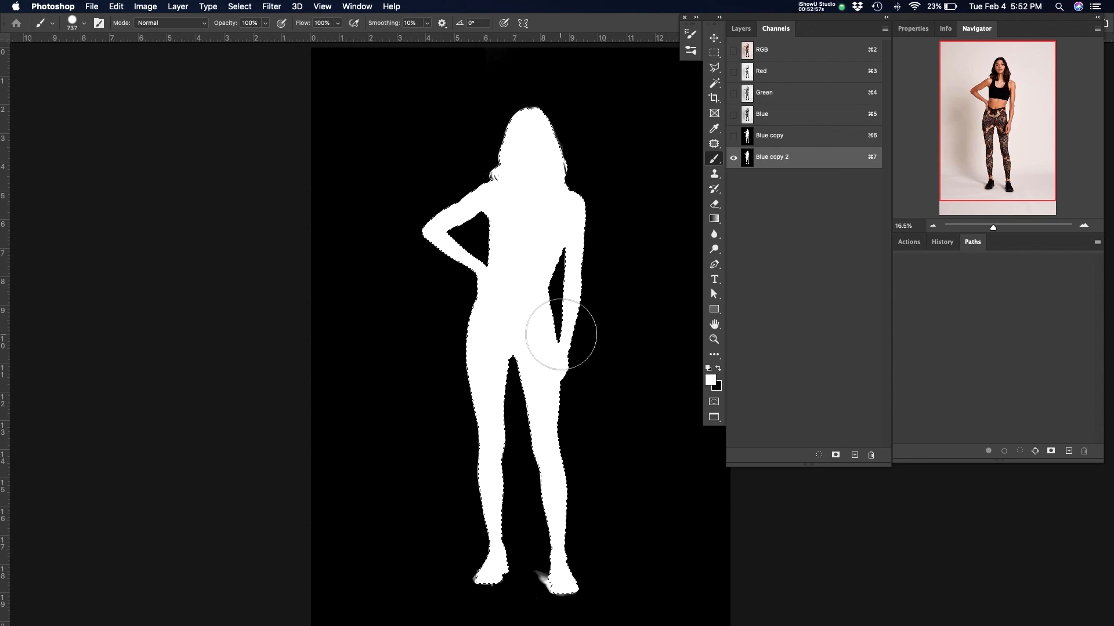
Examine the hair edges and filled silhouette in Blue copy 2, and return to the RGB composite
key(z)
drag(552, 167, 619, 152)
drag(620, 152, 547, 318)
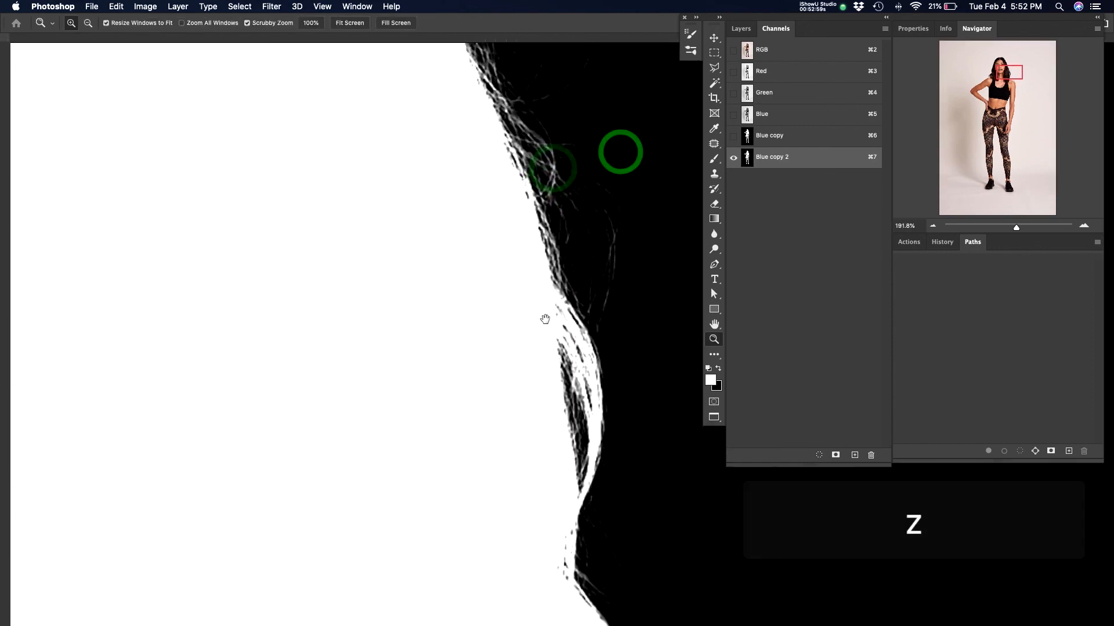
drag(527, 147, 460, 241)
drag(450, 354, 510, 237)
drag(505, 402, 417, 458)
drag(544, 458, 537, 410)
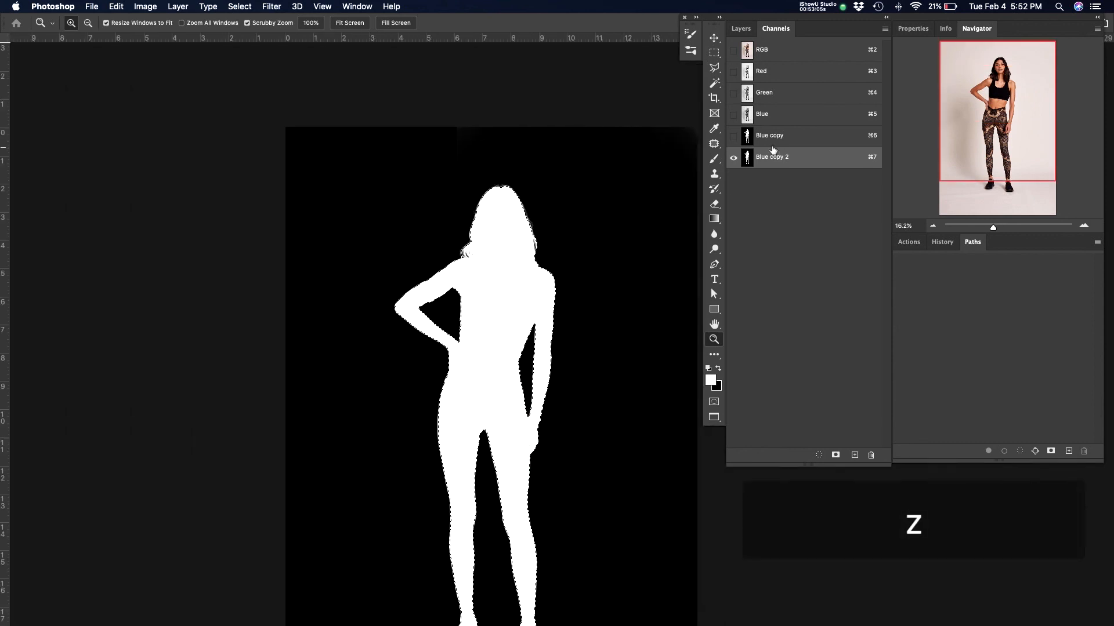
click(777, 51)
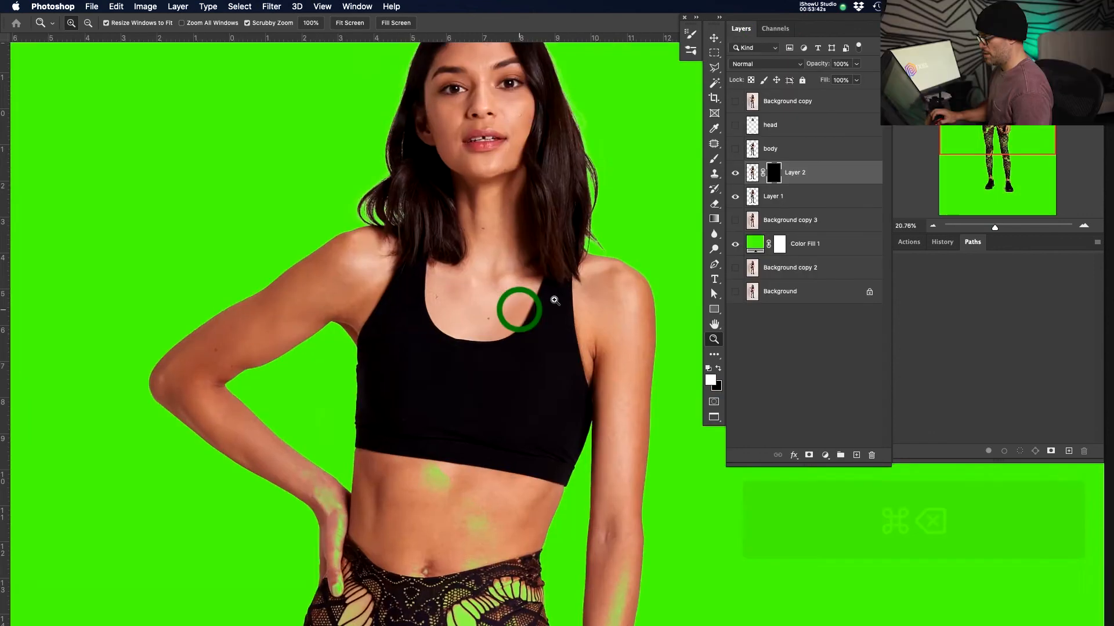
Paint white on Layer 2's mask to restore the stomach and the centre of the leggings' waistband
drag(577, 297, 580, 323)
drag(510, 320, 497, 421)
click(735, 174)
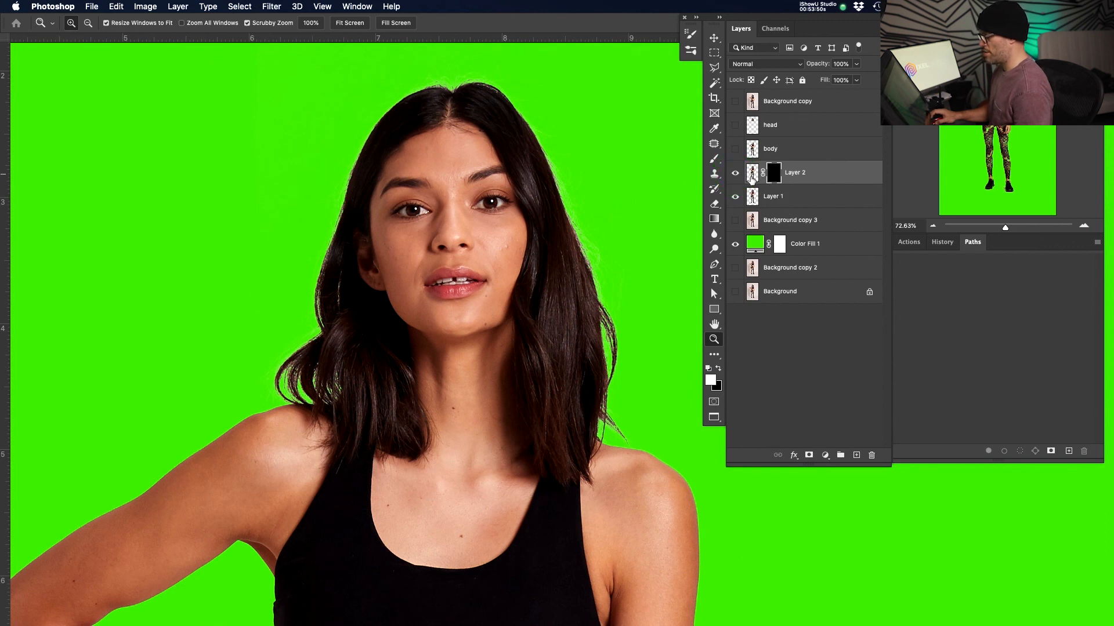
key(b)
drag(535, 464, 564, 226)
drag(468, 366, 478, 246)
mouse_move(500, 397)
mouse_down()
mouse_move(419, 420)
mouse_move(428, 394)
mouse_move(425, 421)
mouse_move(473, 473)
mouse_up()
drag(494, 461, 504, 334)
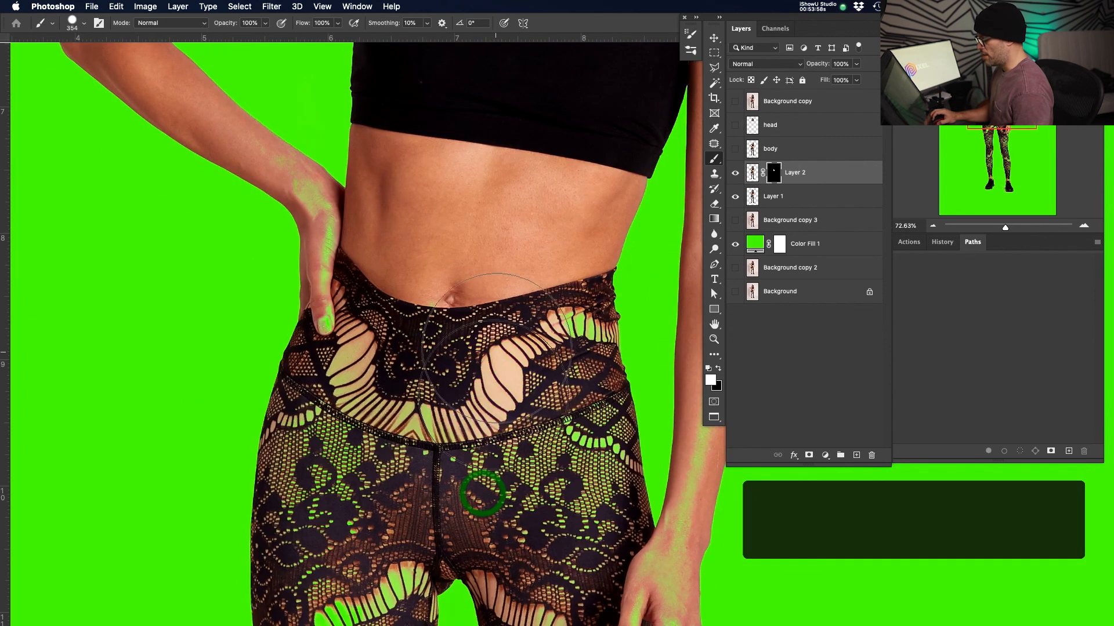
Restore the bent arm, the hand on the hip, the upper thighs and hanging hand by painting Layer 2's mask white
drag(328, 222, 474, 454)
drag(502, 311, 511, 389)
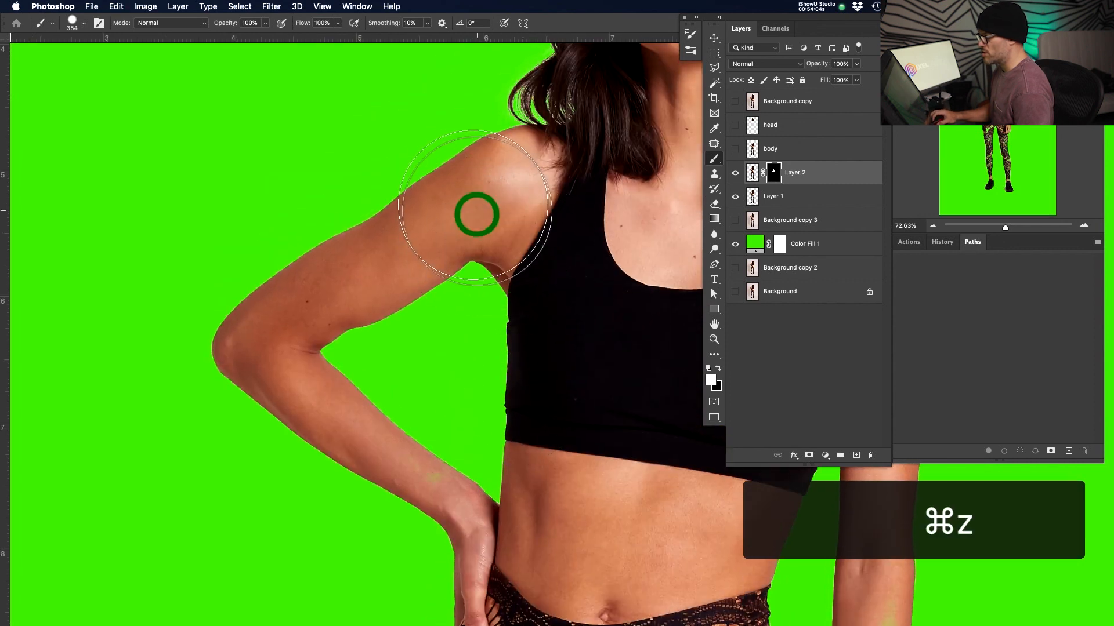
drag(519, 525, 407, 206)
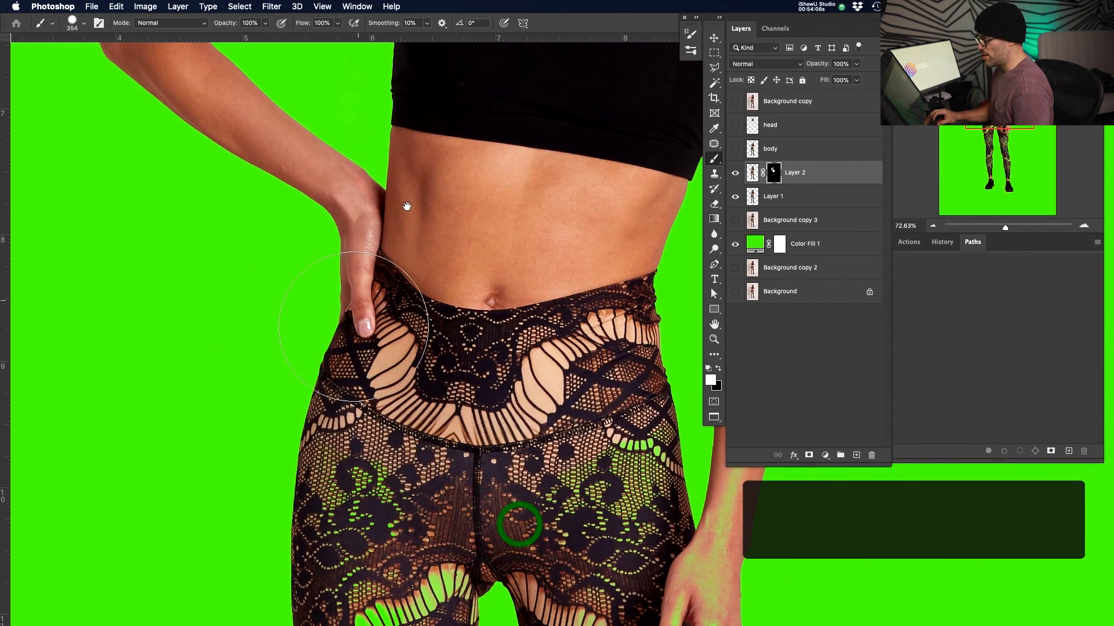
drag(557, 390, 467, 210)
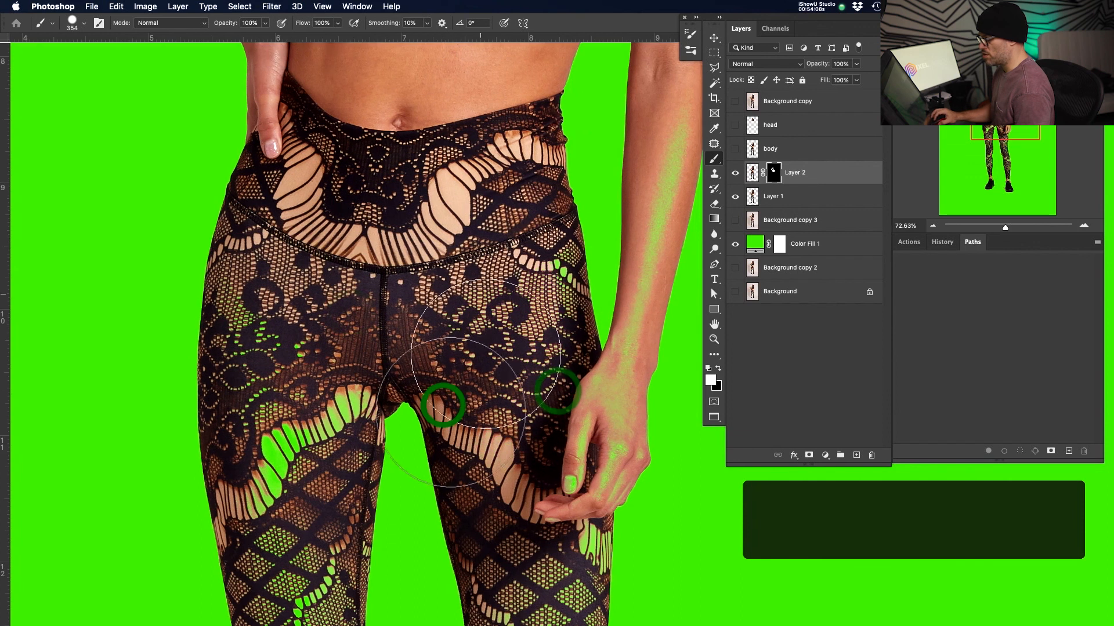
drag(560, 413, 575, 208)
mouse_move(522, 290)
mouse_down()
mouse_move(321, 246)
mouse_move(300, 310)
mouse_up()
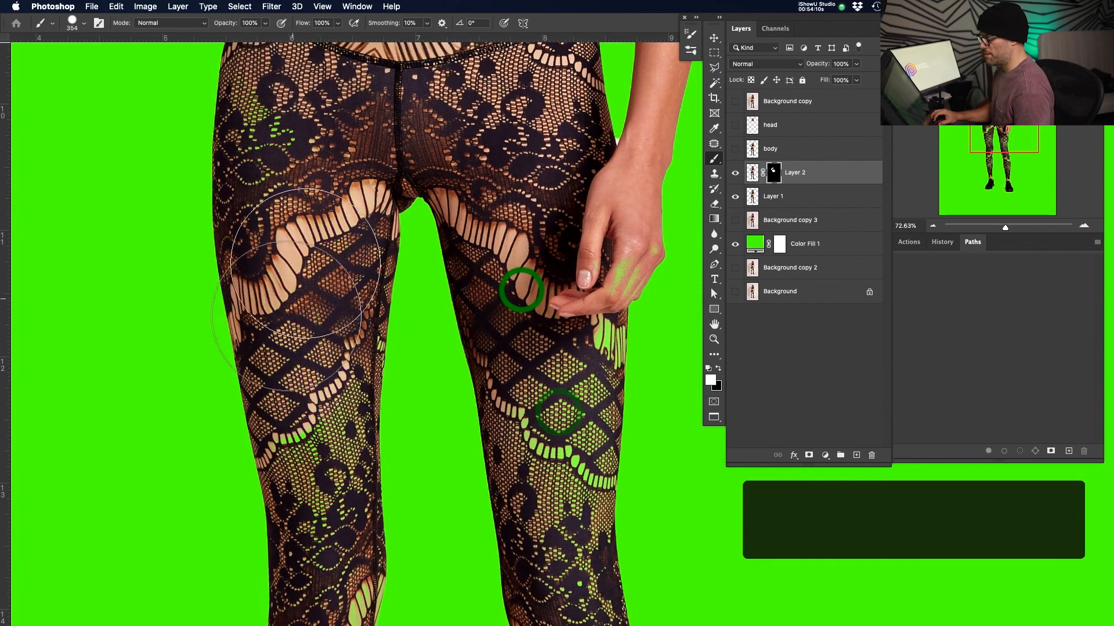
Paint white on Layer 2's mask over the lace leggings from the thighs down towards the ankles
drag(333, 492, 420, 190)
drag(423, 126, 401, 472)
mouse_move(456, 495)
mouse_down()
mouse_move(472, 249)
mouse_move(423, 323)
mouse_up()
drag(452, 439, 503, 262)
drag(531, 405, 297, 425)
drag(511, 446, 508, 459)
key(v)
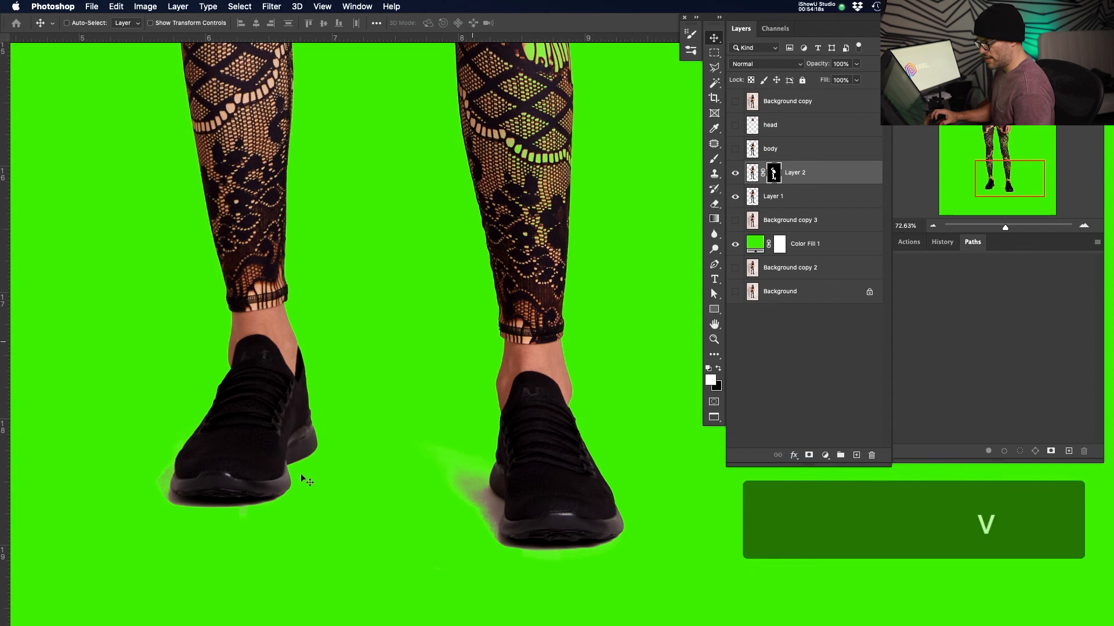
Brush white on Layer 2's mask over the missed leggings areas and up the hanging hand and arm to the shoulder
scroll(485, 311, up, 10)
key(b)
drag(470, 168, 528, 482)
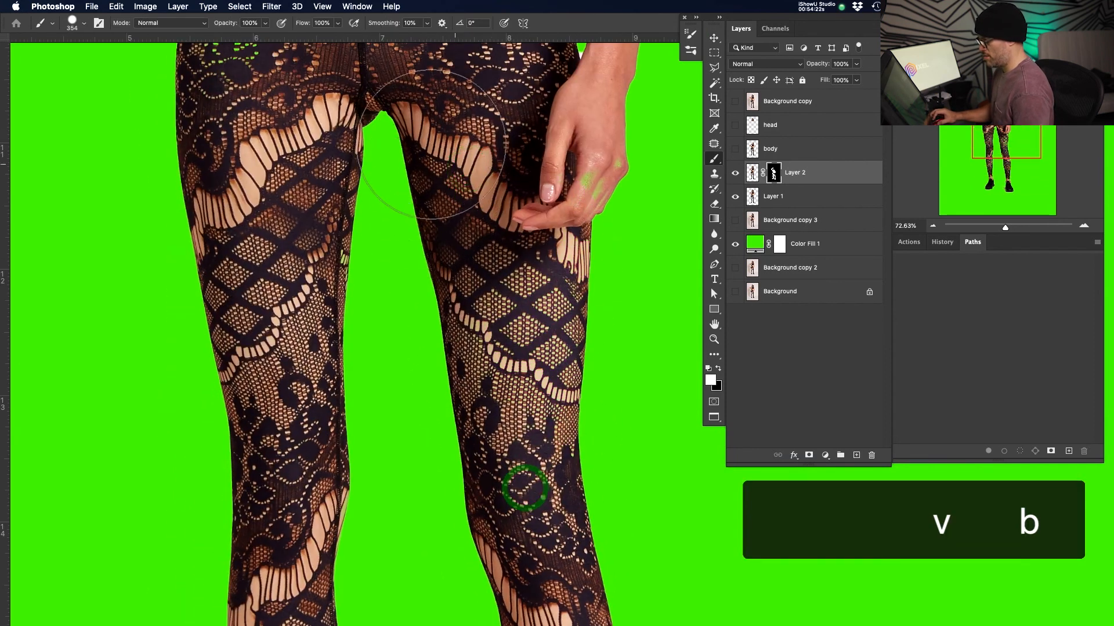
drag(493, 174, 467, 335)
drag(516, 155, 513, 410)
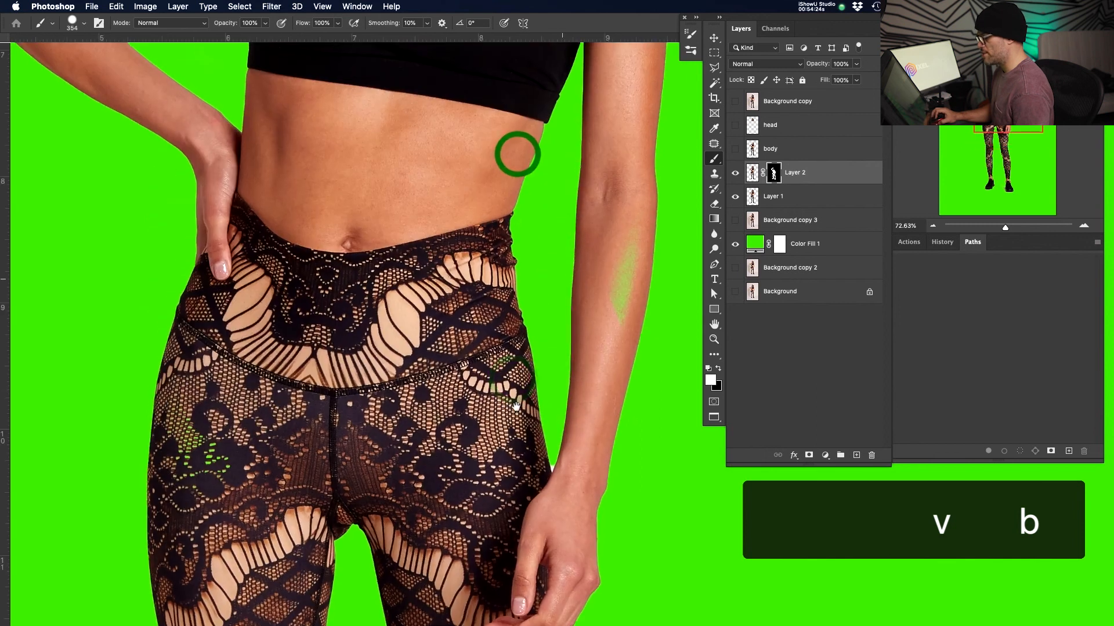
drag(562, 279, 525, 413)
drag(582, 189, 576, 412)
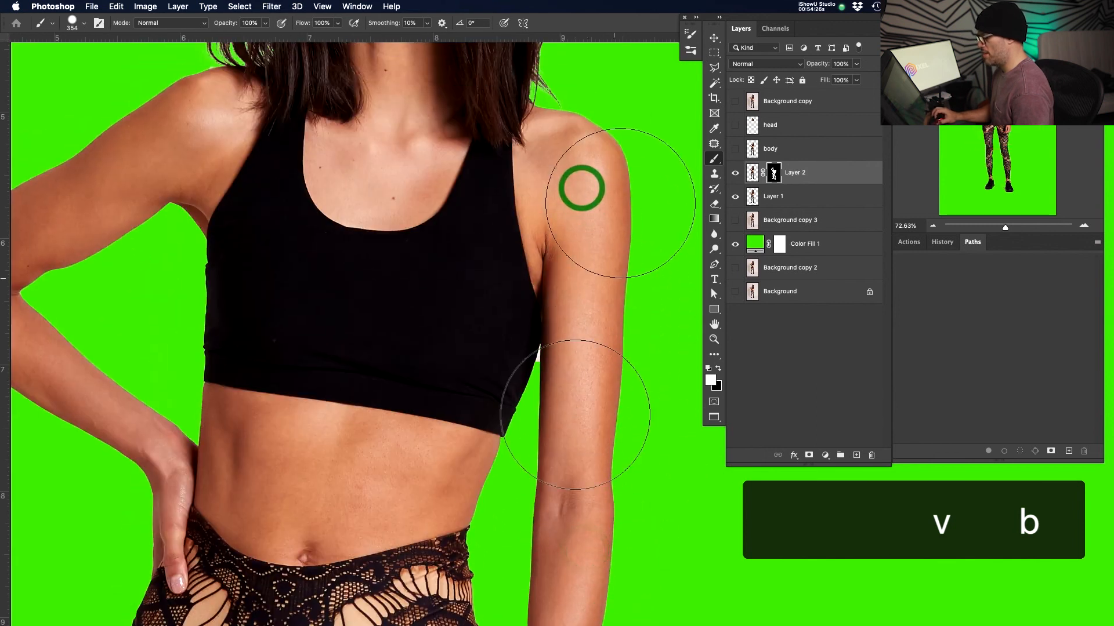